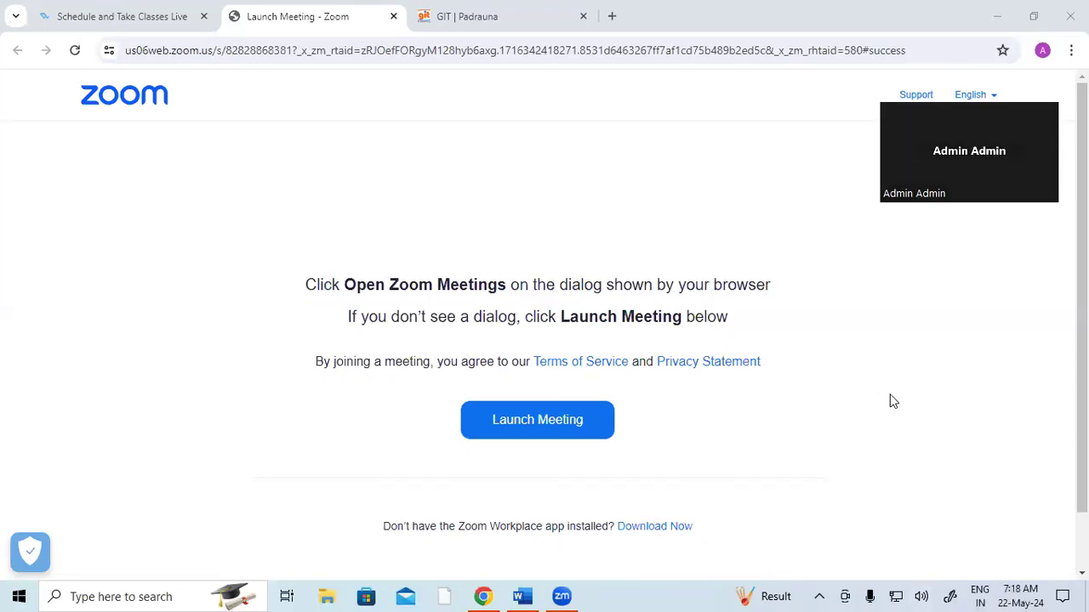
- Bring the blank Document1 window to the front from the taskbar
click(522, 597)
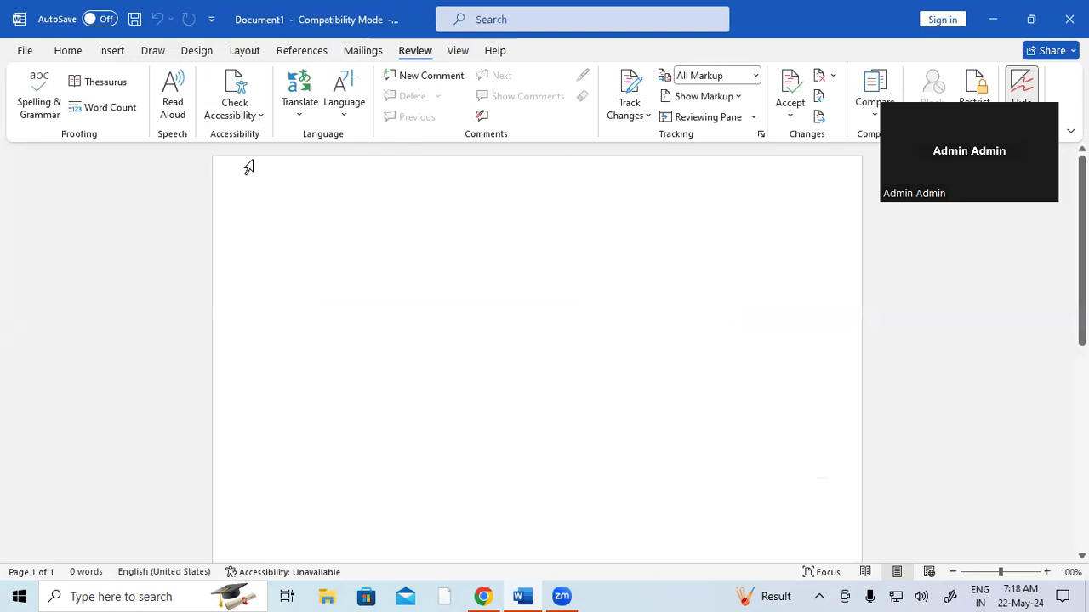
- Fill the document with =rand() sample paragraphs and enlarge all the text two font sizes
text(=rand())
key(Return)
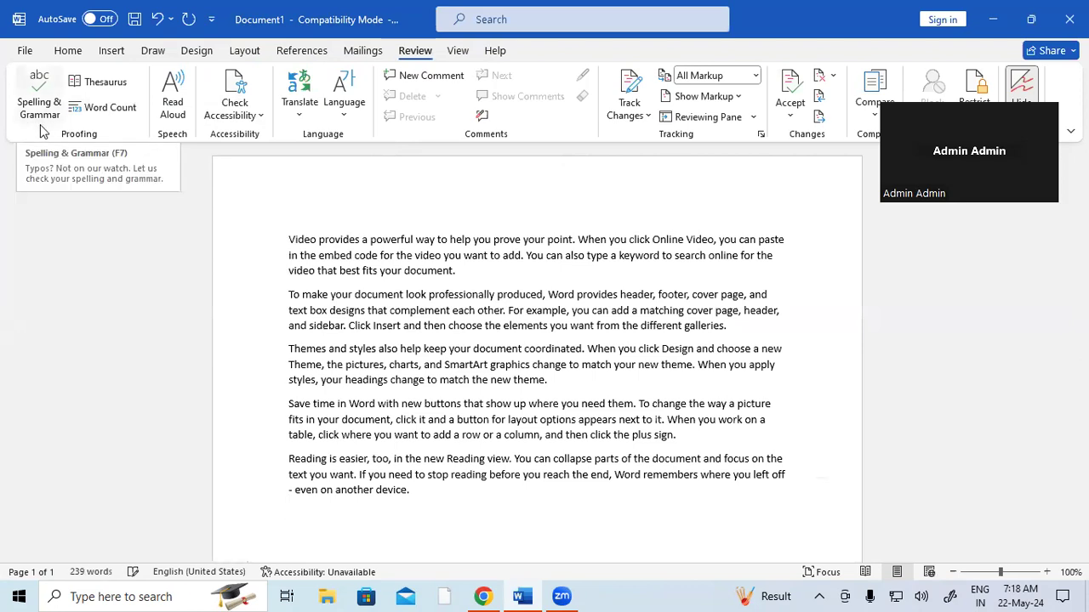
key(ctrl+a)
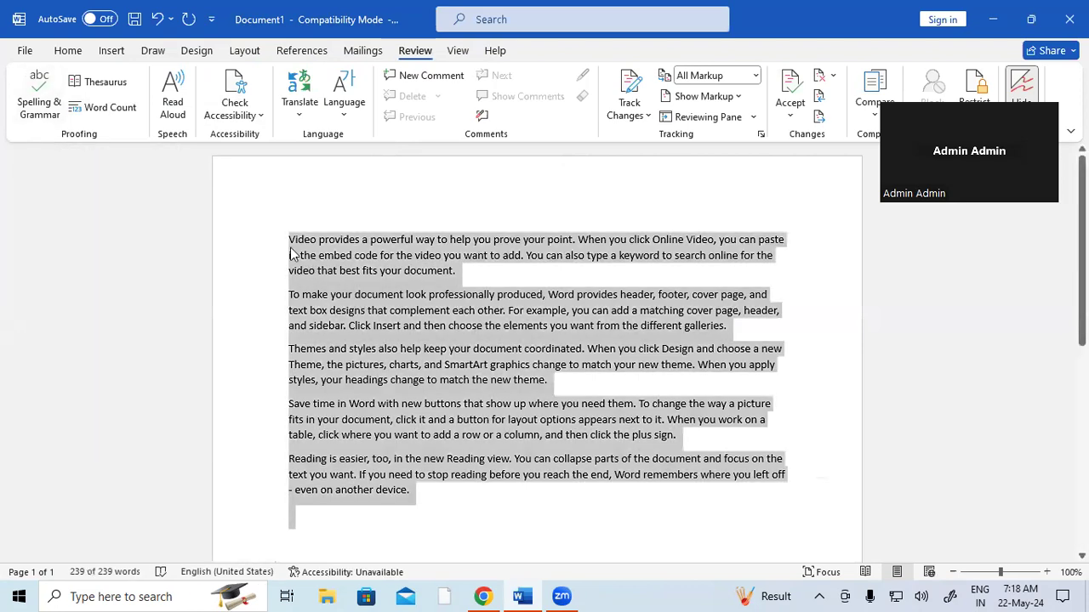
key(ctrl+shift+greater)
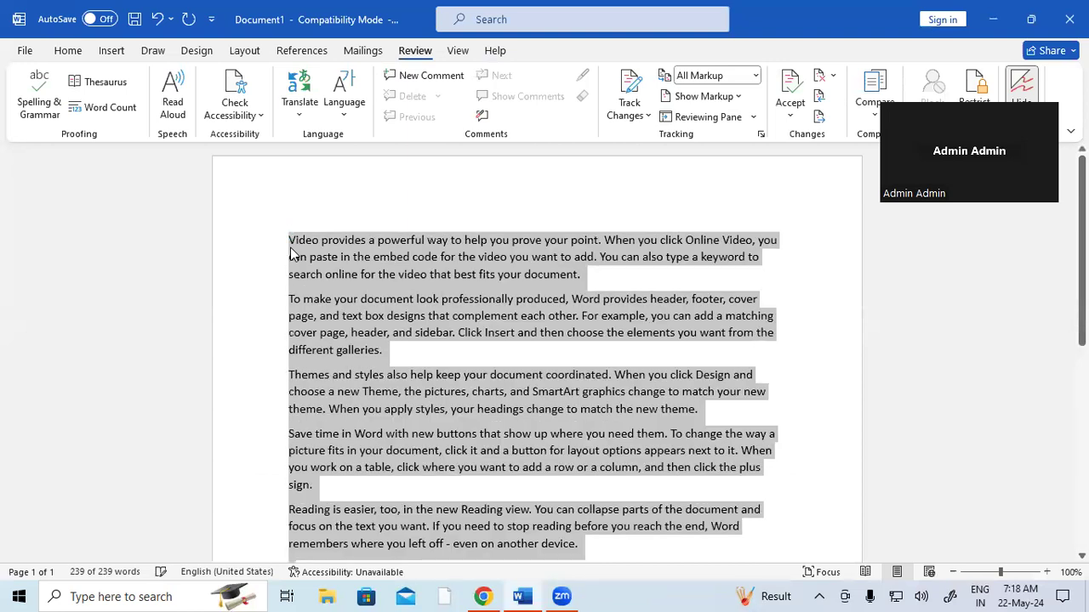
key(ctrl+shift+greater)
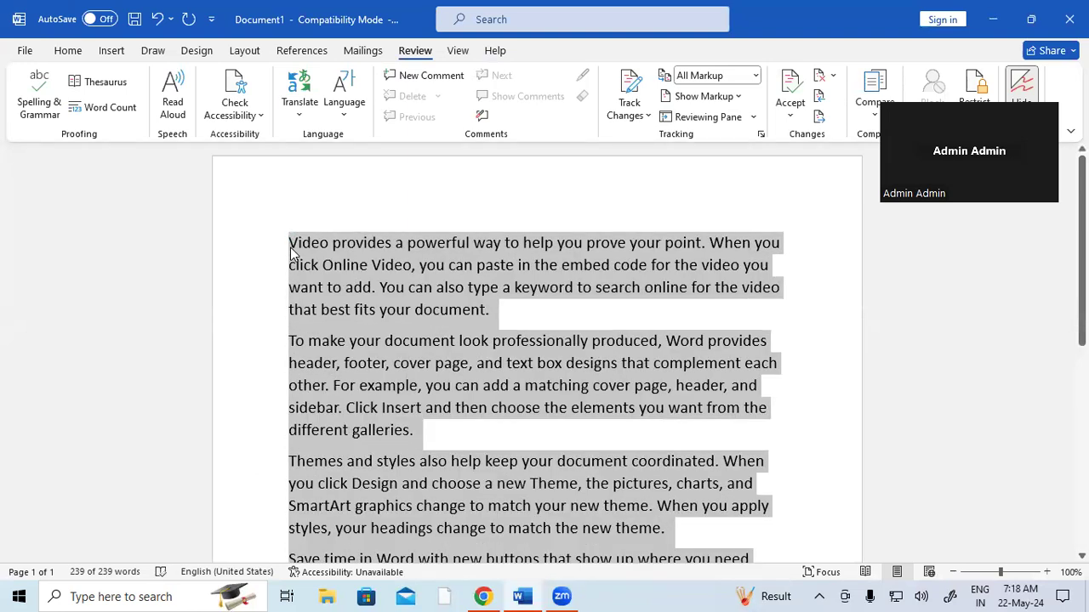
- Insert extra letters to create the typos helpp, yyour and Yoou
click(430, 345)
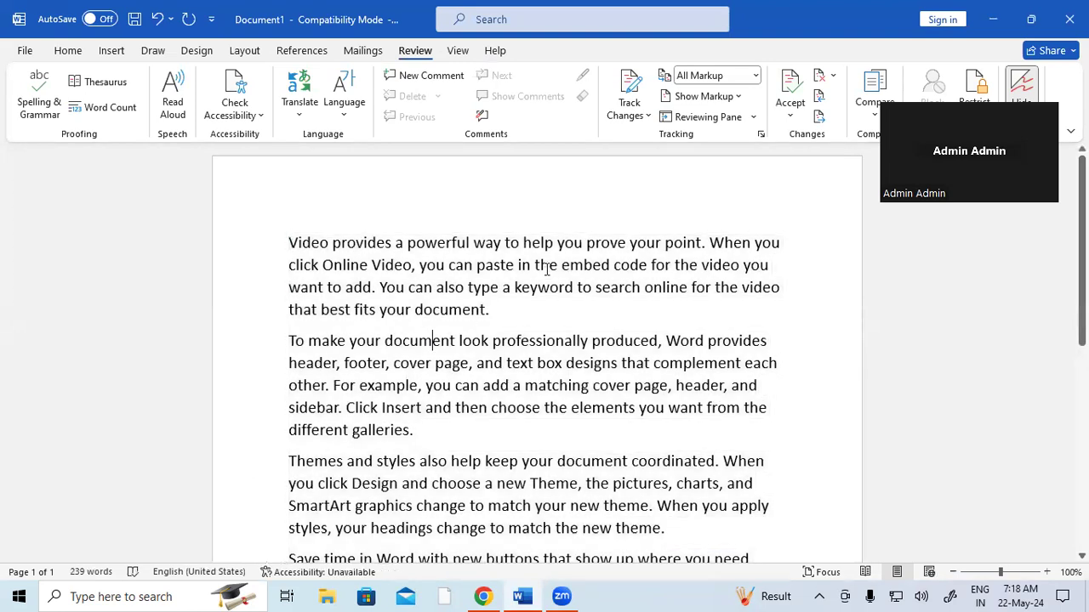
click(546, 244)
text(p)
click(644, 244)
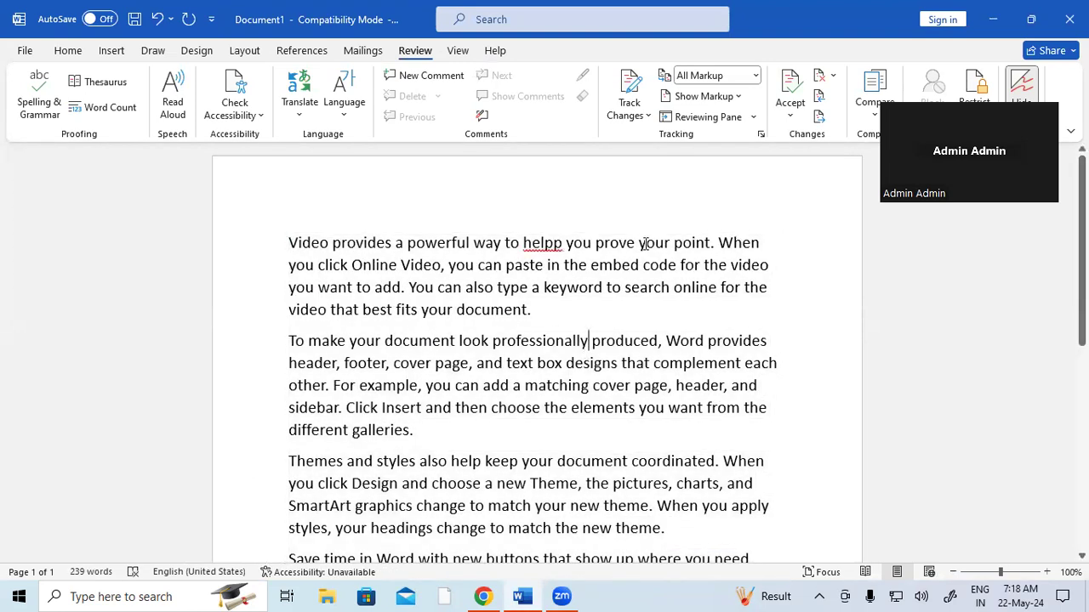
text(y)
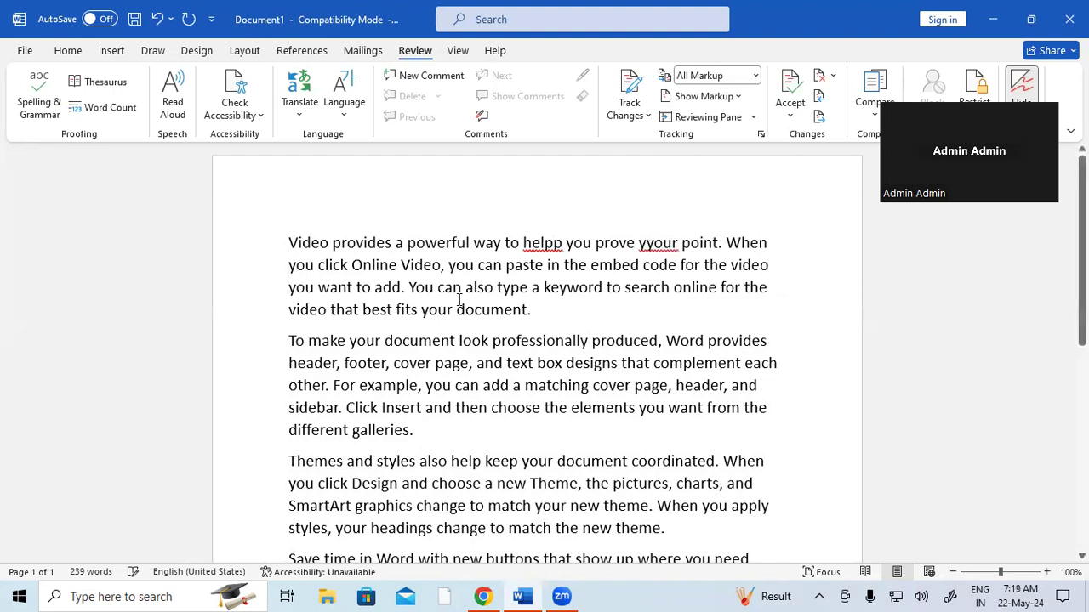
click(425, 288)
text(o)
- Add the typos foor and andd, then start the spelling and grammar check
click(416, 364)
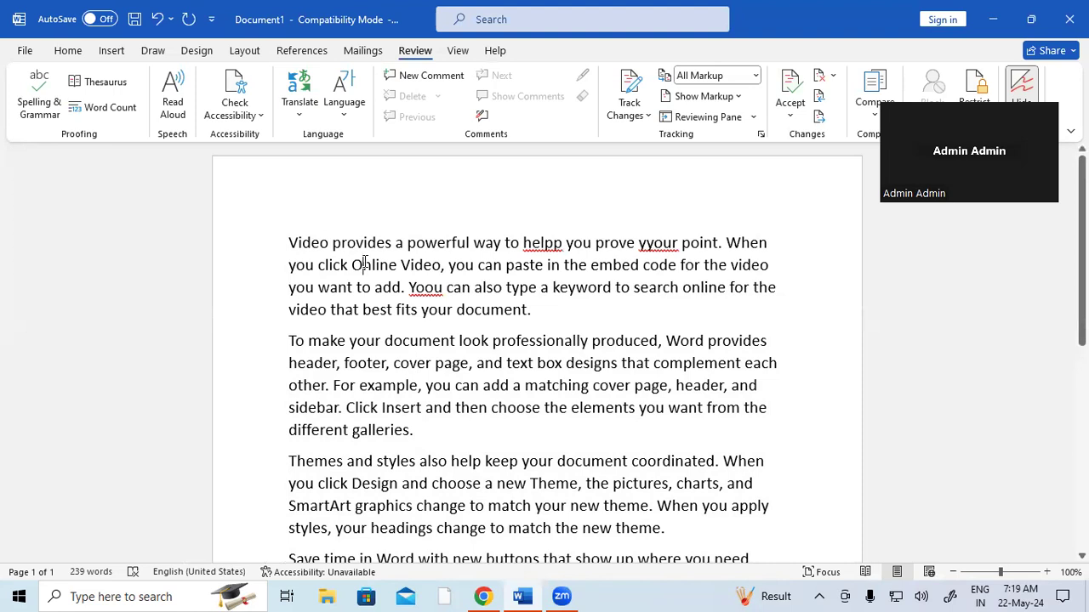
click(686, 266)
text(o)
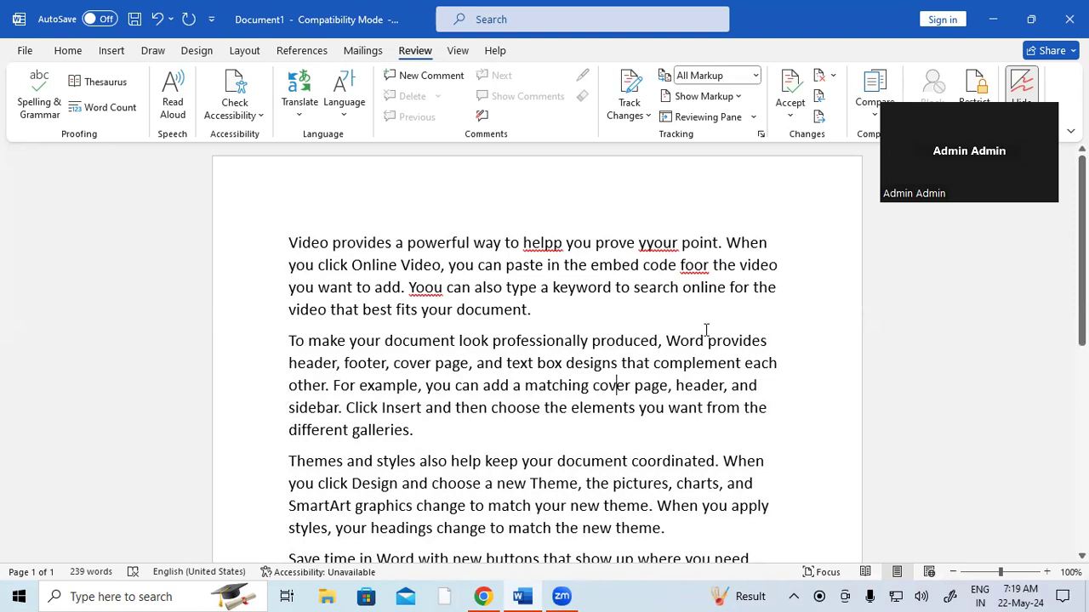
click(504, 366)
text(d)
click(592, 408)
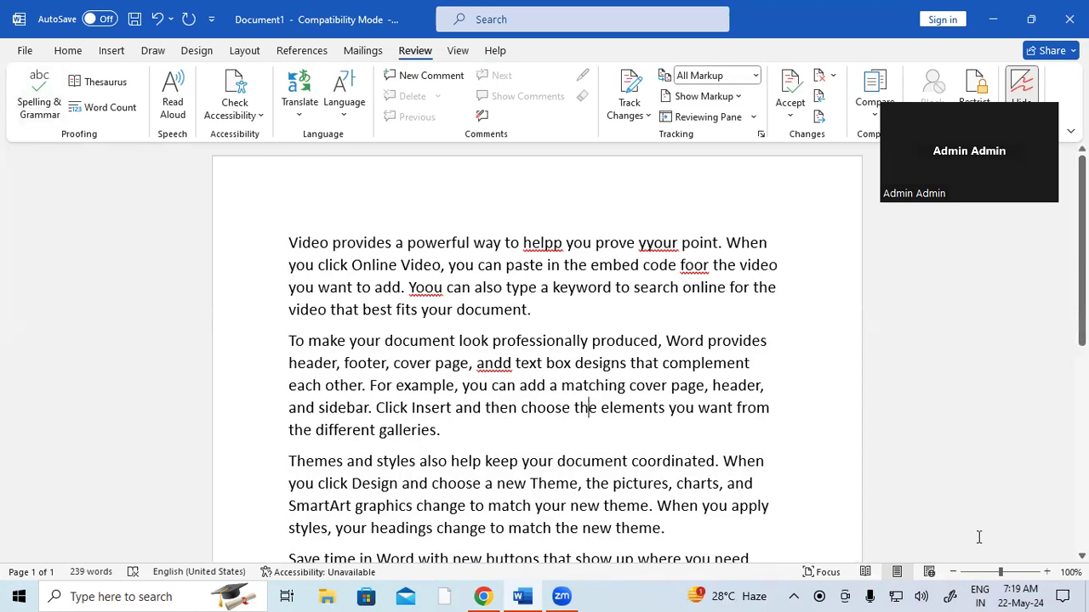
key(F7)
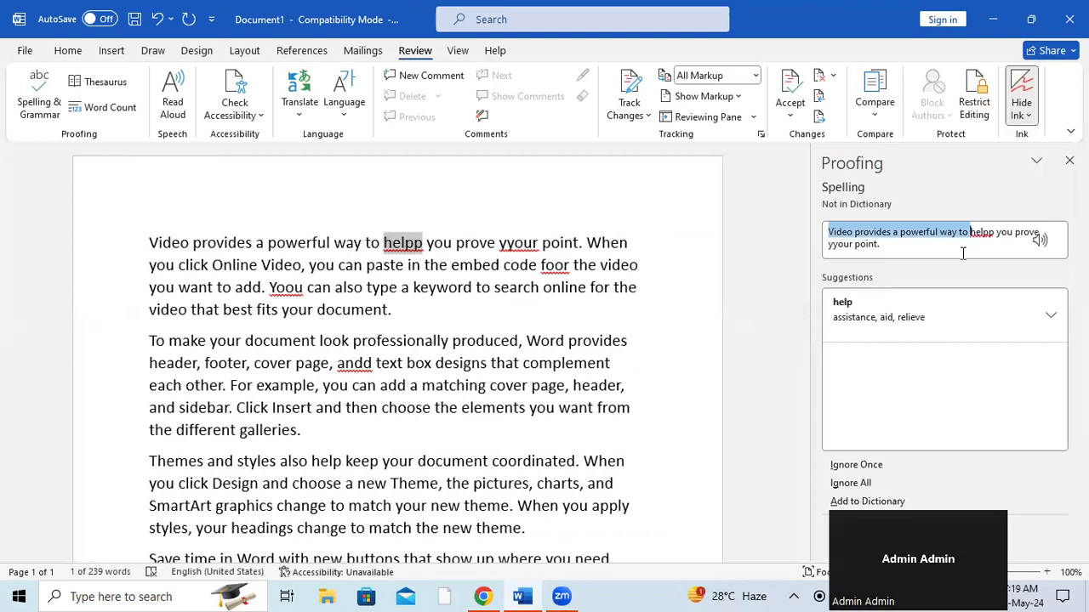
- Accept the suggestions help, your, for, You and and, then dismiss the check-complete message
click(842, 307)
click(842, 308)
click(842, 308)
click(842, 307)
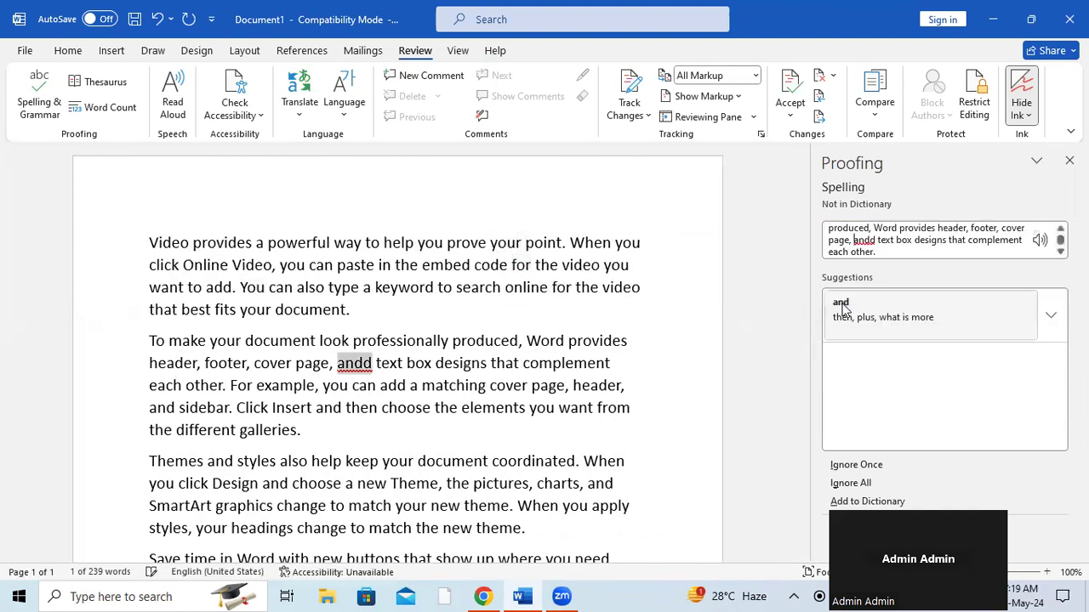
click(842, 308)
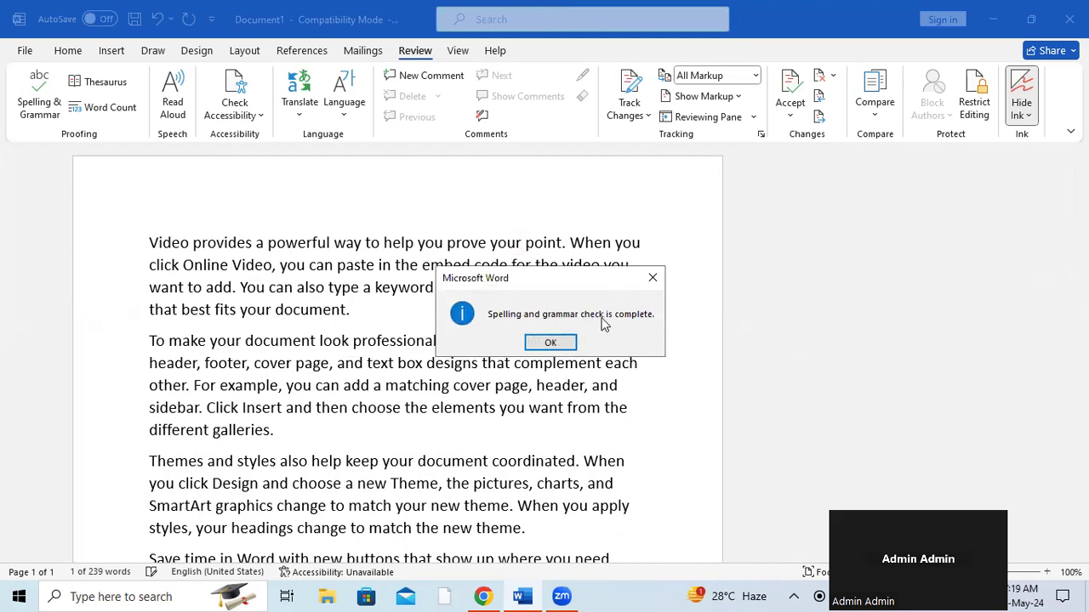
click(557, 342)
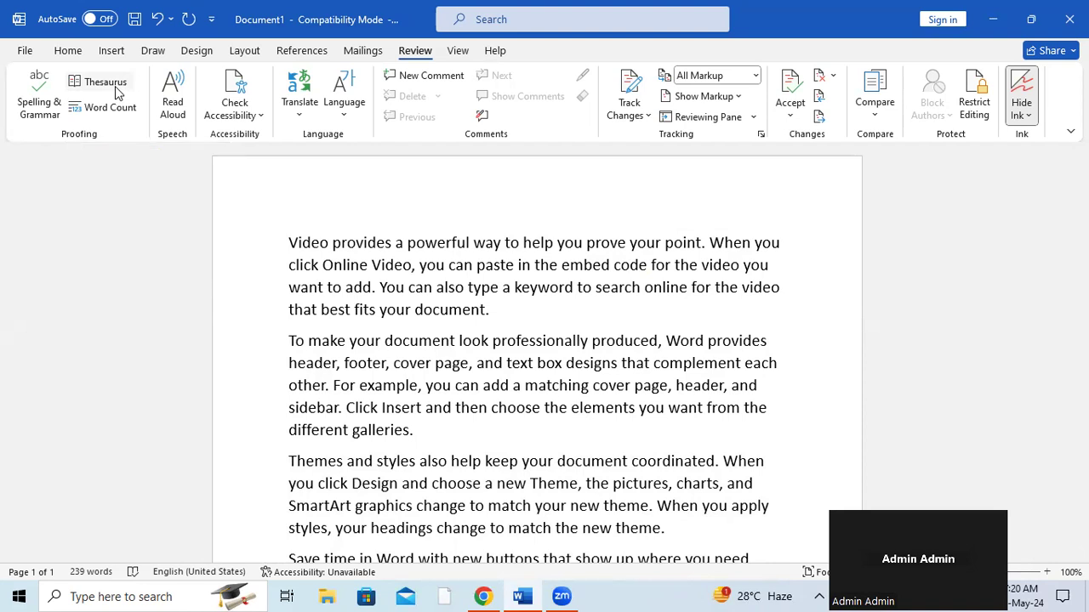
click(114, 86)
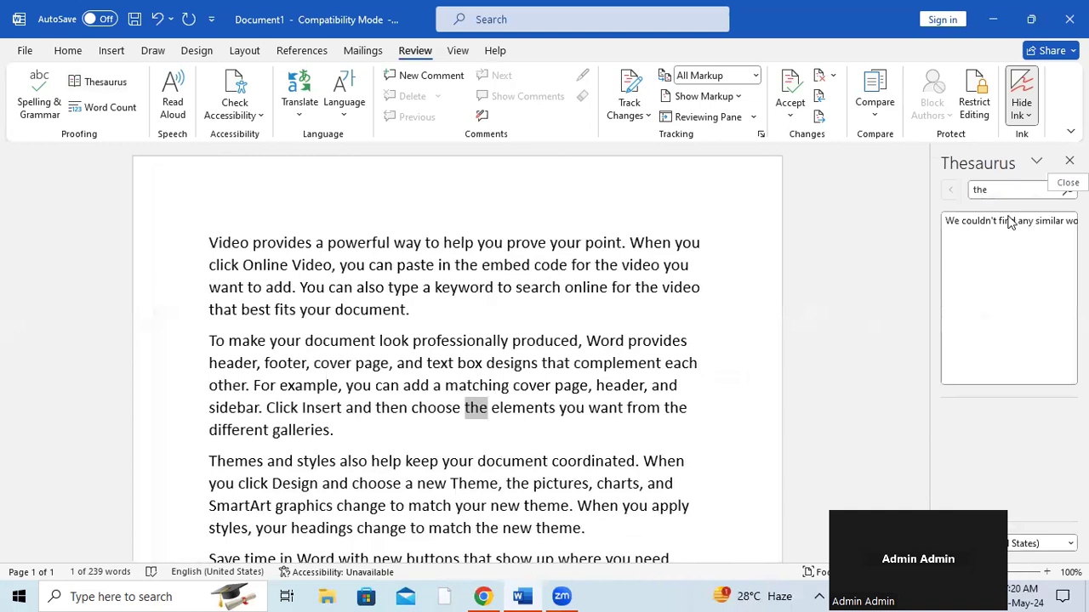
click(1012, 190)
key(BackSpace)
key(BackSpace)
key(BackSpace)
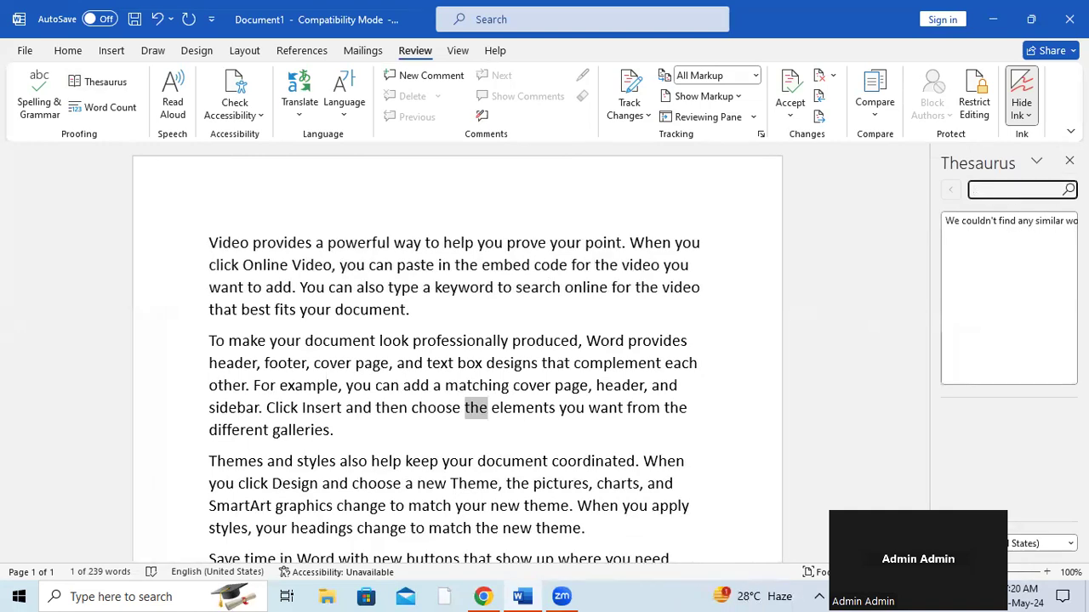
text(computer)
key(Return)
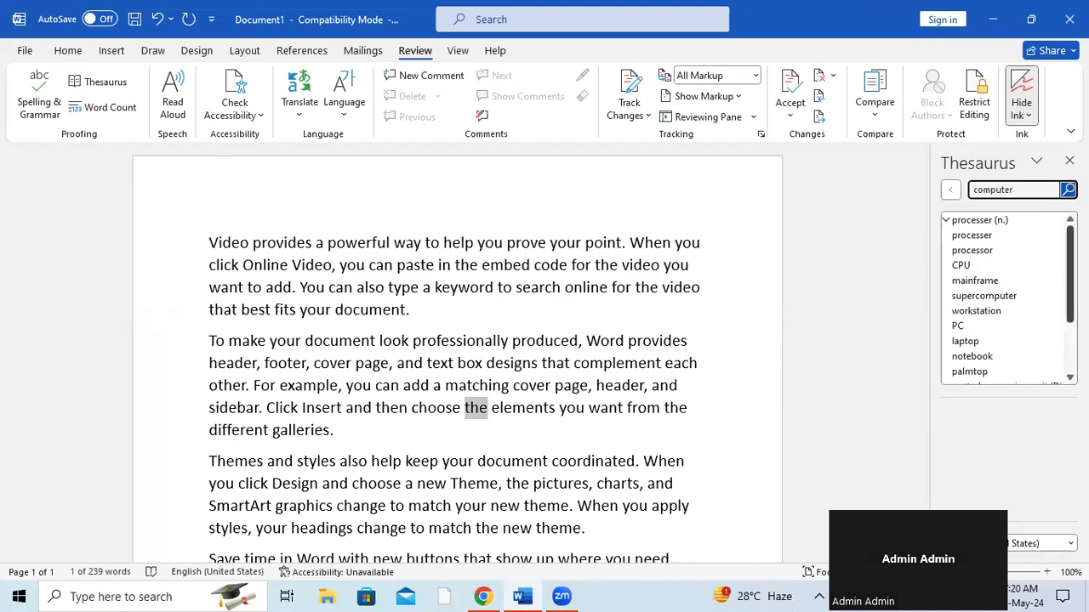
scroll(1007, 298, down, 2)
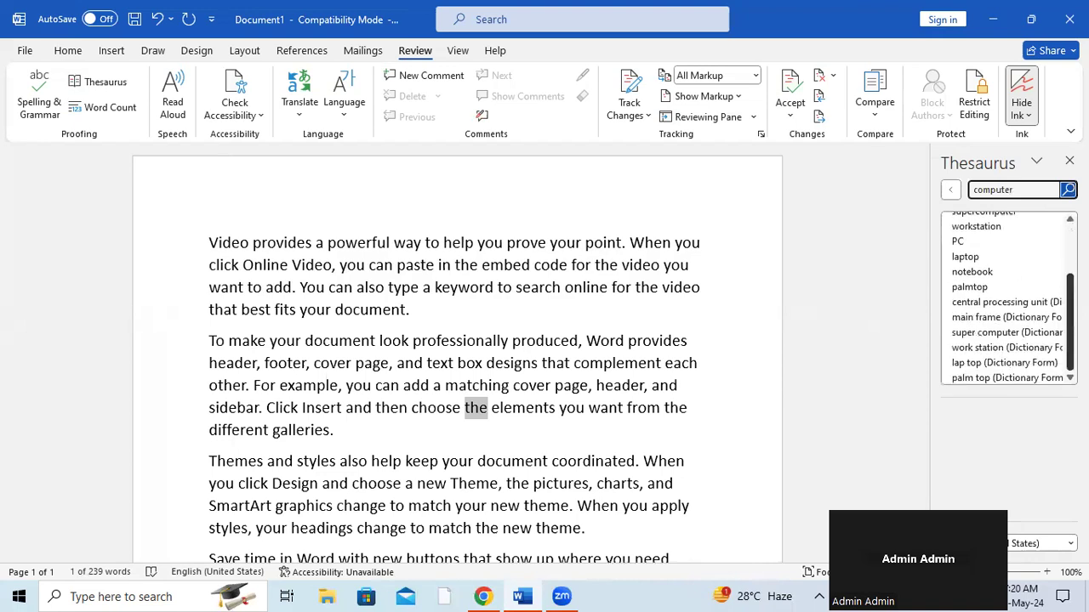
scroll(1008, 298, up, 2)
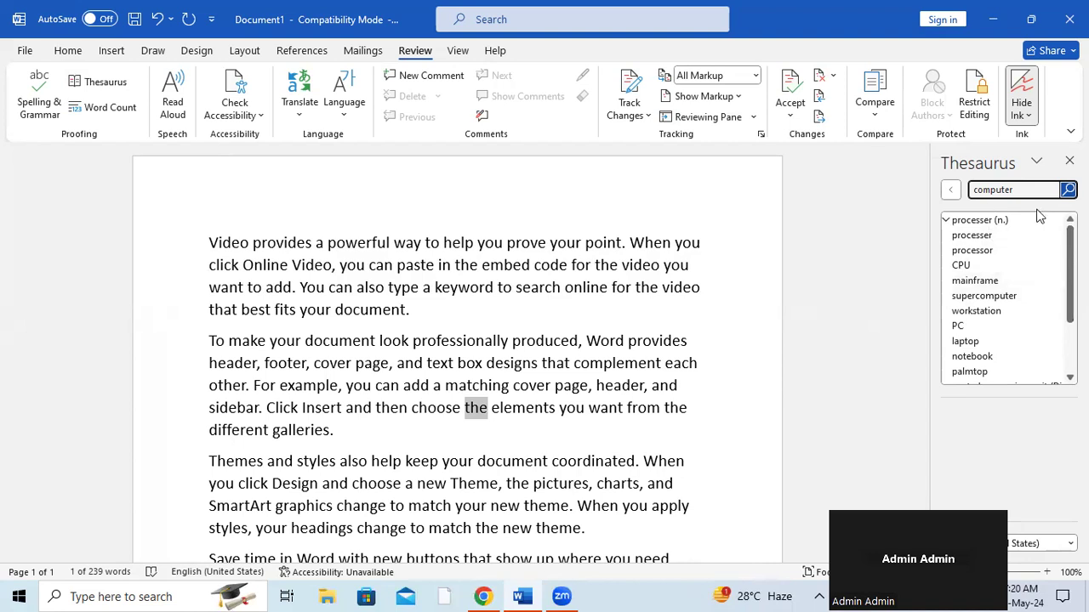
drag(1032, 189, 954, 198)
text(laptop)
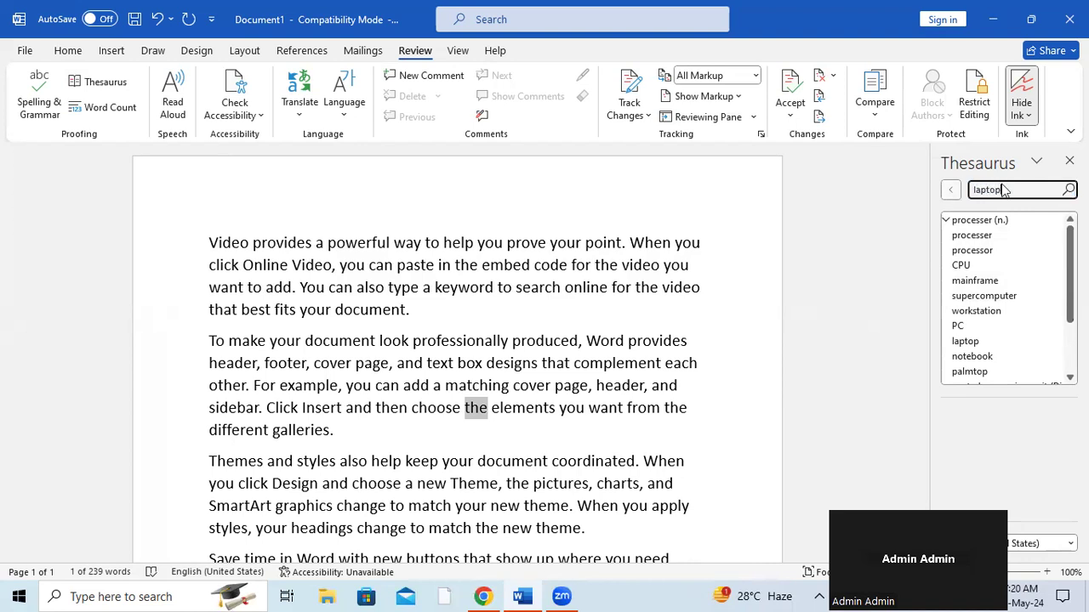
click(1067, 190)
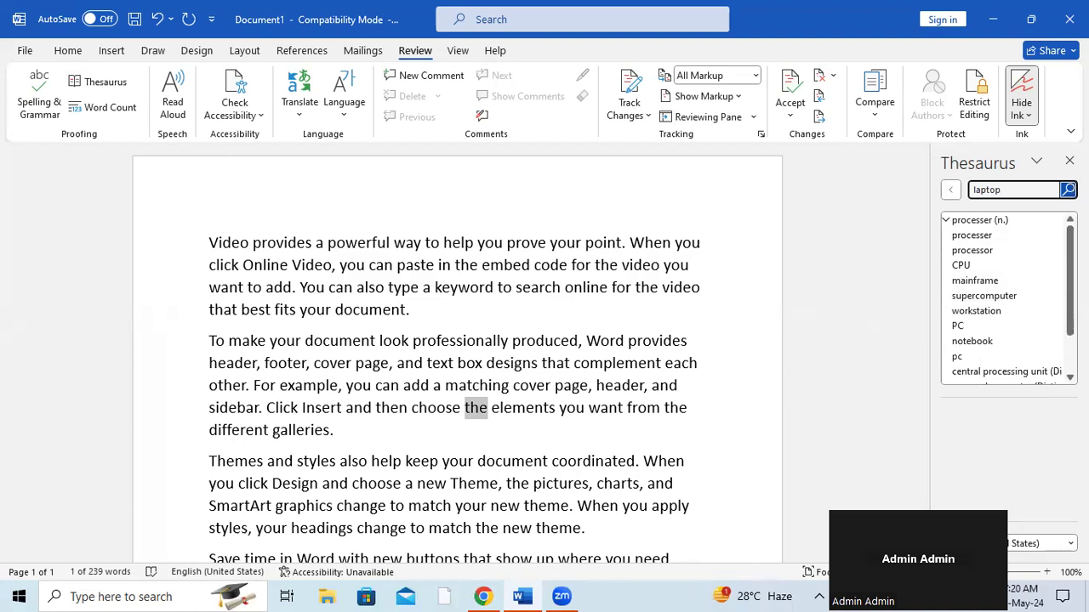
scroll(1004, 298, down, 1)
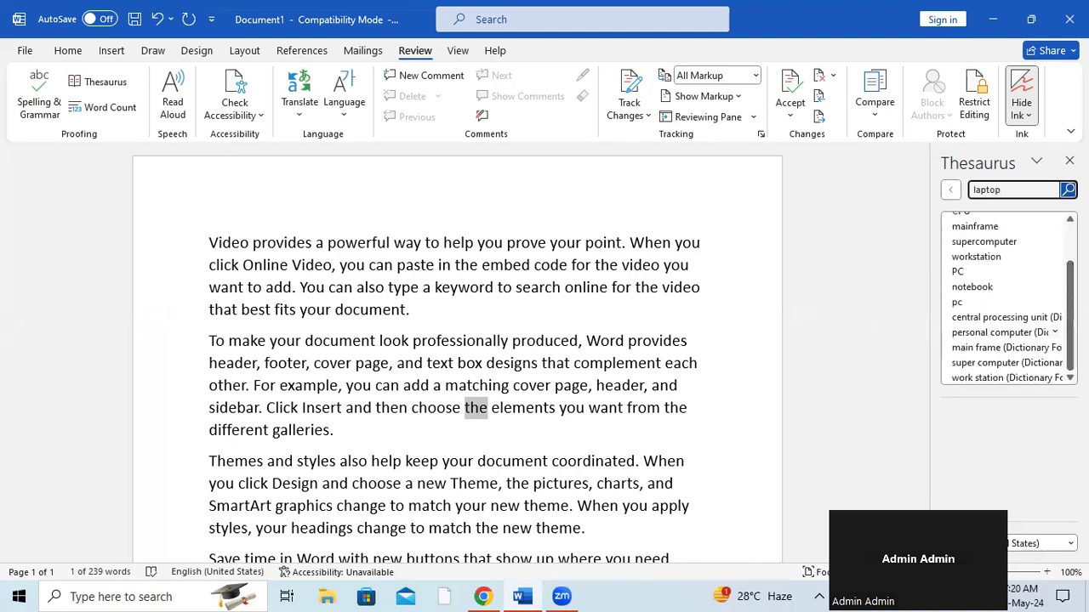
scroll(1012, 273, up, 3)
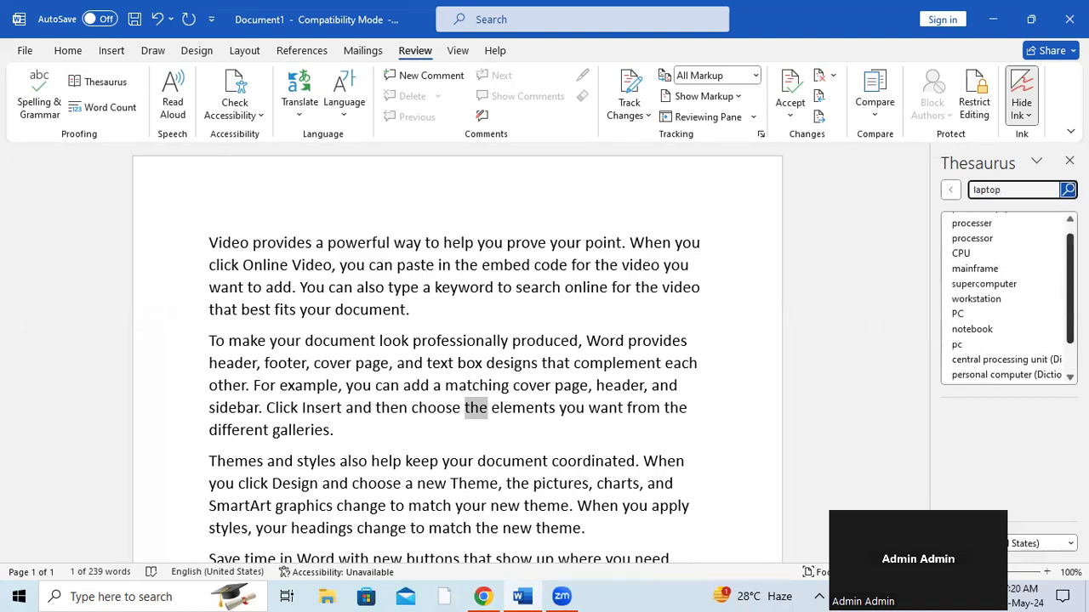
double_click(1014, 190)
text(memory)
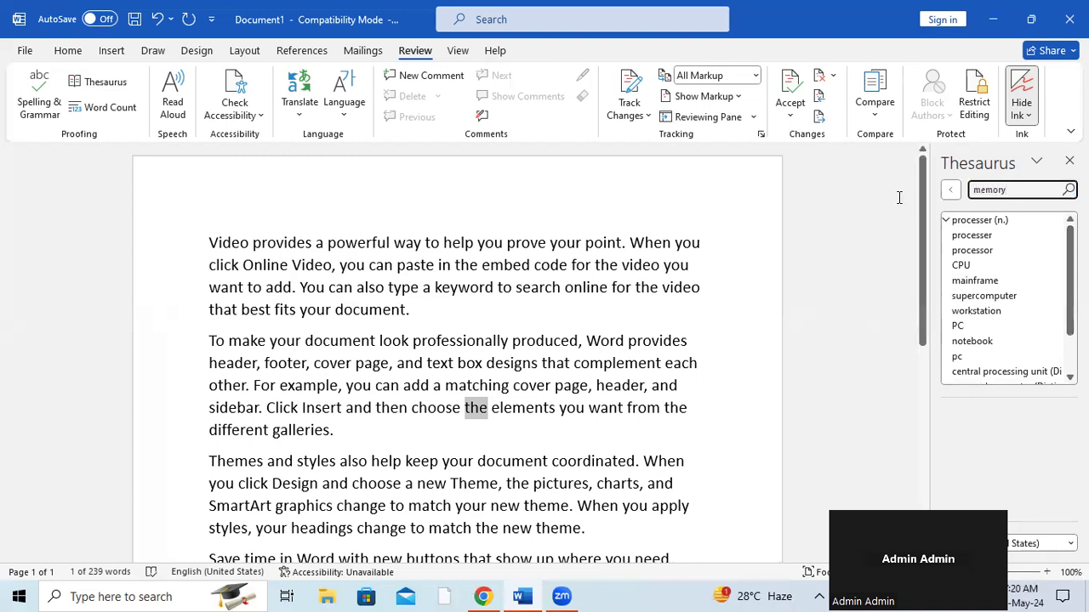
click(1068, 189)
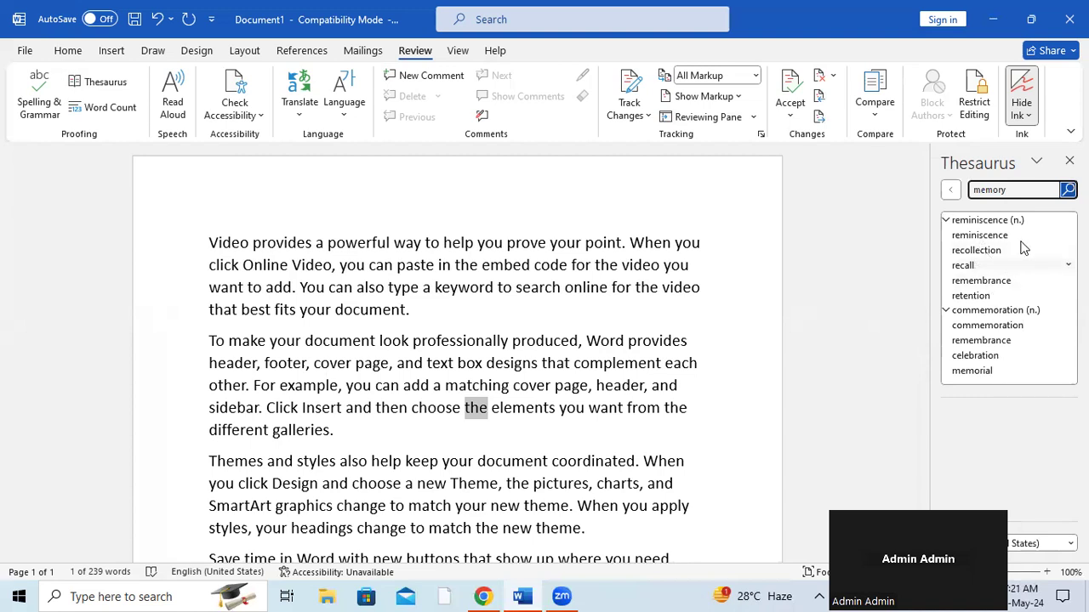
click(1070, 160)
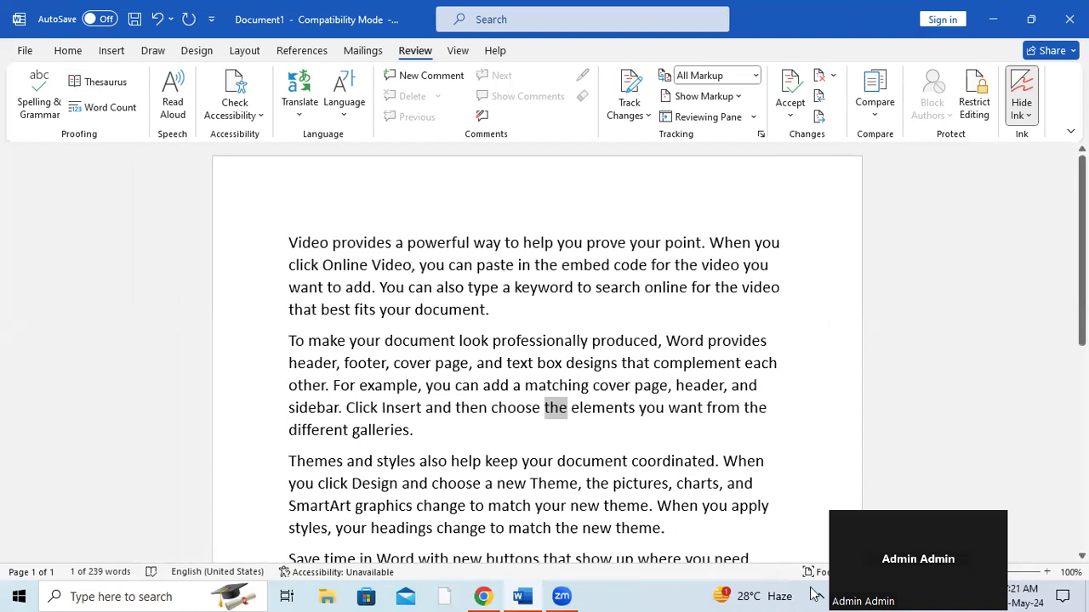
- Enlarge all the text one more size and review the word count: 239 words, 5 paragraphs
key(ctrl+a)
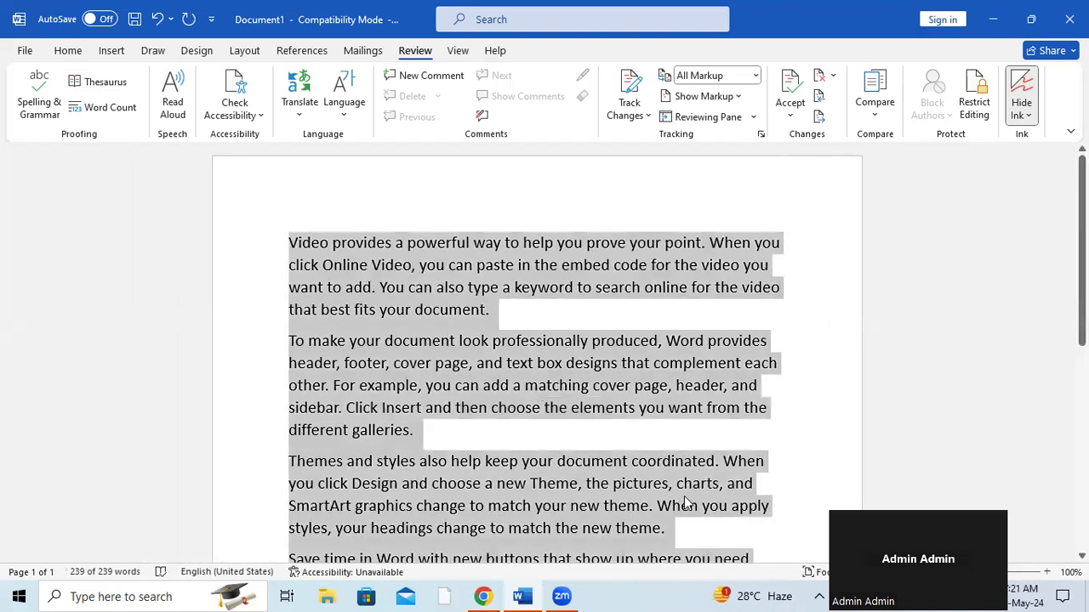
key(ctrl+shift+period)
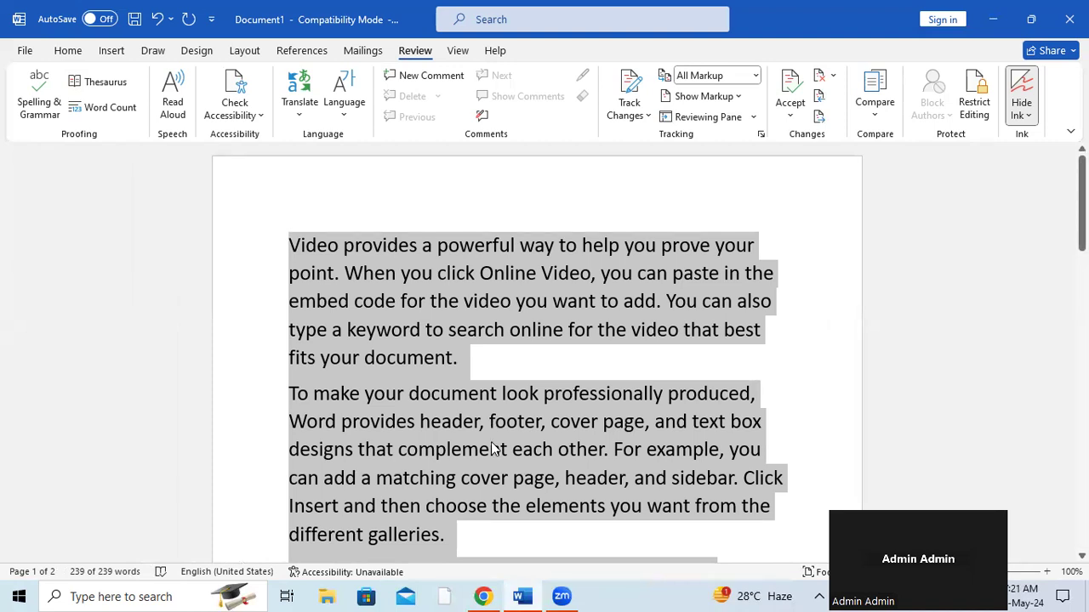
click(106, 111)
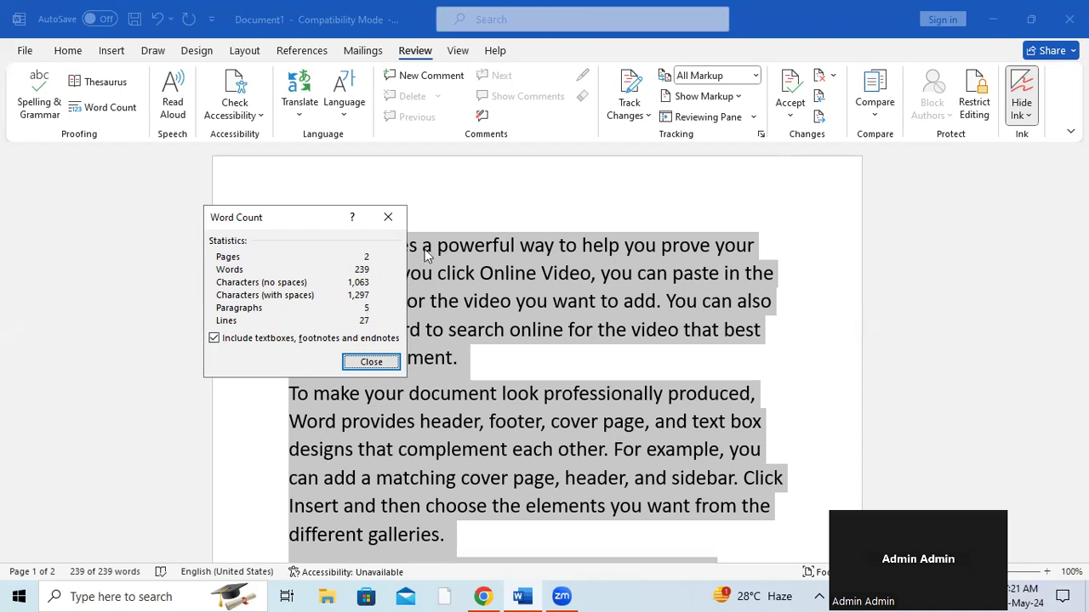
click(388, 218)
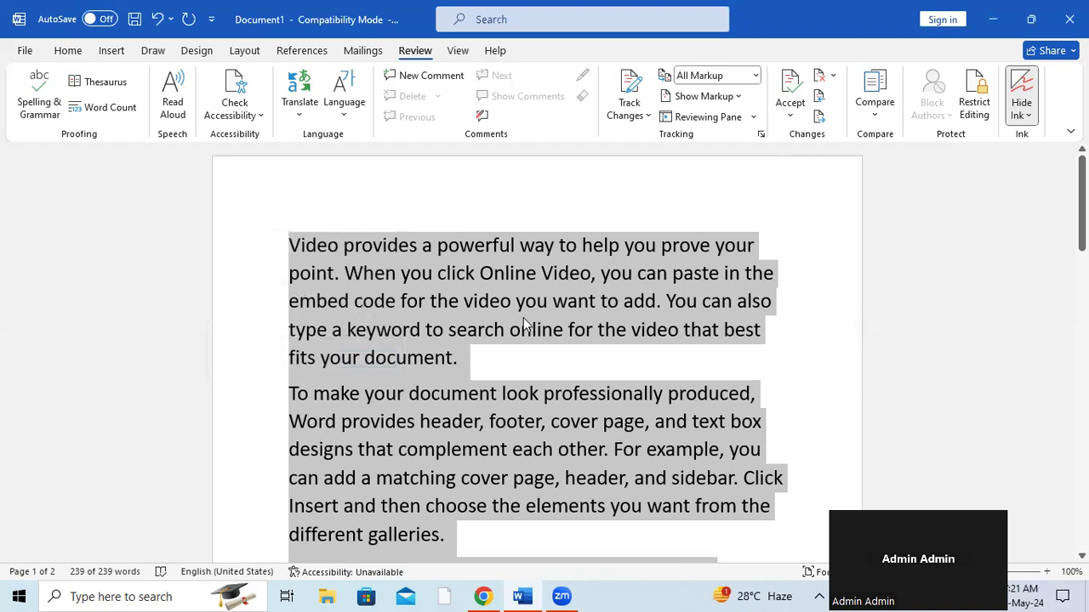
click(524, 324)
scroll(524, 319, down, 10)
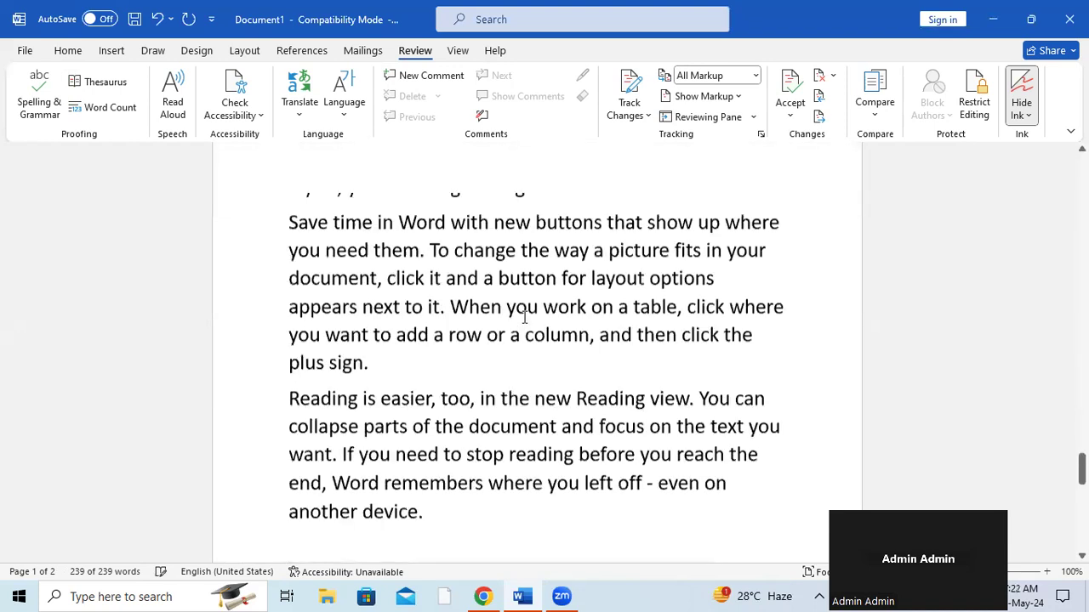
scroll(524, 318, down, 2)
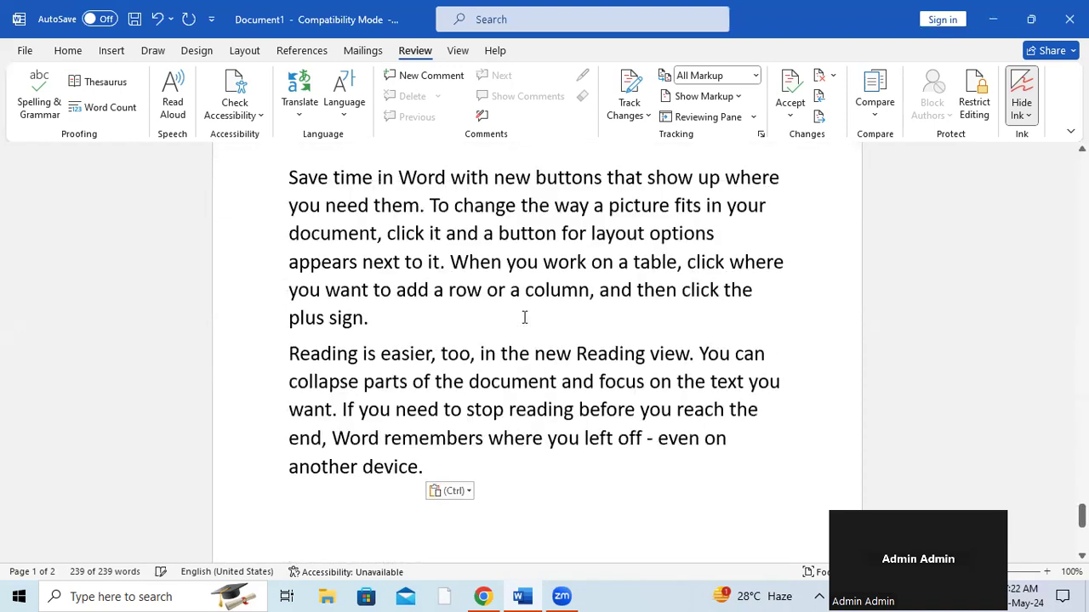
key(ctrl+a)
click(121, 109)
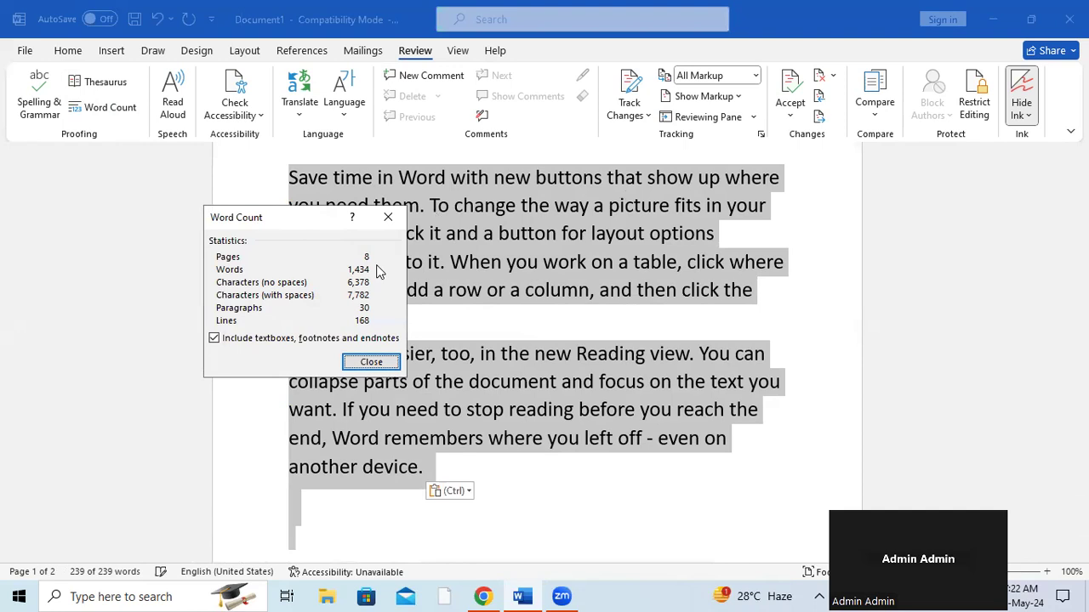
click(388, 216)
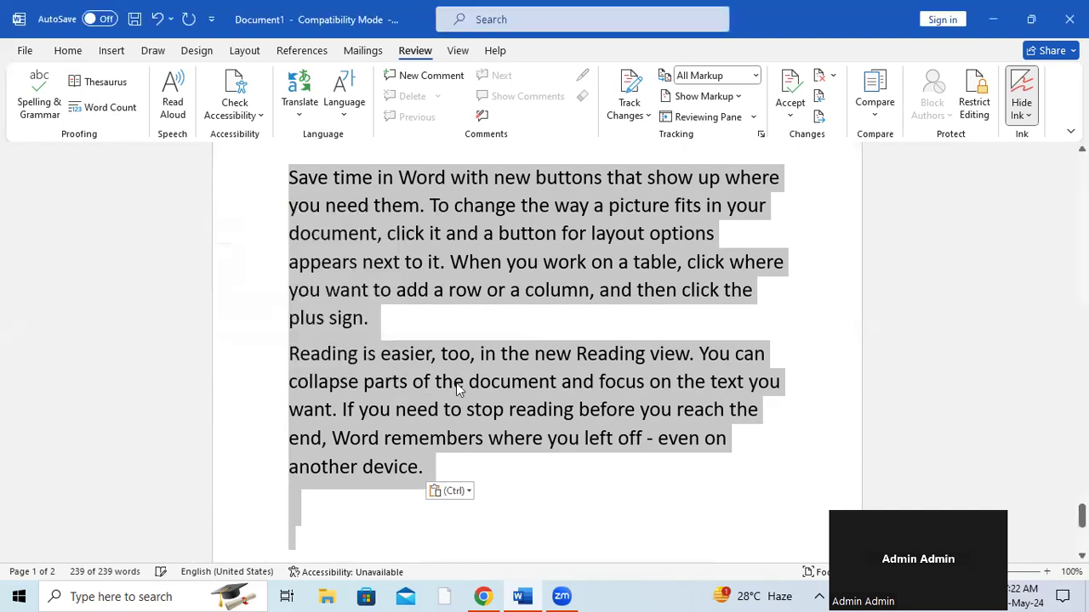
click(467, 427)
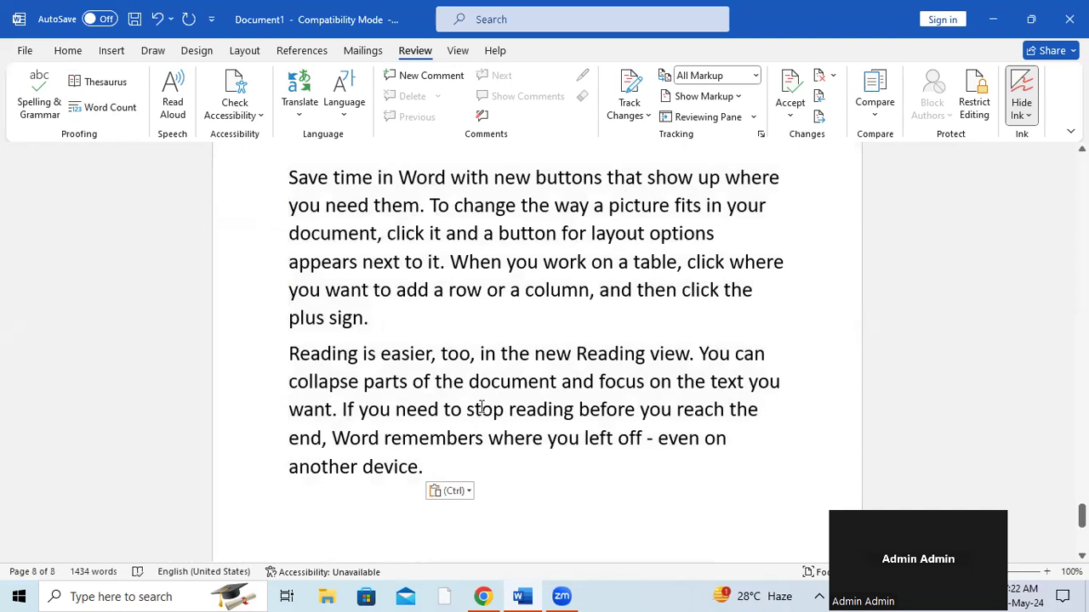
key(ctrl+a)
click(114, 108)
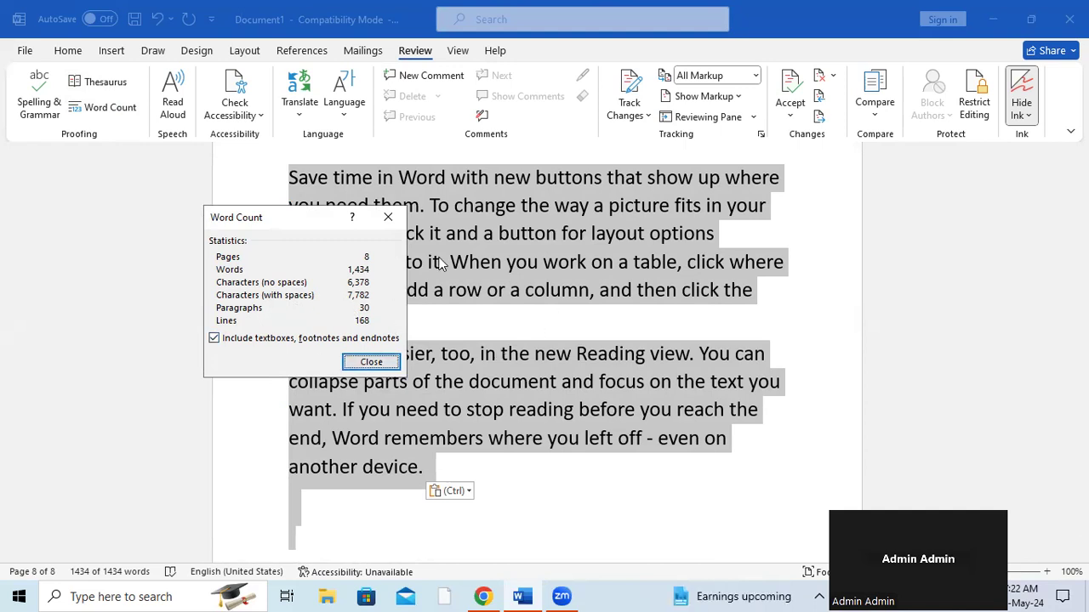
click(383, 218)
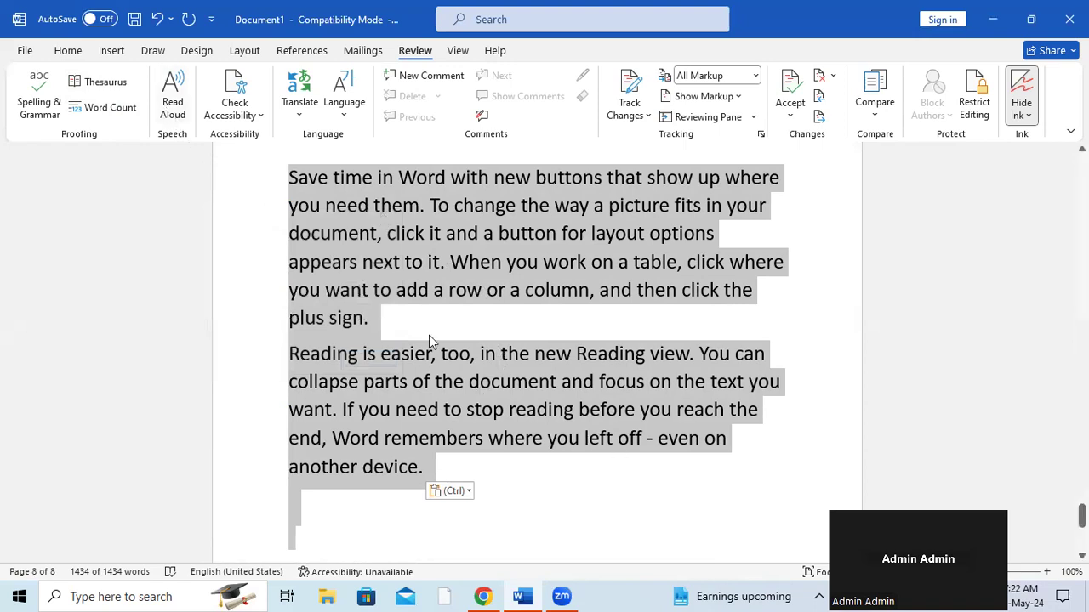
scroll(429, 340, up, 2)
scroll(429, 340, up, 1)
scroll(428, 340, up, 4)
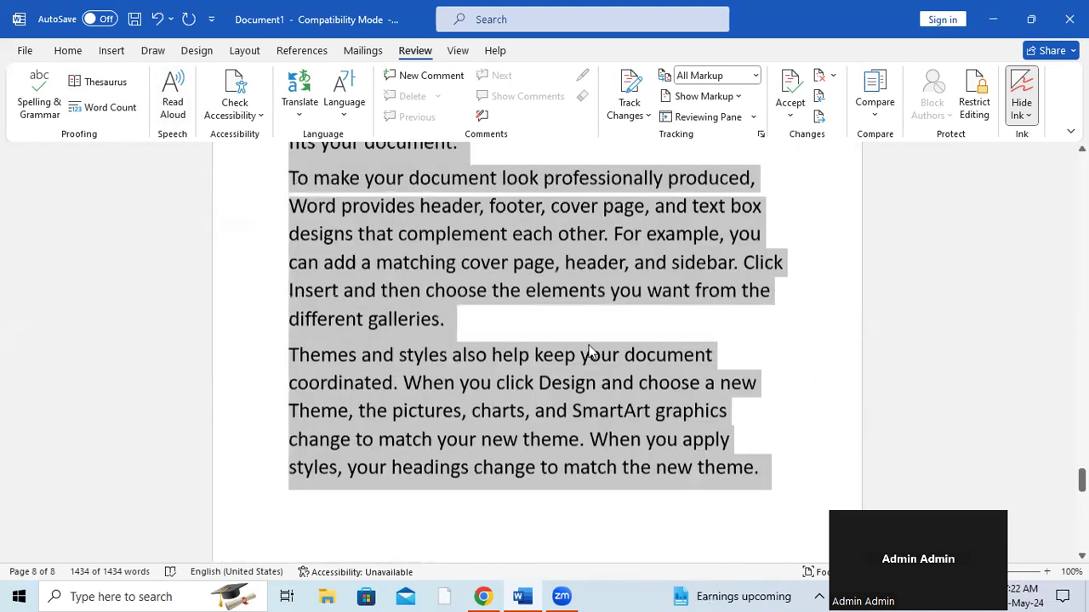
scroll(429, 341, up, 1)
drag(1081, 479, 1081, 166)
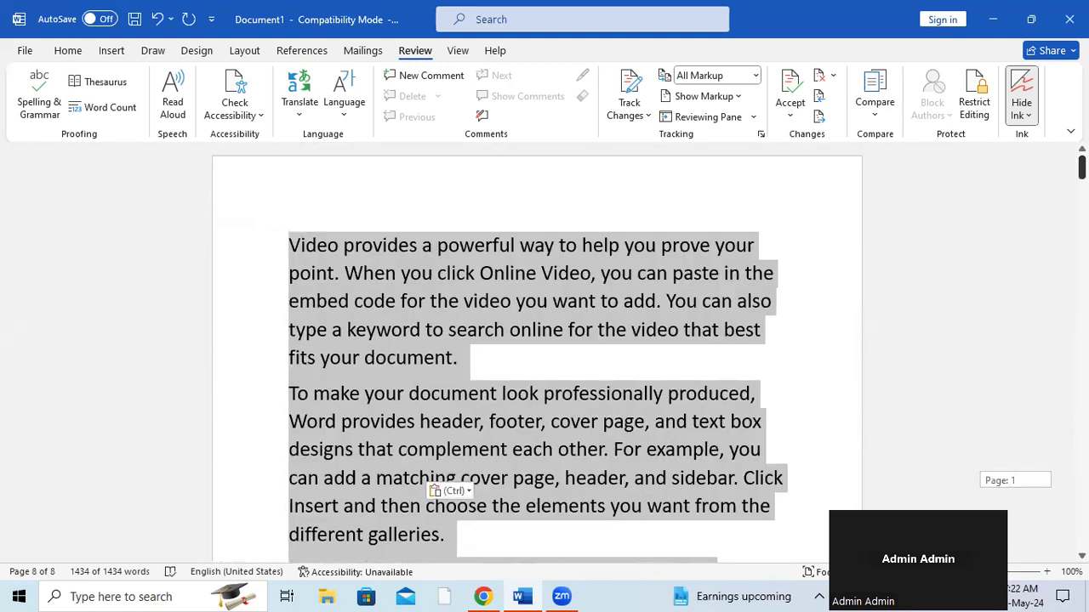
click(464, 358)
drag(289, 245, 420, 245)
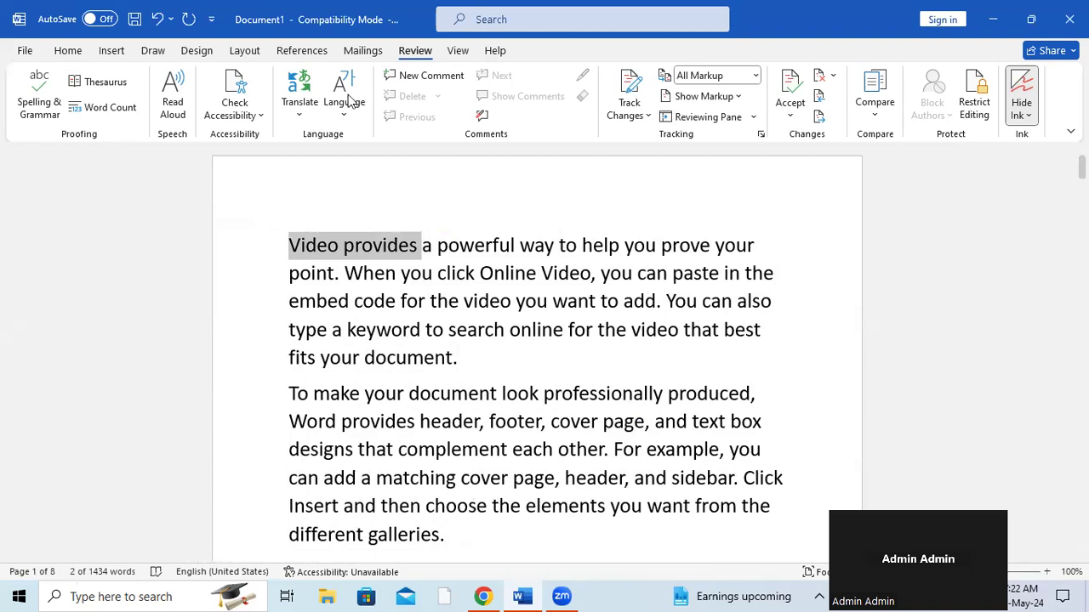
click(170, 93)
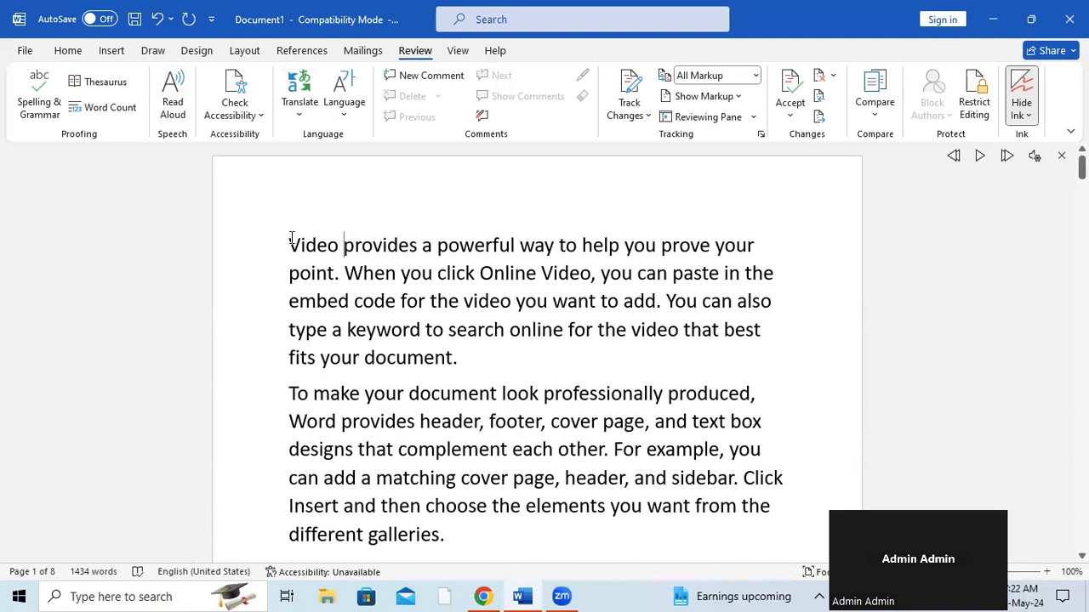
drag(304, 251, 503, 357)
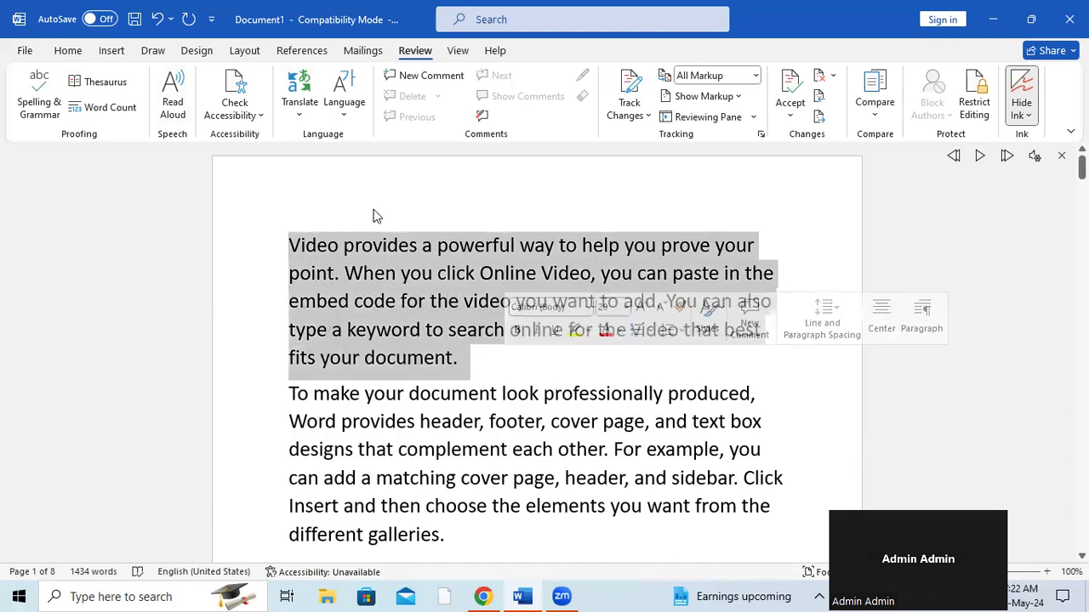
click(173, 108)
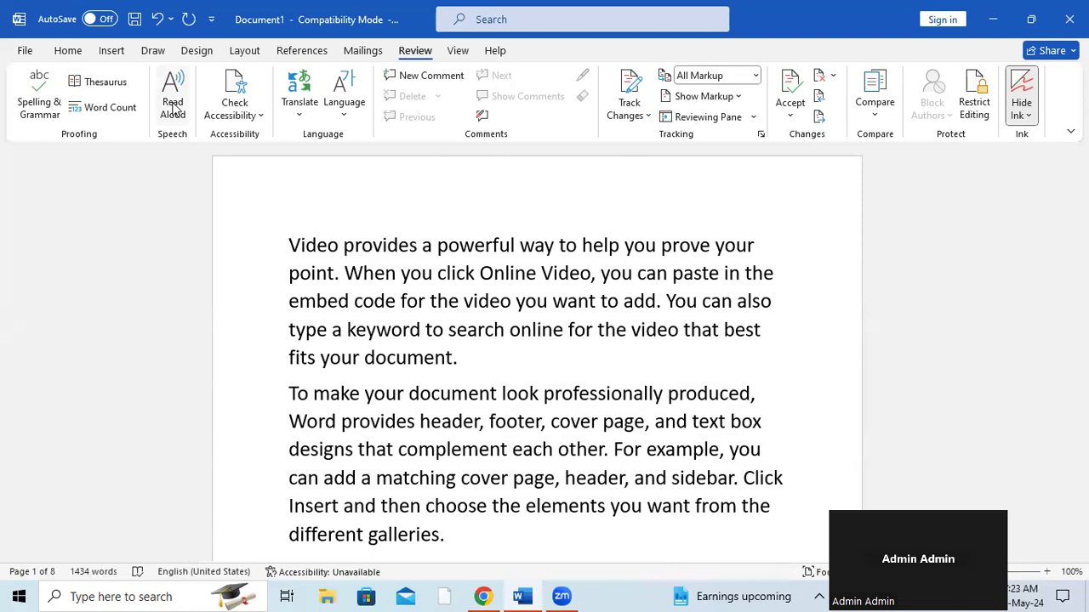
mouse_move(289, 245)
mouse_down()
mouse_move(533, 449)
mouse_move(552, 451)
mouse_up()
click(172, 102)
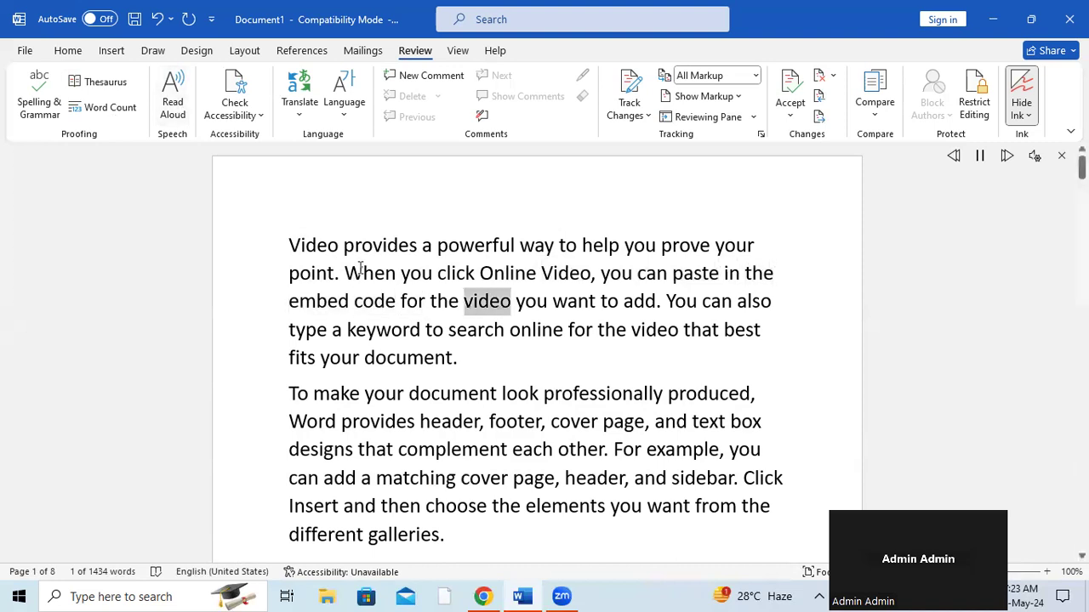
click(164, 109)
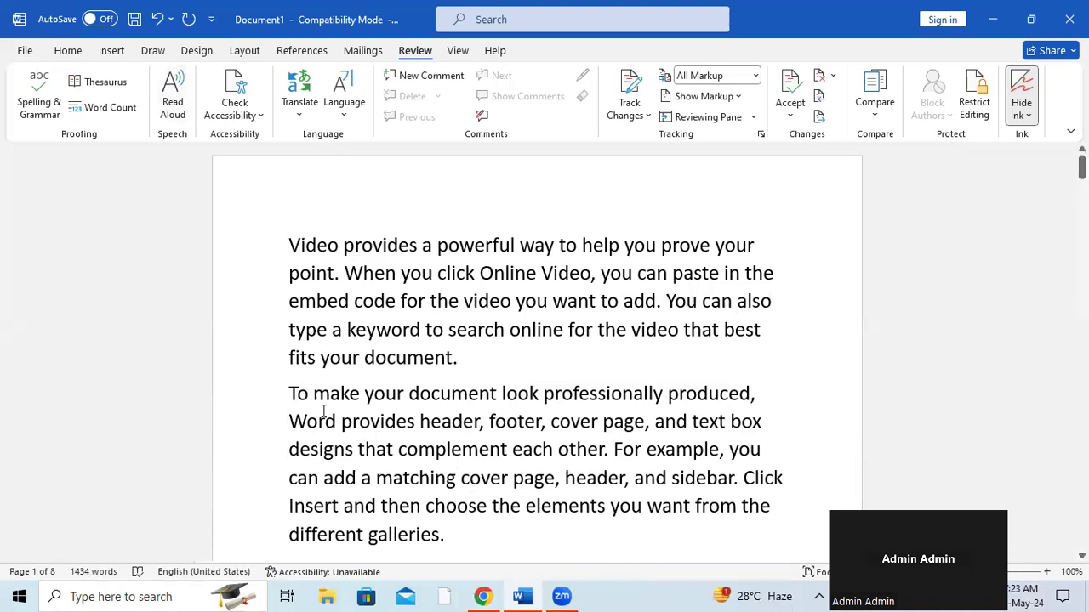
- Try Focus mode from the Check Accessibility list, exit it, then open the Navigation Pane
click(252, 119)
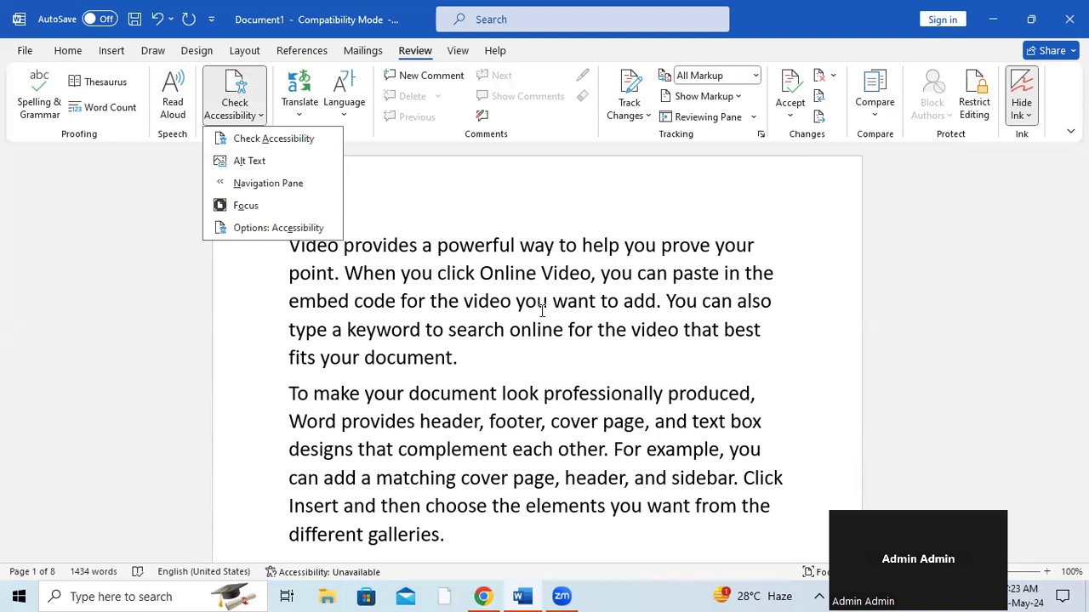
click(252, 119)
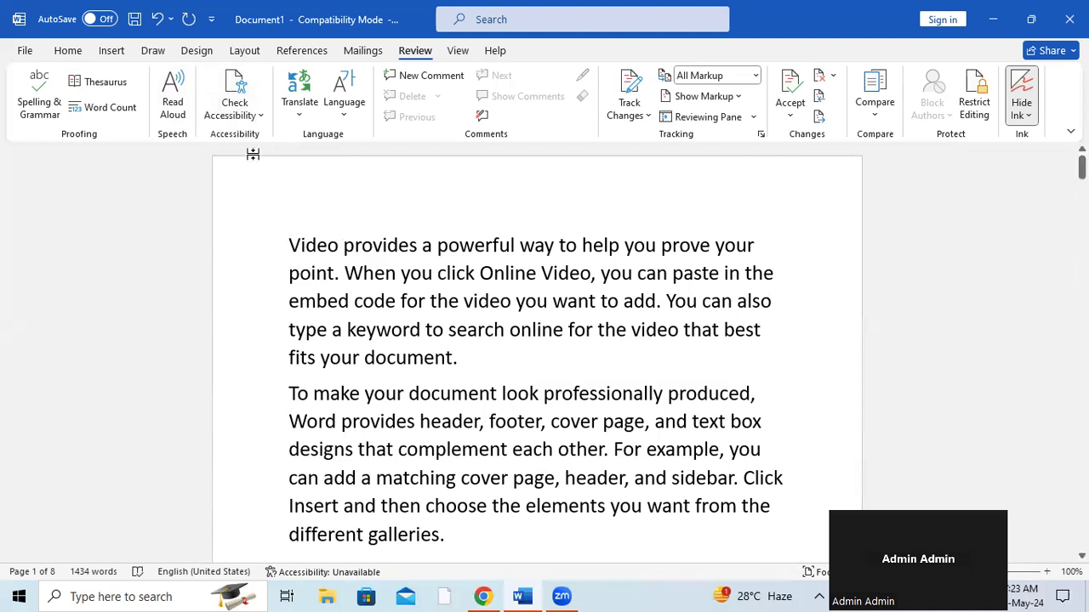
click(240, 114)
click(267, 209)
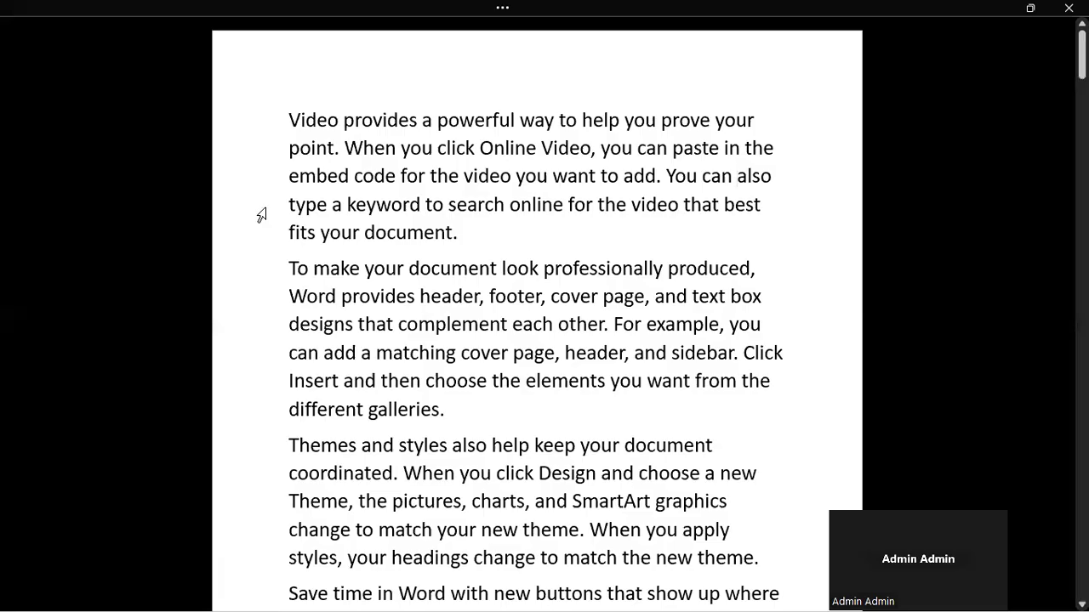
key(Escape)
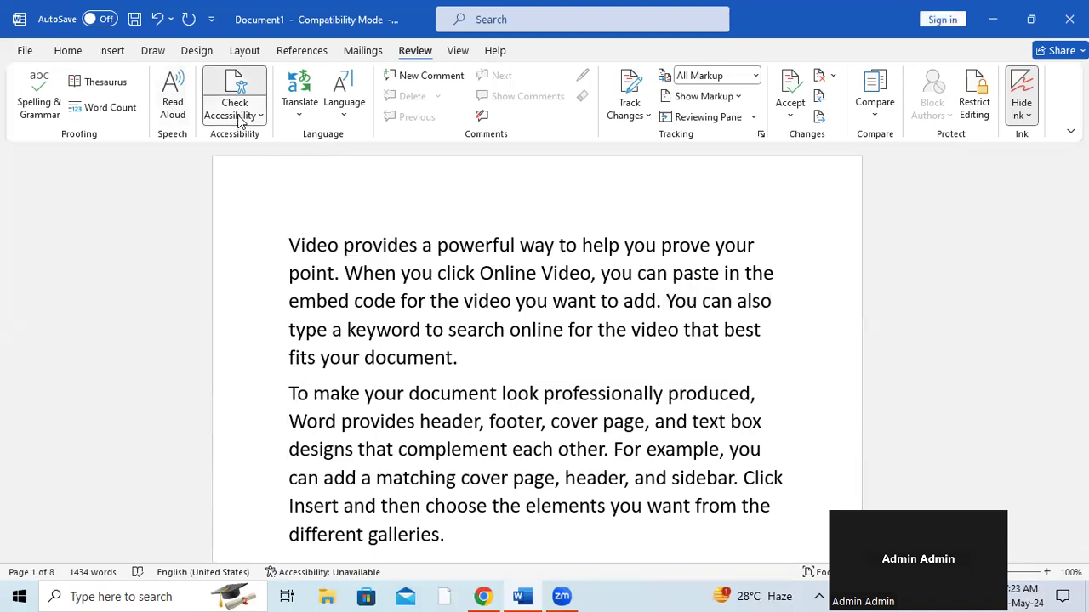
click(241, 115)
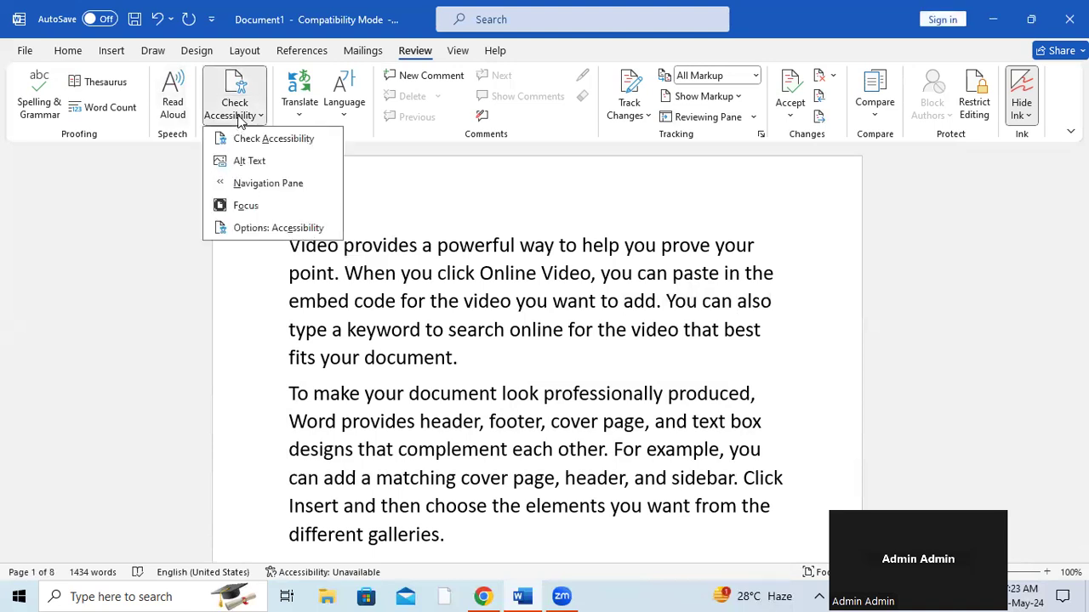
click(257, 209)
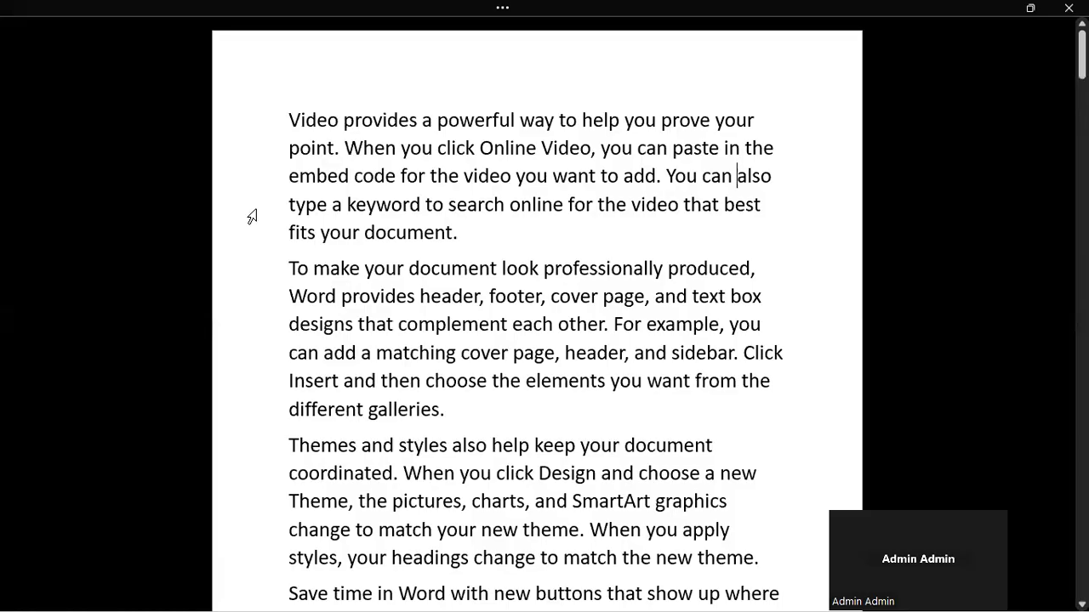
key(Escape)
click(235, 106)
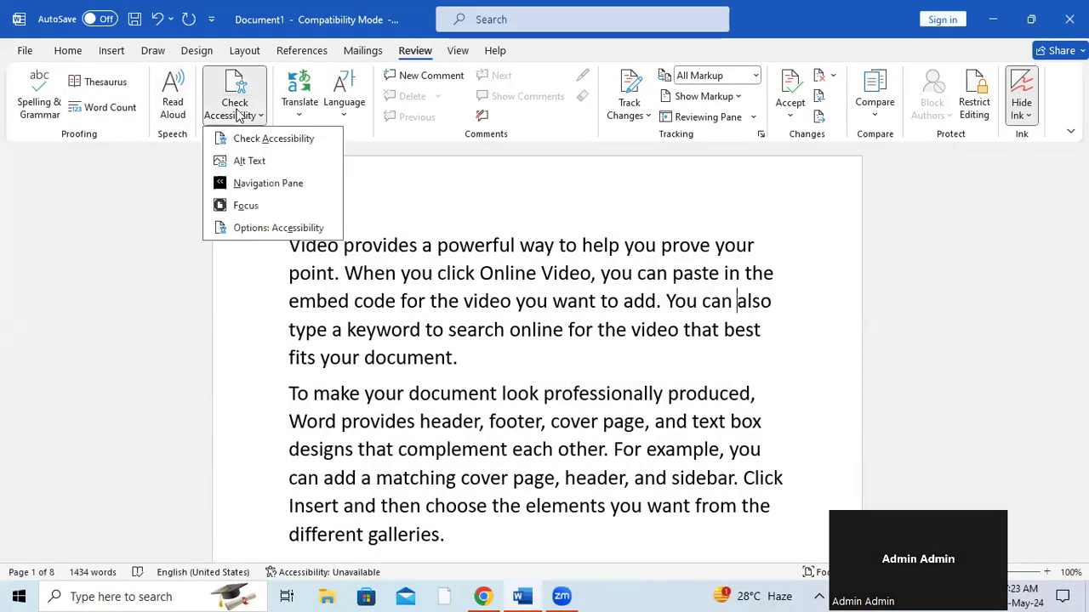
click(268, 183)
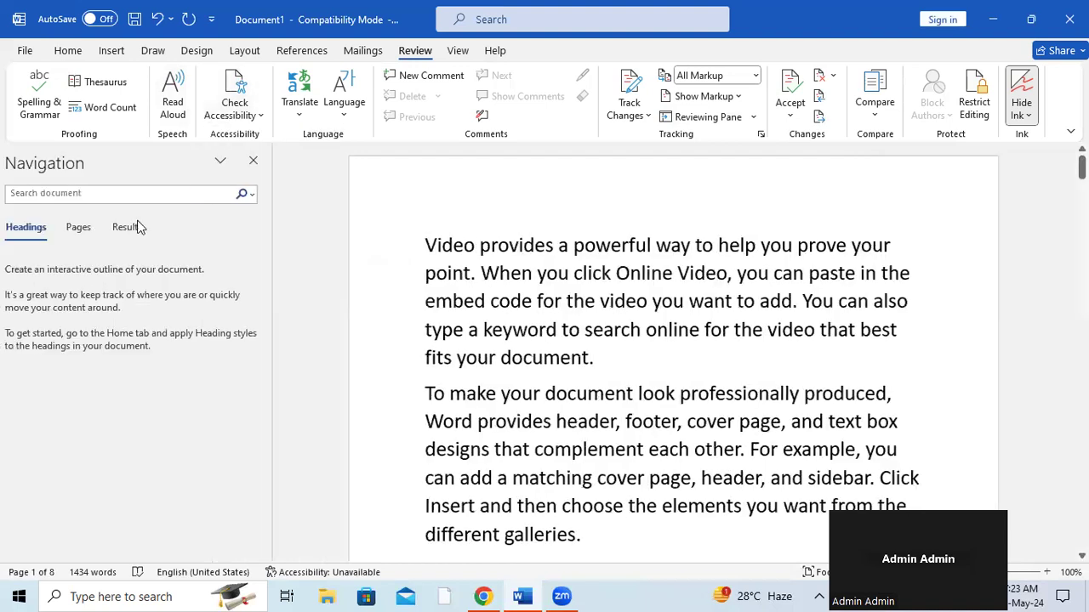
- Search for 'document' in the Navigation pane, browsing page thumbnails and the 31 result snippets
text(docum)
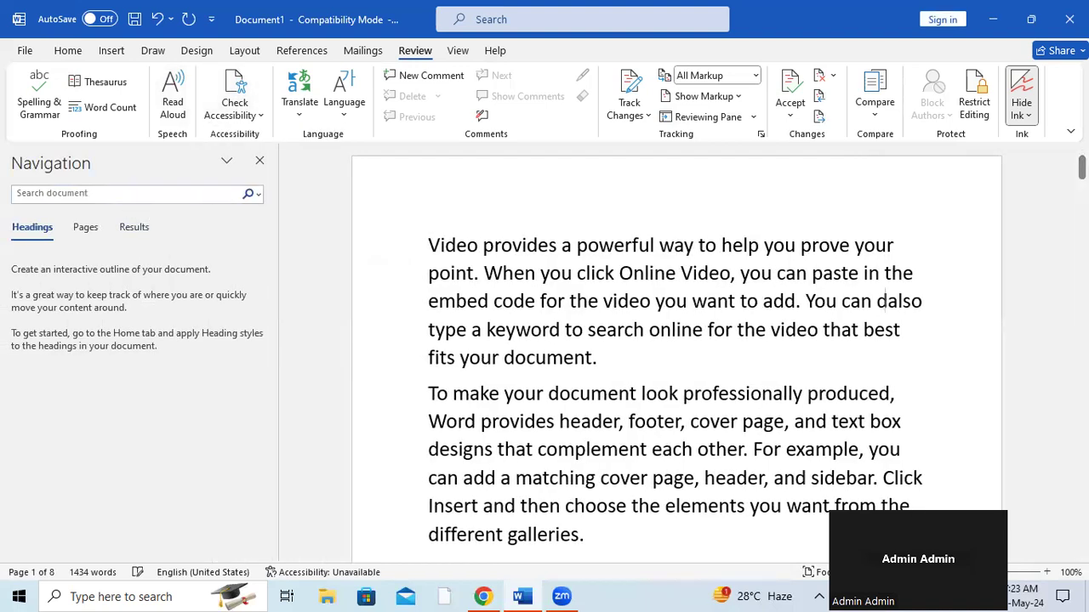
text(ent)
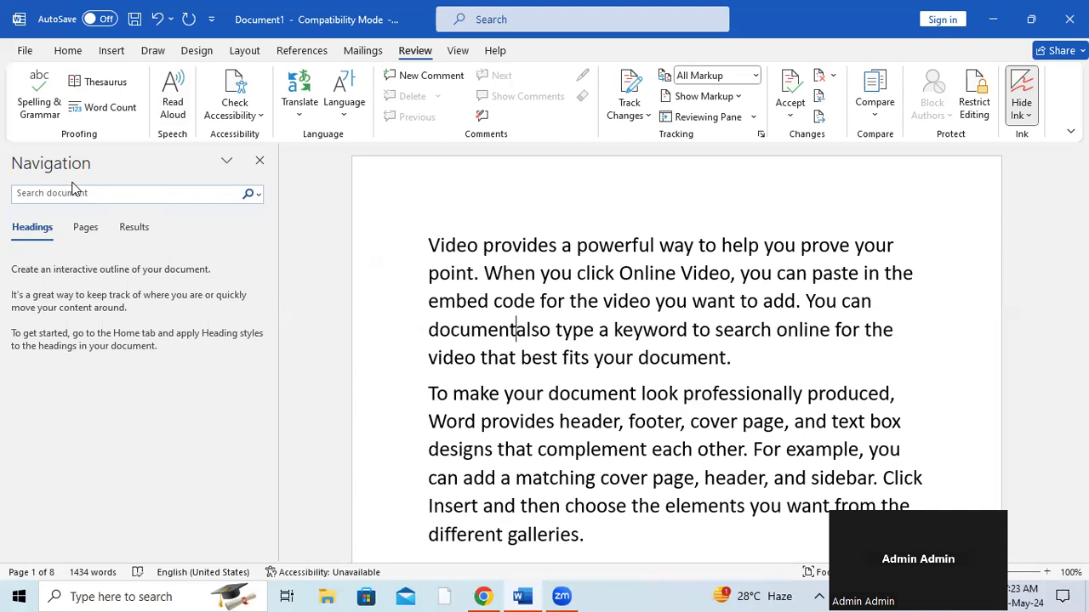
click(65, 194)
text(ent)
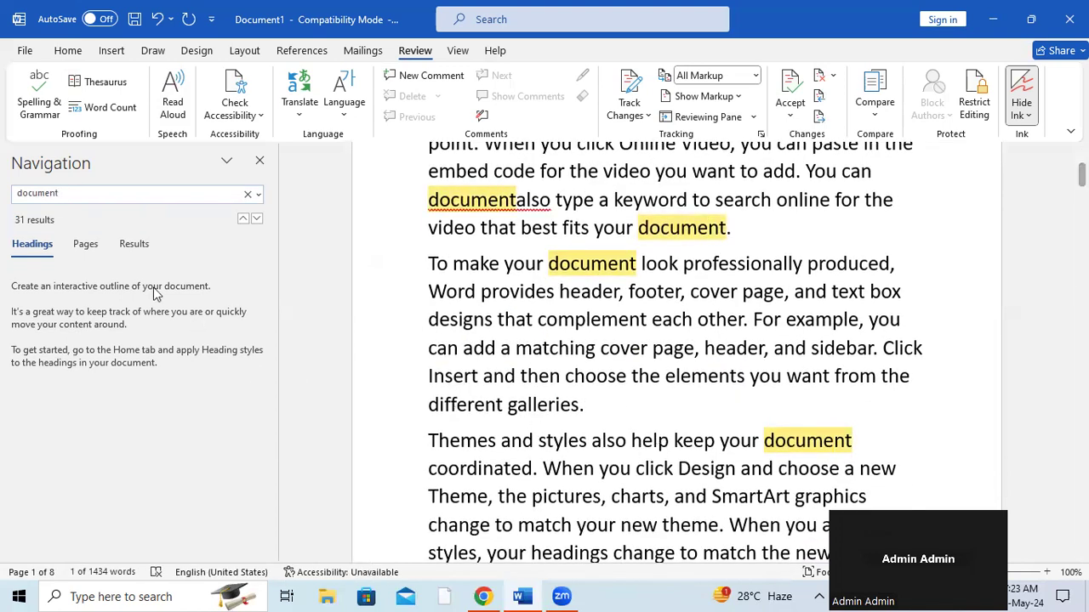
click(88, 249)
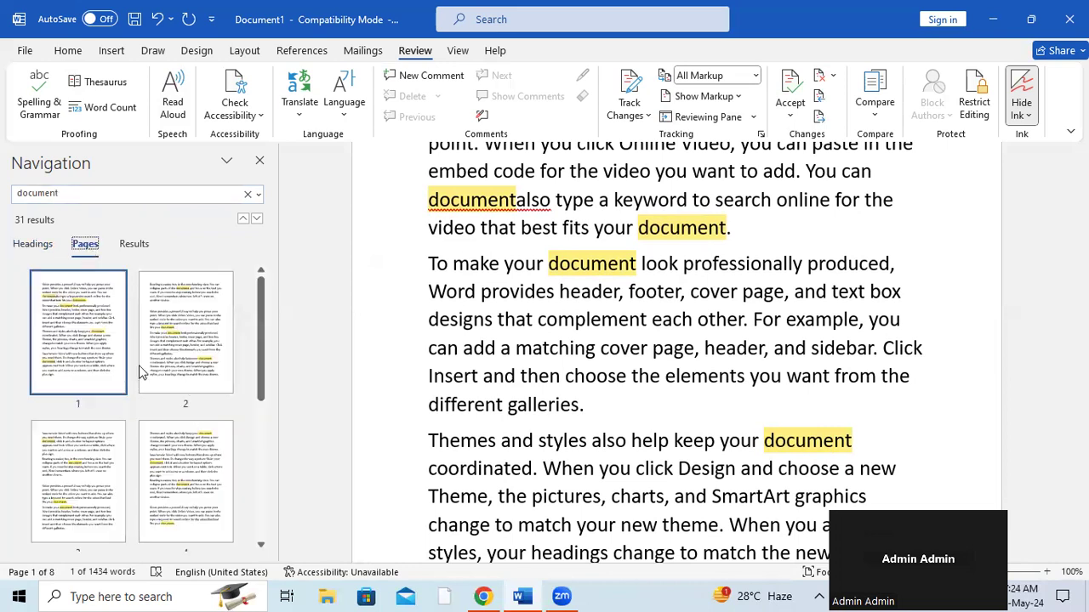
drag(262, 360, 258, 535)
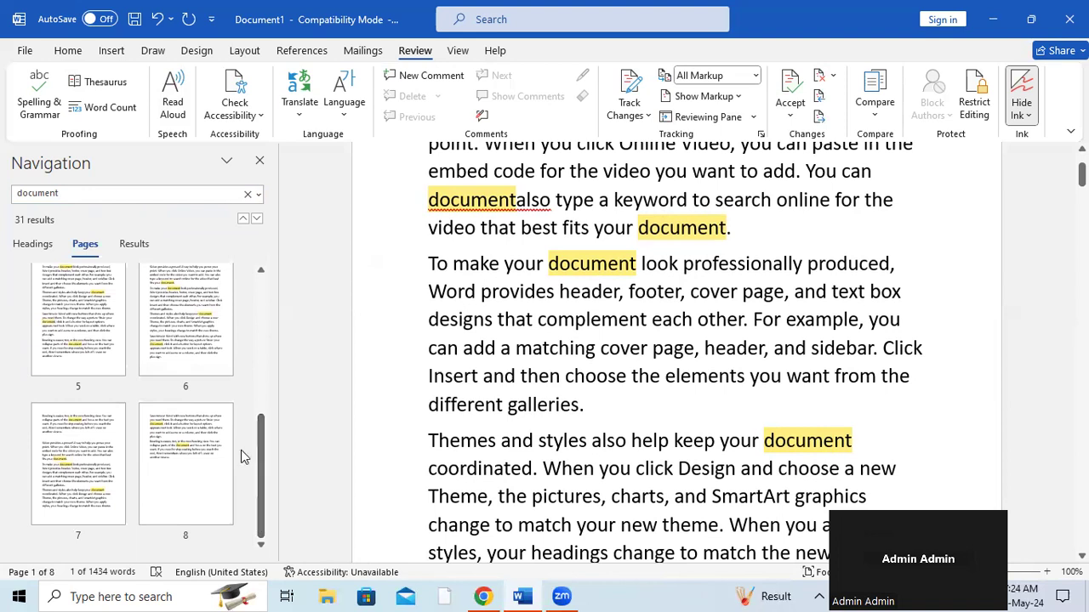
click(136, 243)
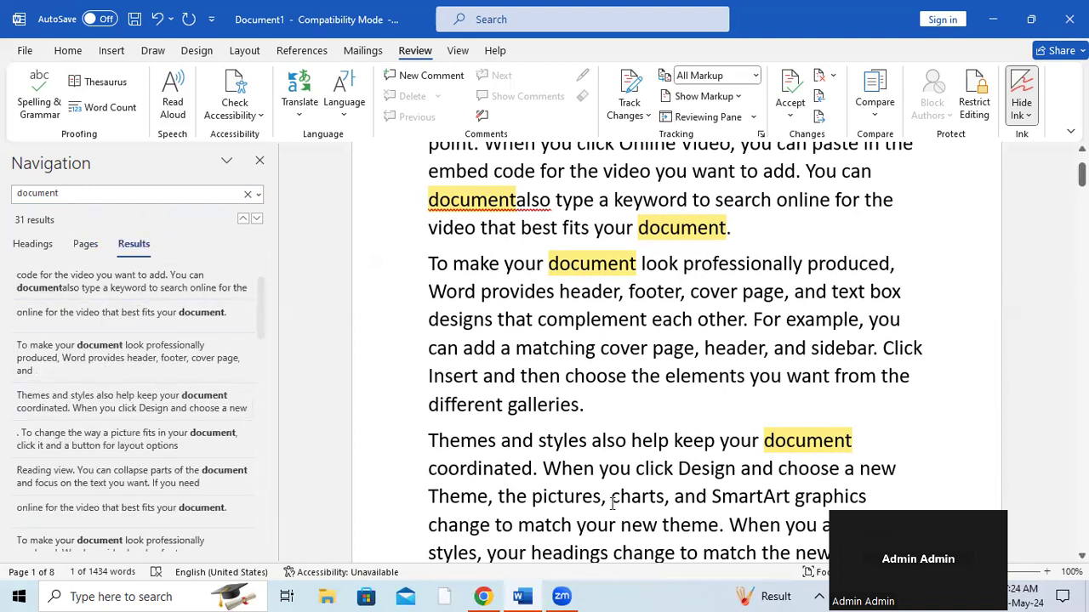
click(259, 162)
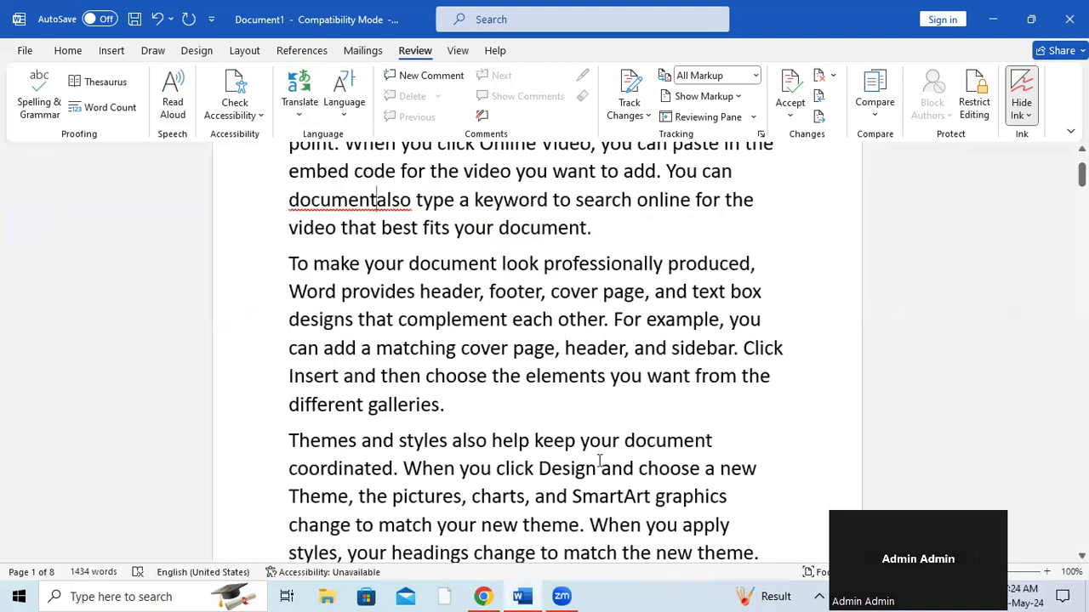
- Replace the text with fresh =rand() sample paragraphs and shrink the font to fit one page
scroll(598, 462, up, 3)
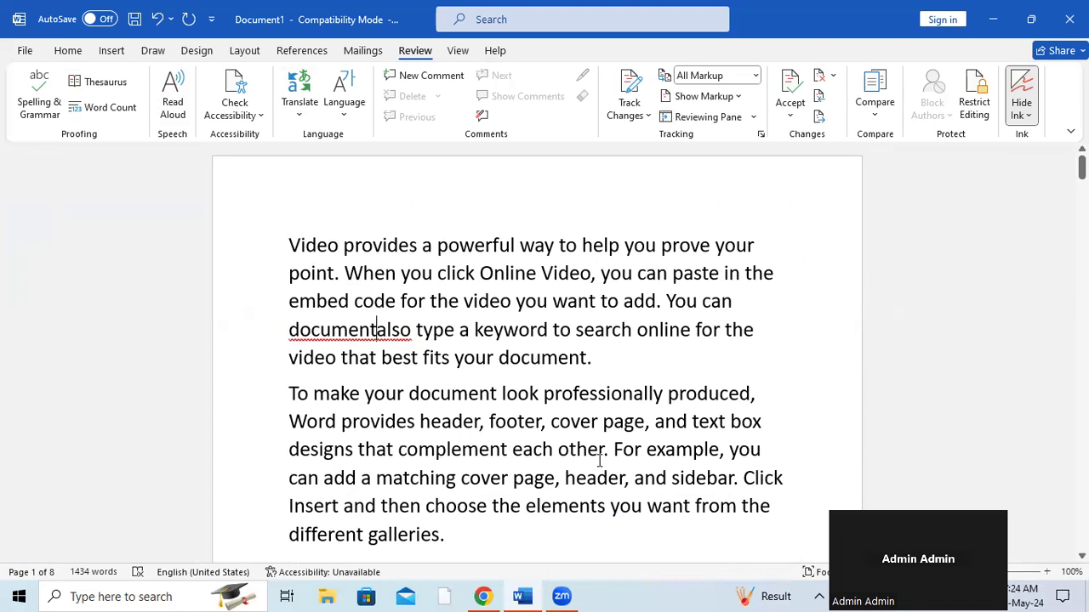
key(ctrl+a)
key(Delete)
text(=rand())
key(Return)
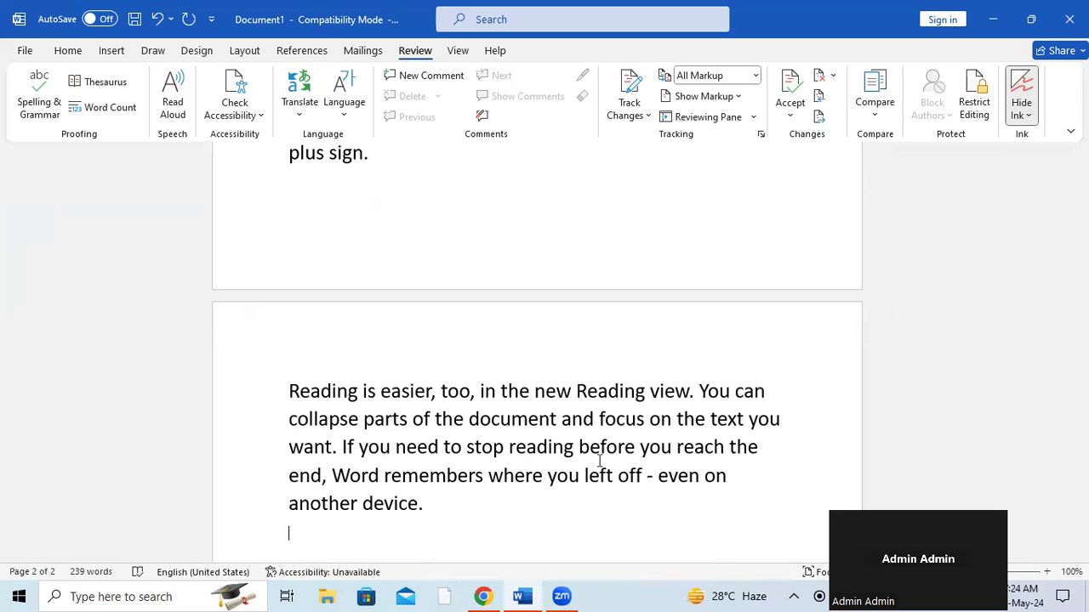
key(ctrl+a)
key(ctrl+shift+comma)
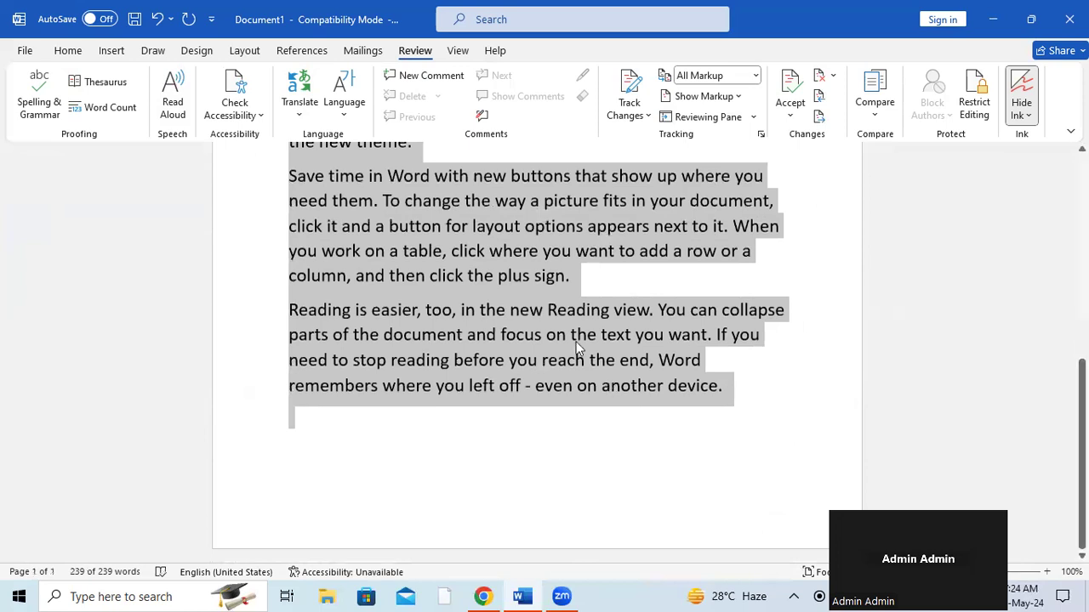
- Translate the selected text into Hindi with Translate Selection and scroll through the result
scroll(577, 344, up, 2)
click(303, 95)
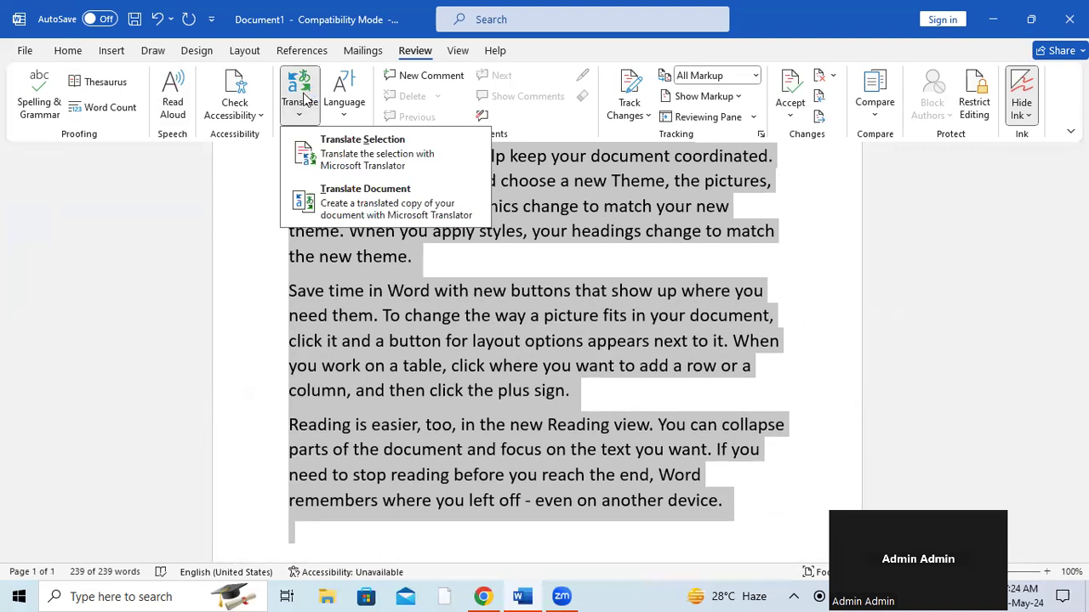
click(388, 165)
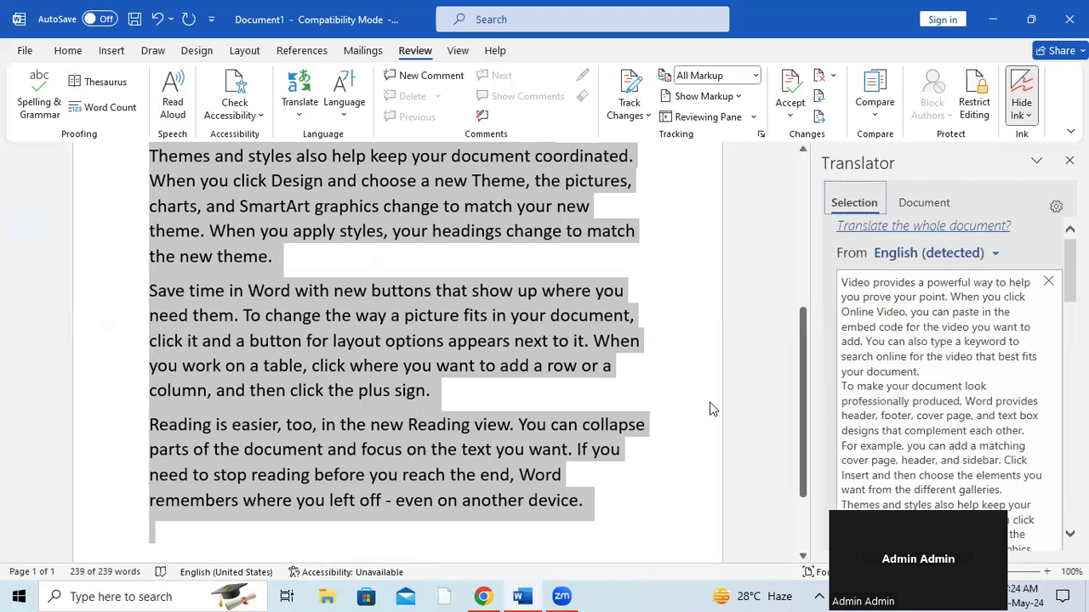
scroll(954, 389, down, 5)
scroll(954, 389, down, 5)
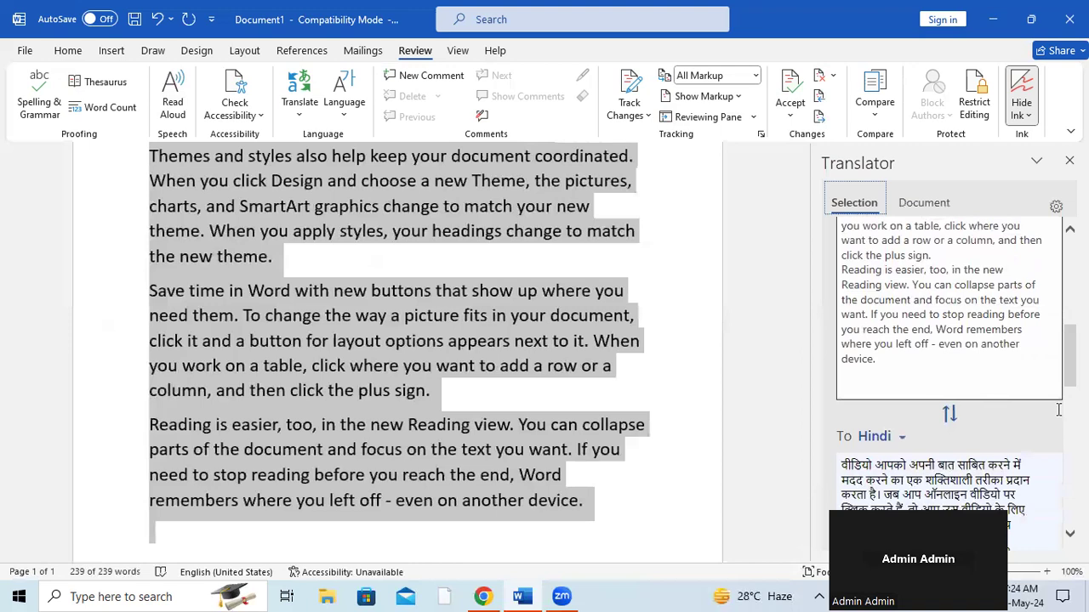
scroll(953, 390, down, 5)
scroll(982, 358, down, 1)
scroll(981, 358, down, 5)
scroll(1020, 416, down, 5)
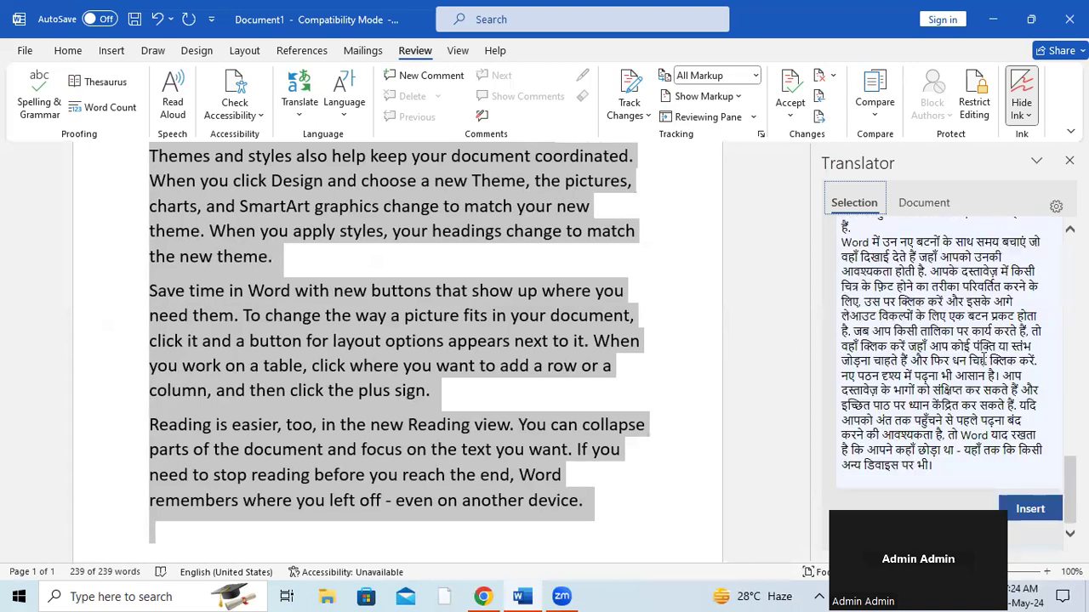
click(1034, 514)
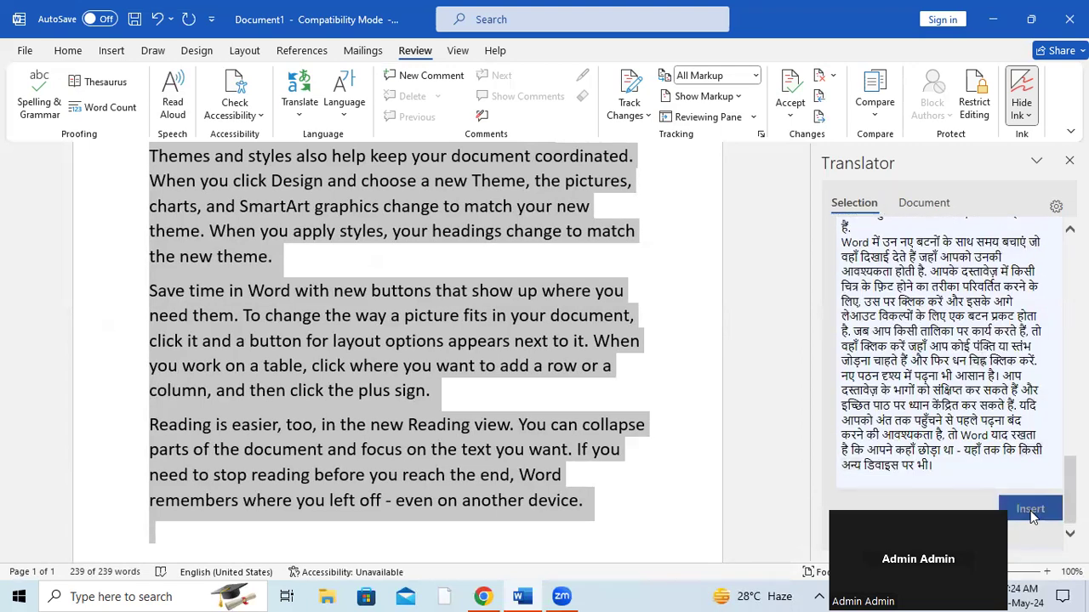
- Insert the Hindi translation into the document and scroll through it
click(1028, 513)
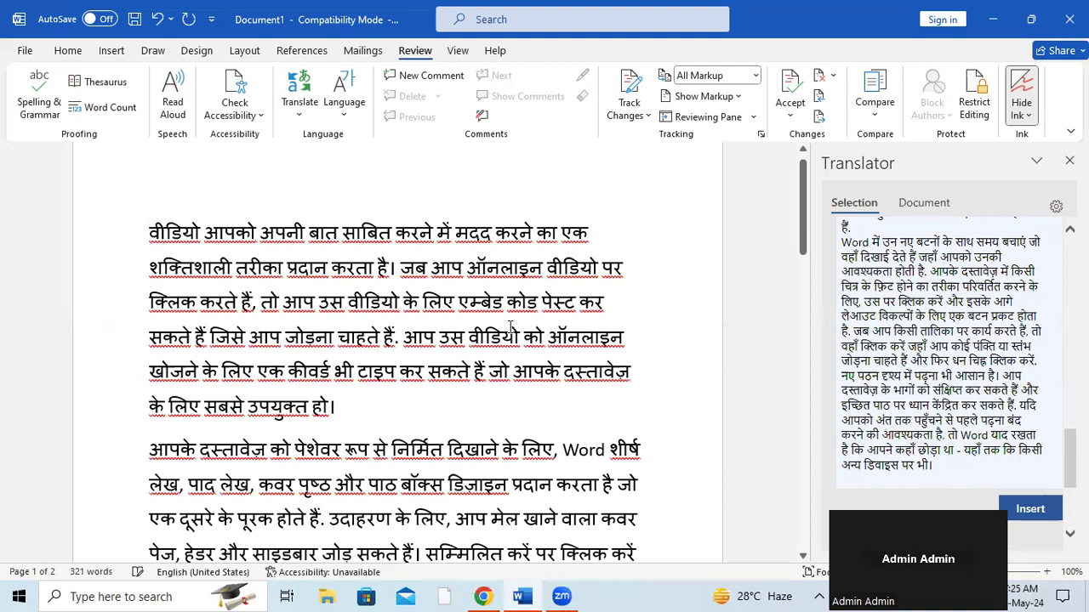
scroll(302, 372, down, 3)
scroll(302, 371, down, 3)
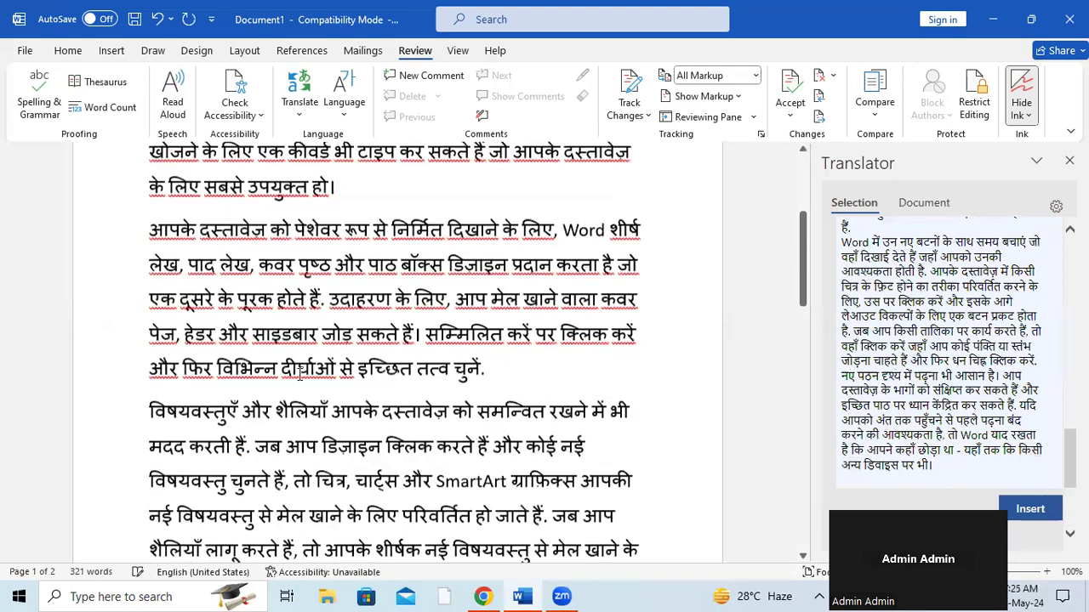
scroll(300, 370, down, 1)
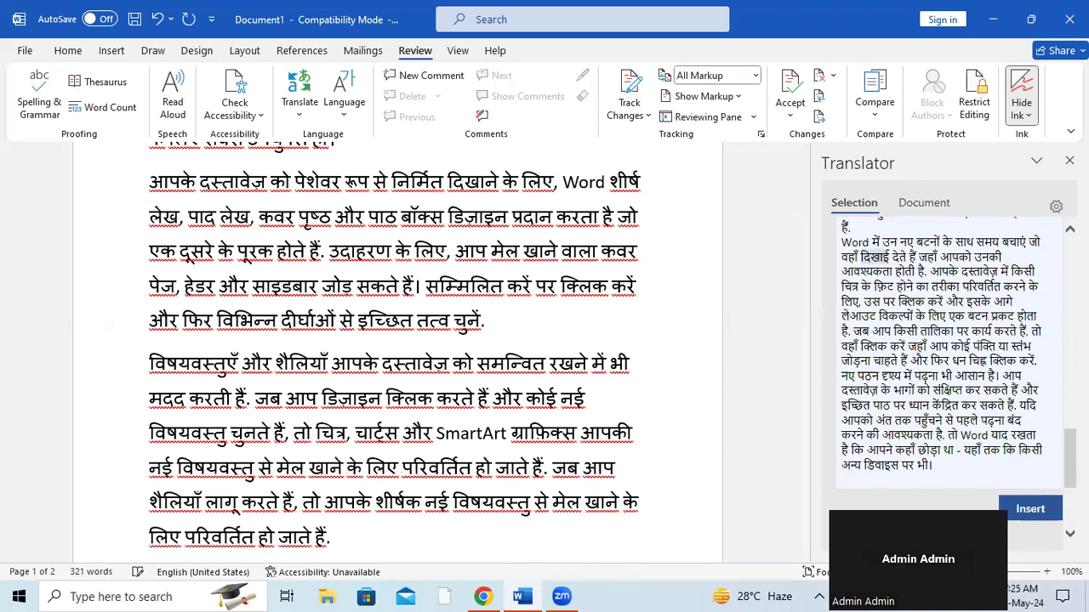
scroll(972, 315, up, 2)
scroll(953, 328, up, 2)
scroll(927, 336, up, 2)
scroll(911, 339, up, 2)
scroll(911, 339, up, 2)
scroll(911, 344, up, 3)
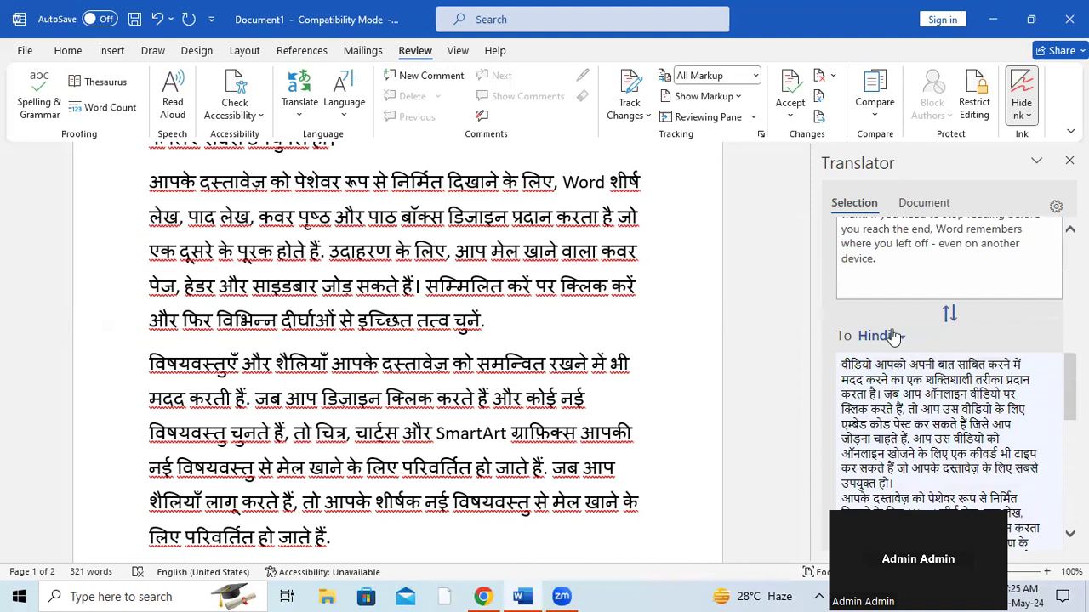
- Change the translation target to Gujarati and try inserting the Gujarati result
click(895, 336)
scroll(885, 454, down, 1)
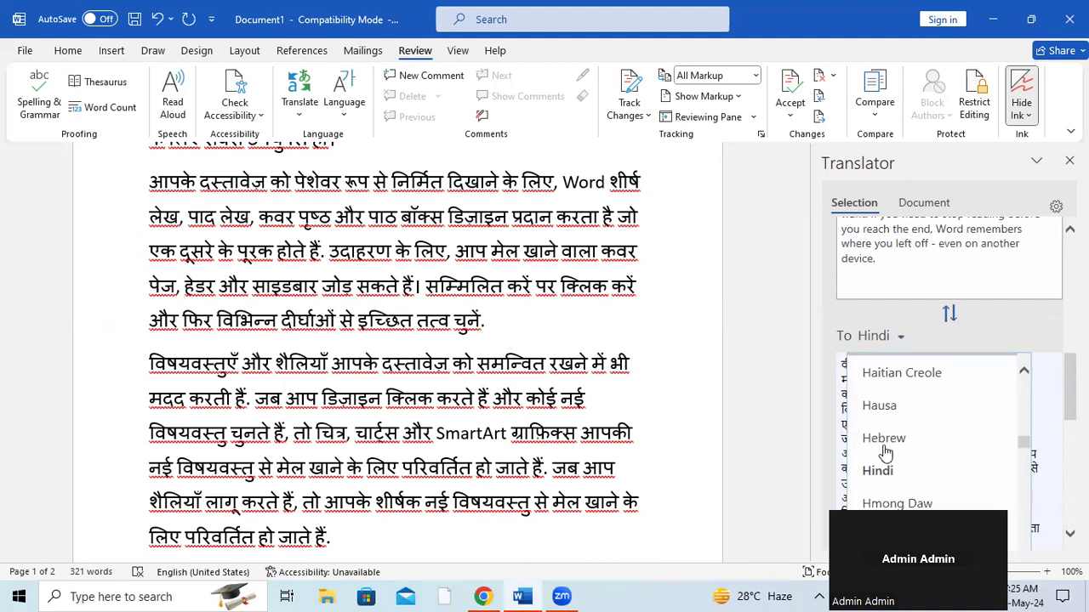
scroll(884, 453, up, 1)
click(892, 382)
scroll(900, 417, down, 5)
scroll(900, 418, down, 5)
scroll(1026, 433, down, 5)
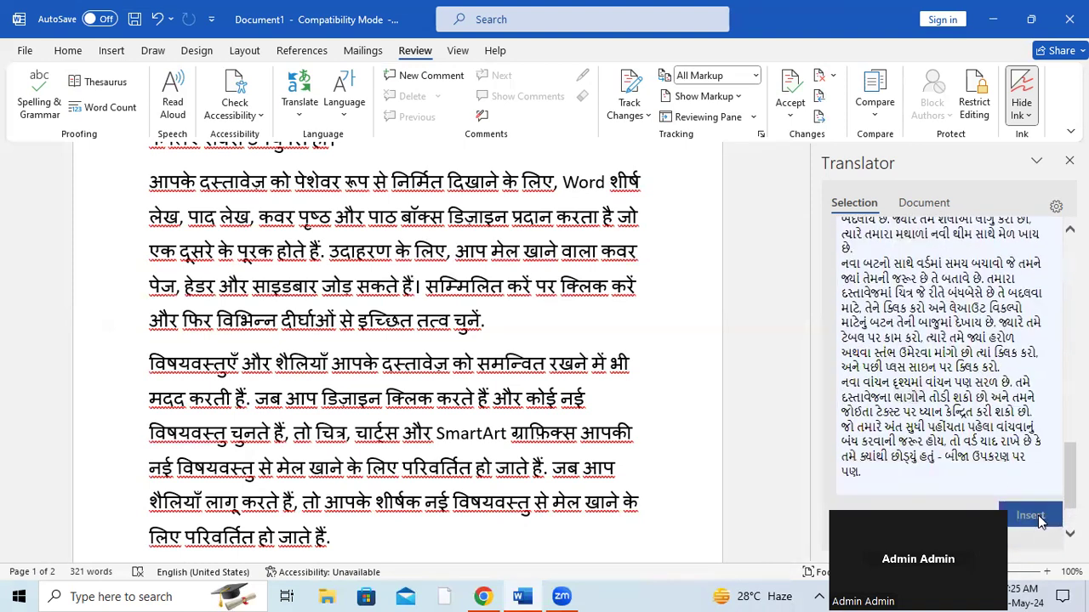
click(1029, 516)
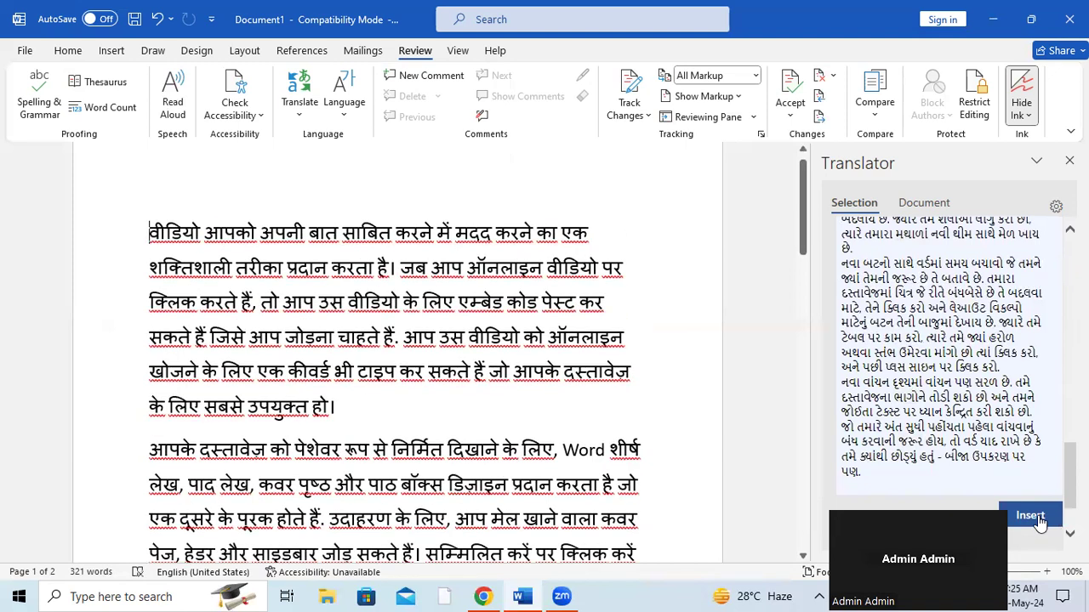
click(1039, 521)
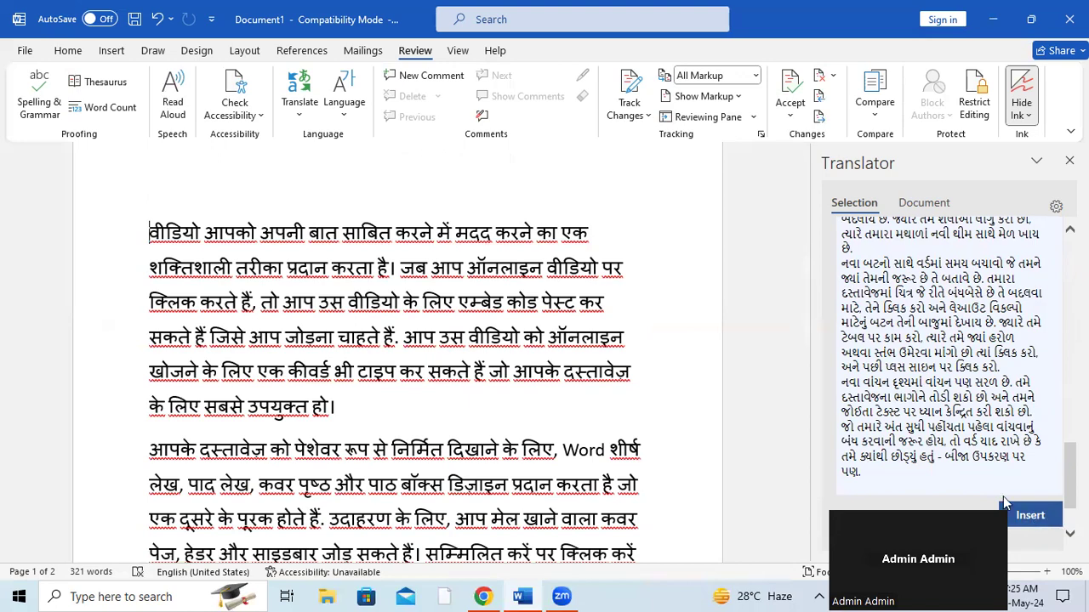
scroll(1030, 476, up, 10)
scroll(1023, 510, down, 5)
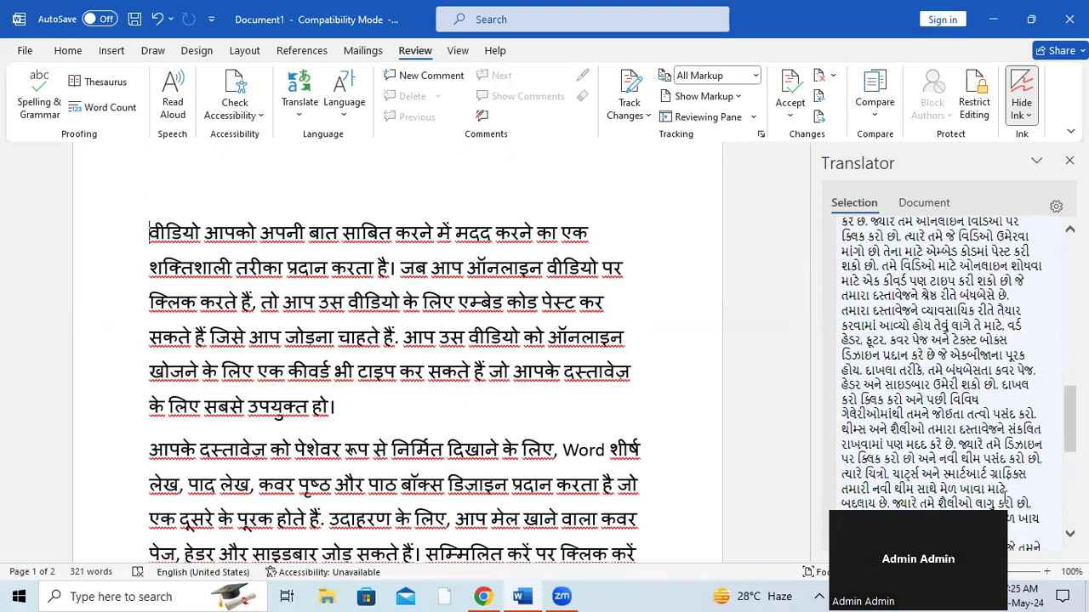
scroll(1023, 515, down, 5)
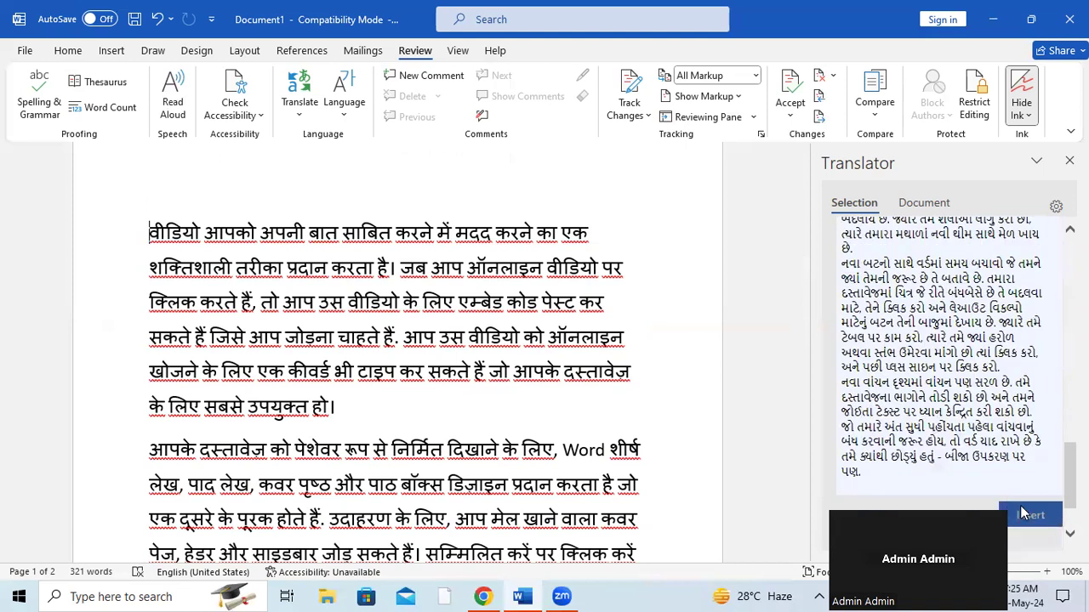
scroll(1020, 505, up, 3)
scroll(1019, 505, up, 3)
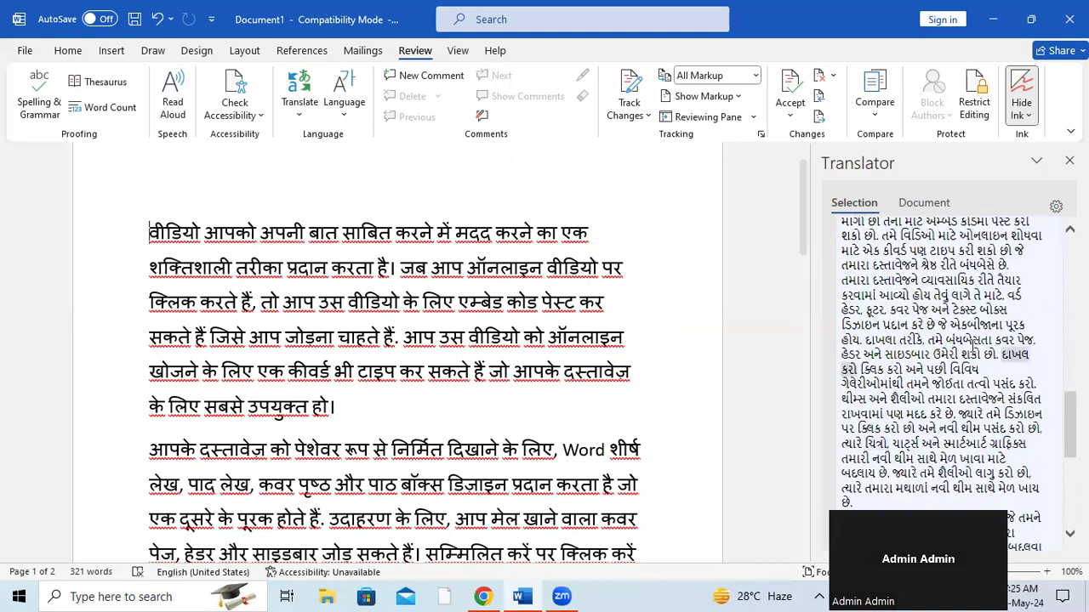
scroll(972, 345, up, 5)
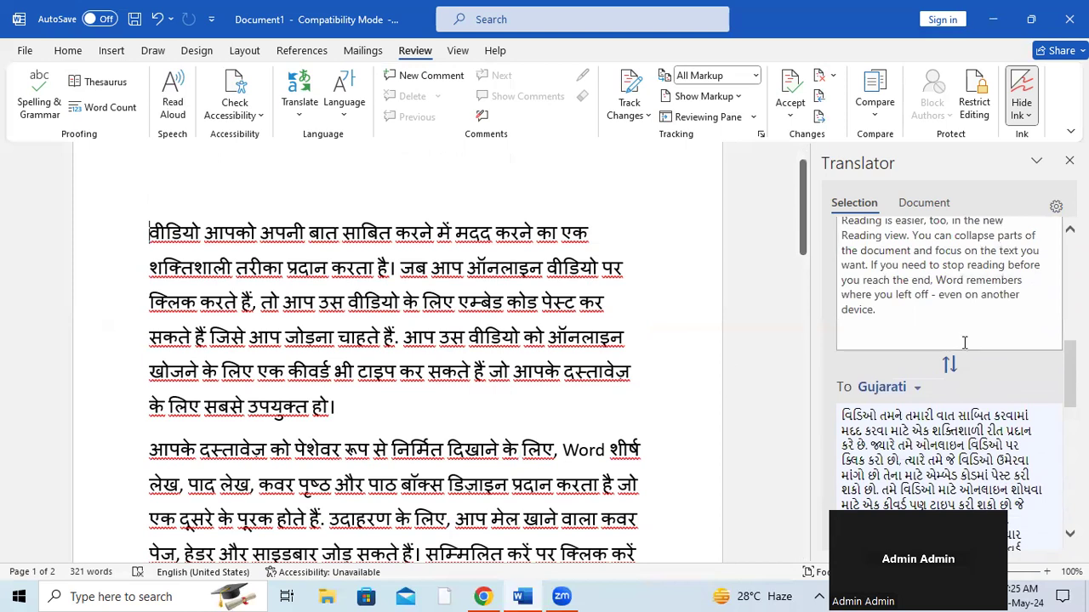
- Swap the translation languages, clear all document text and close the Translator pane
click(949, 365)
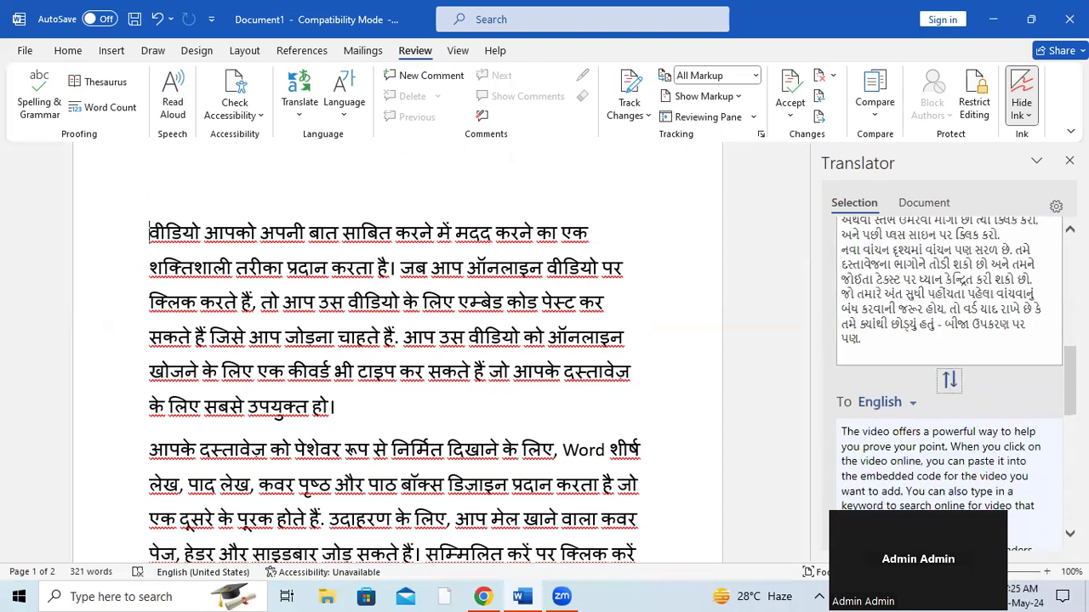
key(ctrl+a)
text(p)
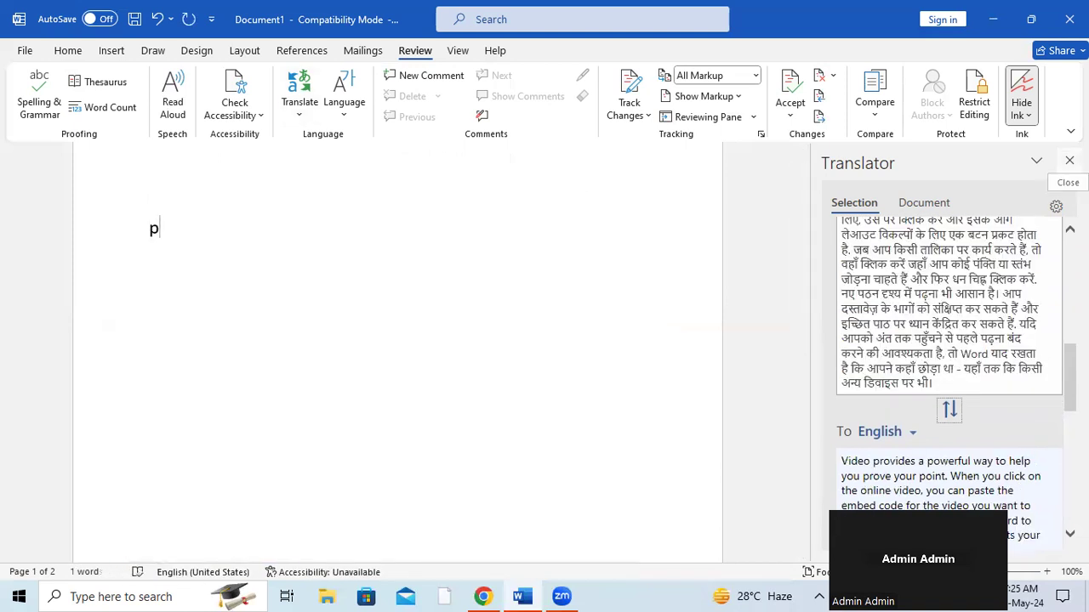
click(1069, 161)
key(BackSpace)
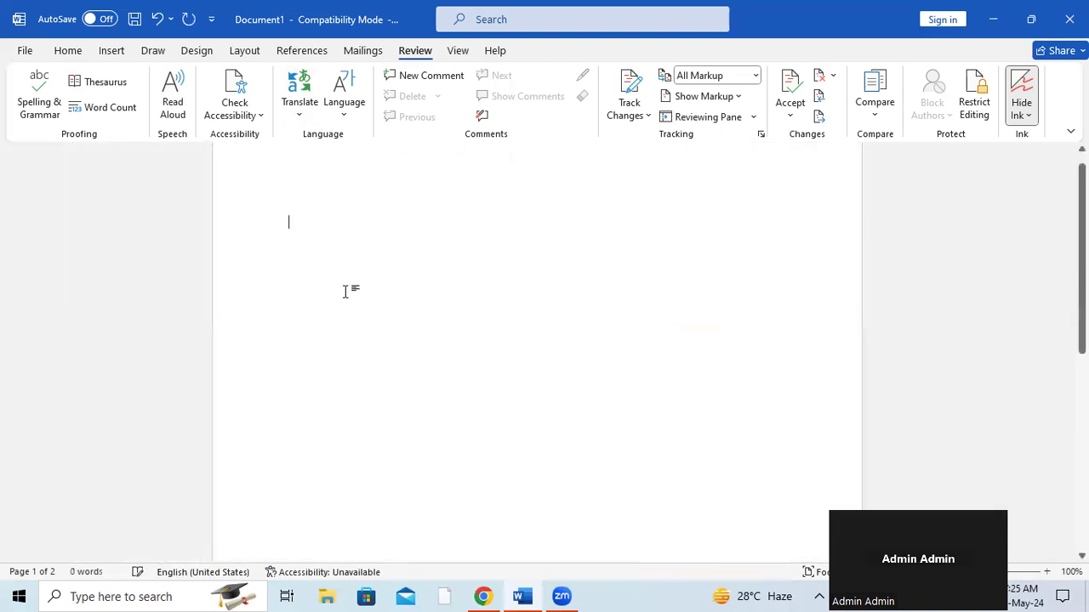
- Begin typing a short English sample sentence on the empty page
text(ram is)
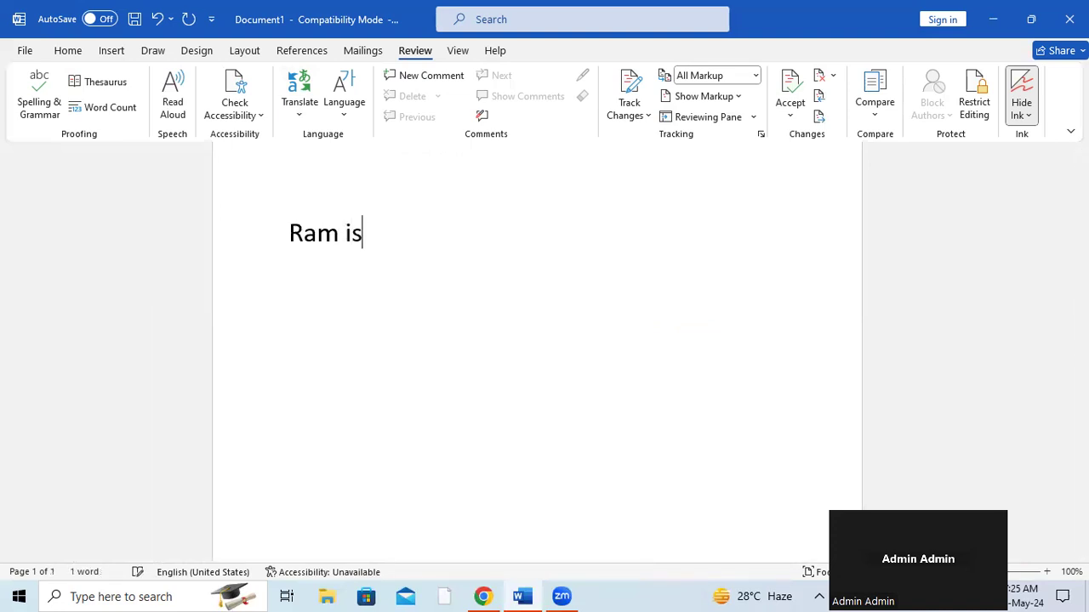
text( goof=d)
key(BackSpace)
key(BackSpace)
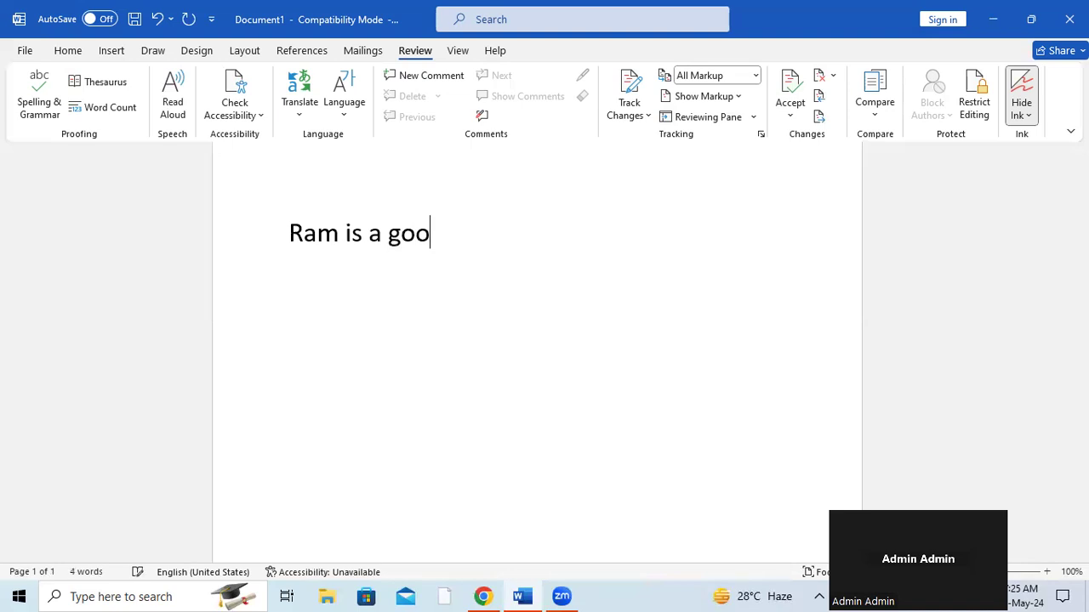
text(boy)
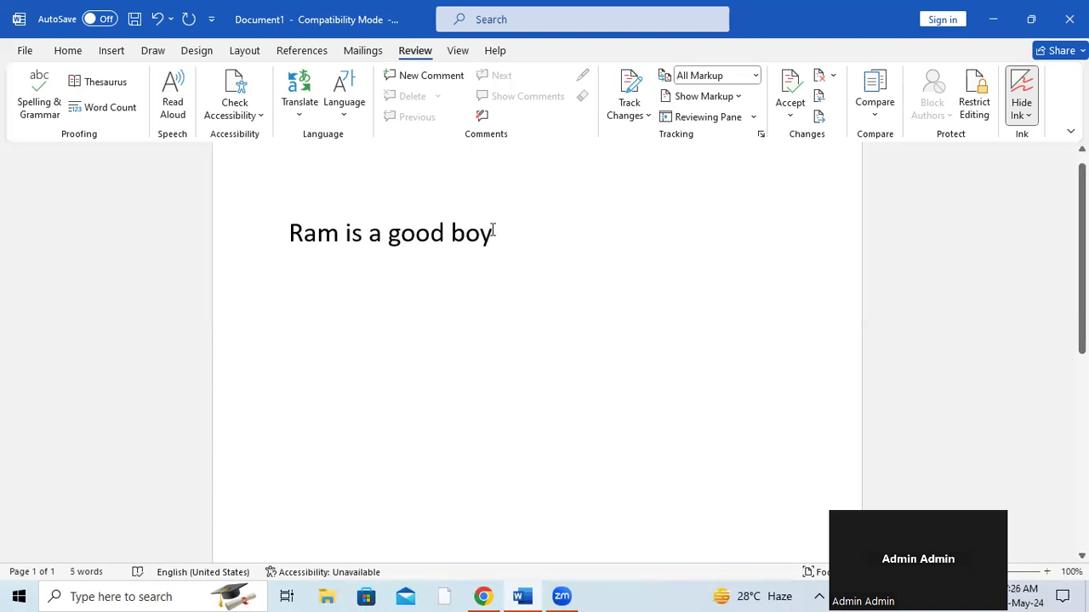
drag(493, 230, 301, 226)
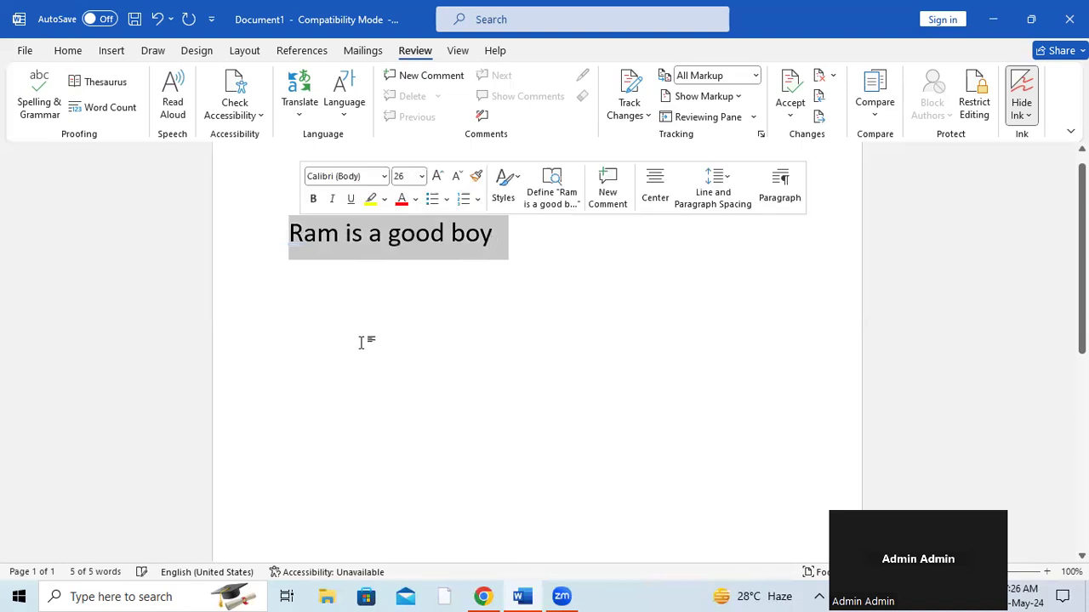
click(300, 111)
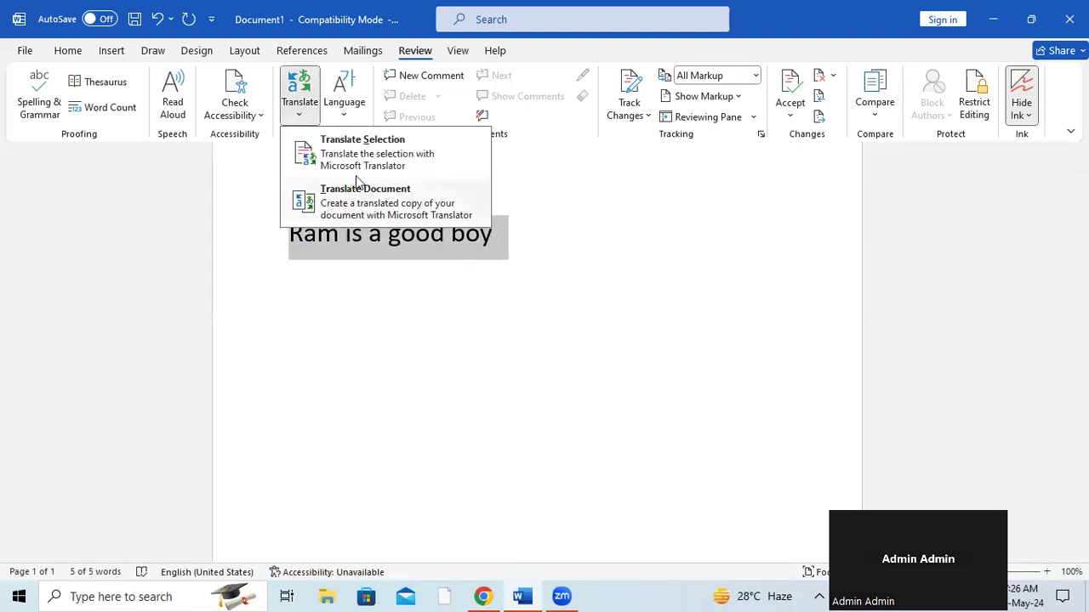
click(381, 211)
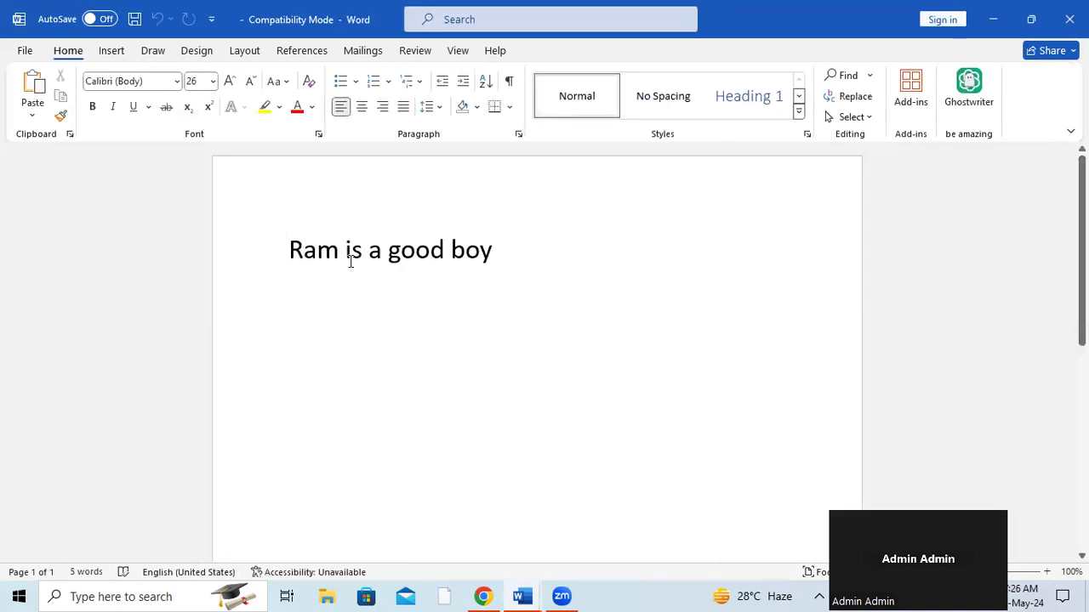
drag(289, 252, 476, 277)
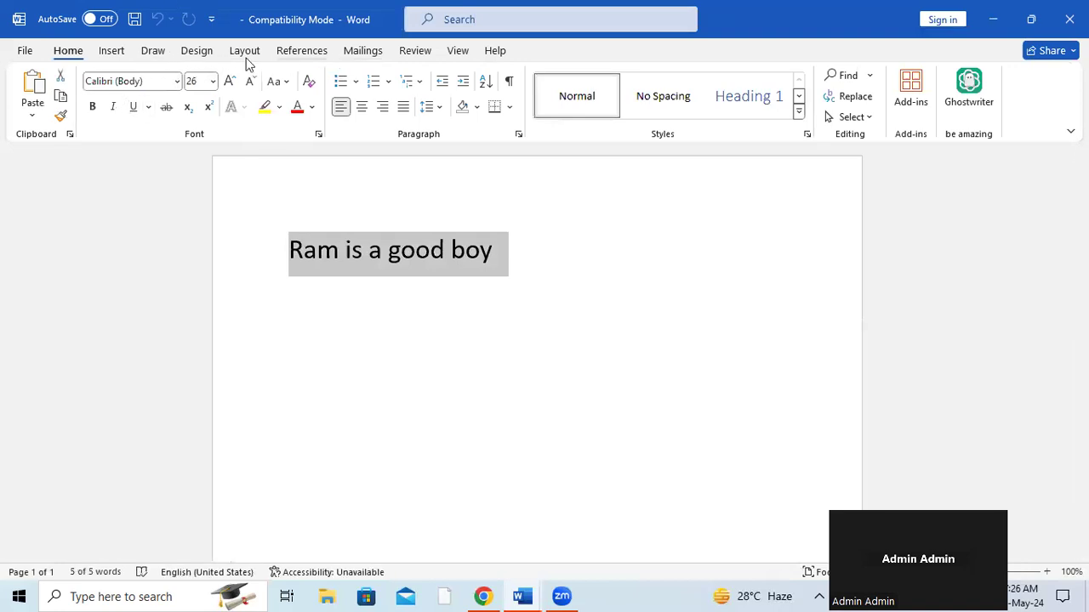
click(418, 51)
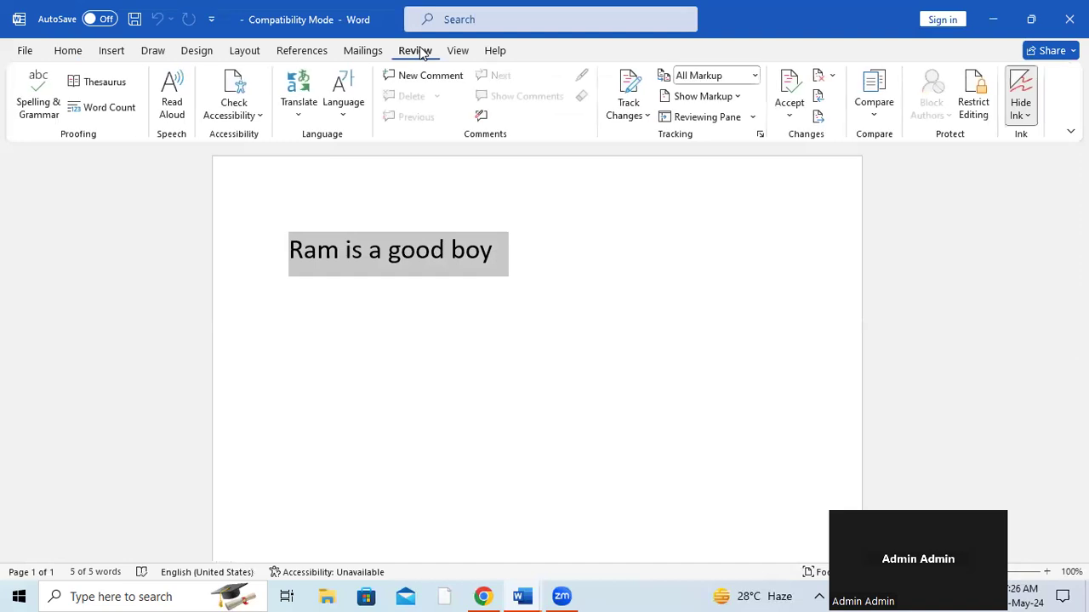
click(299, 96)
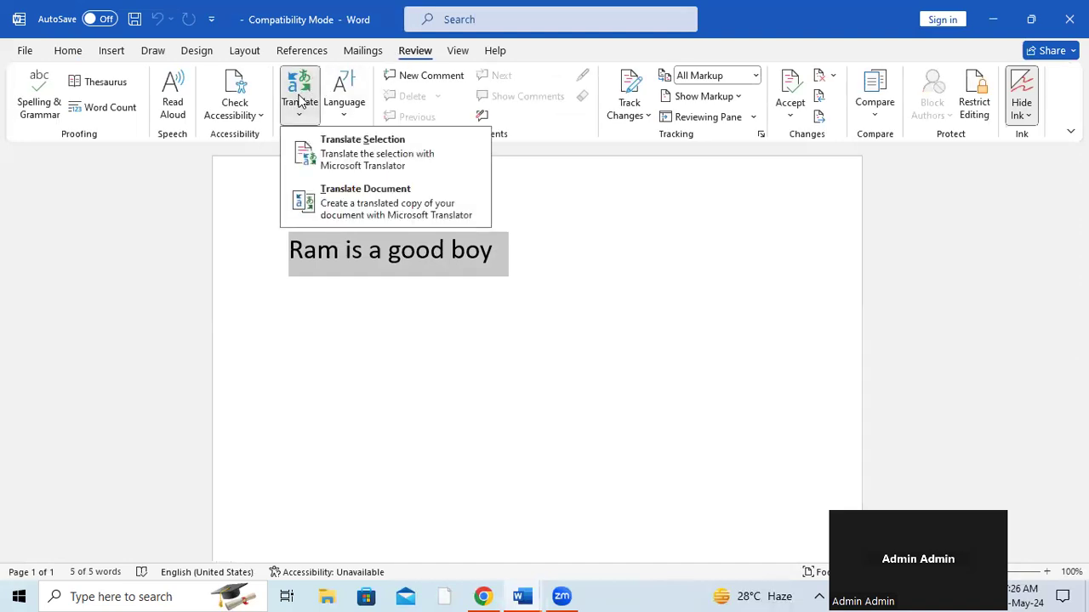
click(356, 207)
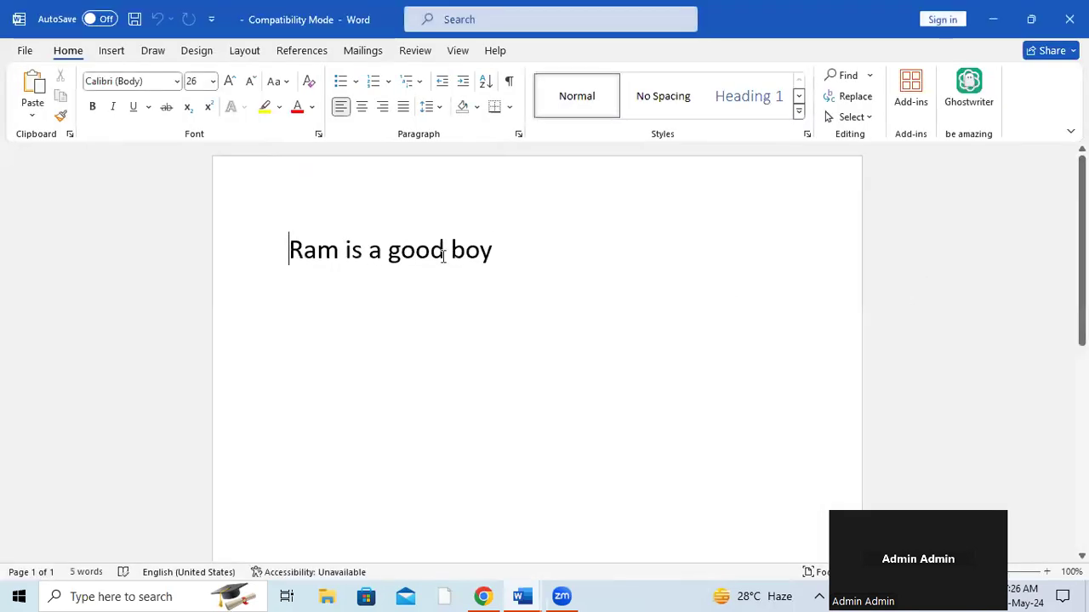
drag(508, 264, 222, 254)
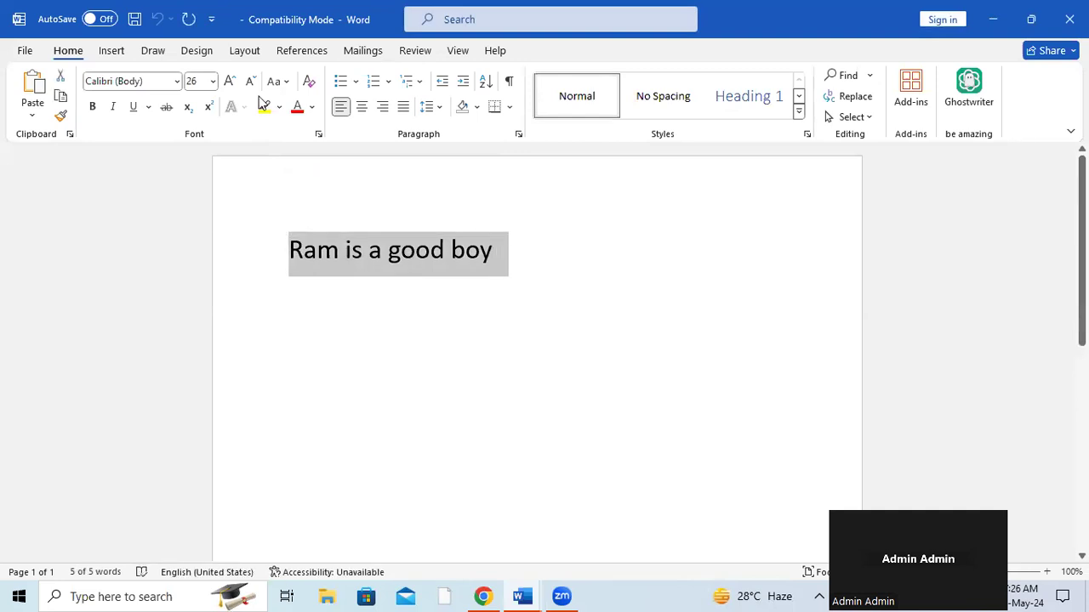
click(419, 53)
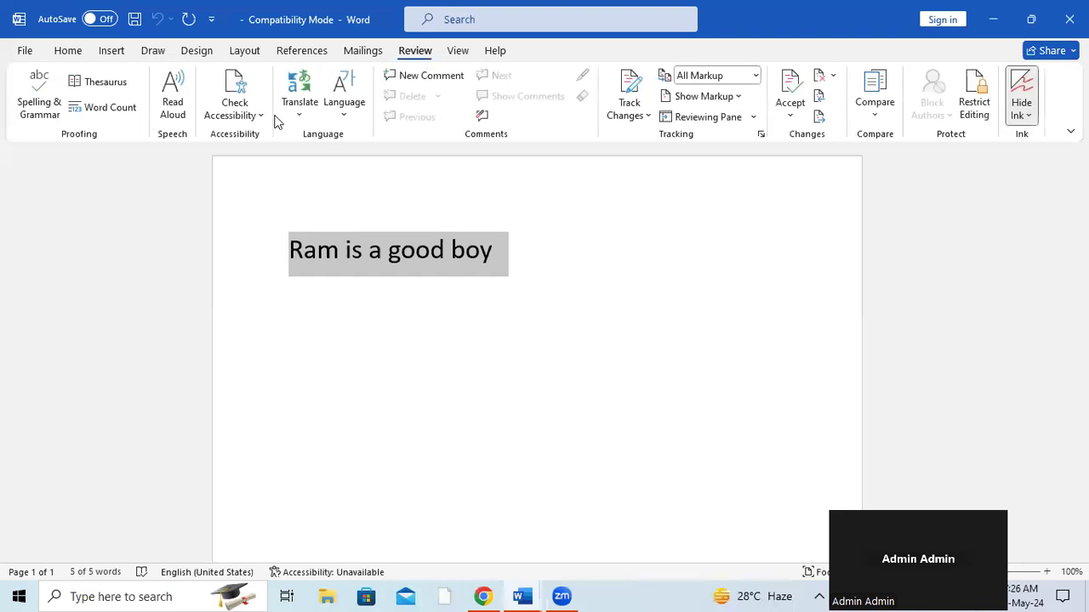
click(299, 95)
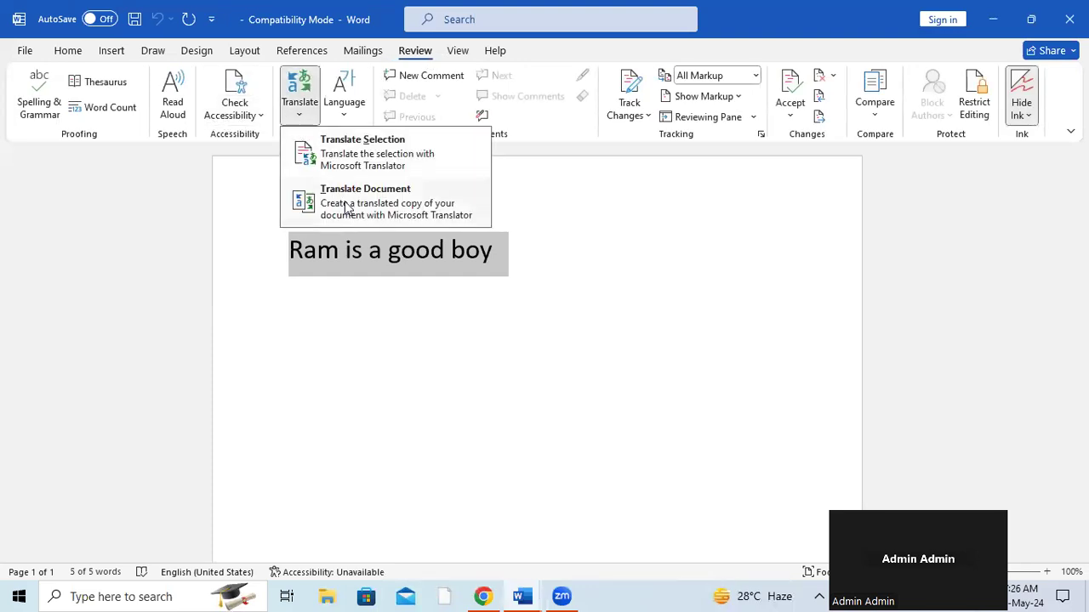
click(346, 206)
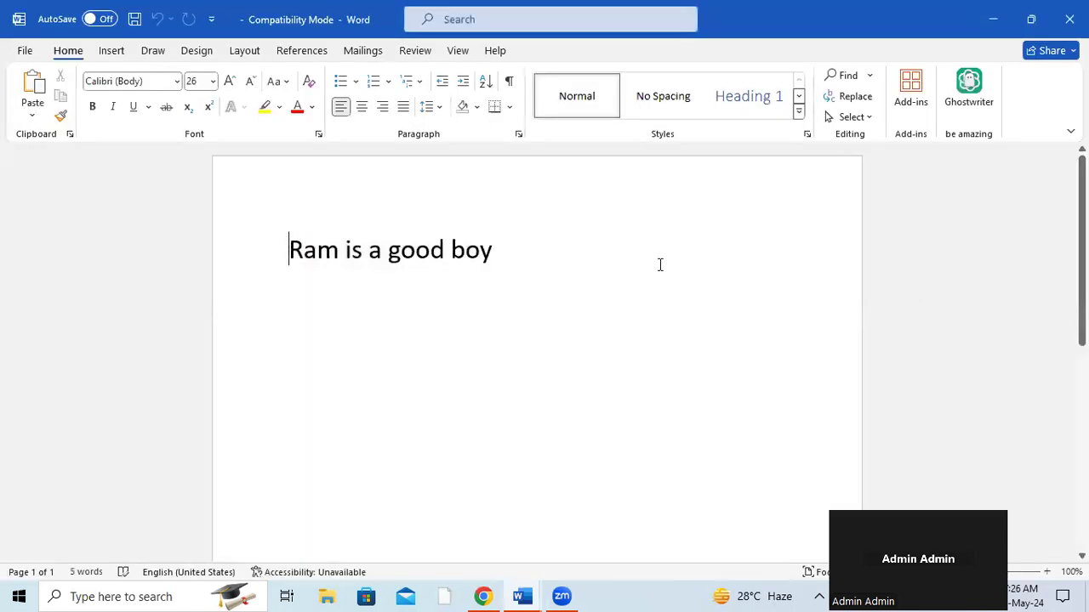
click(421, 53)
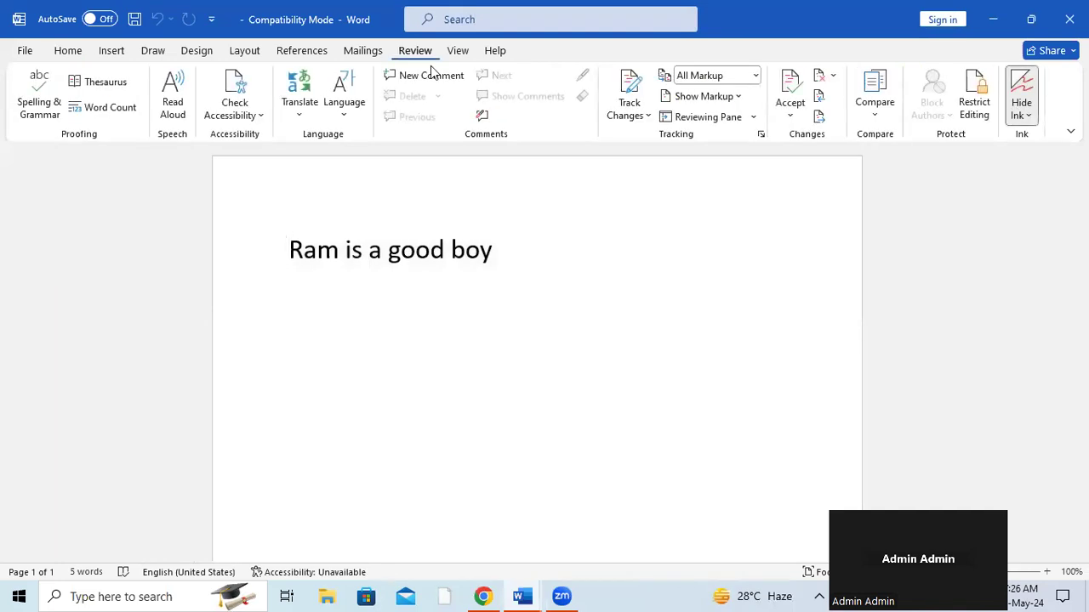
click(312, 108)
- Open the selection translator and set its source language to English
click(333, 148)
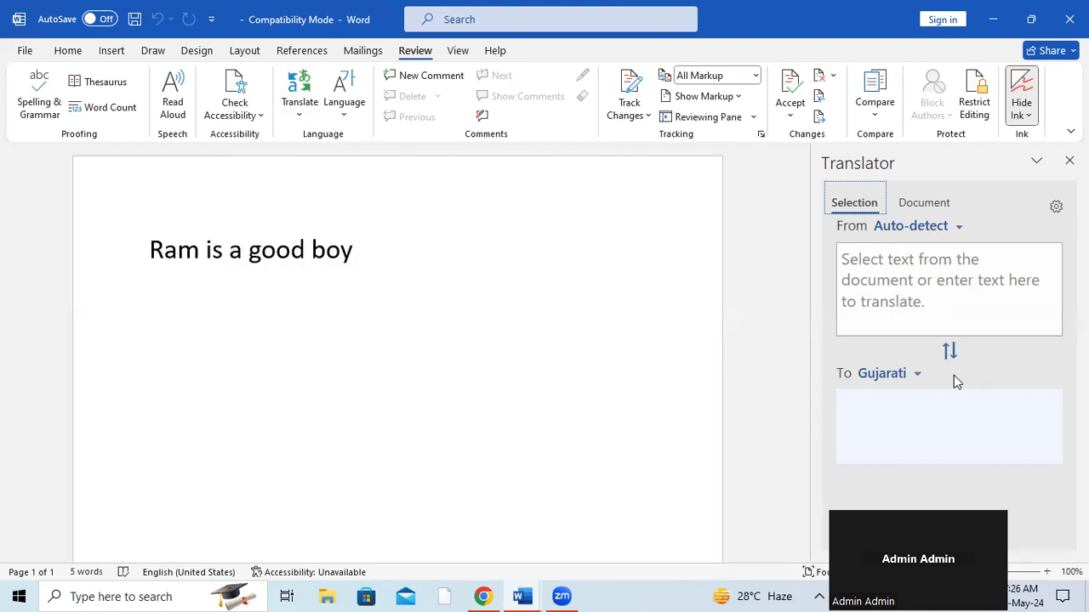
click(959, 234)
scroll(916, 388, down, 1)
scroll(916, 388, down, 1)
scroll(919, 392, down, 2)
scroll(919, 392, down, 2)
scroll(919, 392, down, 2)
scroll(919, 392, down, 2)
scroll(919, 392, down, 1)
scroll(920, 389, up, 1)
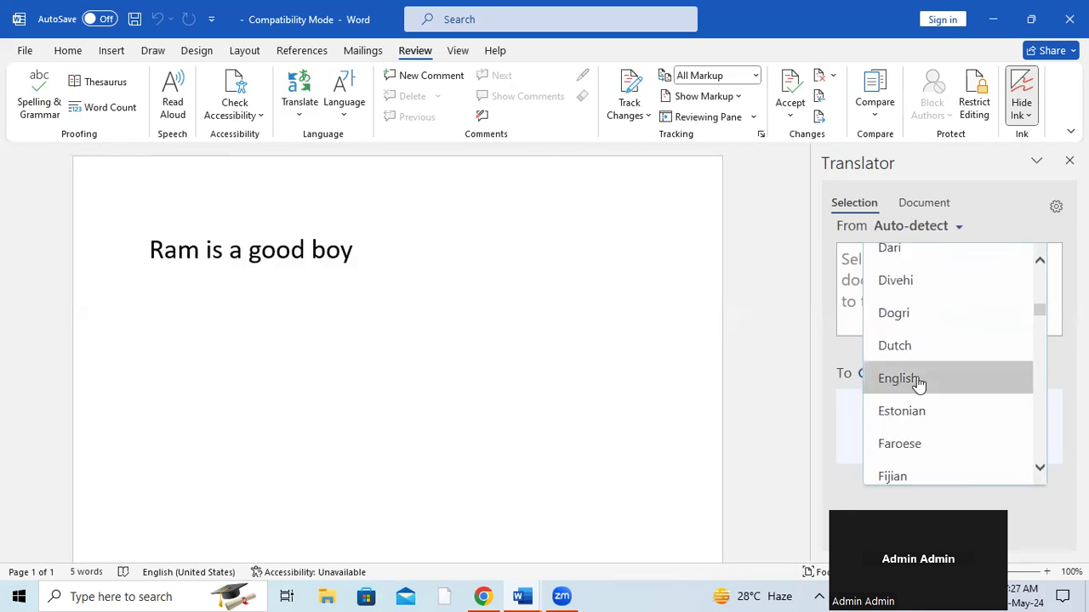
click(918, 383)
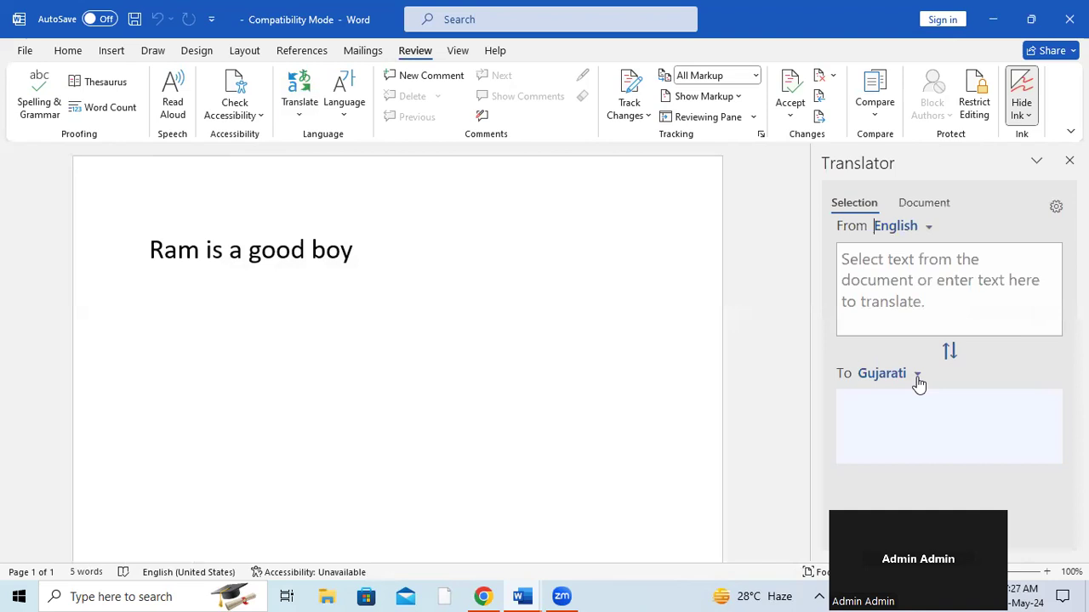
- Set the target language to Hindi and close the Translator pane
click(919, 383)
scroll(904, 479, down, 2)
scroll(904, 480, down, 1)
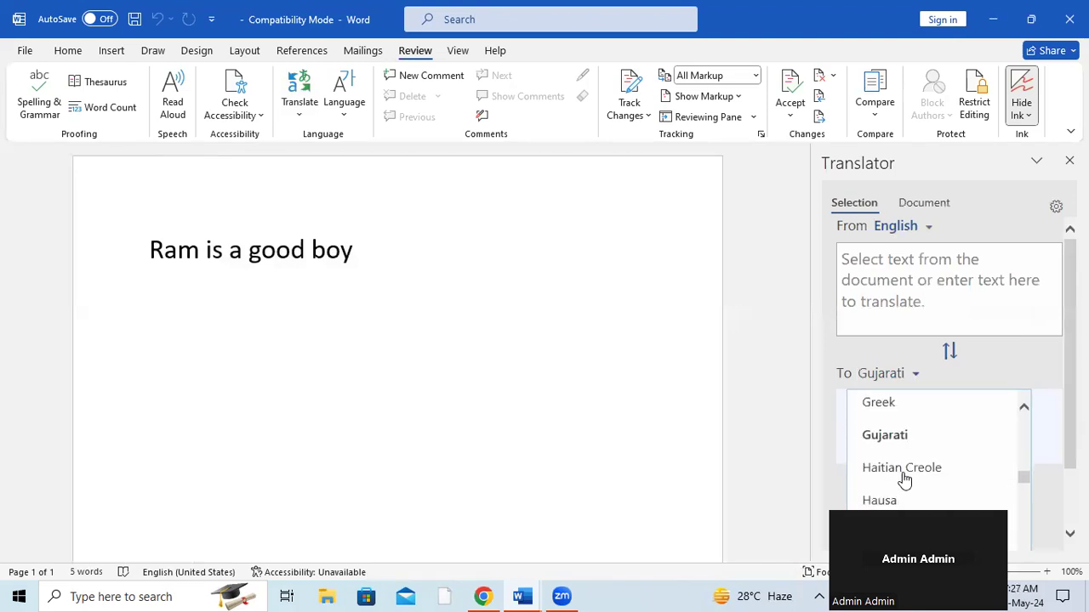
scroll(904, 480, down, 1)
click(902, 455)
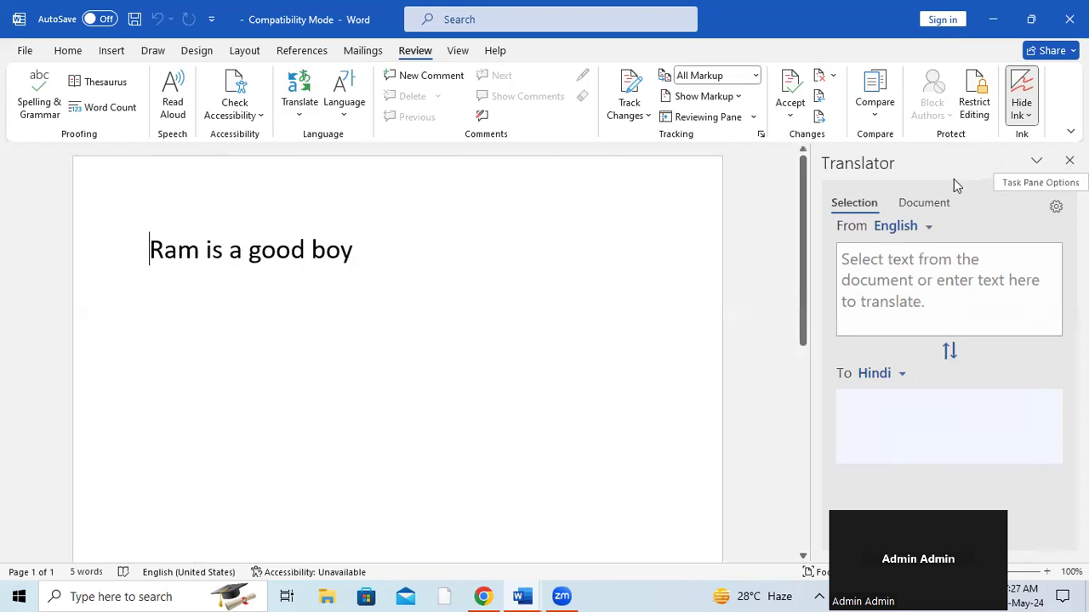
click(1069, 161)
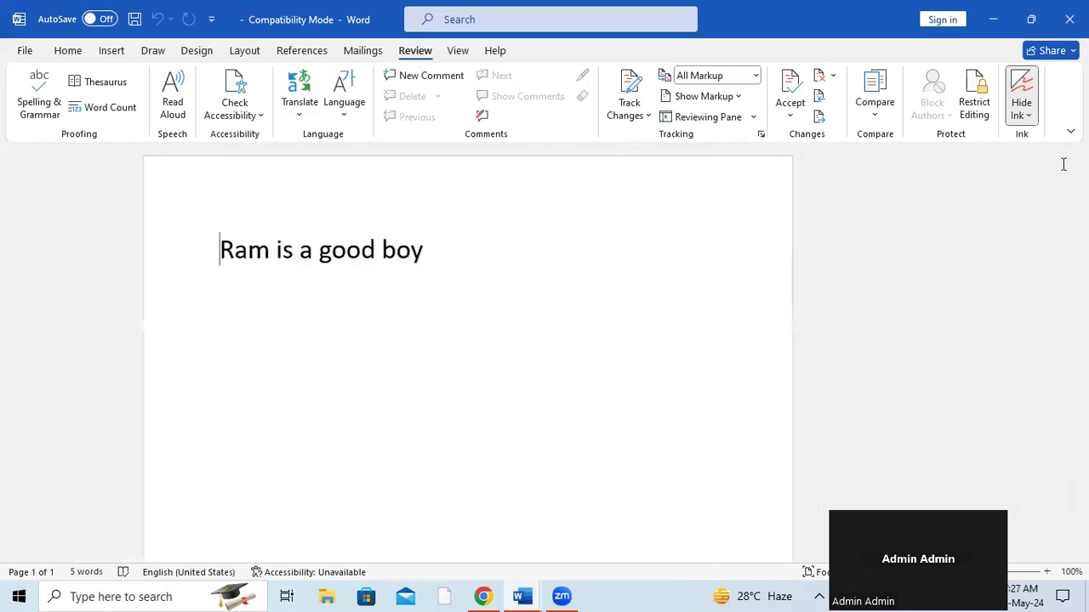
- Select the 'Ram is a good boy' line and bring up the Translator from Review
drag(298, 244, 563, 257)
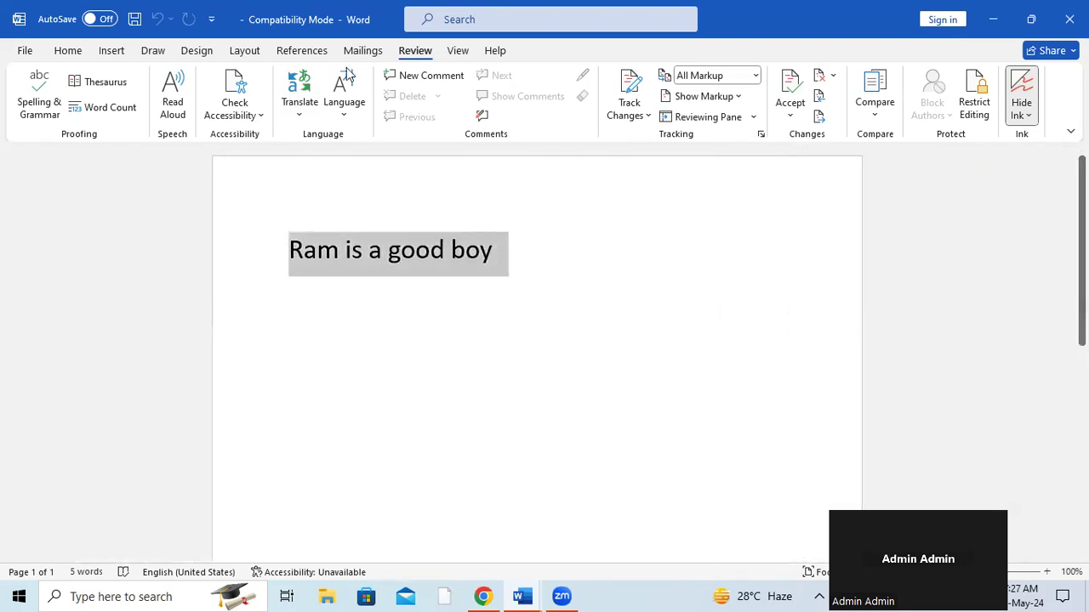
click(300, 103)
click(345, 207)
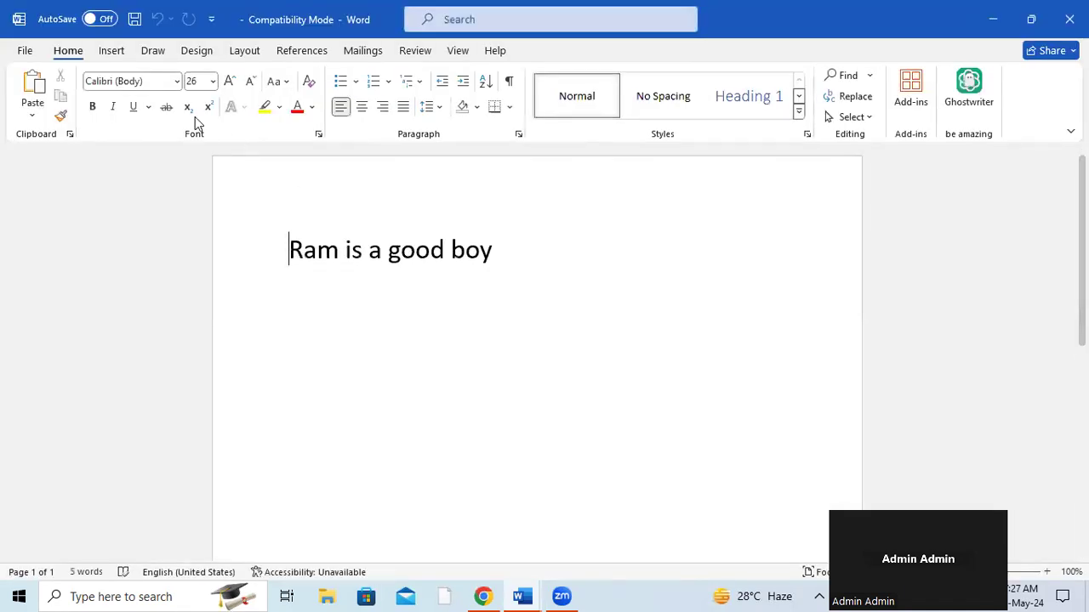
click(415, 51)
click(300, 94)
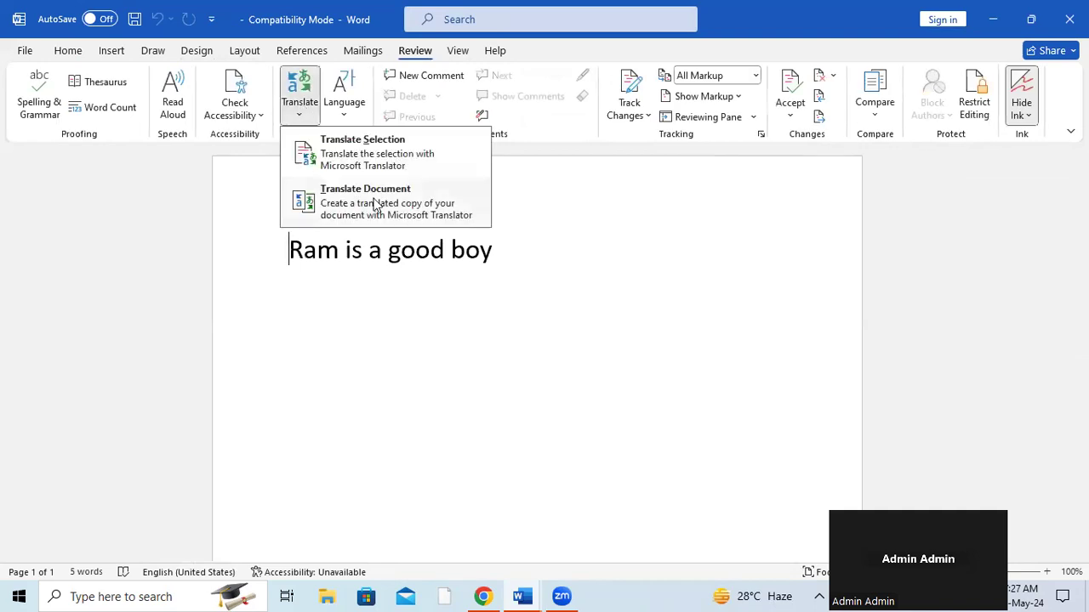
click(375, 204)
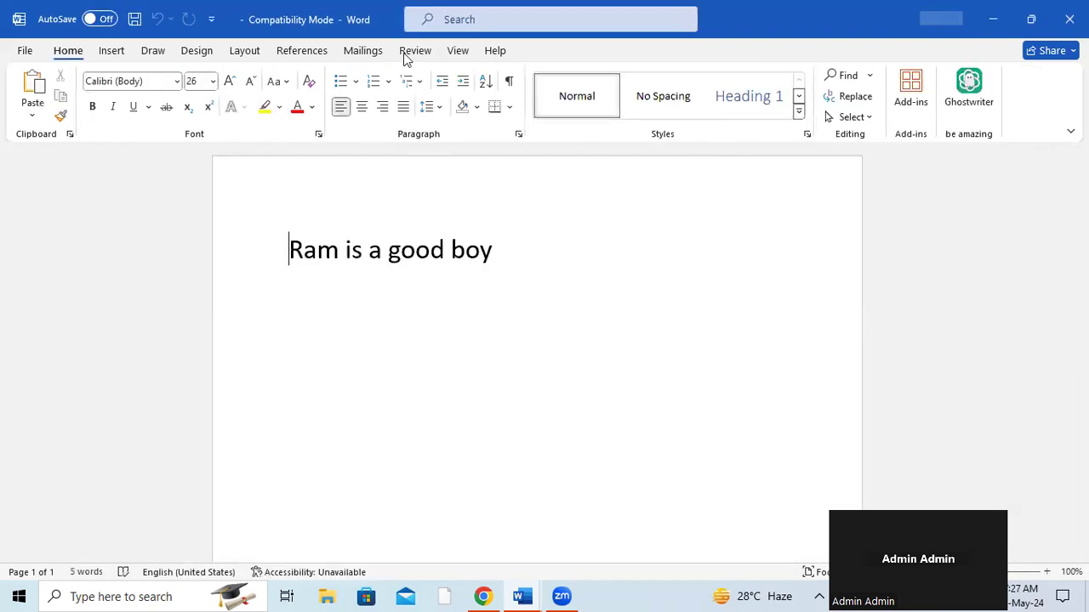
- Translate the selected line into Hindi with Translate Selection
click(358, 51)
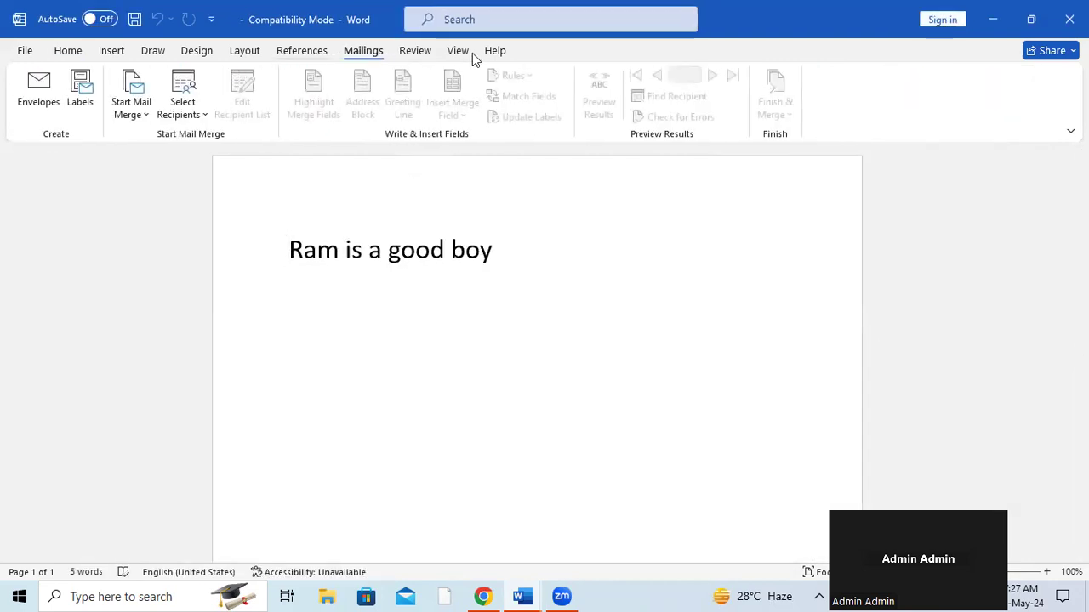
scroll(402, 57, up, 1)
scroll(401, 56, down, 2)
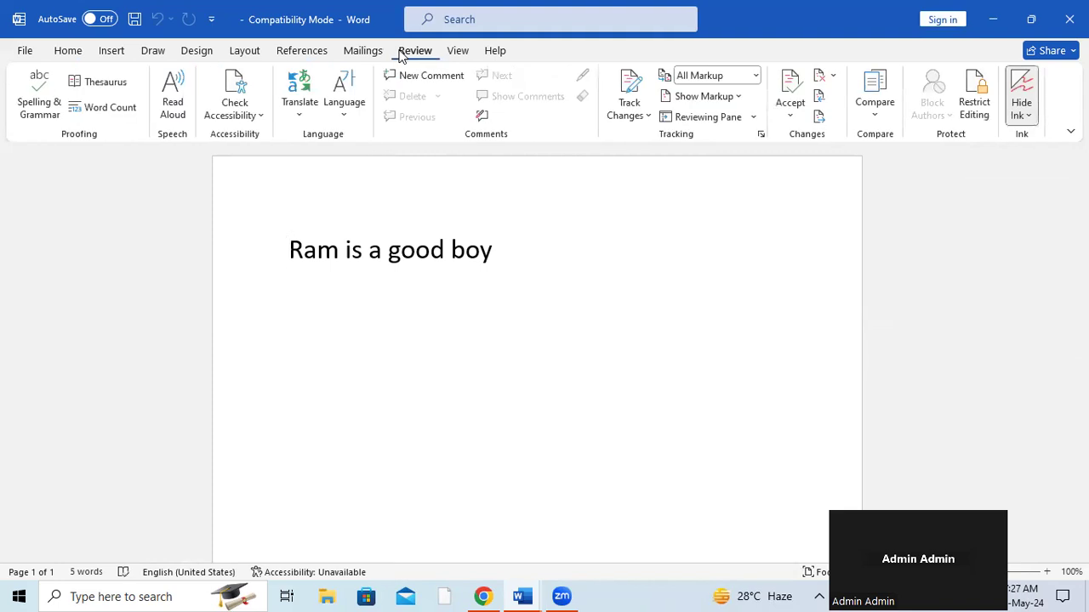
click(357, 113)
click(293, 119)
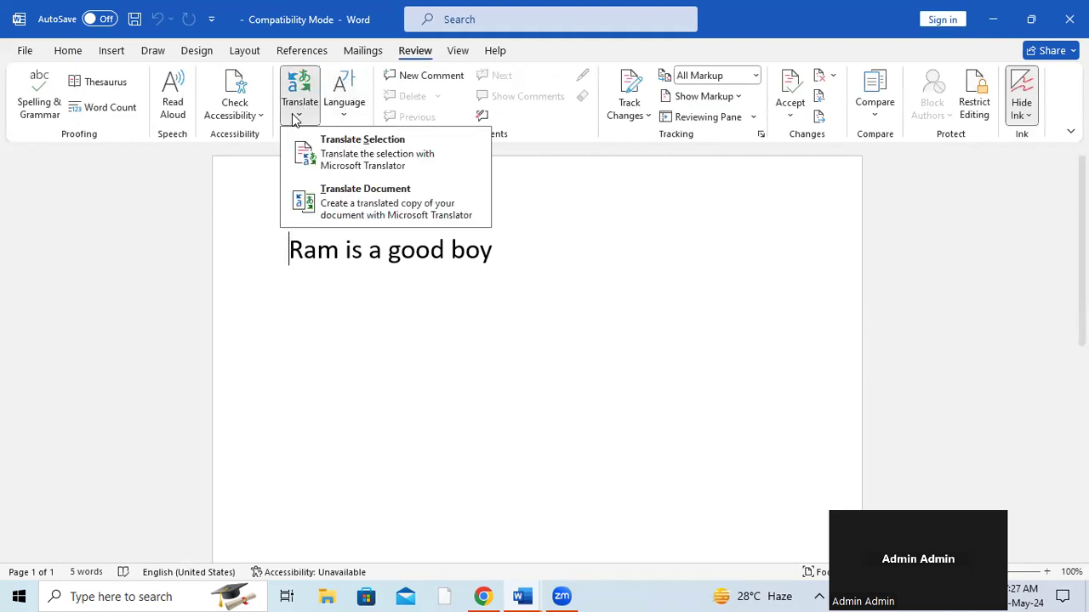
click(336, 141)
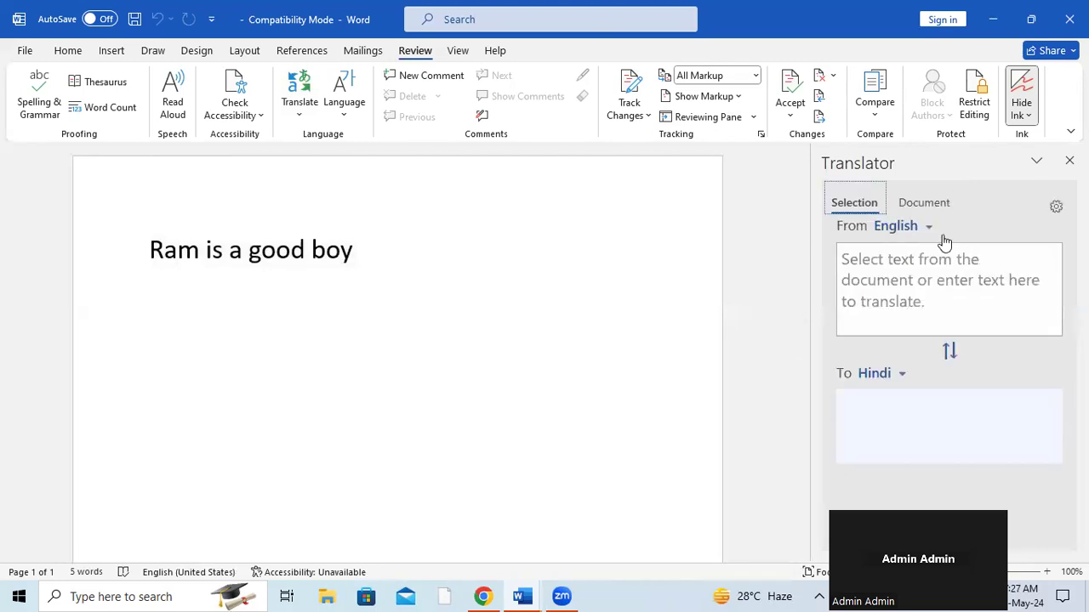
- Delete the 'Ram is a good boy' line and close the Translator pane
drag(396, 266, 117, 256)
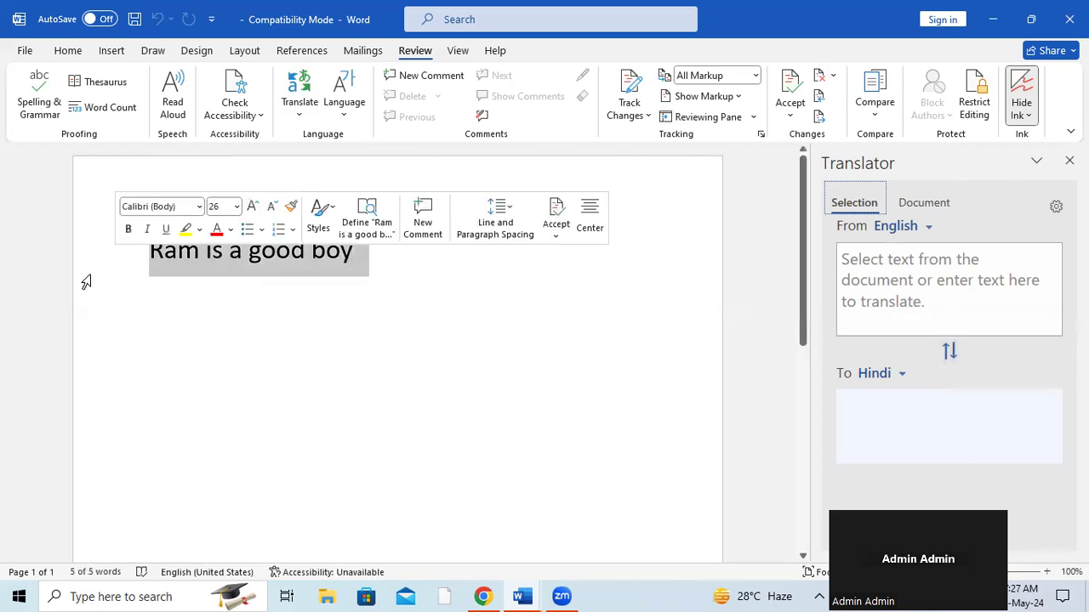
key(Delete)
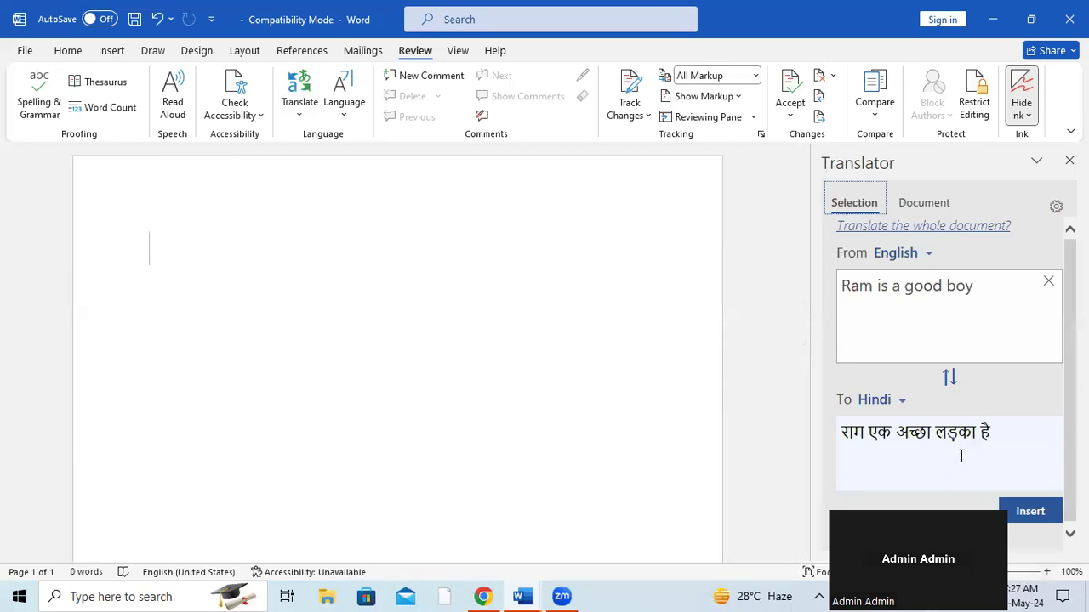
click(1069, 160)
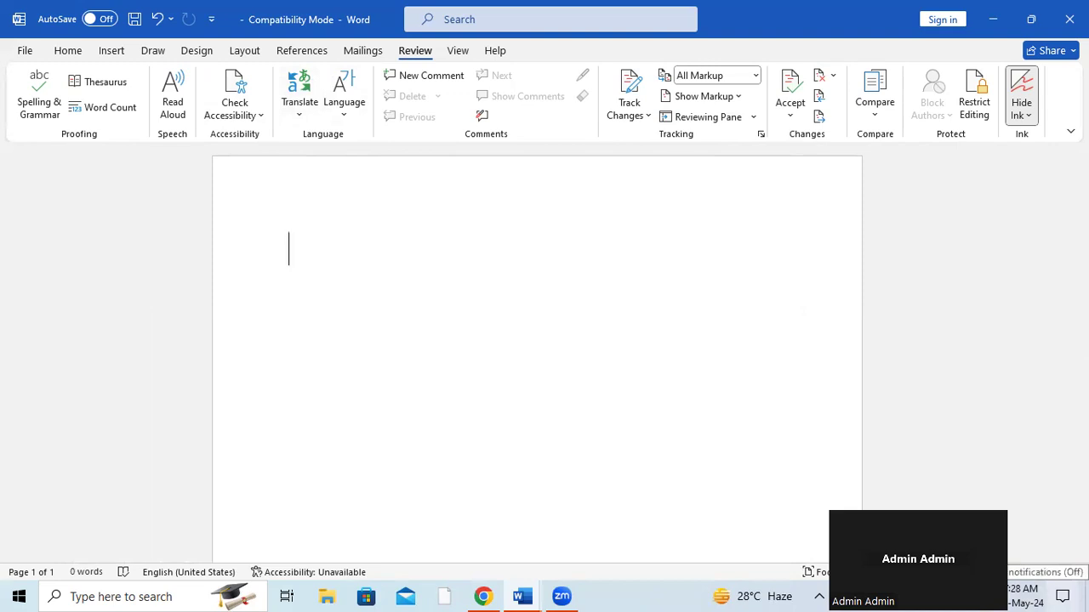
- Undo and redo the deletion, generate sample text with =rand(), and select the whole 239-word document
key(ctrl+z)
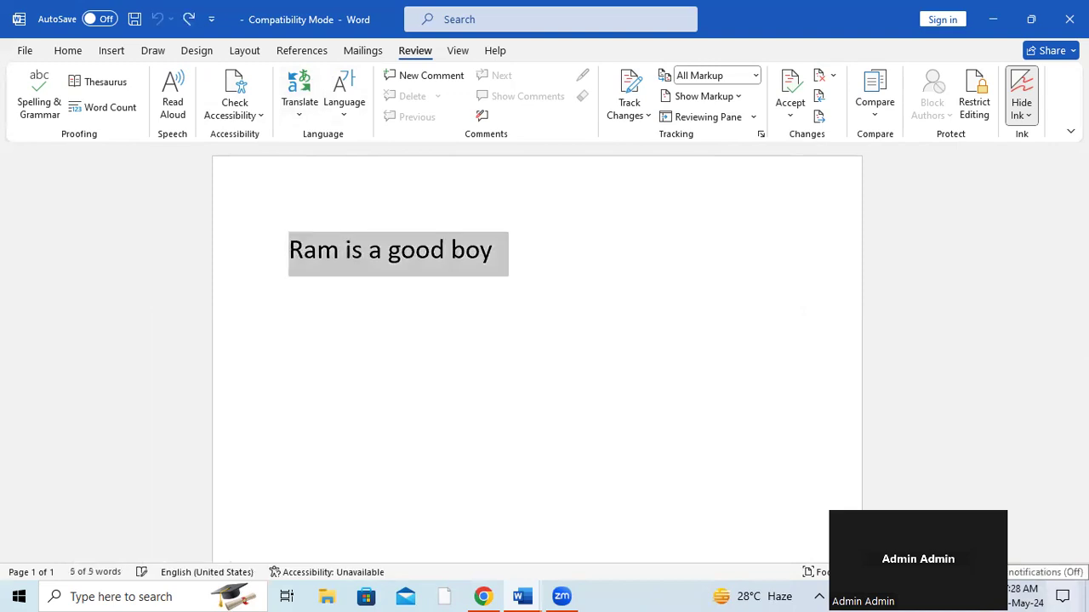
key(ctrl+y)
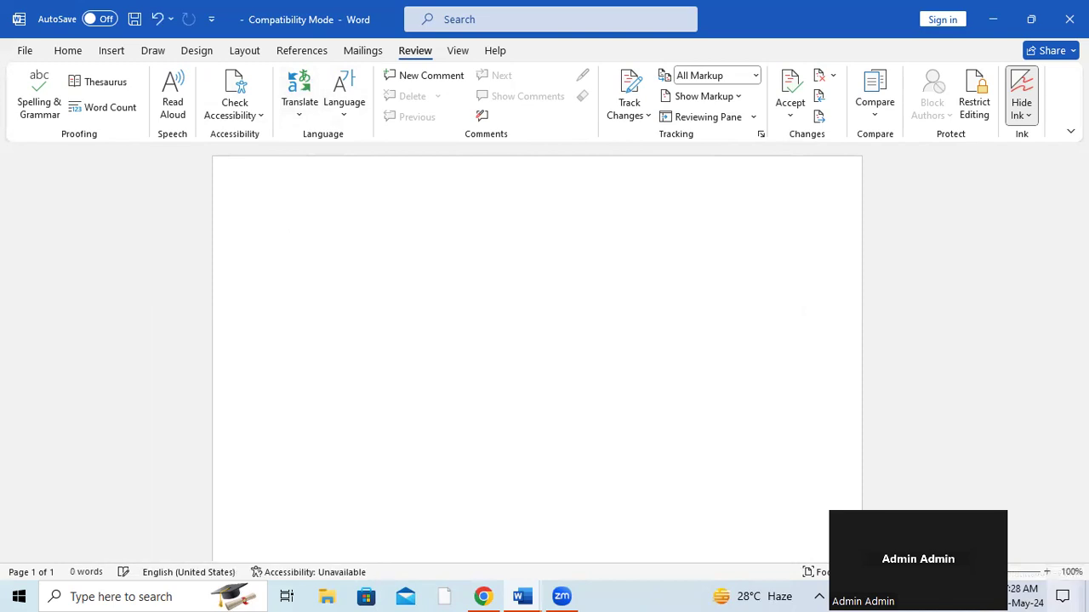
text(=rand())
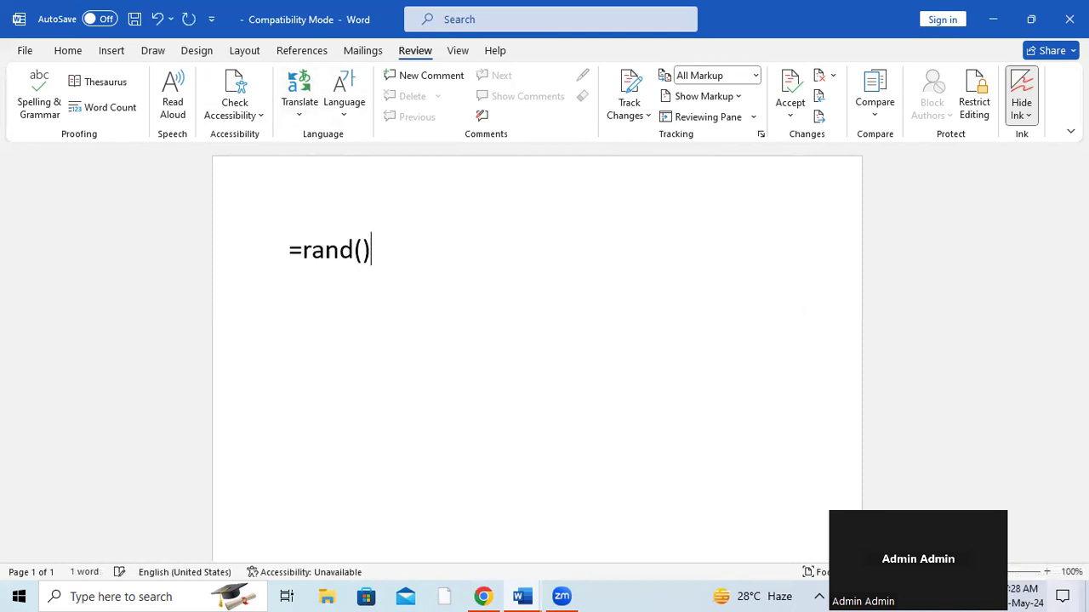
key(Return)
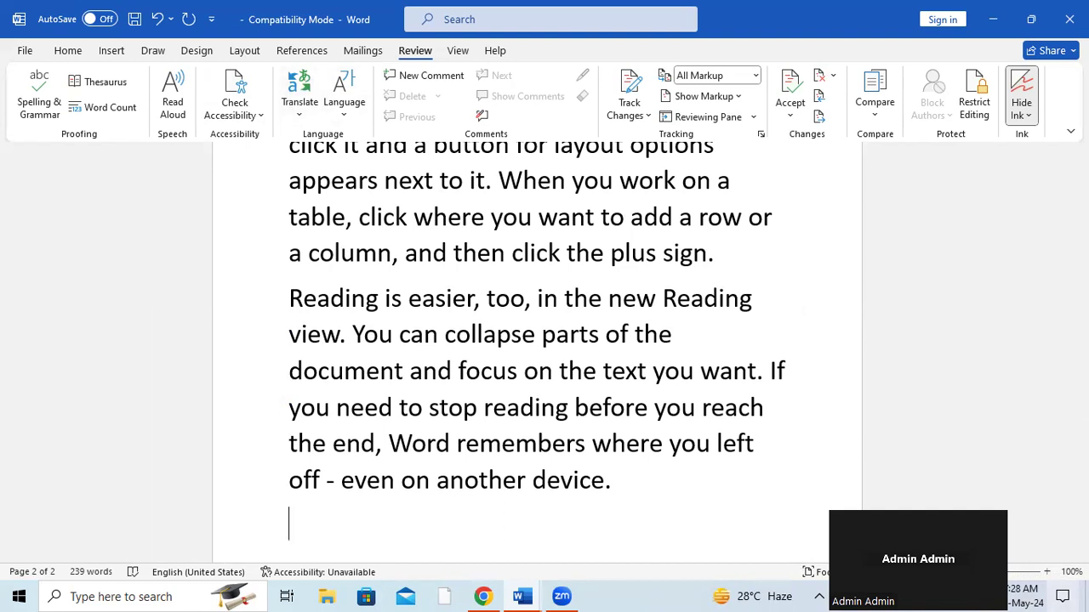
key(ctrl+a)
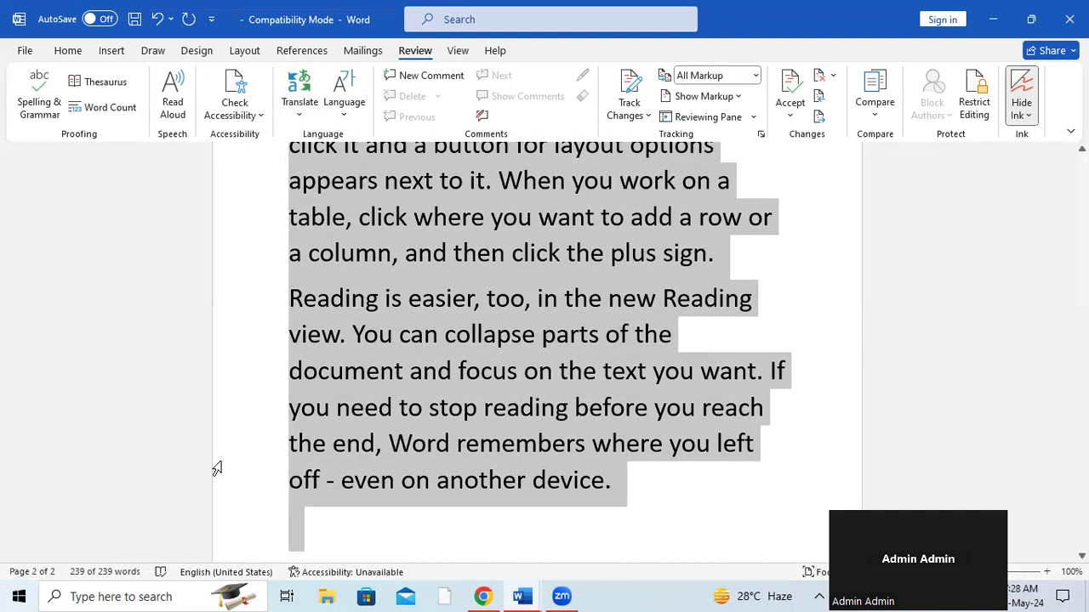
- Set the selected text's proofing language to English (United States), then reopen the Language list
click(340, 111)
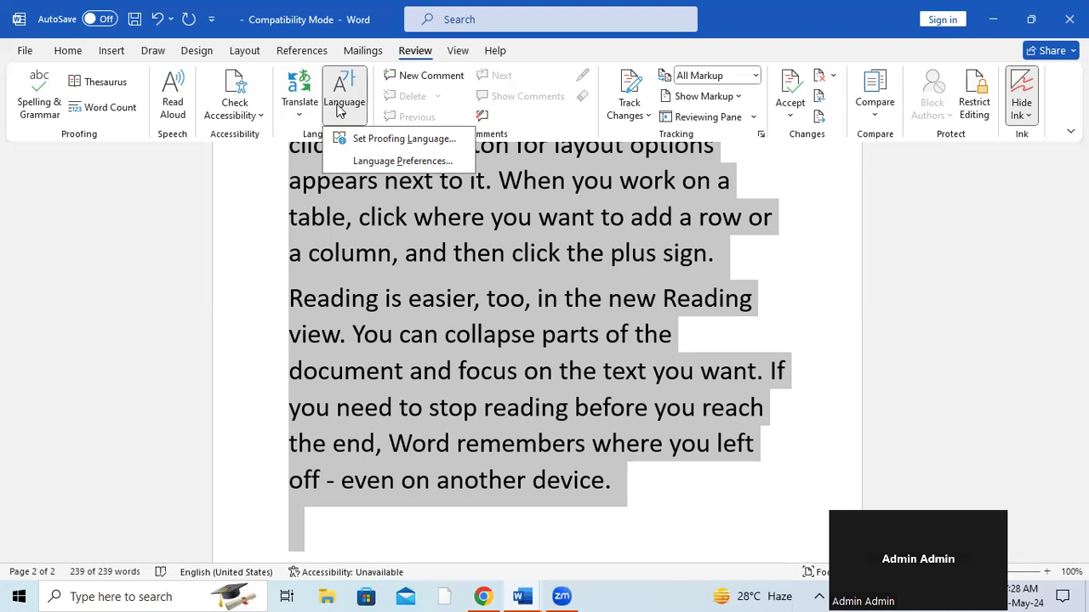
click(393, 138)
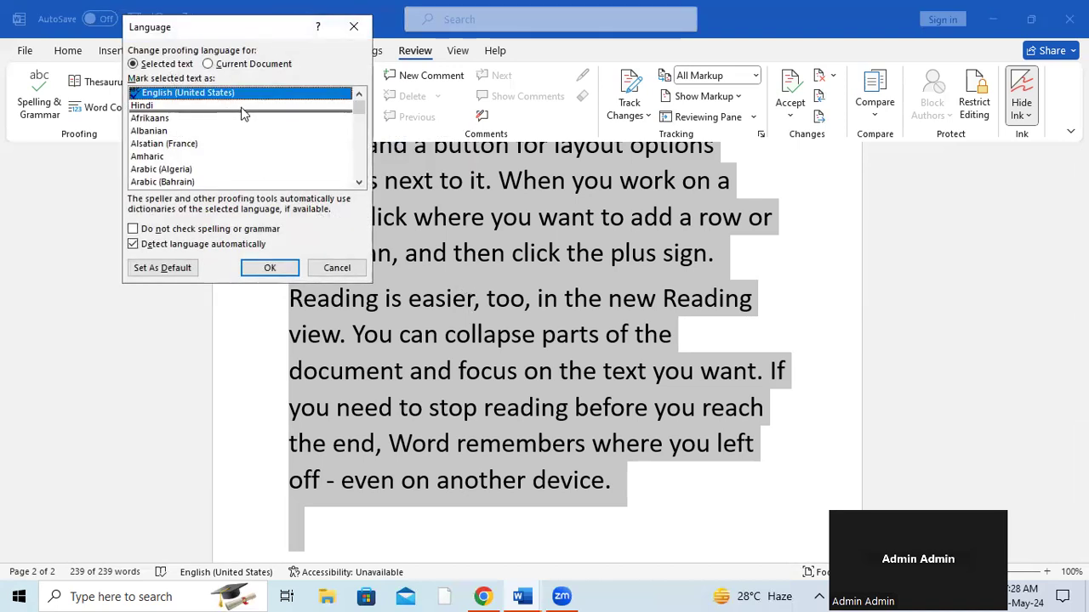
click(268, 268)
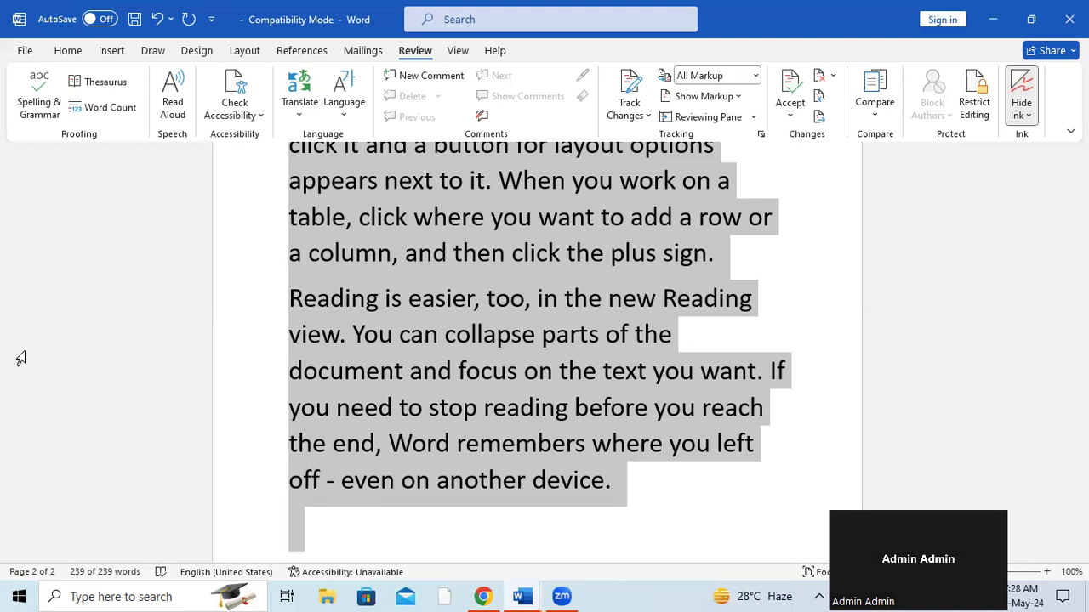
click(345, 118)
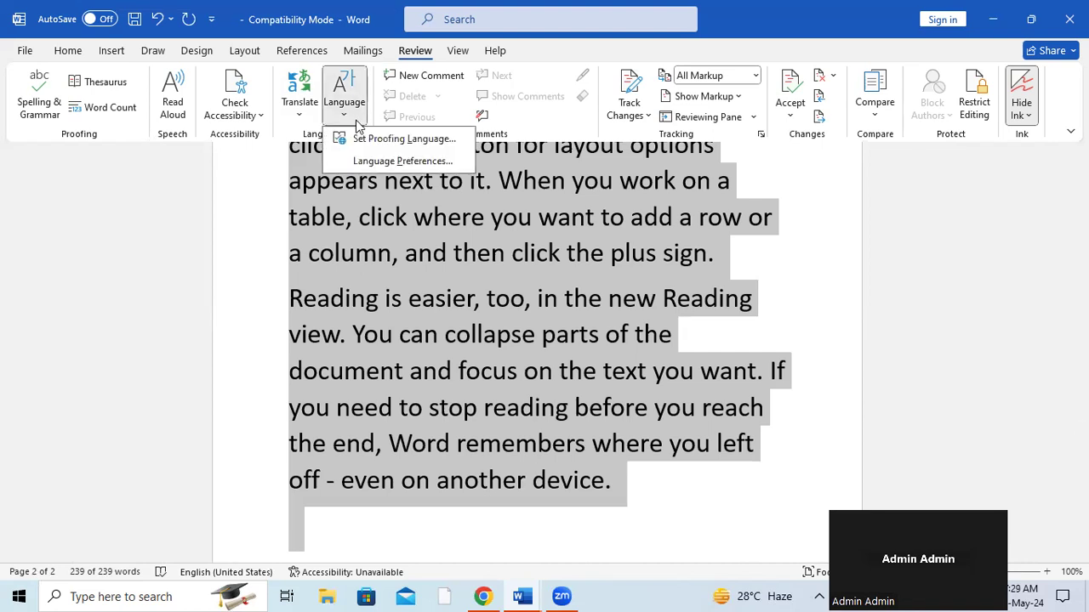
click(382, 160)
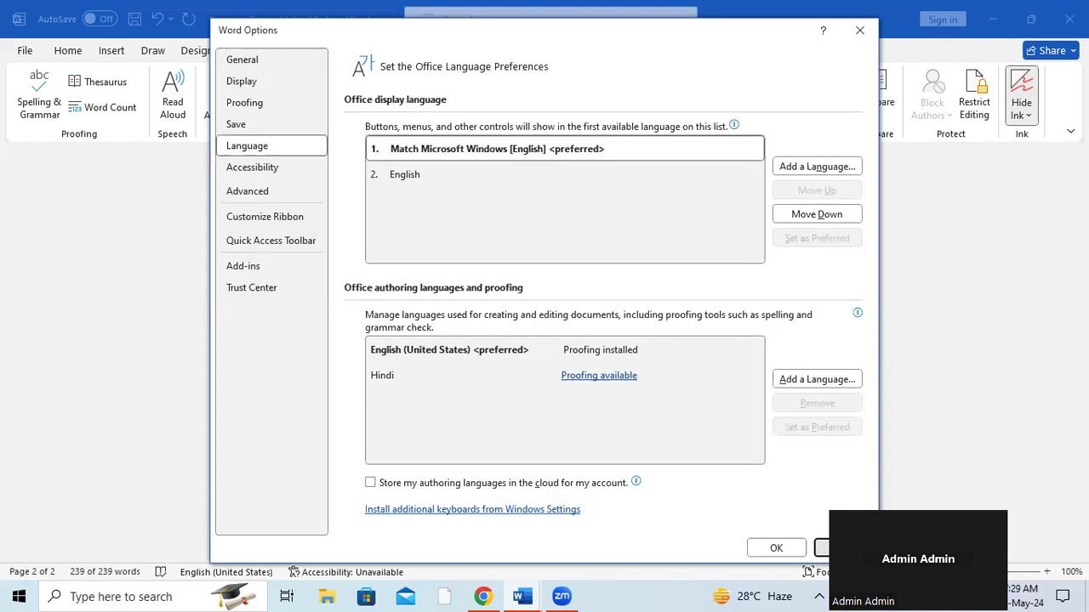
click(775, 547)
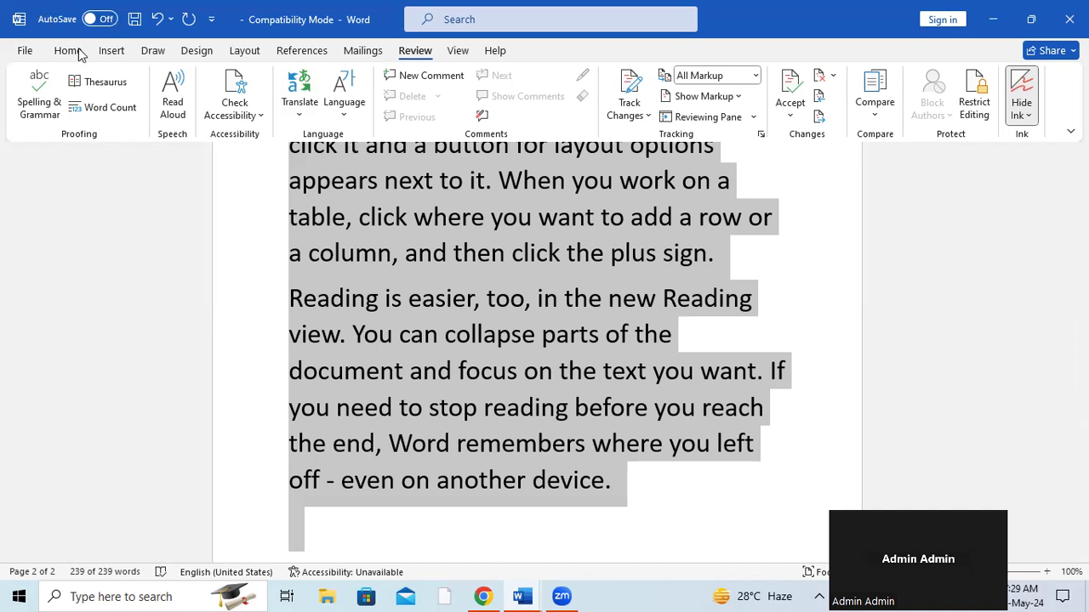
- Add a 'SMART GRAPHICS' comment on the words 'SmartArt graphics'
click(111, 51)
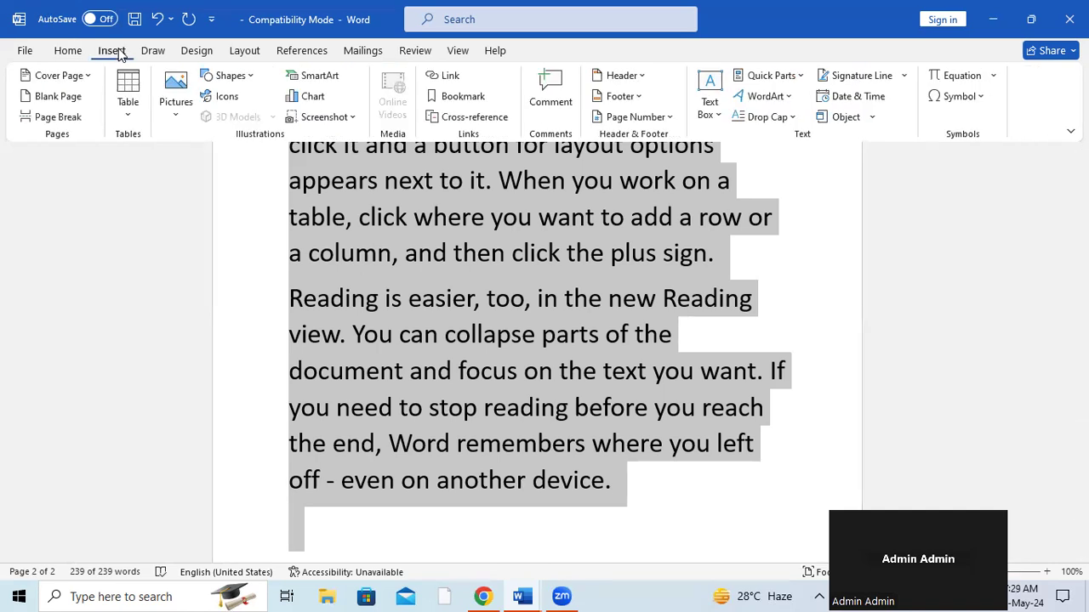
click(417, 49)
scroll(489, 298, up, 2)
scroll(476, 302, up, 3)
scroll(433, 304, up, 3)
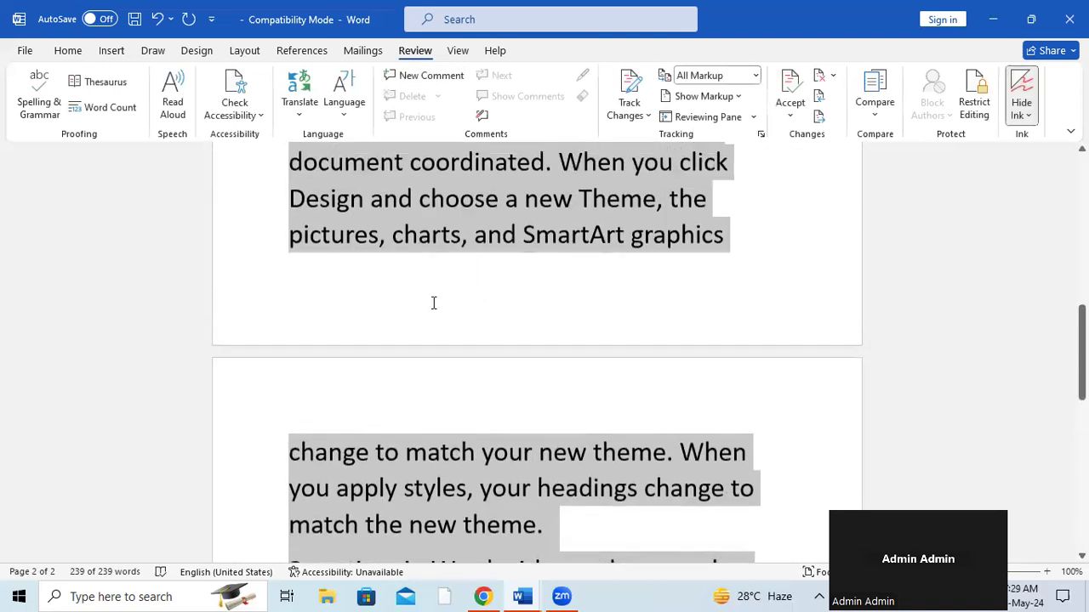
click(433, 304)
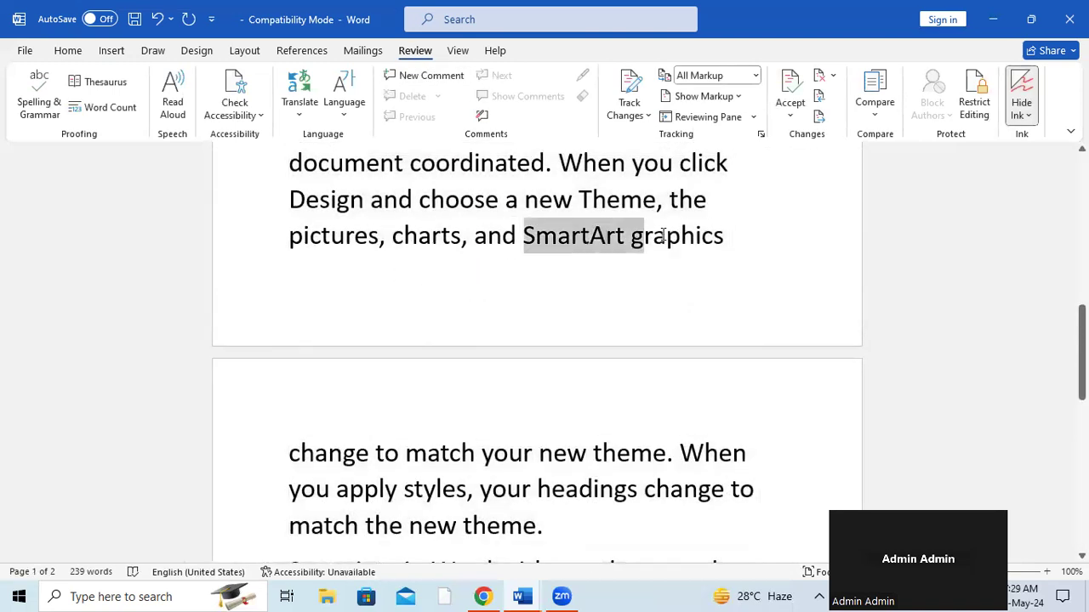
drag(522, 235, 684, 236)
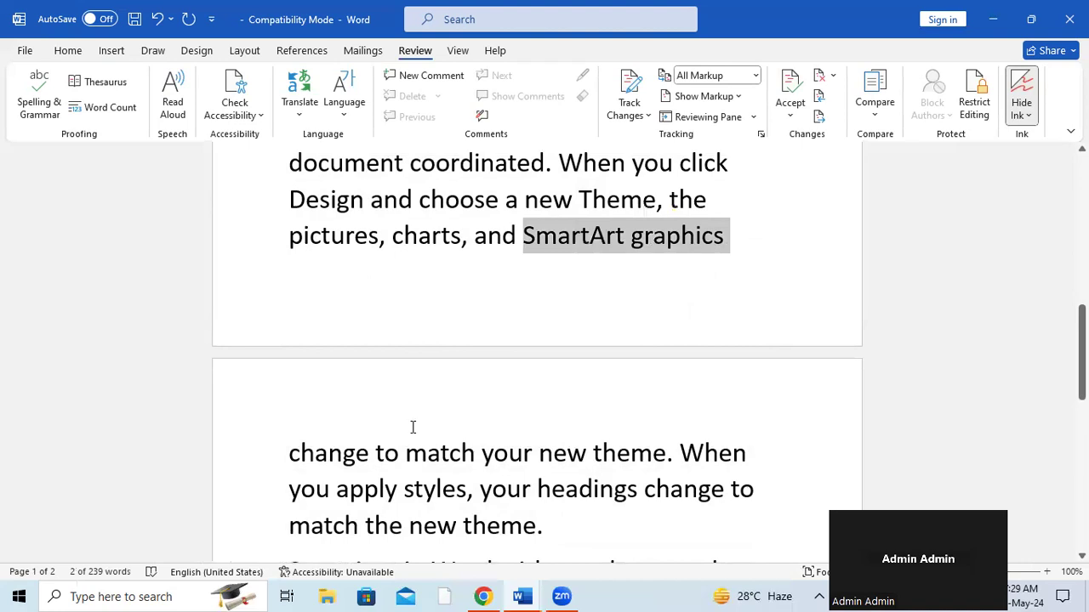
click(431, 76)
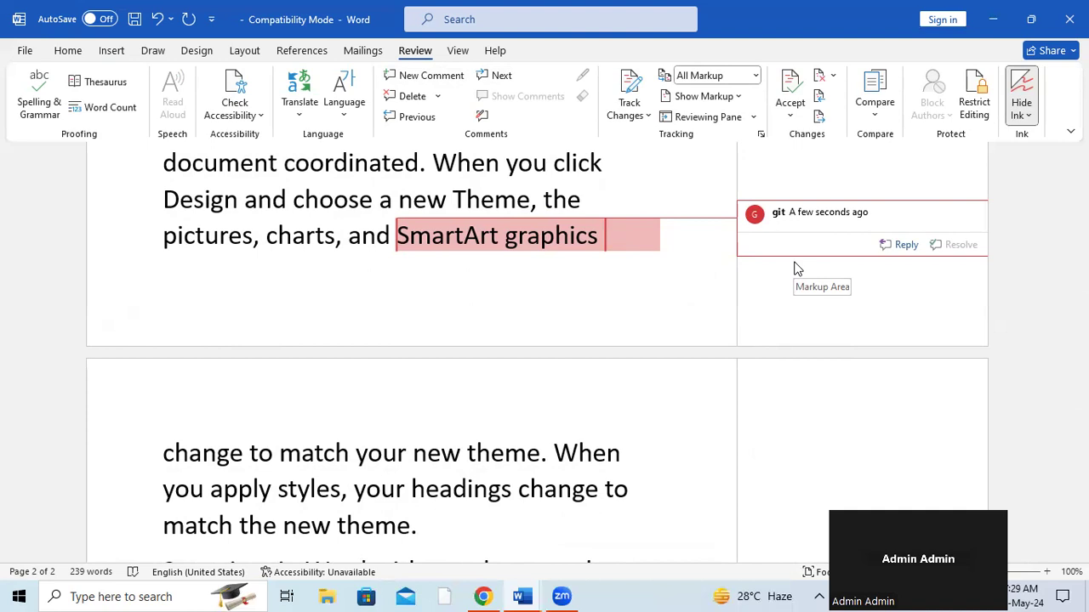
text(SMART )
text(GRAPH)
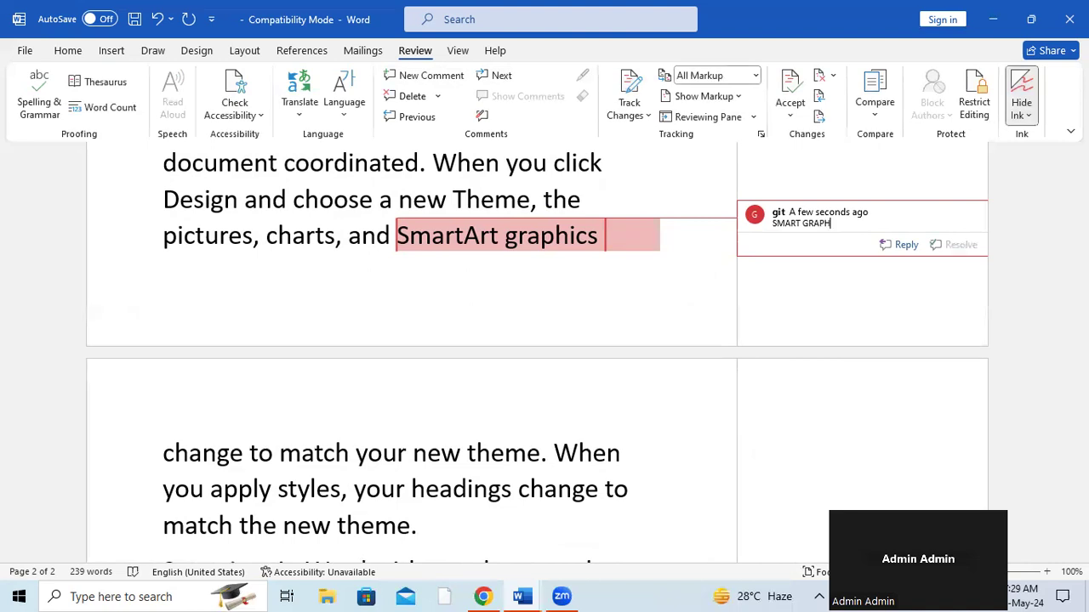
text(ICS)
click(592, 450)
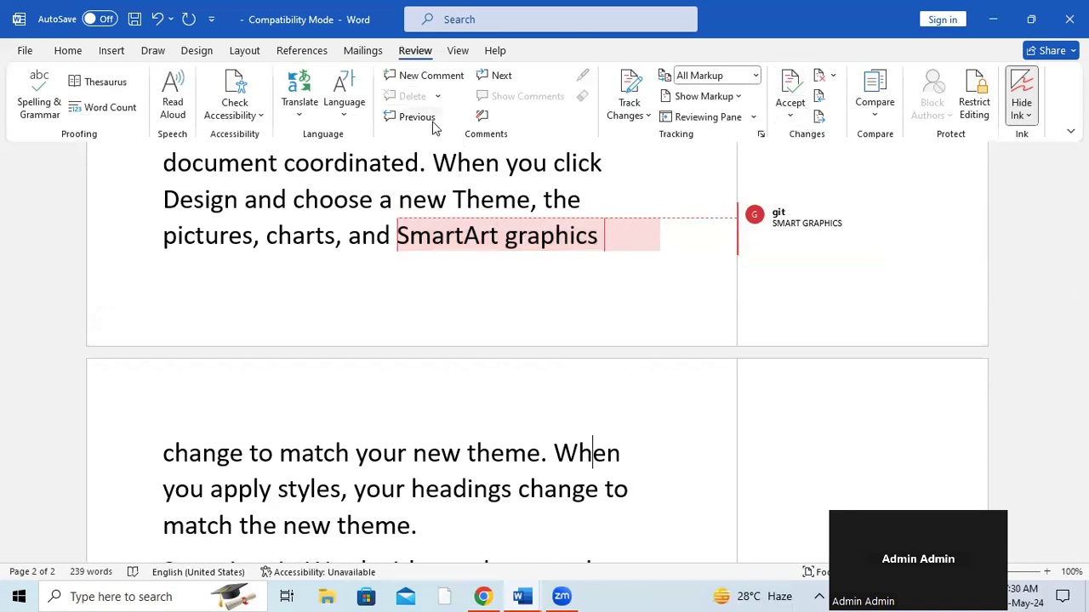
- Add short typed comments on the new-theme paragraph and the layout-options sentences
scroll(596, 353, down, 2)
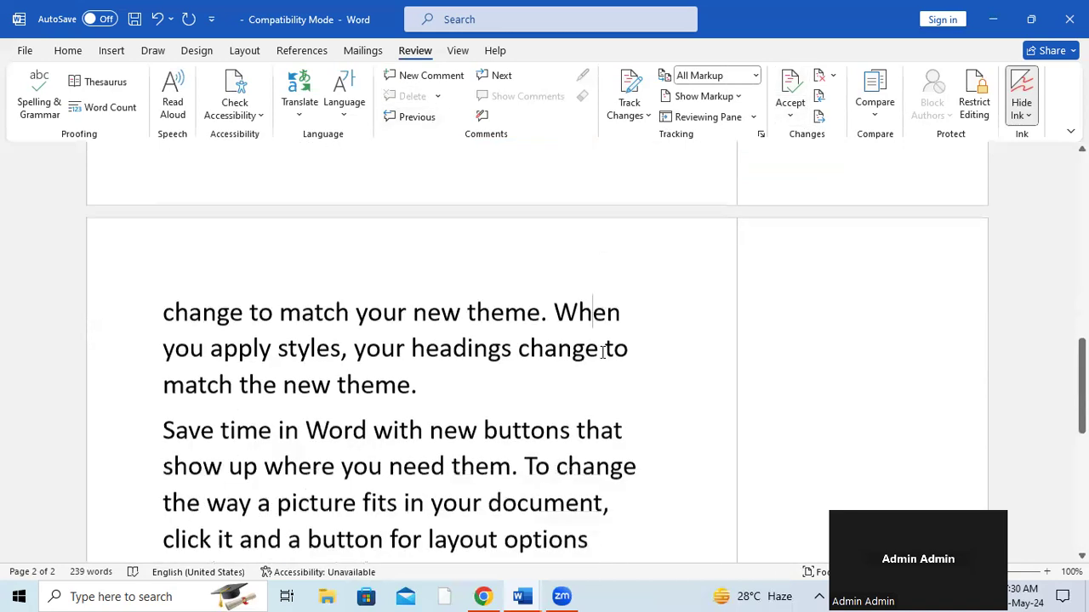
mouse_move(162, 300)
mouse_down()
mouse_move(604, 348)
mouse_move(644, 372)
mouse_up()
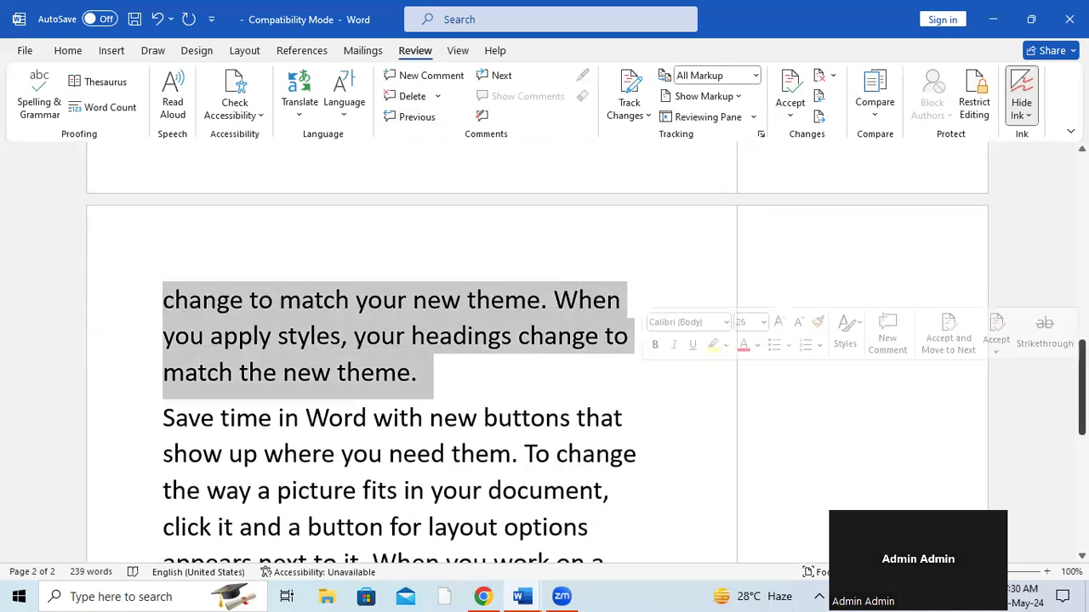
click(442, 76)
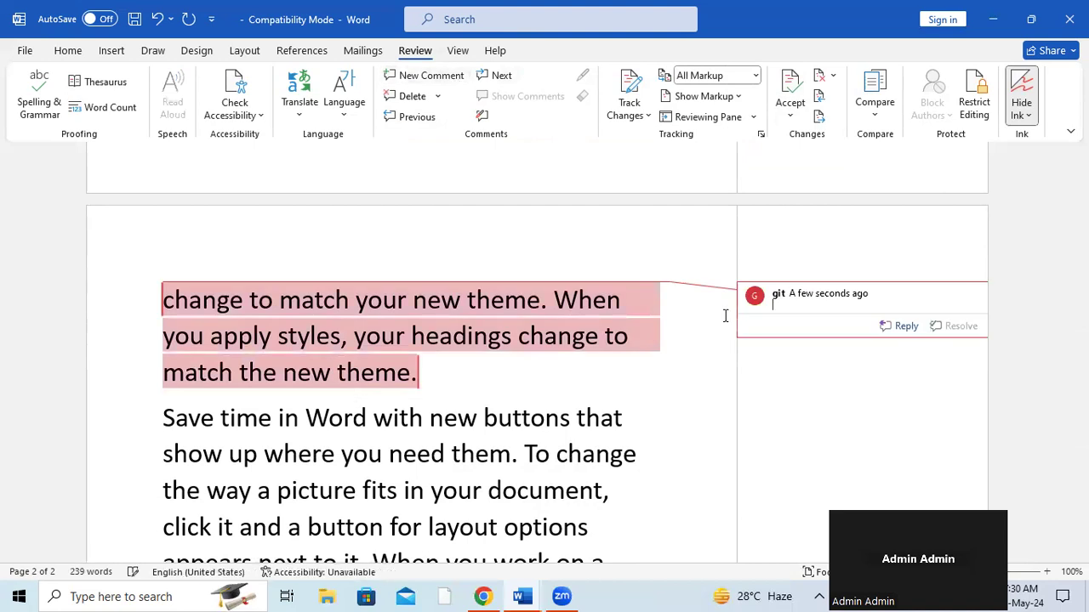
text(NVFREJNVGET)
scroll(545, 437, down, 3)
drag(165, 374, 653, 442)
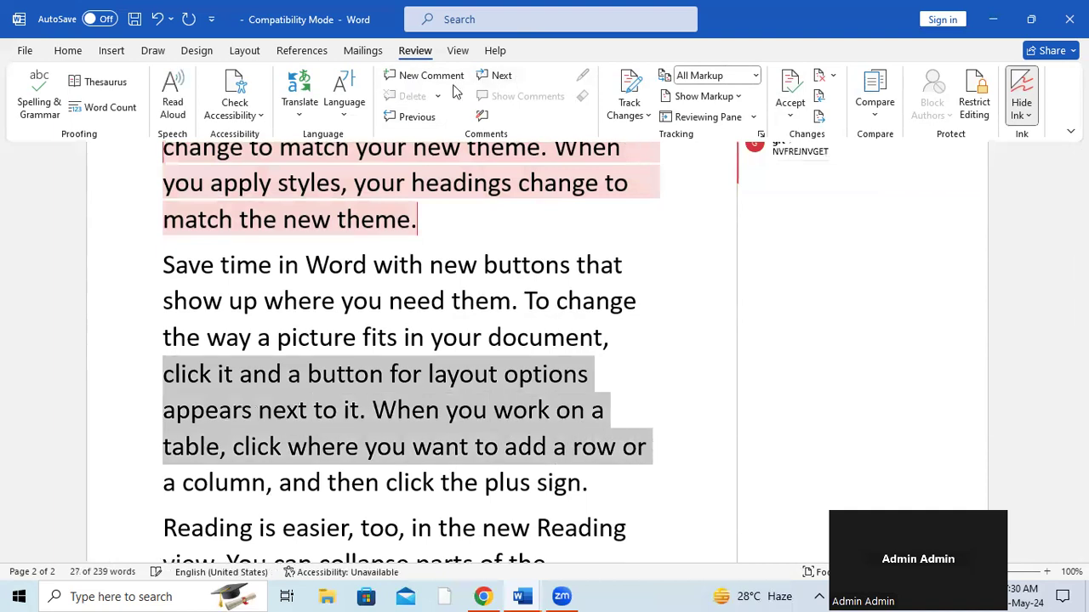
click(428, 77)
text(N THMU)
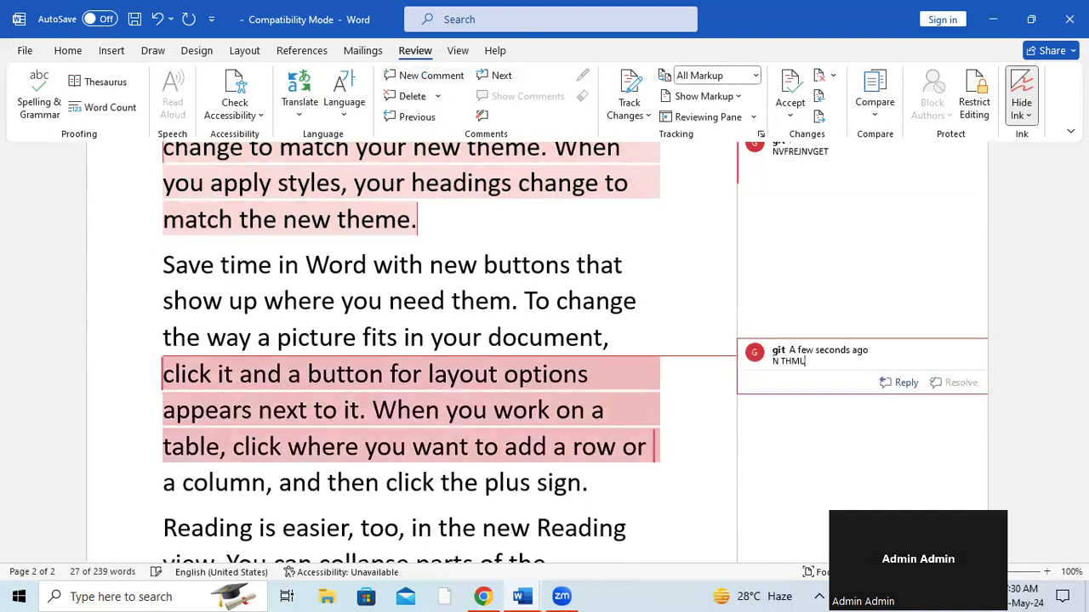
text(UYJ,H, B)
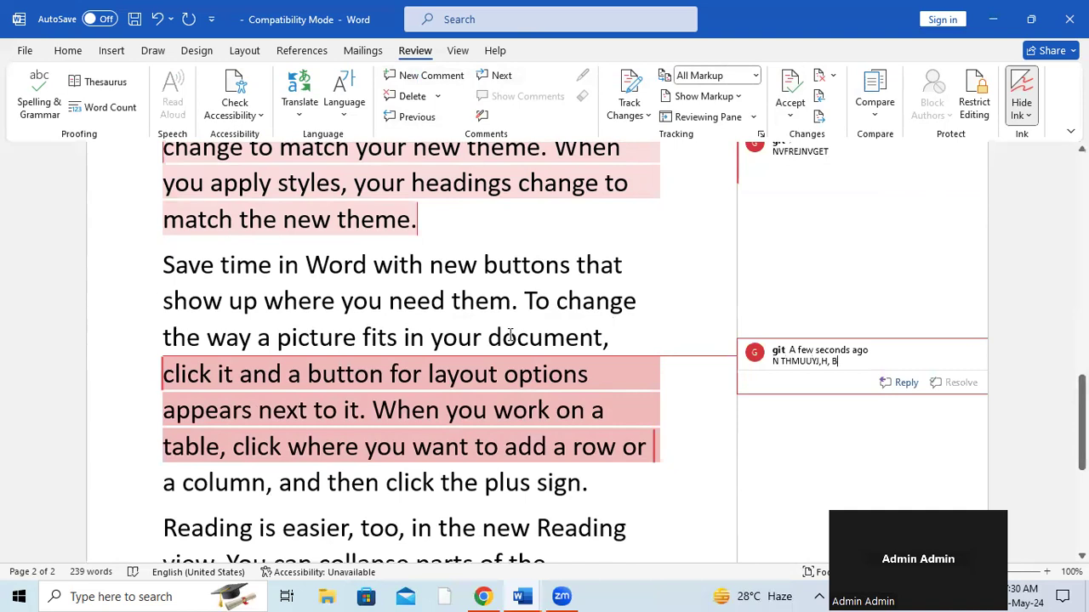
scroll(830, 357, up, 3)
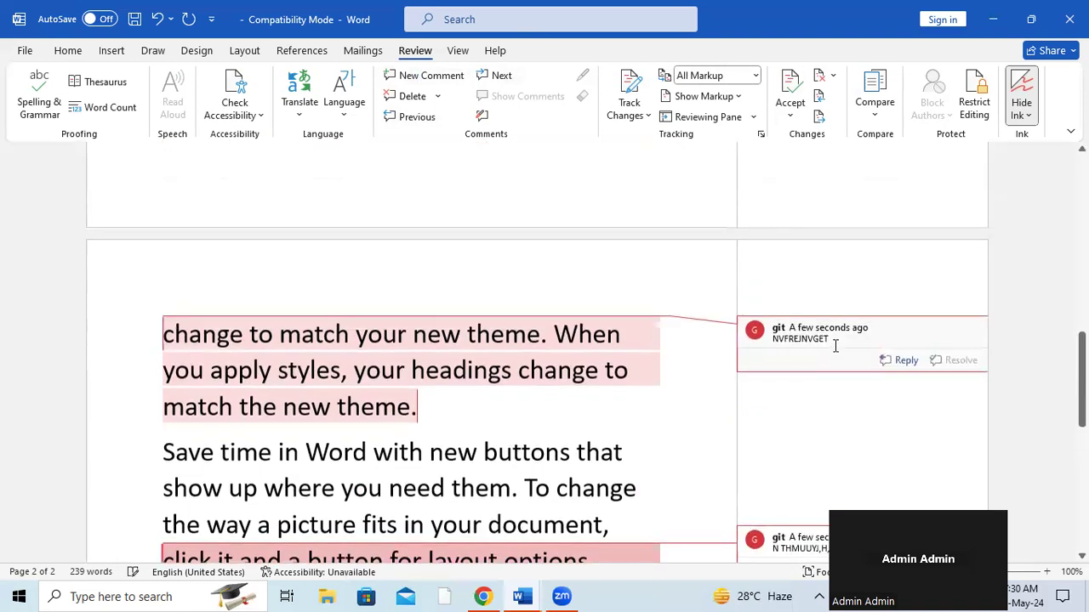
scroll(833, 353, down, 3)
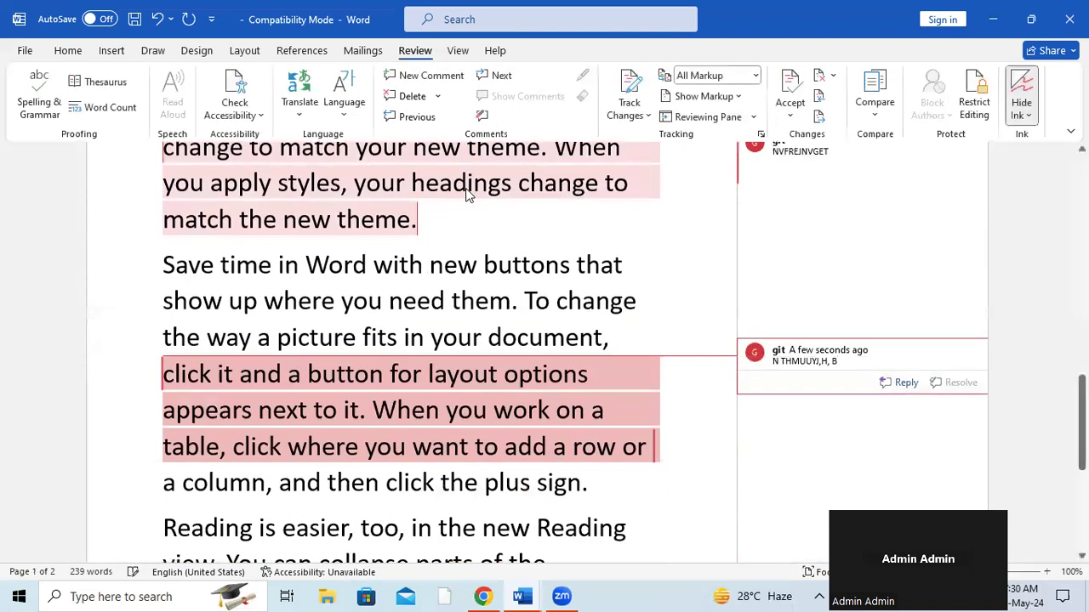
- Go back to the SMART GRAPHICS comment, delete it, then undo the deletion
click(411, 117)
click(411, 118)
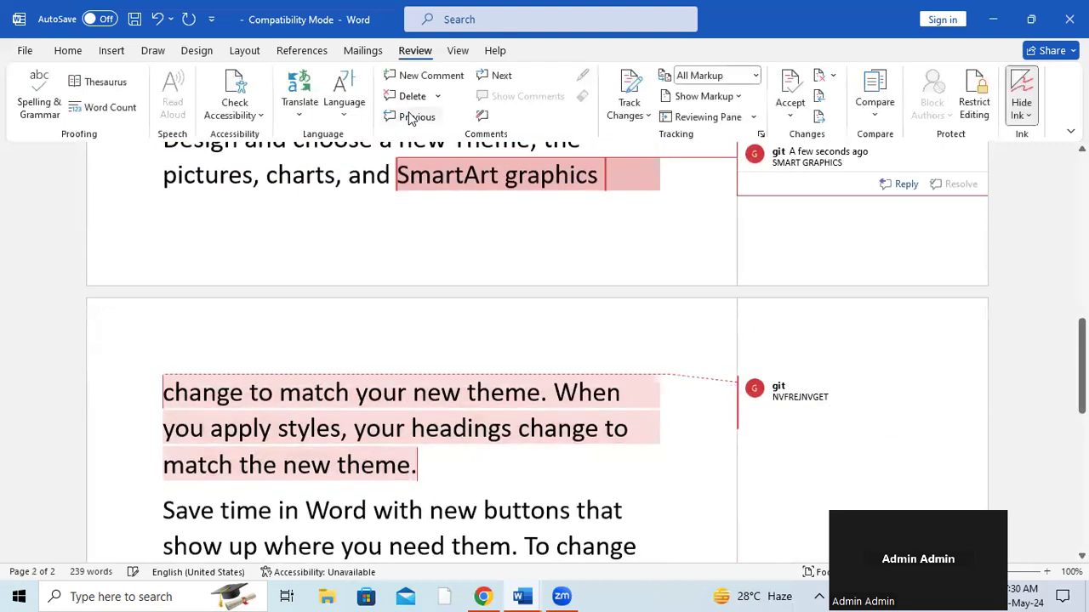
scroll(862, 366, up, 3)
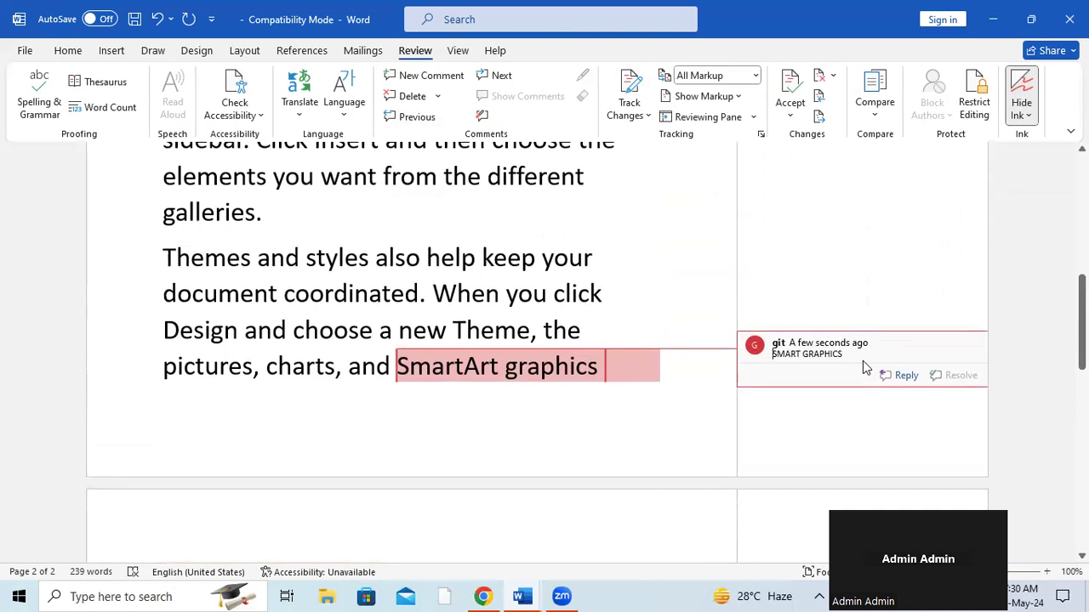
triple_click(849, 354)
right_click(850, 350)
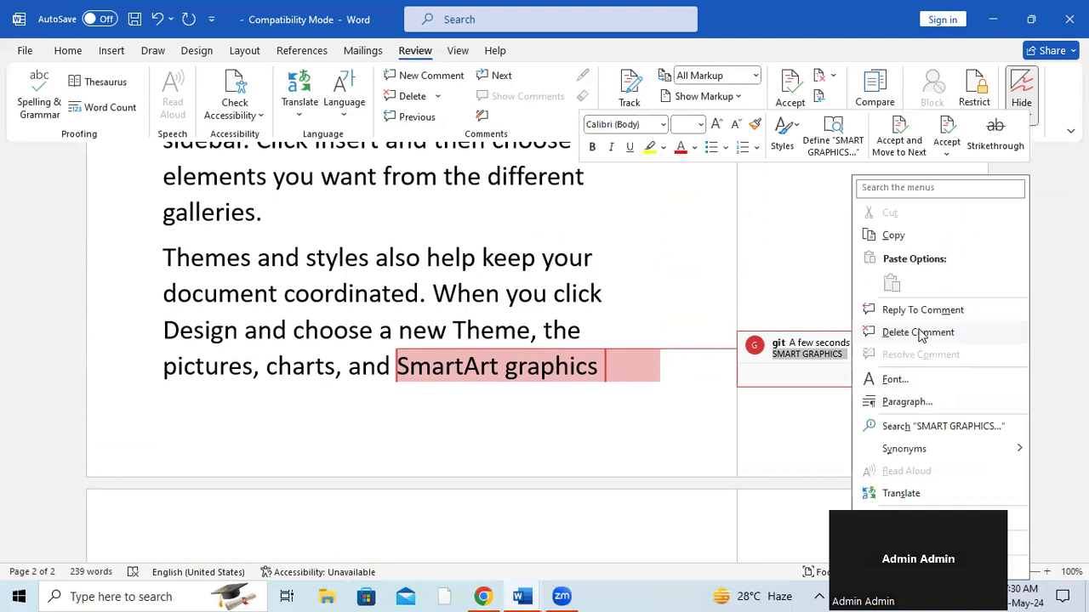
key(Escape)
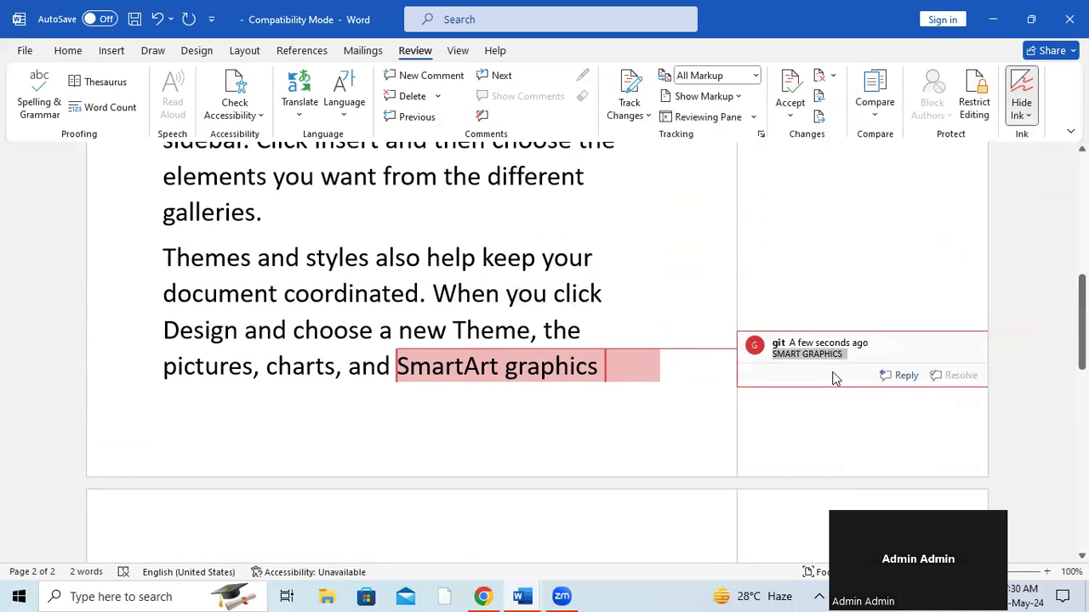
click(437, 97)
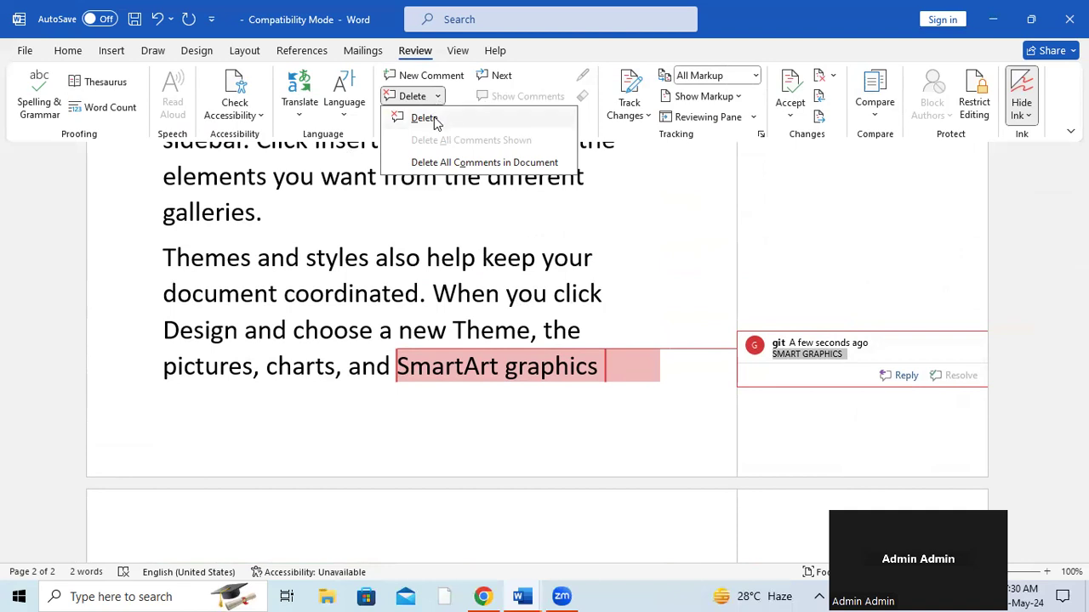
click(424, 119)
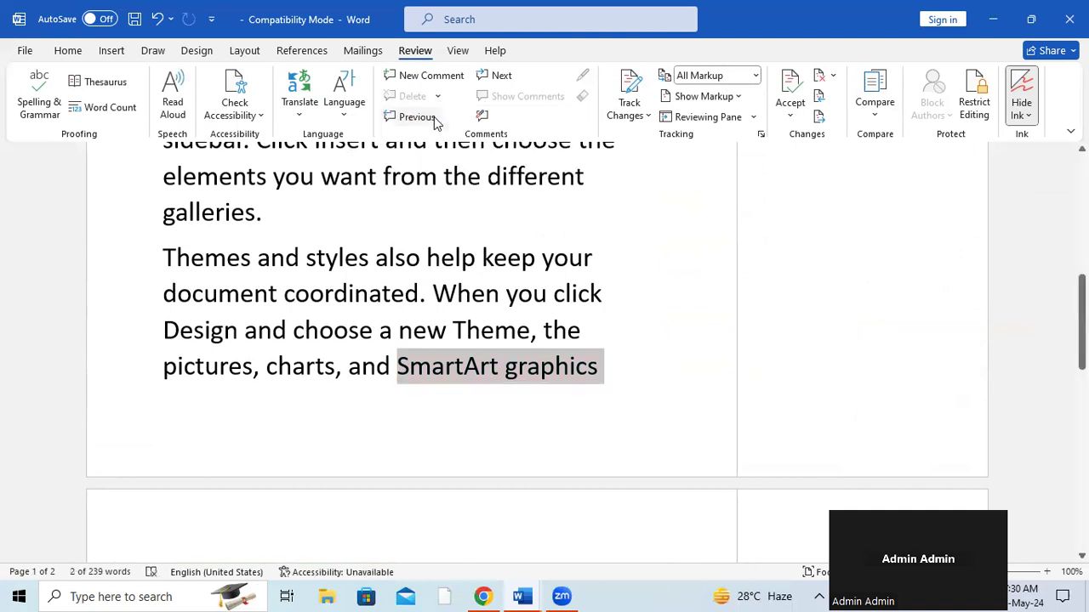
key(ctrl+z)
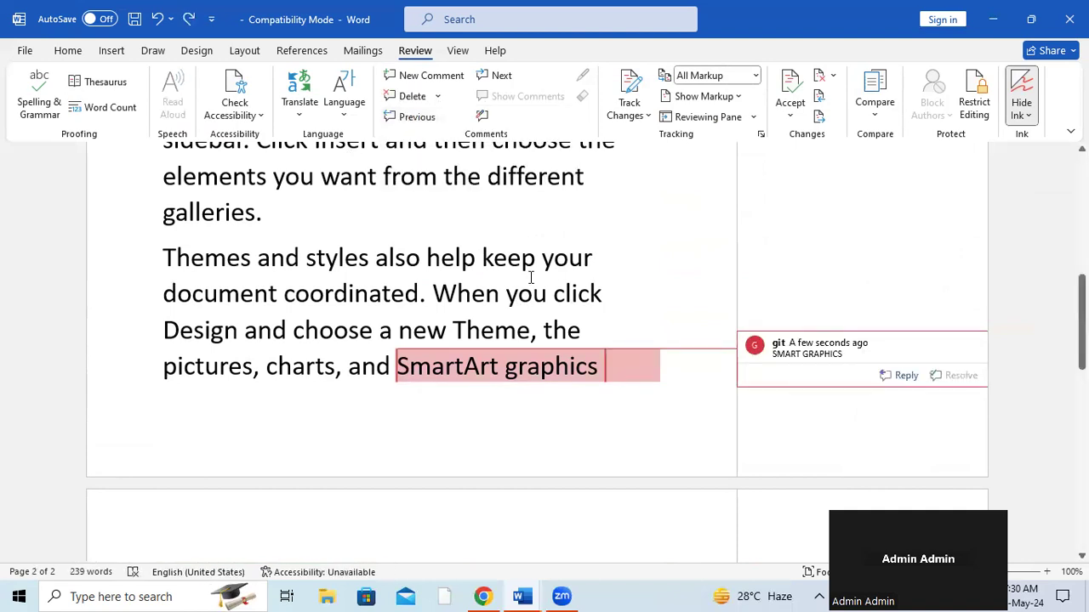
- Delete all comments in the document
click(438, 96)
click(466, 162)
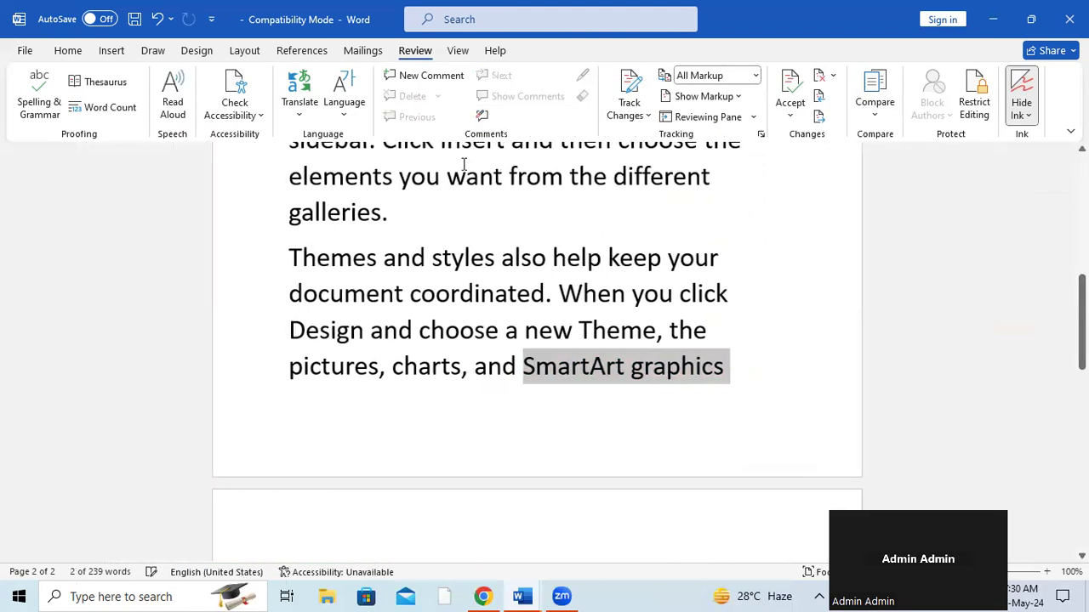
drag(1082, 322, 1082, 203)
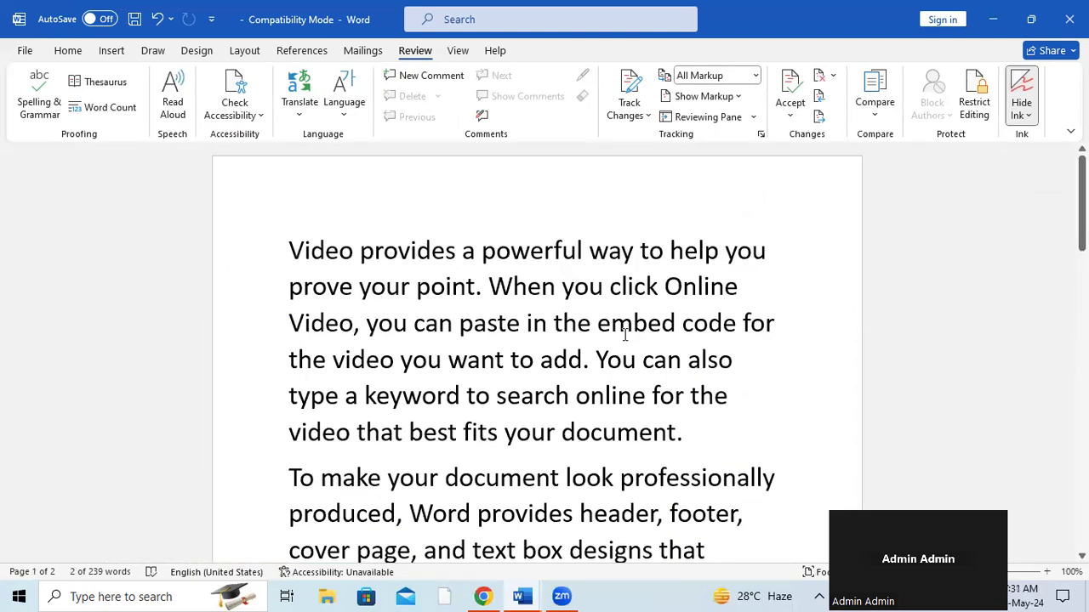
- Undo the comment deletions and move to the next commented passage
key(ctrl+z)
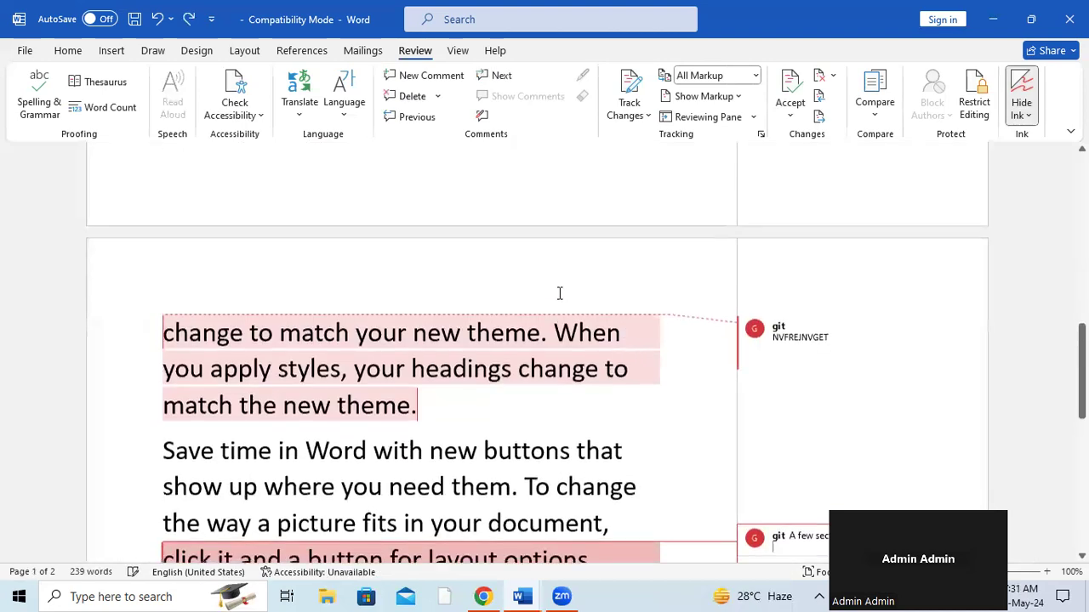
key(ctrl+z)
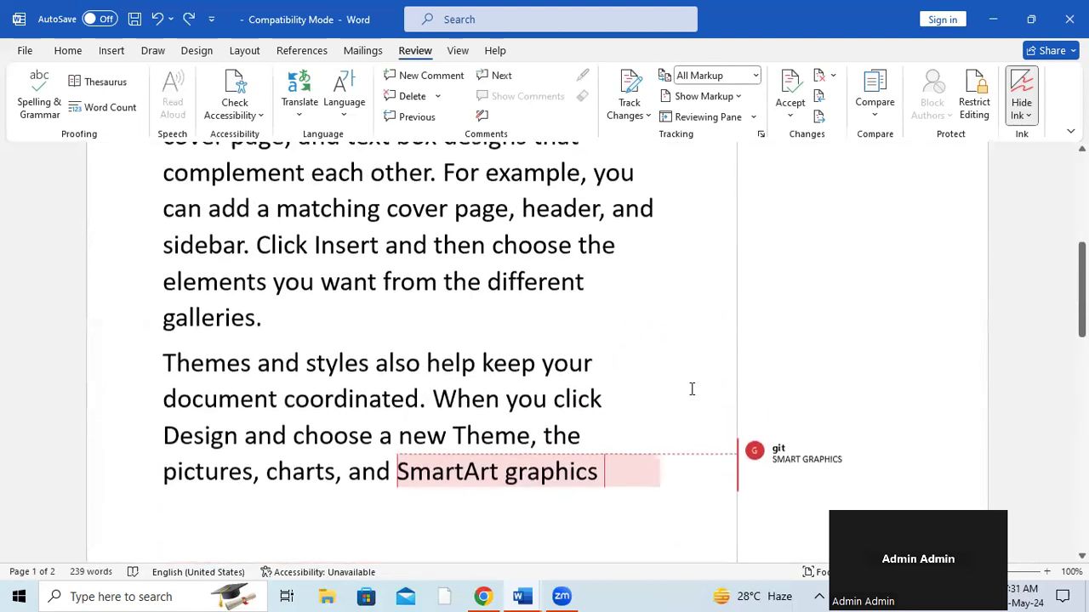
scroll(691, 388, up, 4)
scroll(691, 389, down, 2)
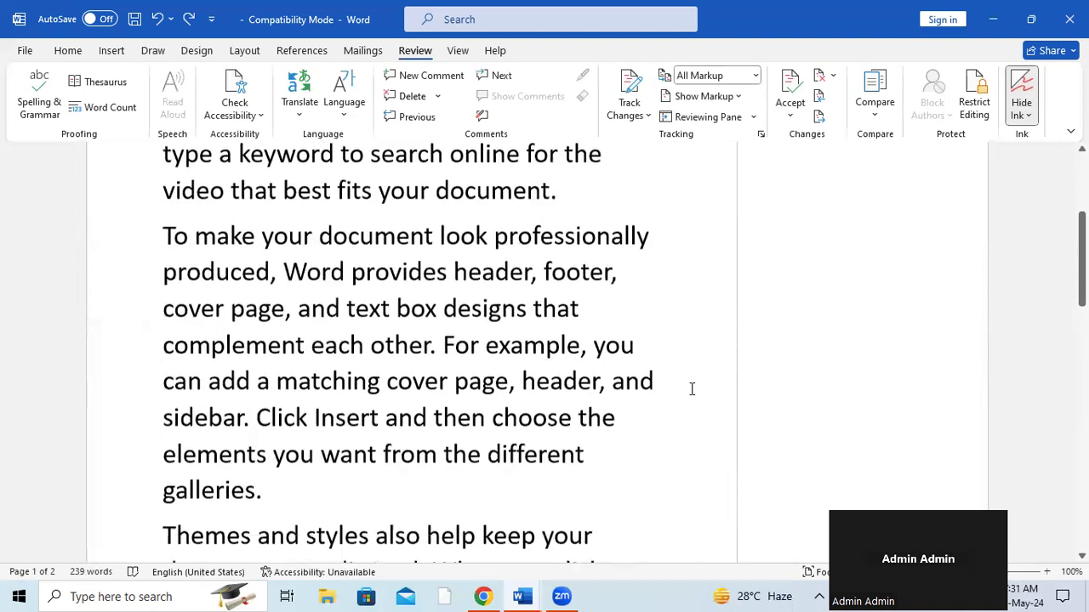
key(ctrl+z)
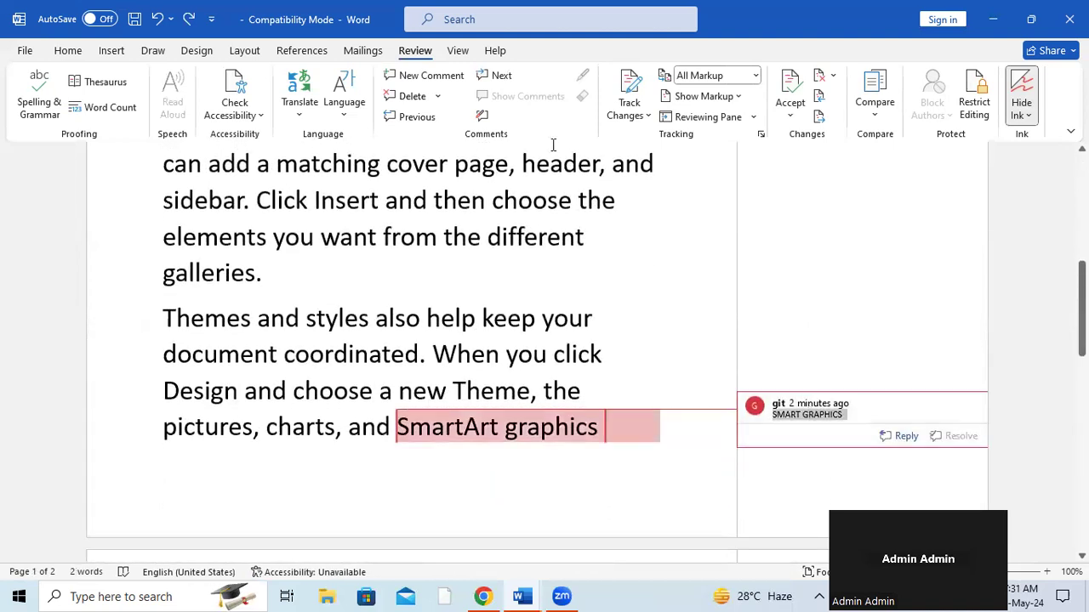
click(506, 76)
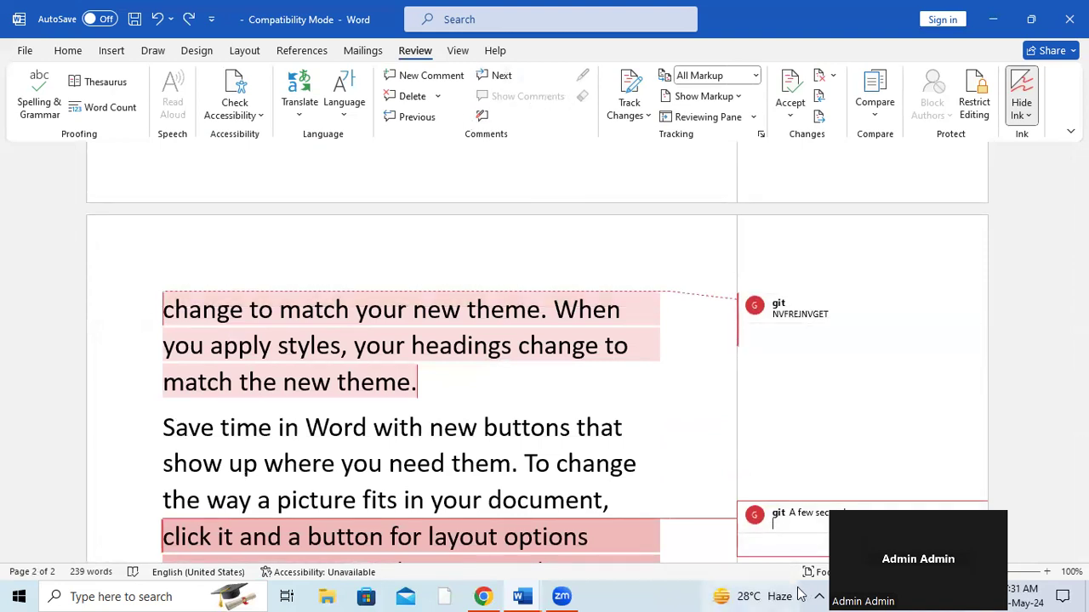
- Remove the empty comments on the page-2 layout and theme paragraphs
scroll(524, 510, down, 3)
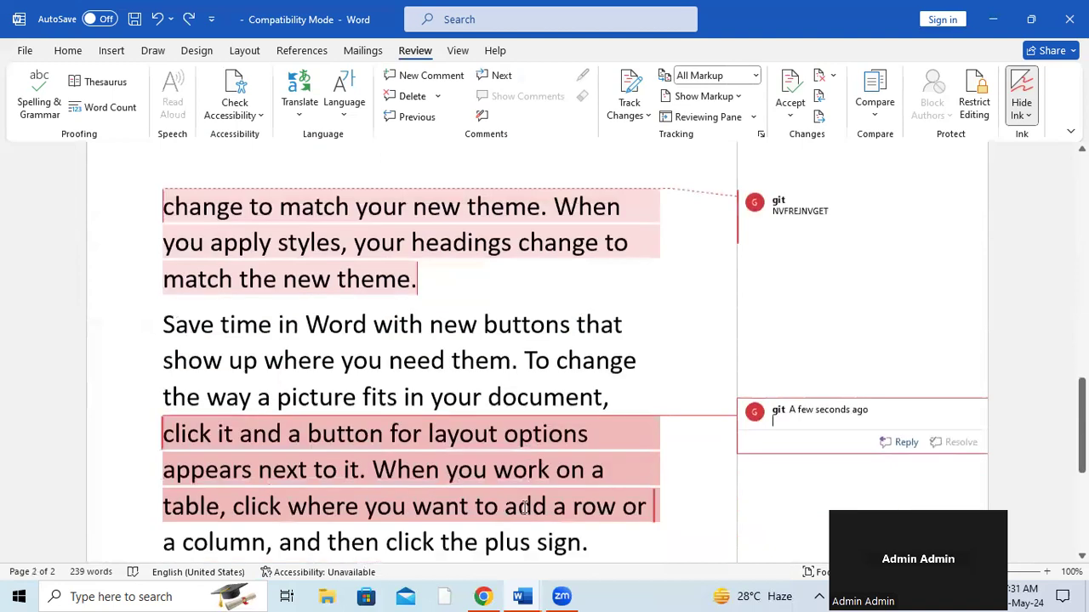
scroll(524, 508, down, 3)
scroll(524, 502, up, 5)
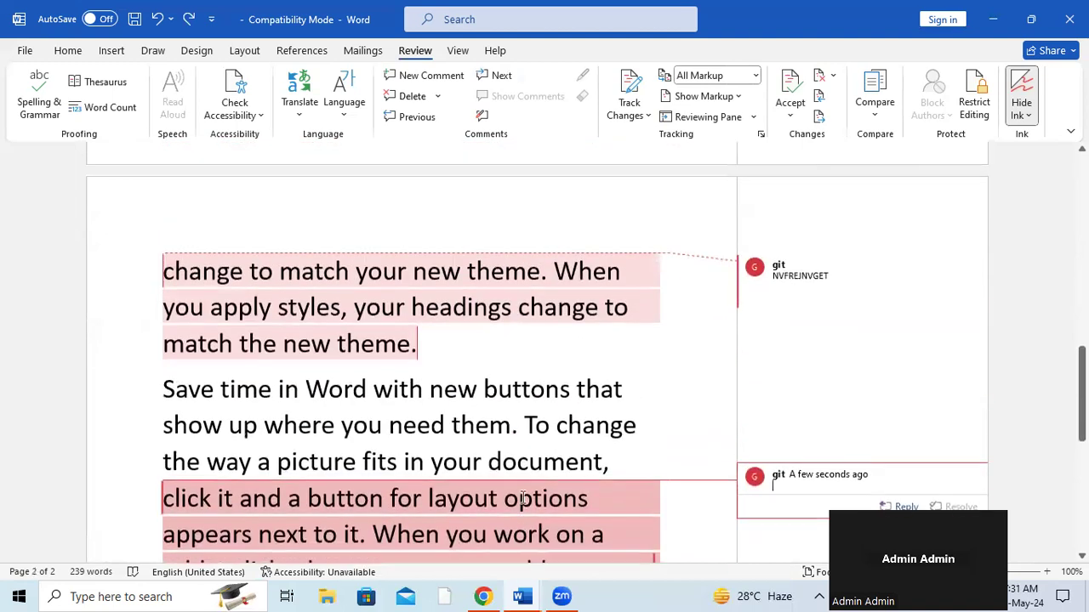
key(Escape)
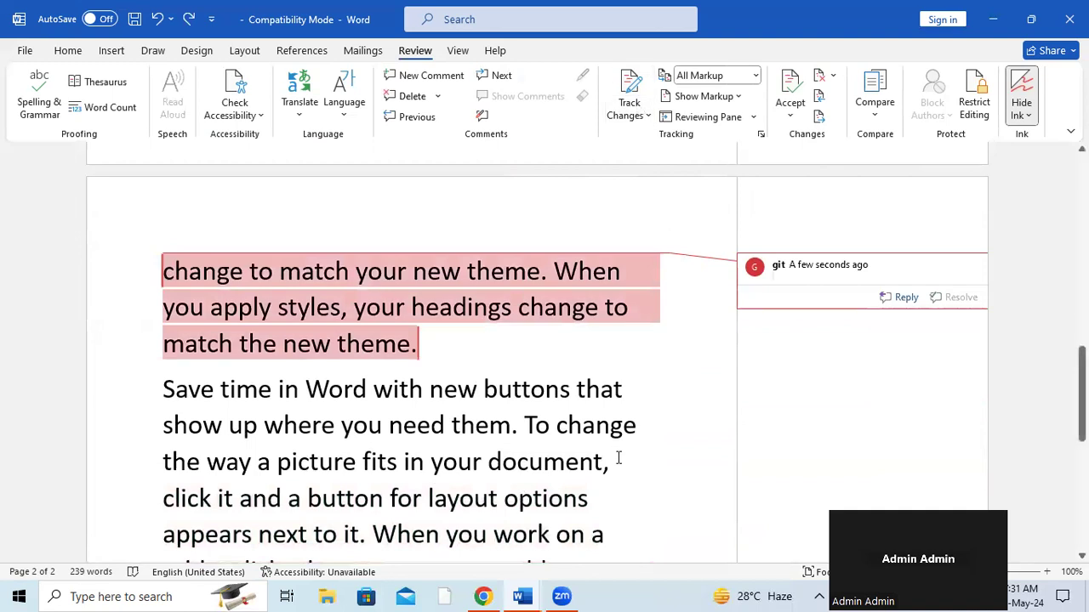
key(Escape)
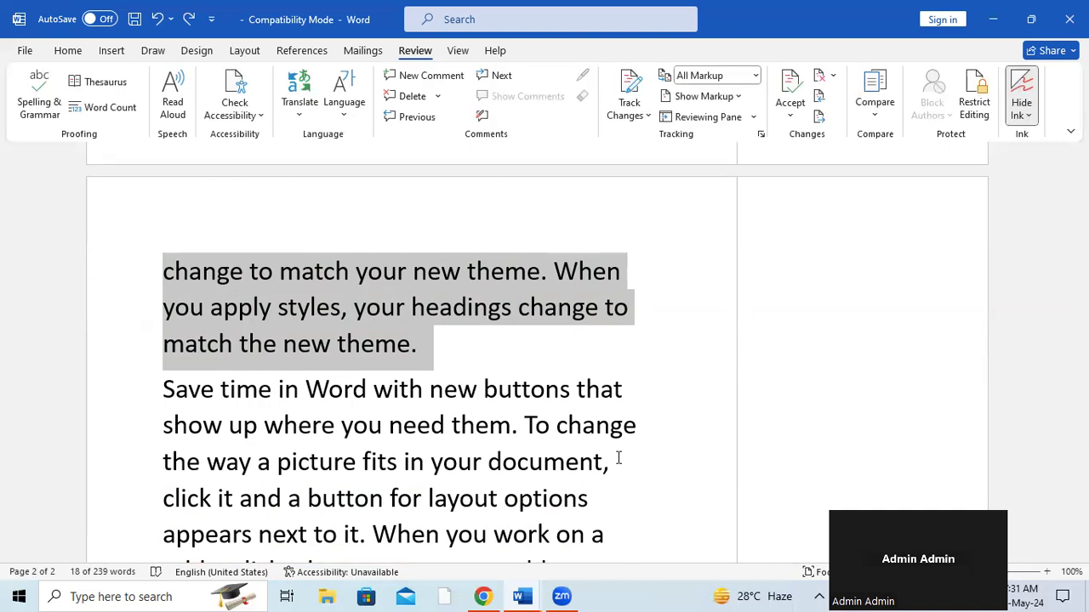
- Replace all text with fresh =RAND() sample paragraphs, select it, and turn on Track Changes
key(Delete)
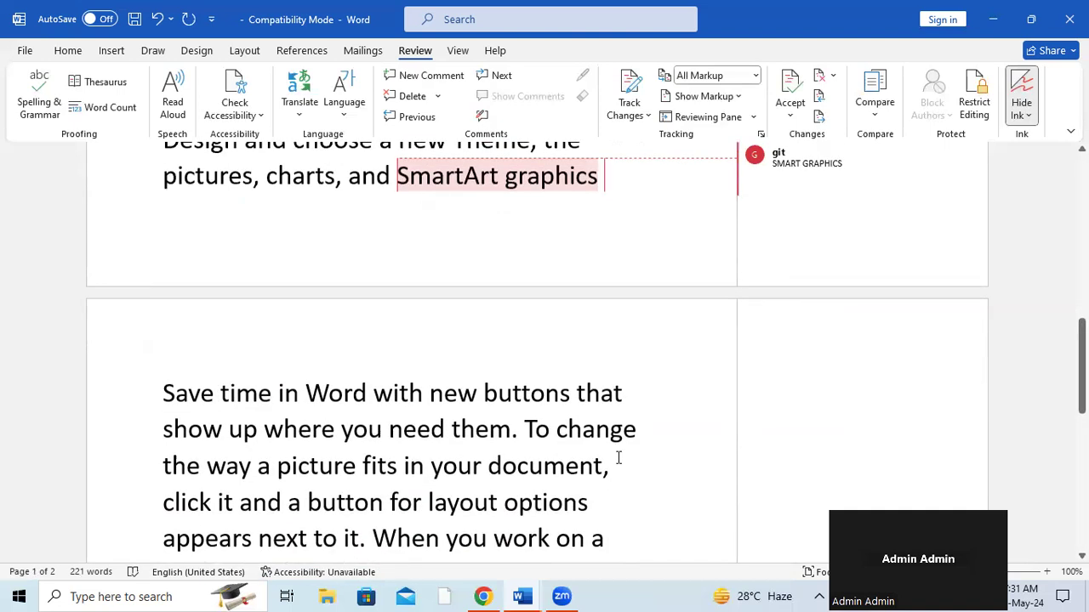
key(ctrl+a)
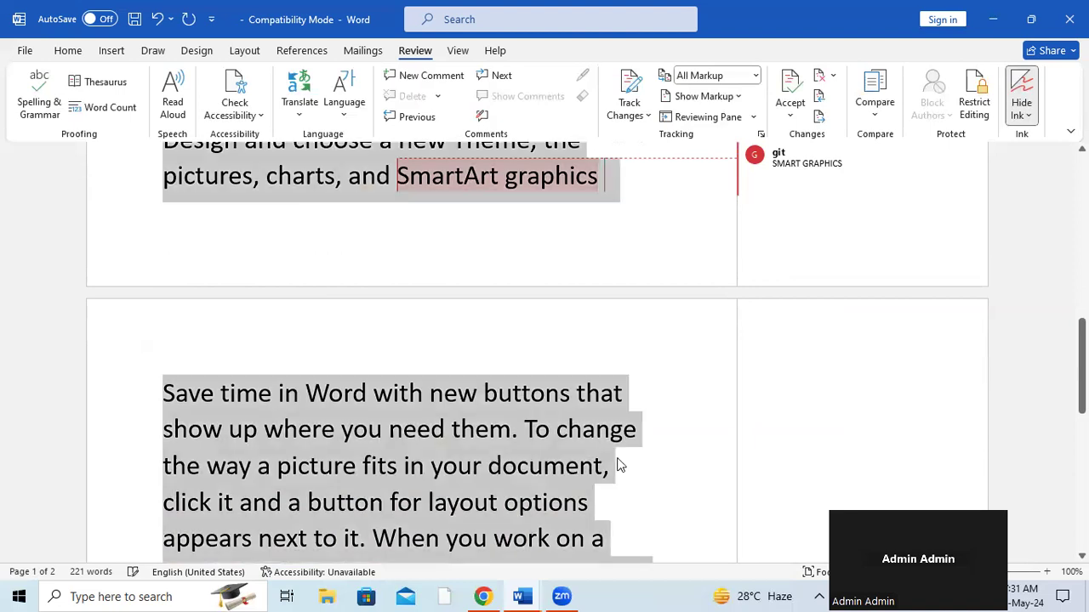
key(Delete)
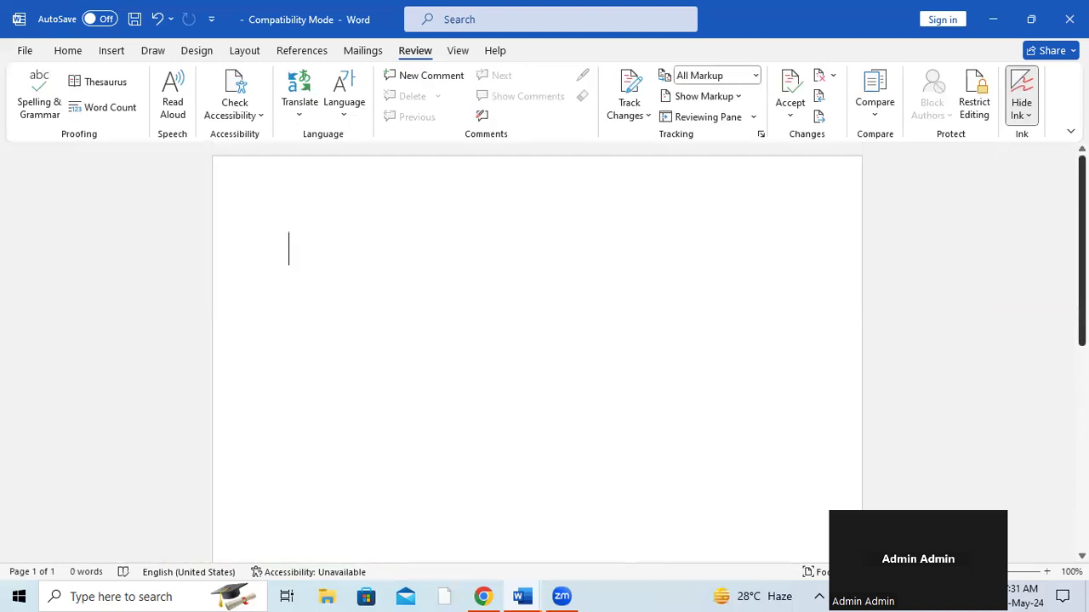
text(=RAND())
key(Return)
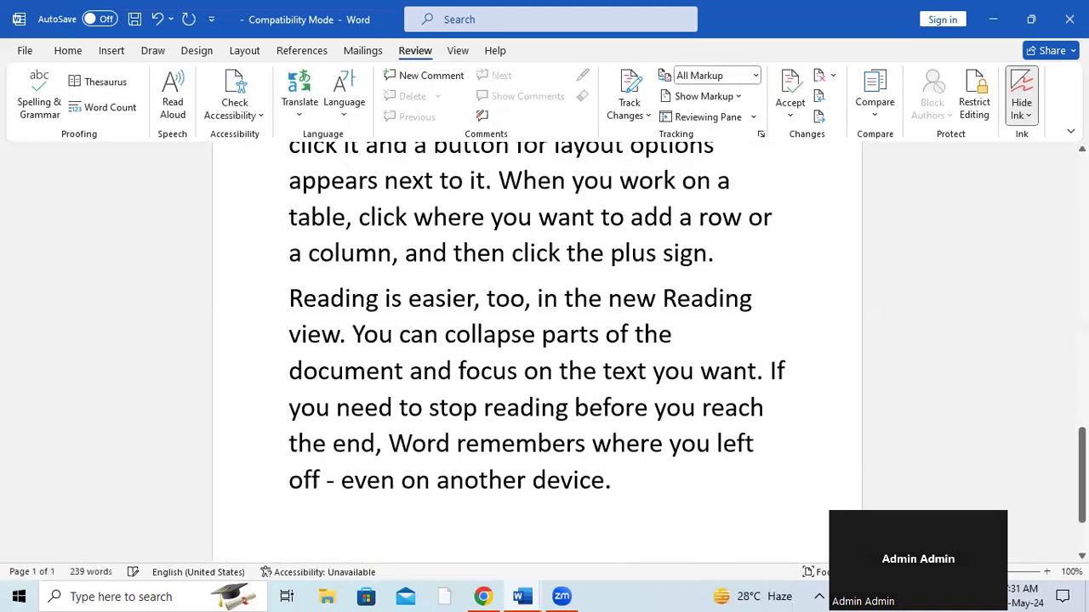
key(ctrl+a)
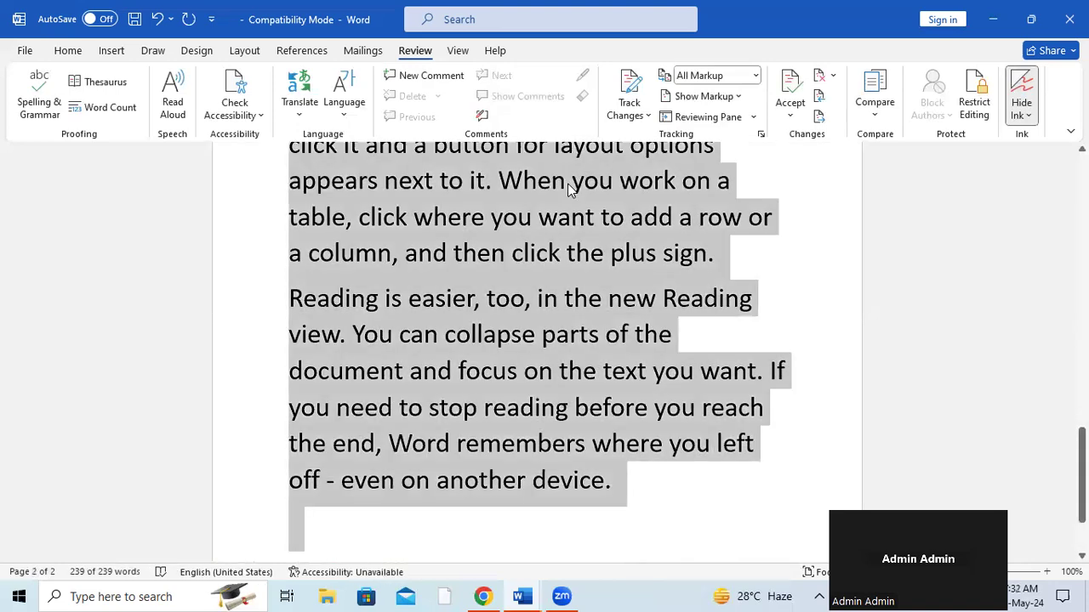
click(629, 96)
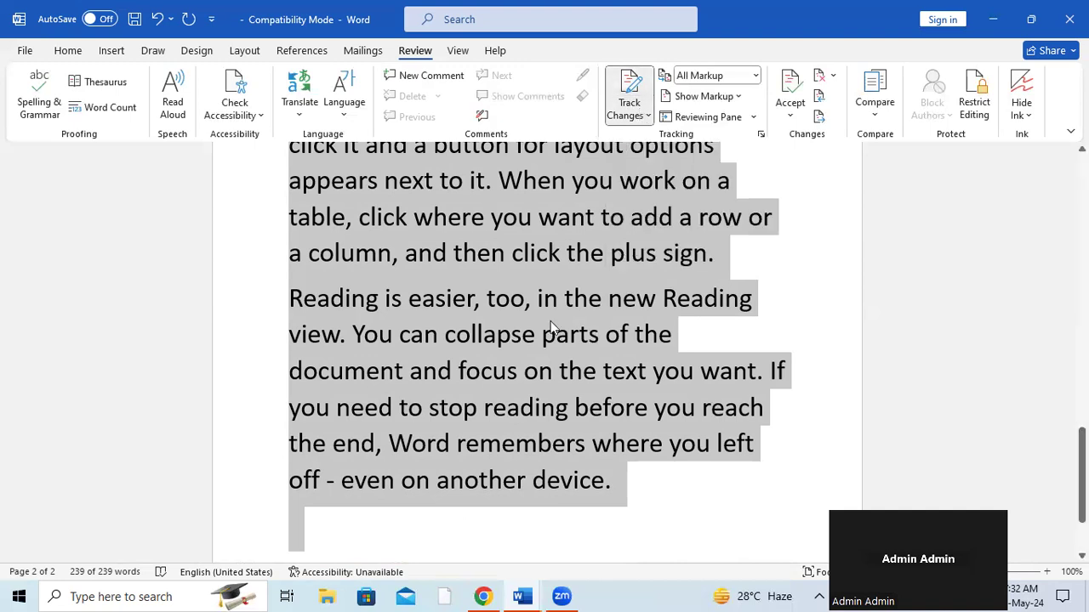
- Save the document to the Desktop as 'MS WORD DATA', upgrading to the newest Word format
click(20, 51)
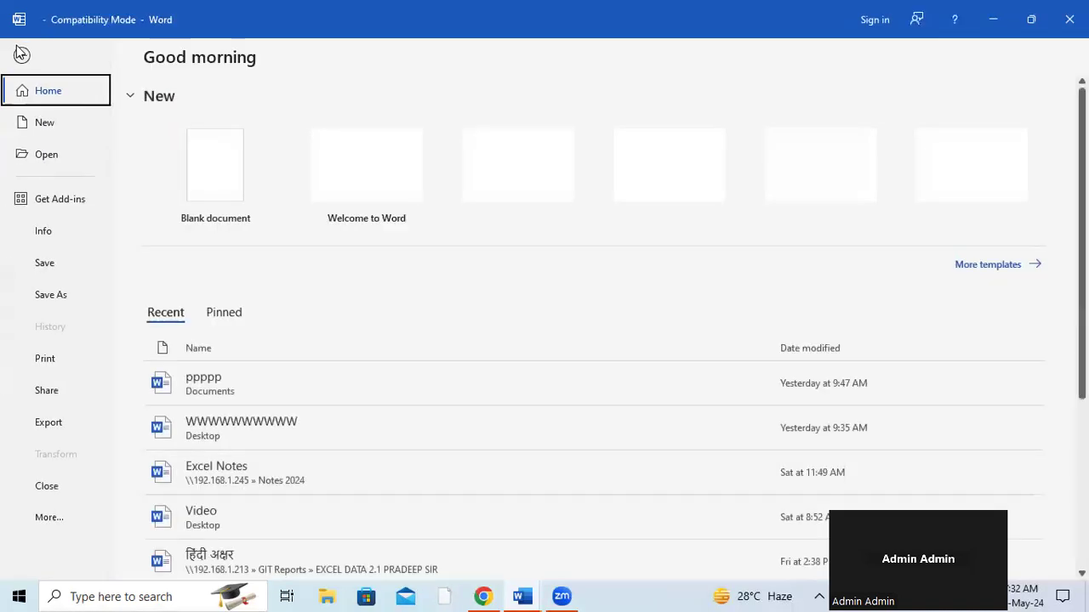
click(72, 266)
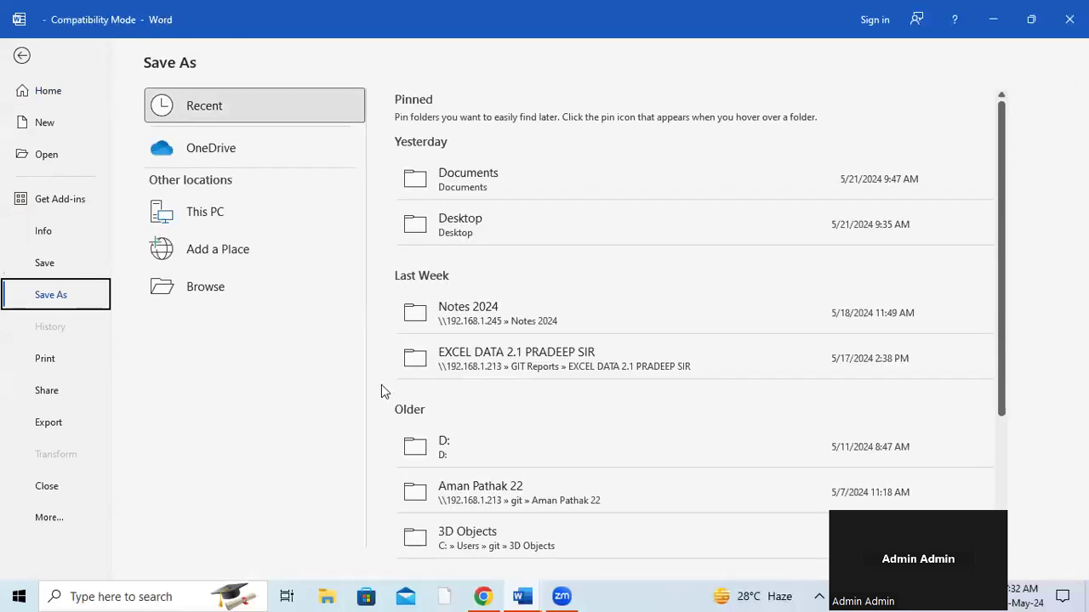
click(255, 288)
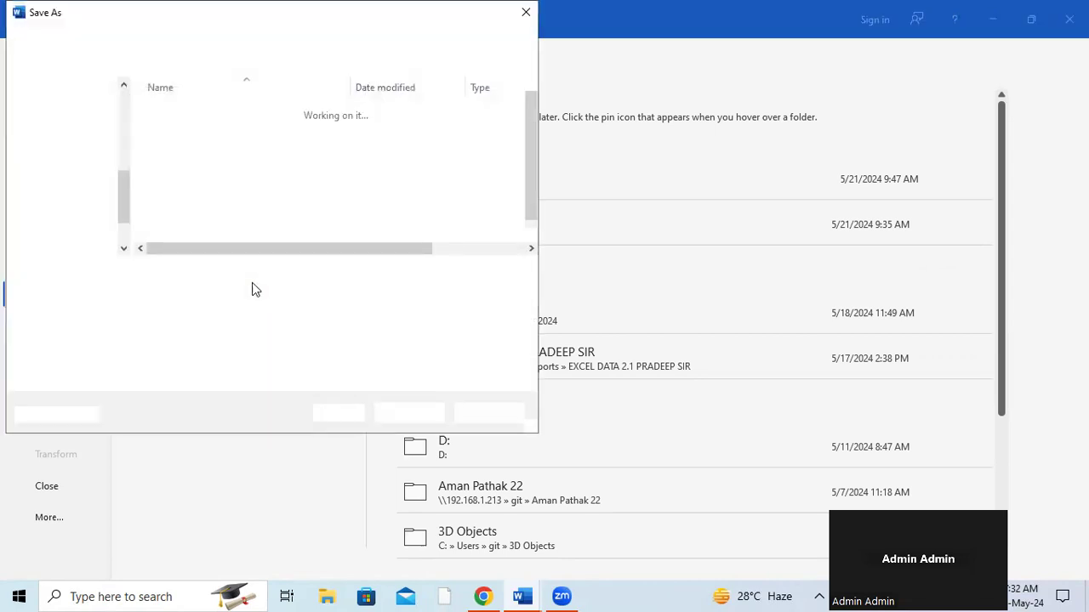
drag(124, 211, 129, 128)
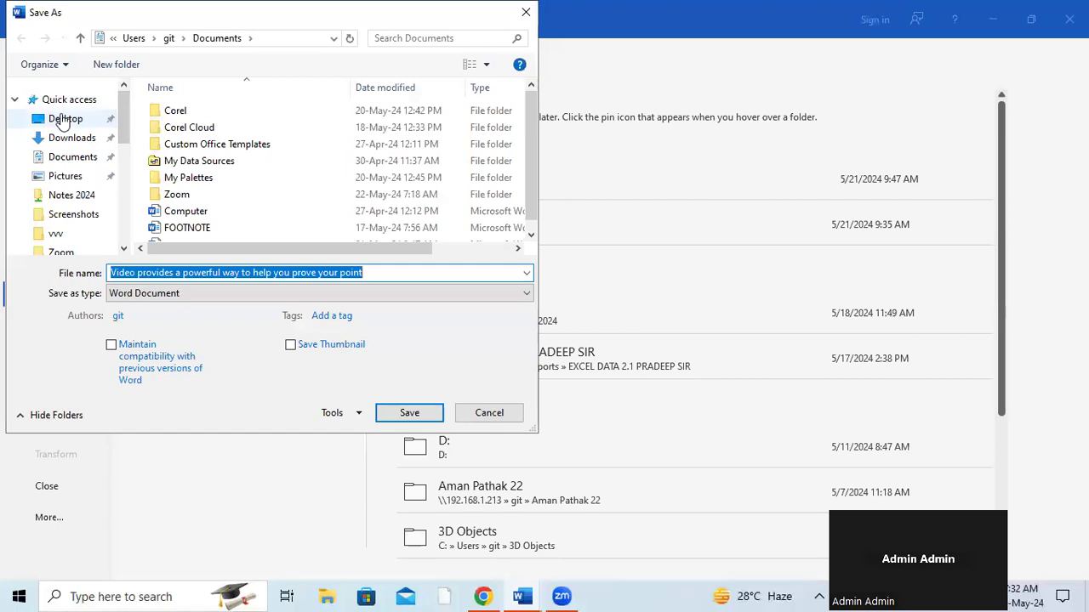
click(64, 118)
click(377, 272)
key(ctrl+a)
text(MS WORD DATA)
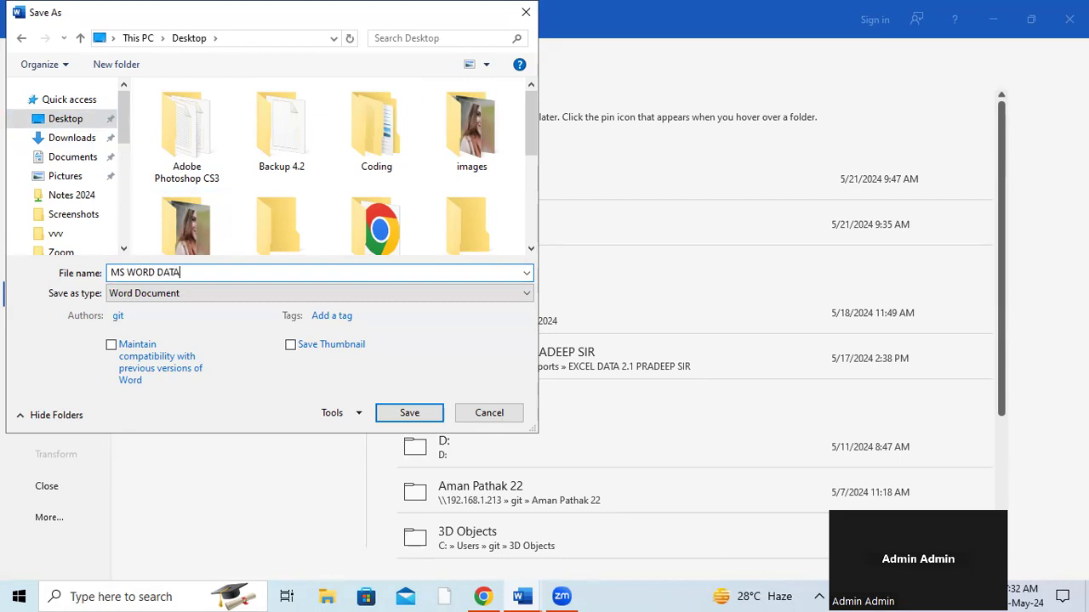
click(431, 412)
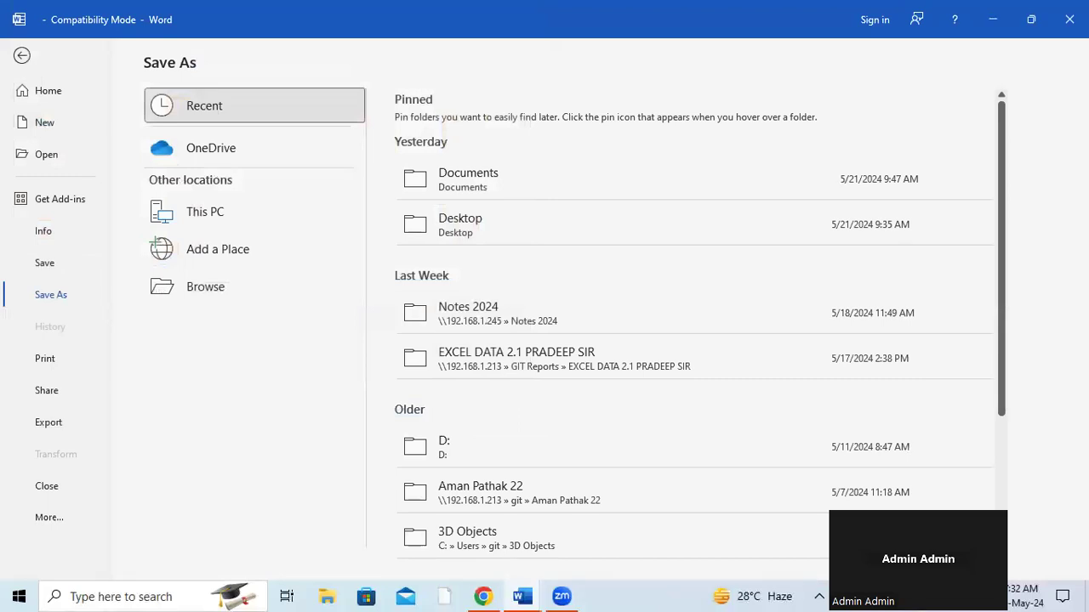
click(205, 287)
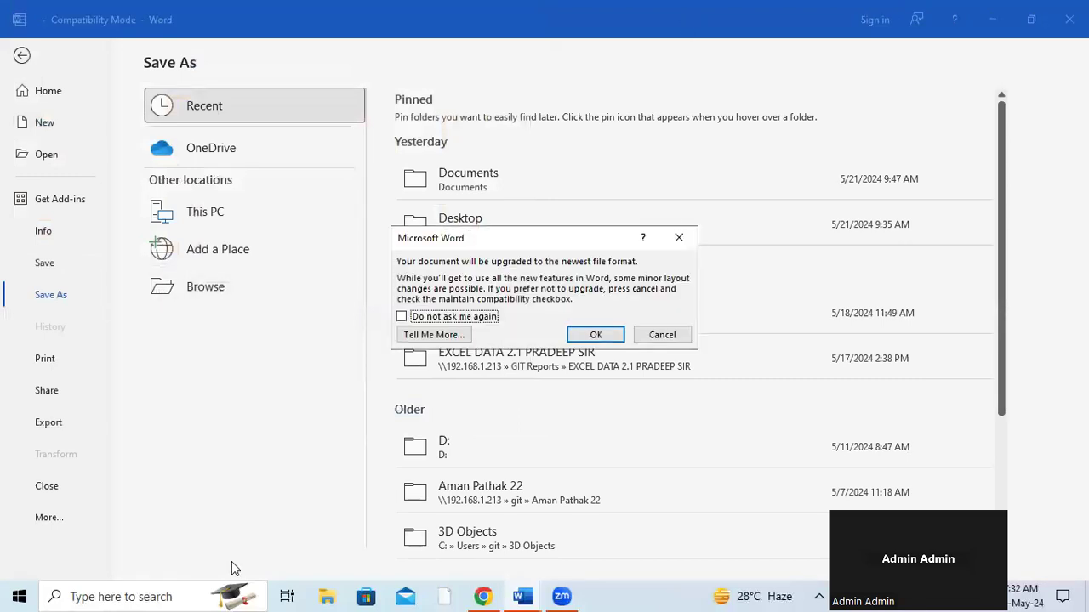
click(601, 336)
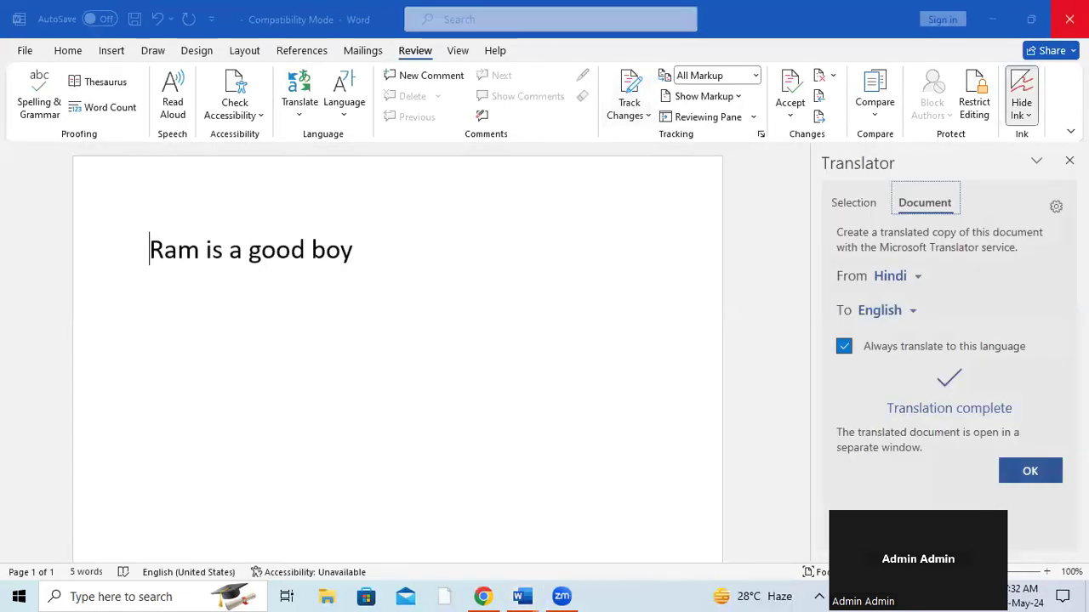
- Close every open Word window, including Document1, choosing Don't Save each time
click(1069, 18)
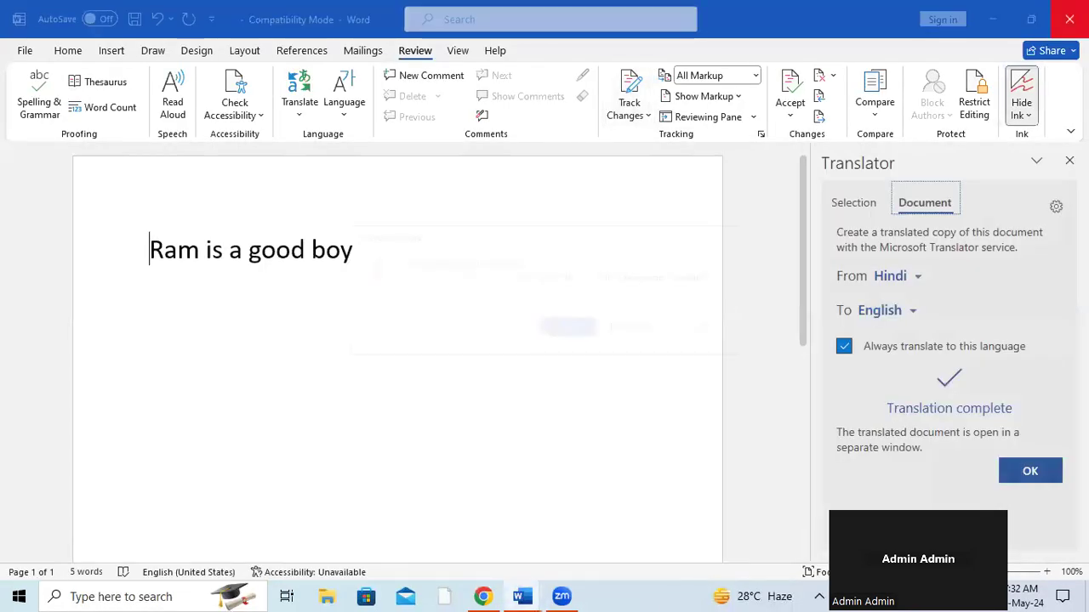
click(636, 329)
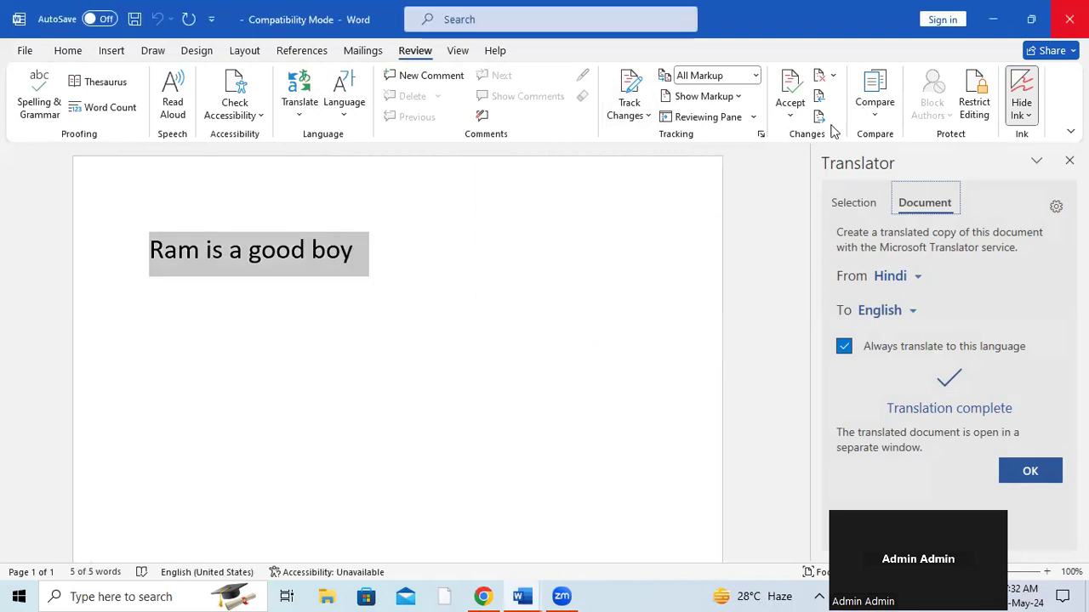
click(1069, 18)
click(636, 329)
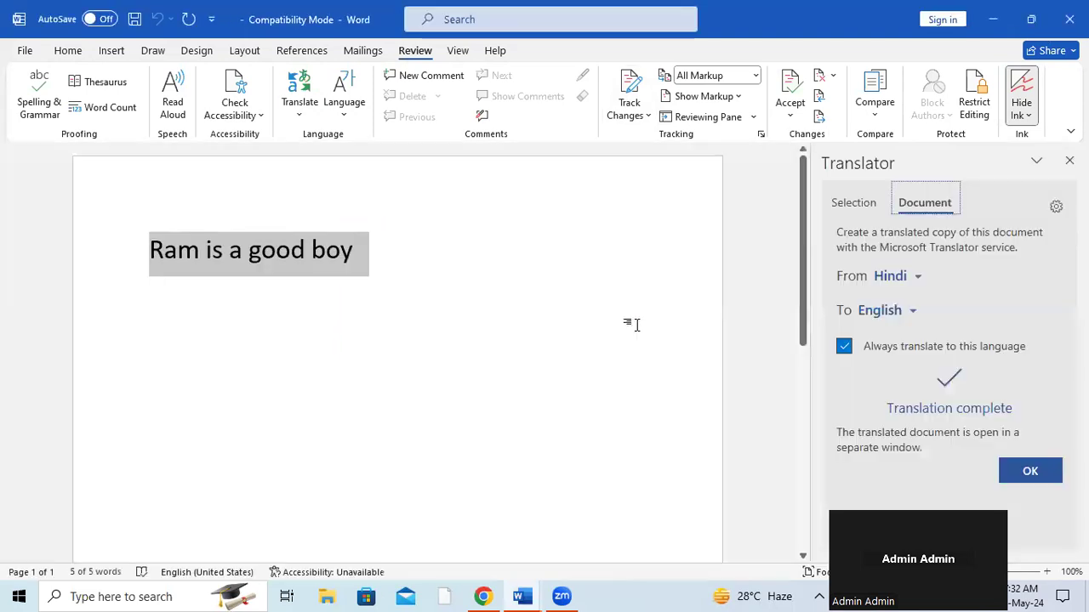
click(637, 328)
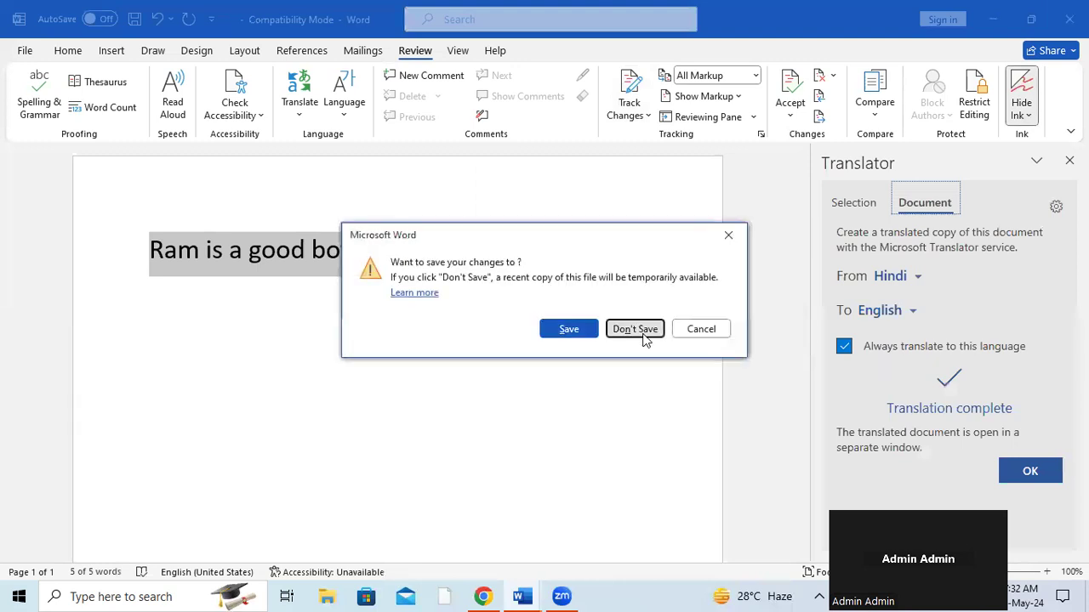
click(1069, 18)
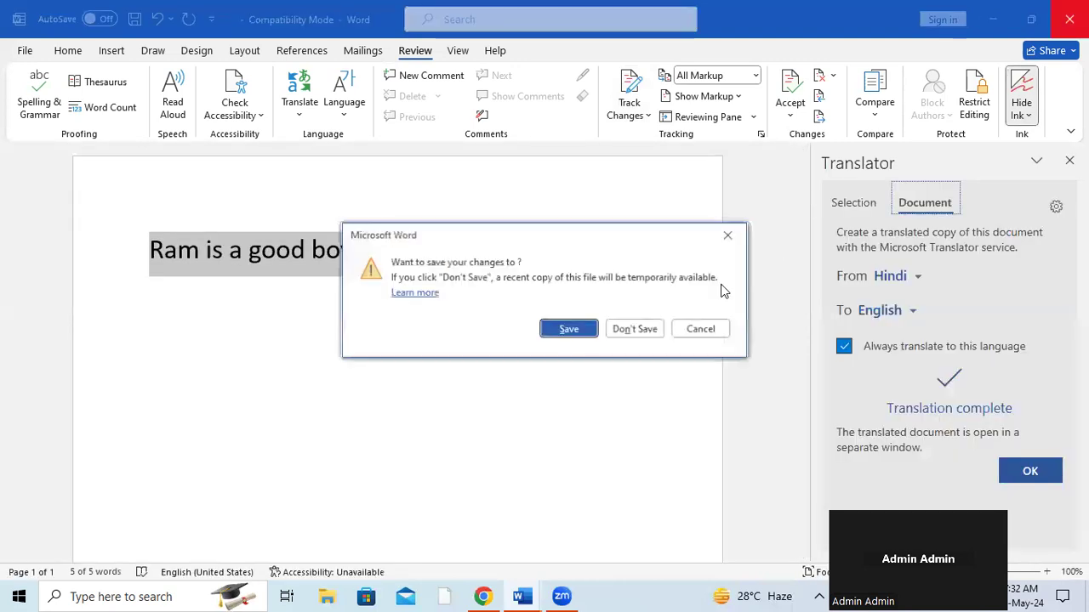
click(642, 331)
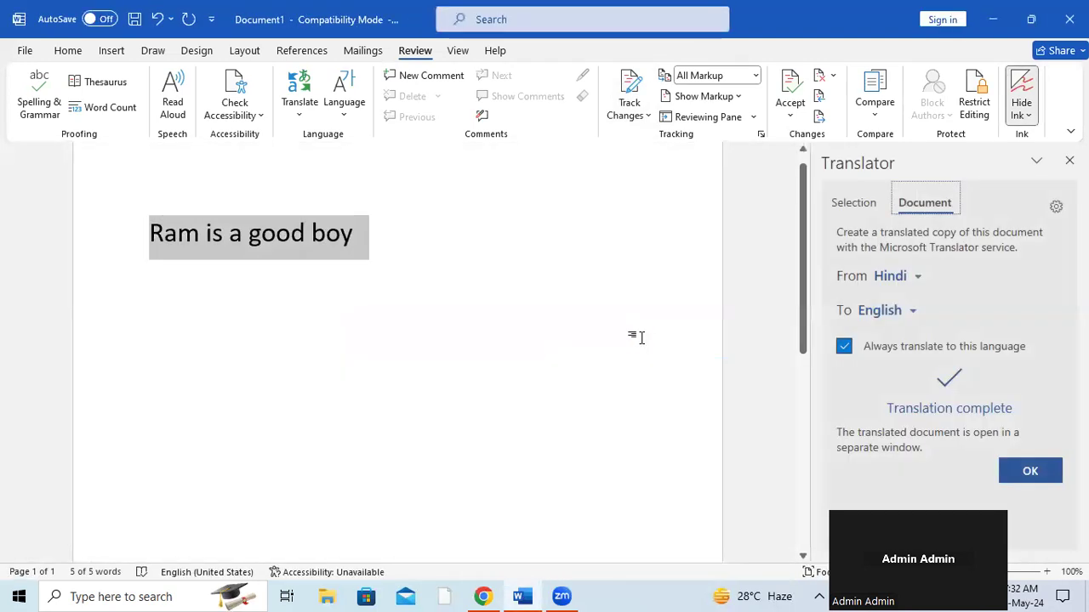
click(1069, 19)
click(652, 330)
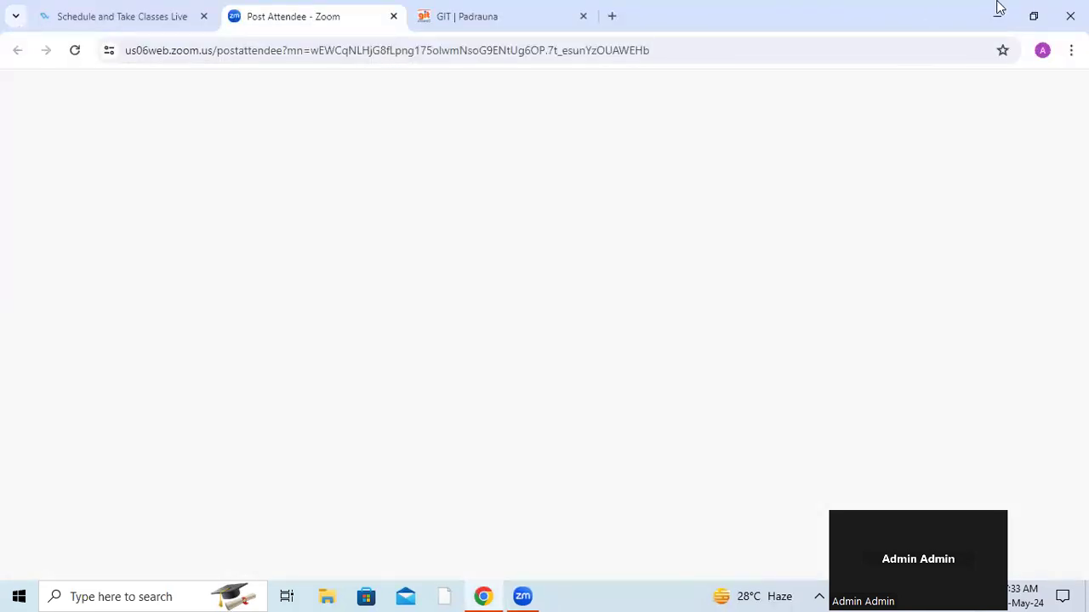
- Minimize Chrome and relaunch Word from the Run box
click(1000, 26)
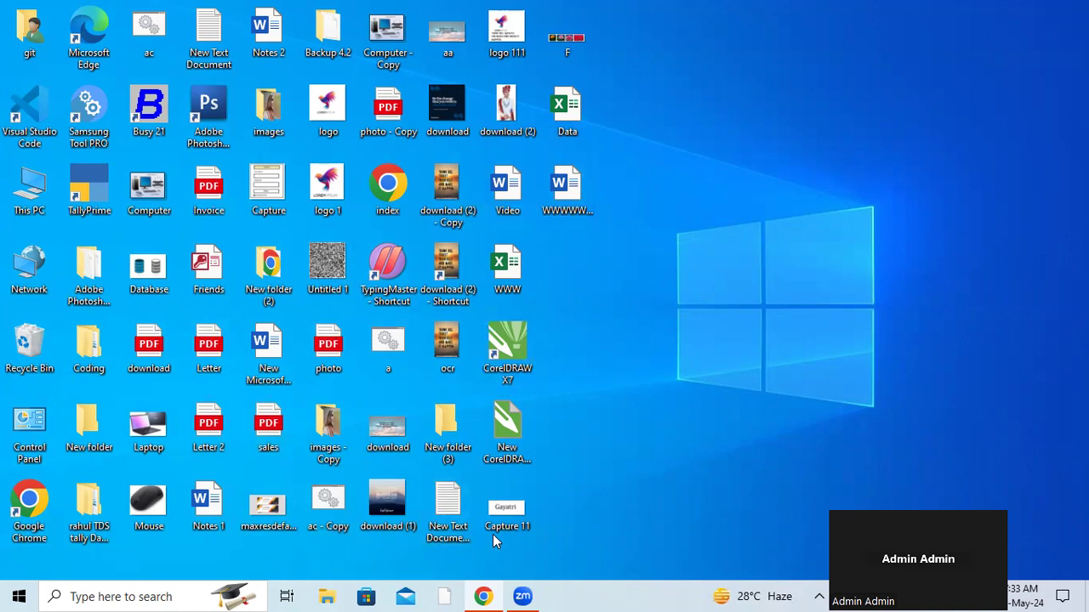
key(super+r)
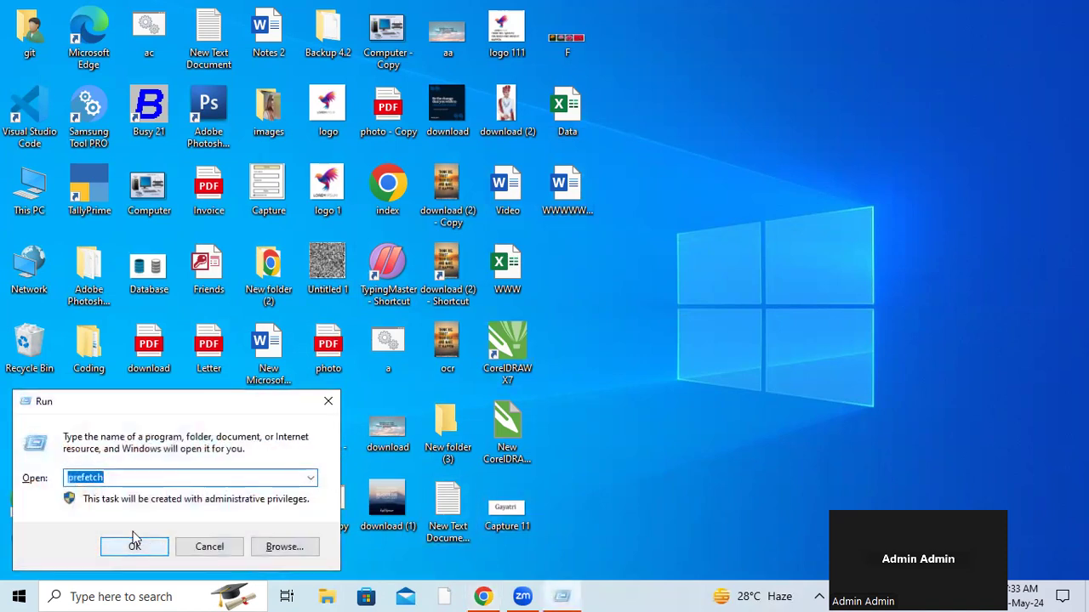
text(WIN)
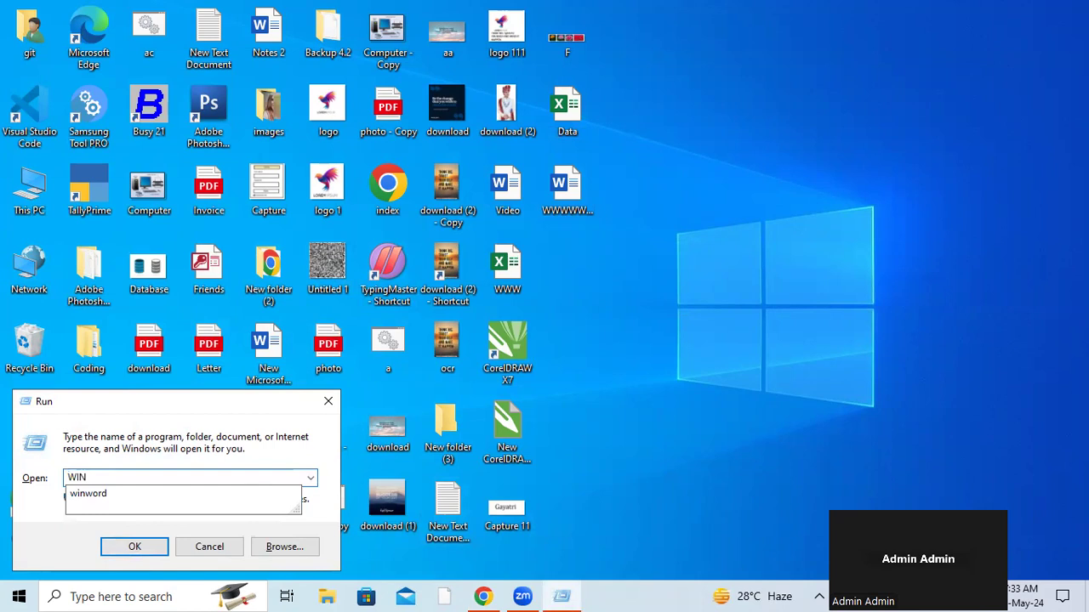
click(134, 546)
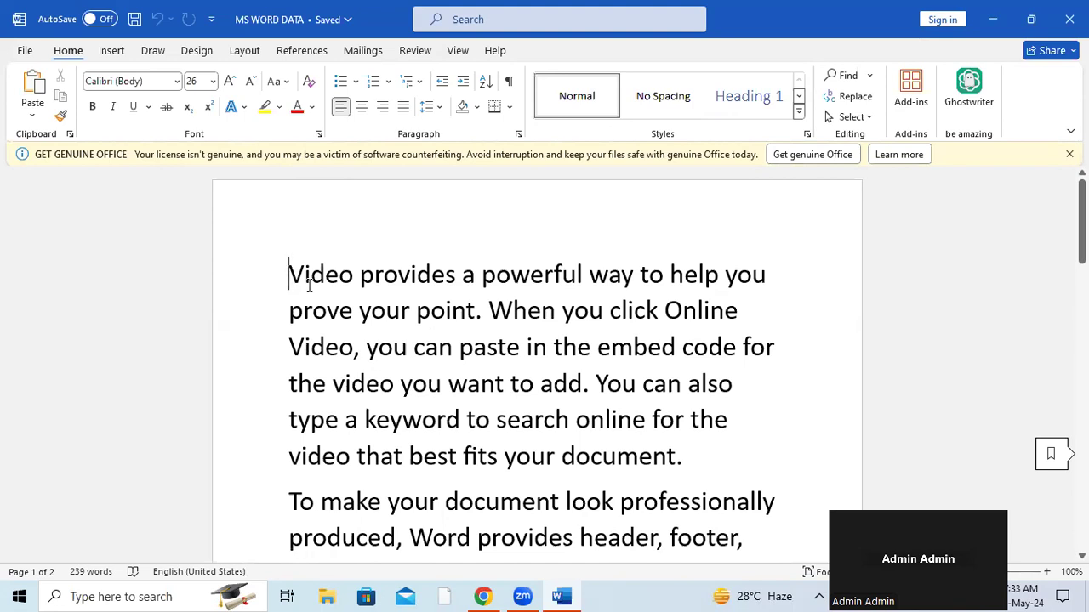
- Delete the opening four lines and enlarge 'To make…footer,' to 48 pt
drag(288, 274, 888, 391)
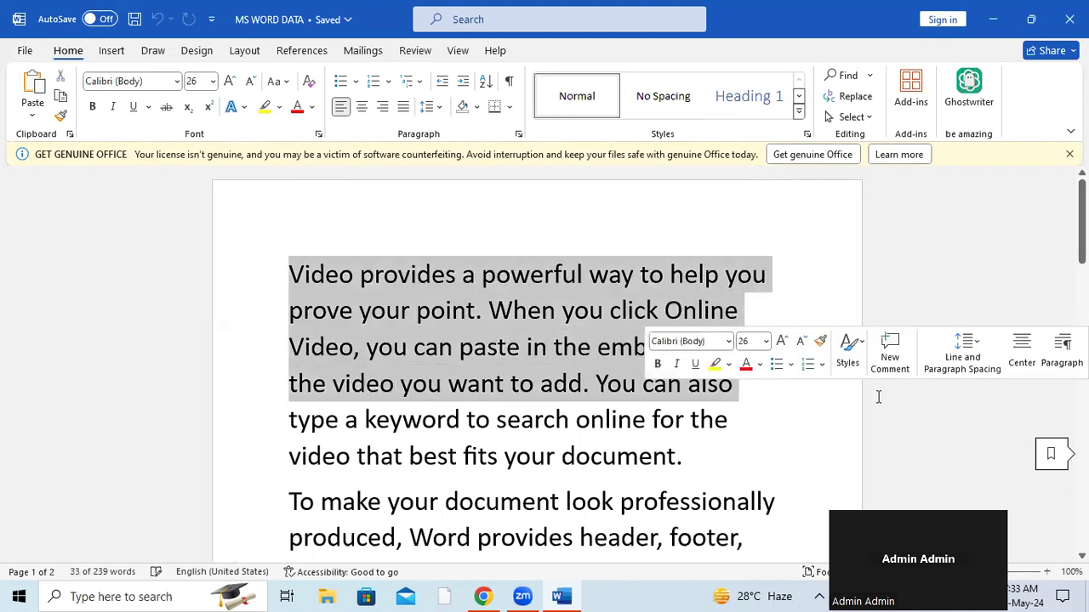
key(Delete)
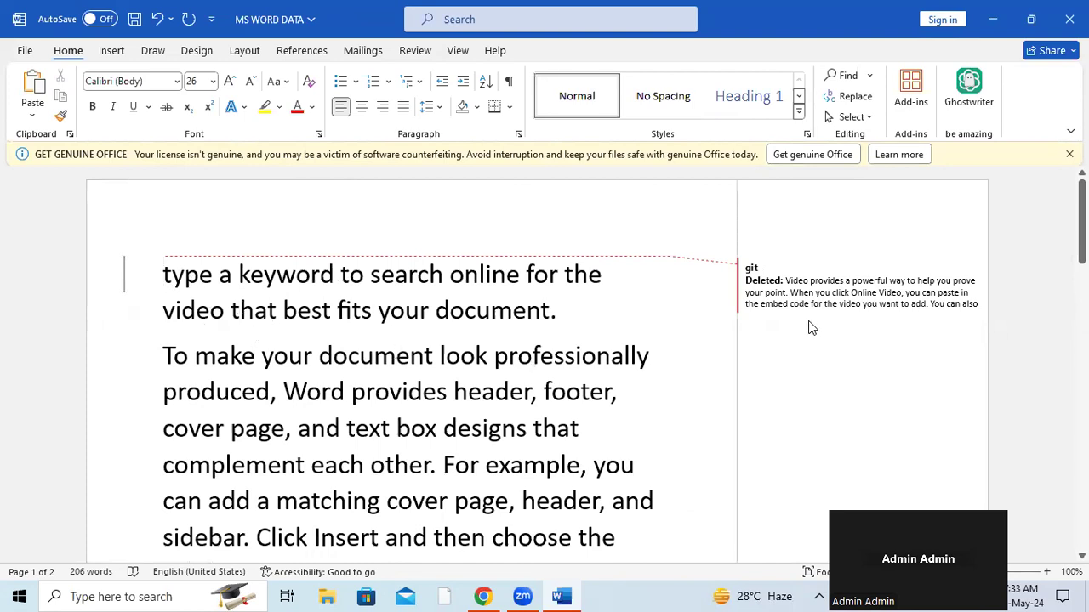
scroll(809, 323, down, 1)
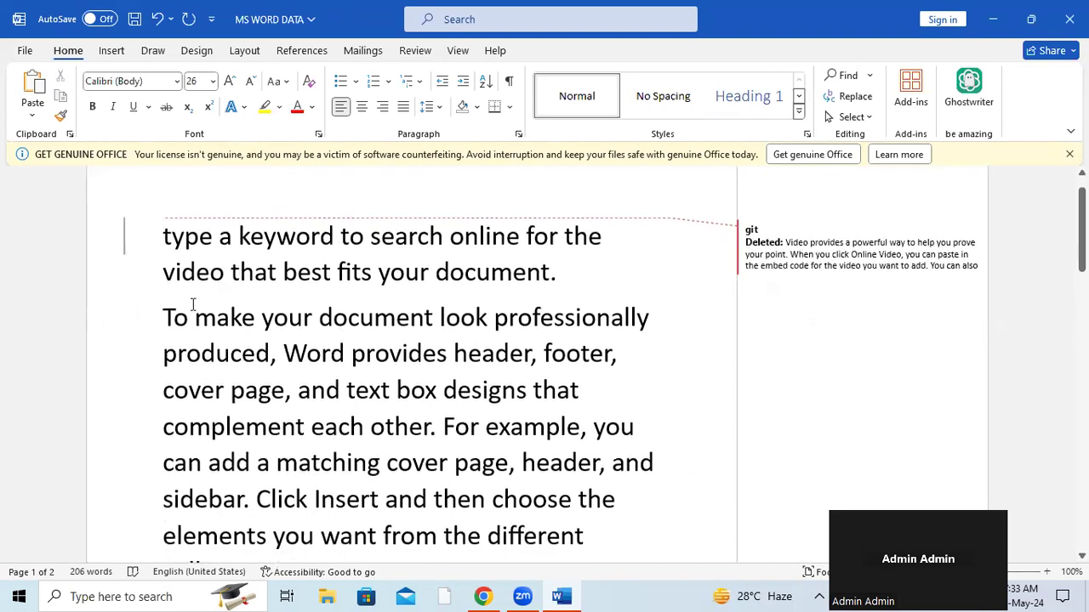
drag(164, 312, 641, 367)
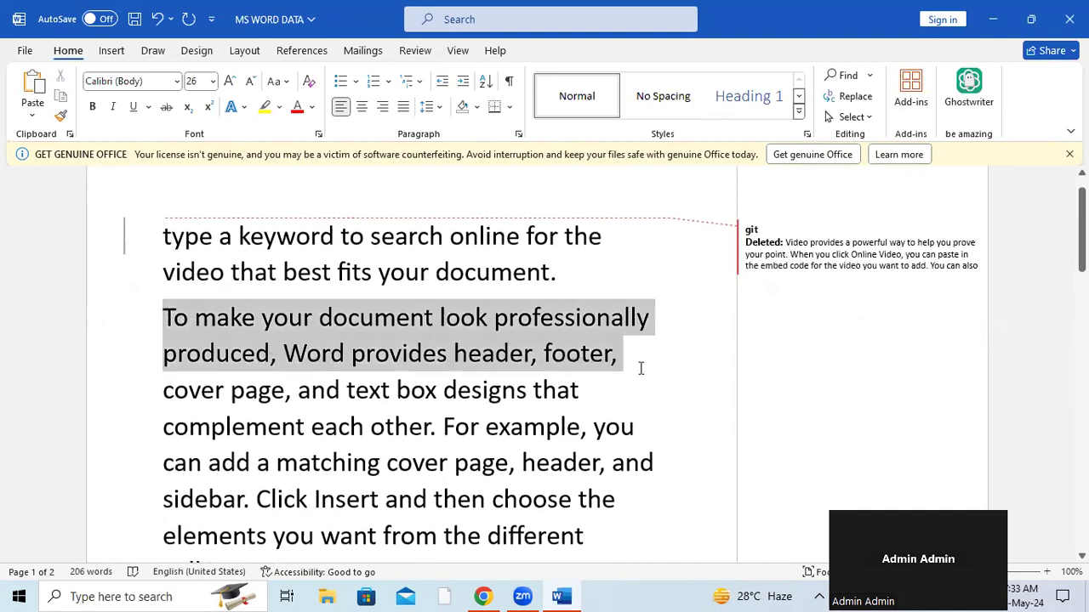
key(ctrl+shift+period)
key(ctrl+shift+period)
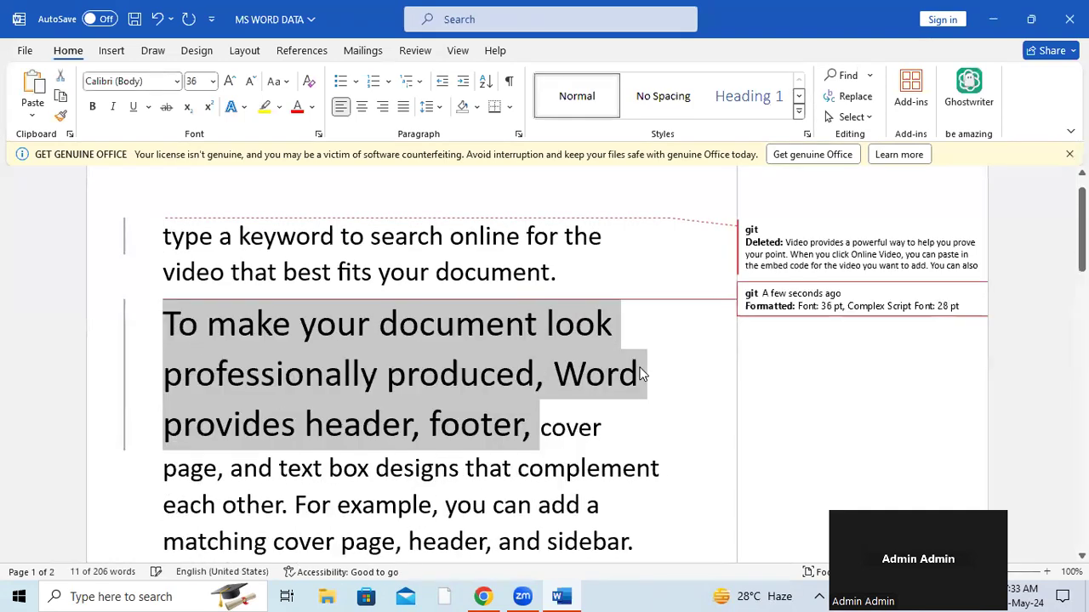
key(ctrl+shift+period)
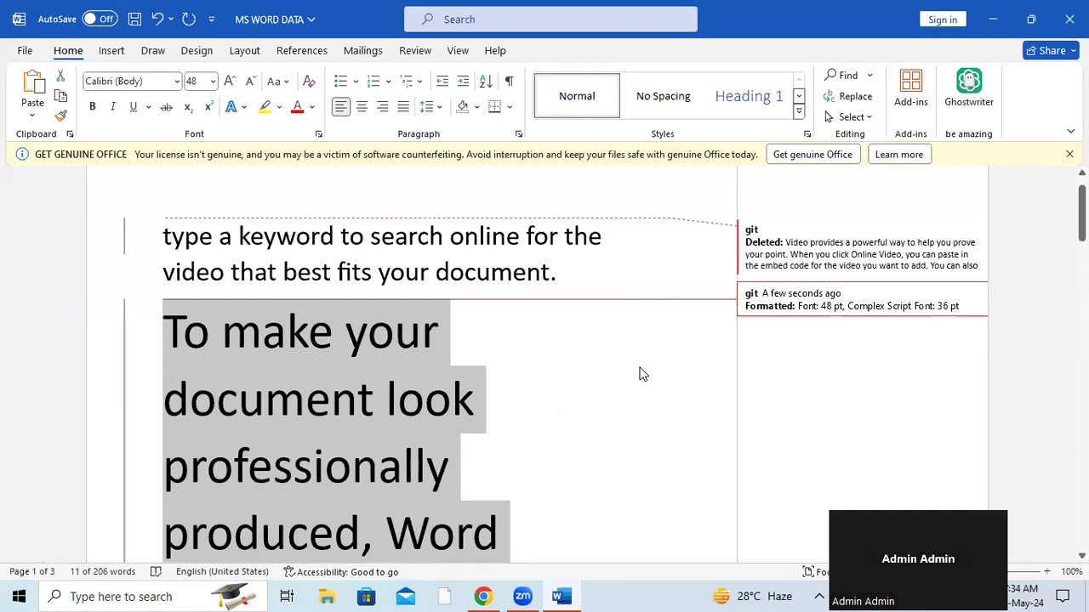
- Underline the line 'can add a matching cover page, header, and'
scroll(539, 399, down, 5)
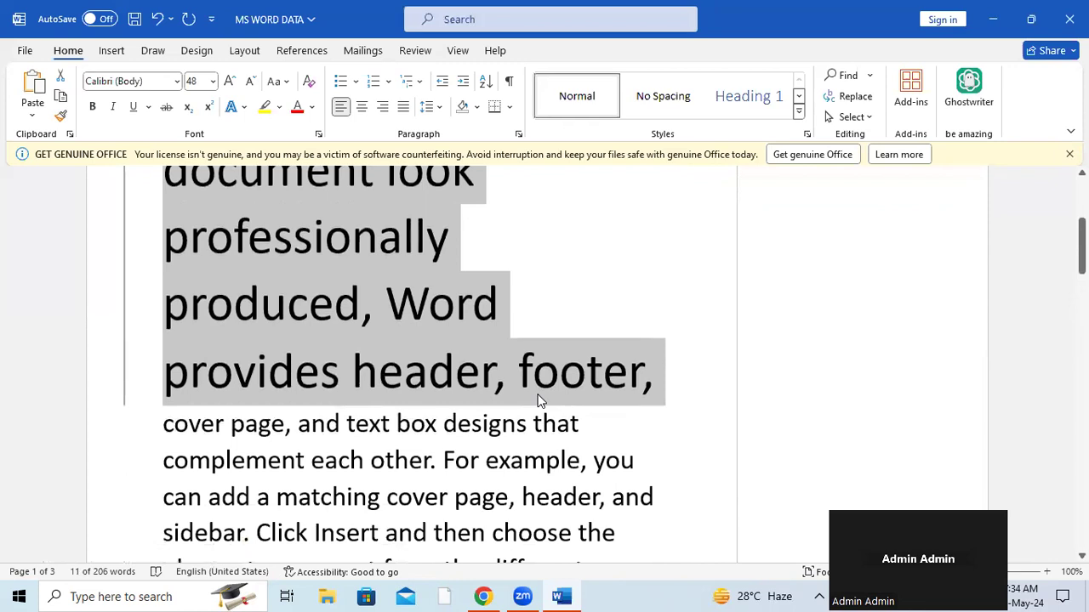
scroll(539, 399, down, 3)
drag(162, 384, 655, 400)
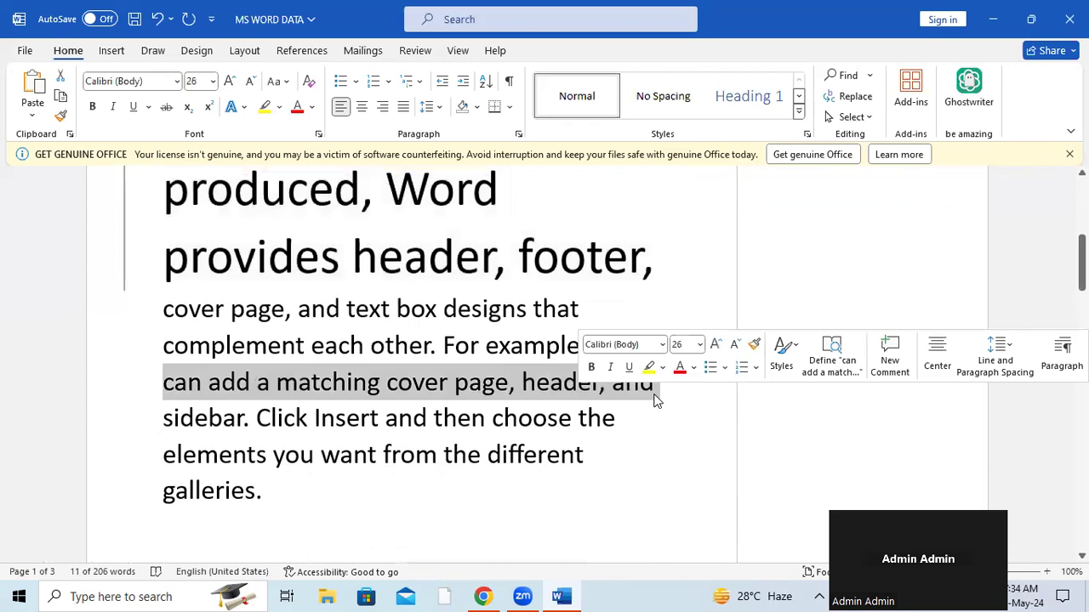
key(ctrl+u)
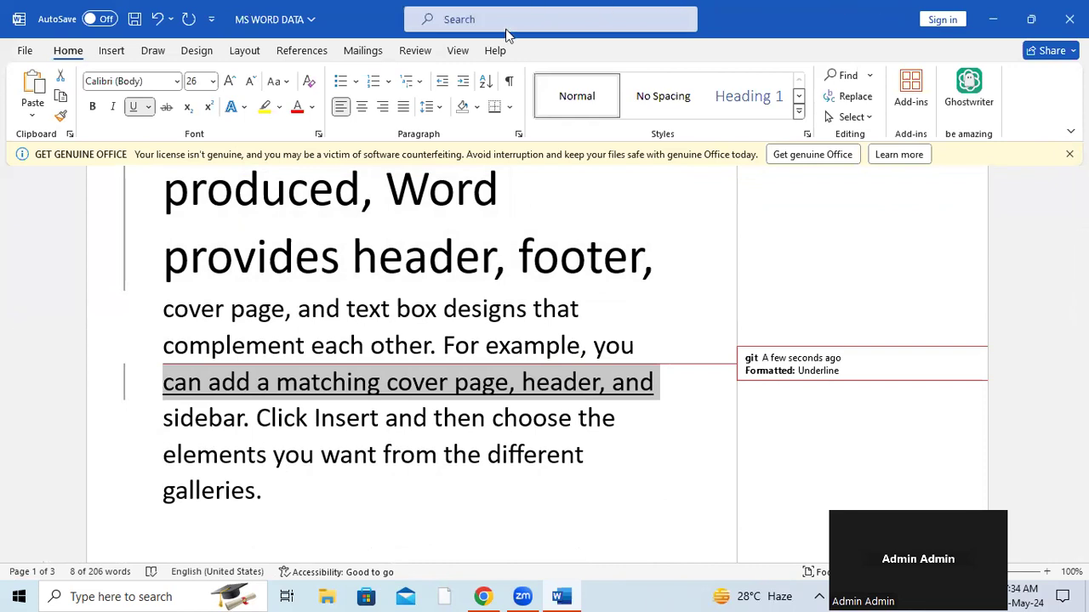
click(430, 56)
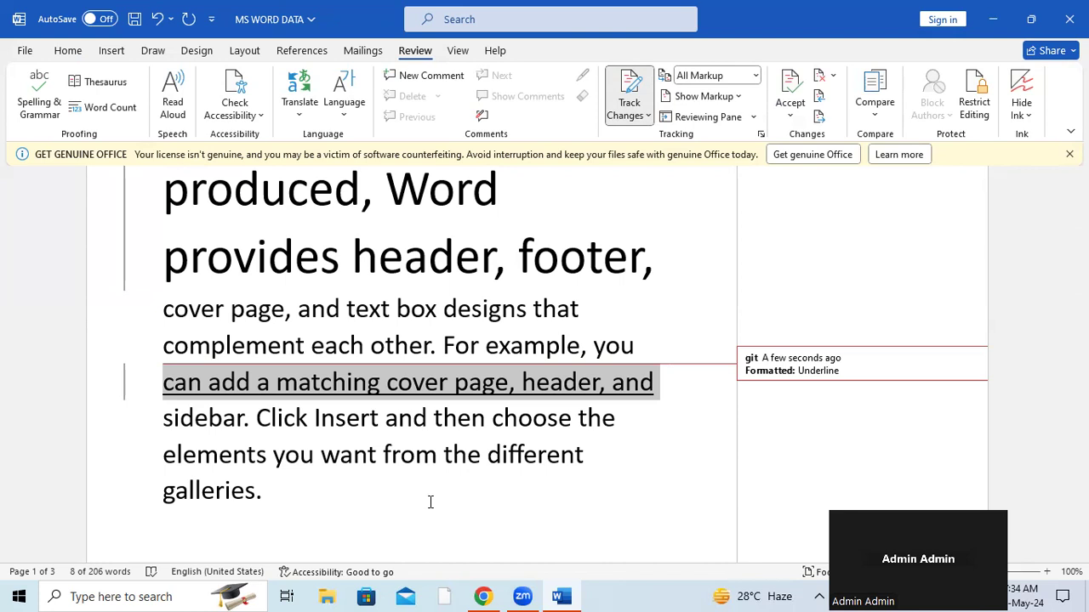
- Lock Track Changes with a password, entering and confirming it
click(645, 115)
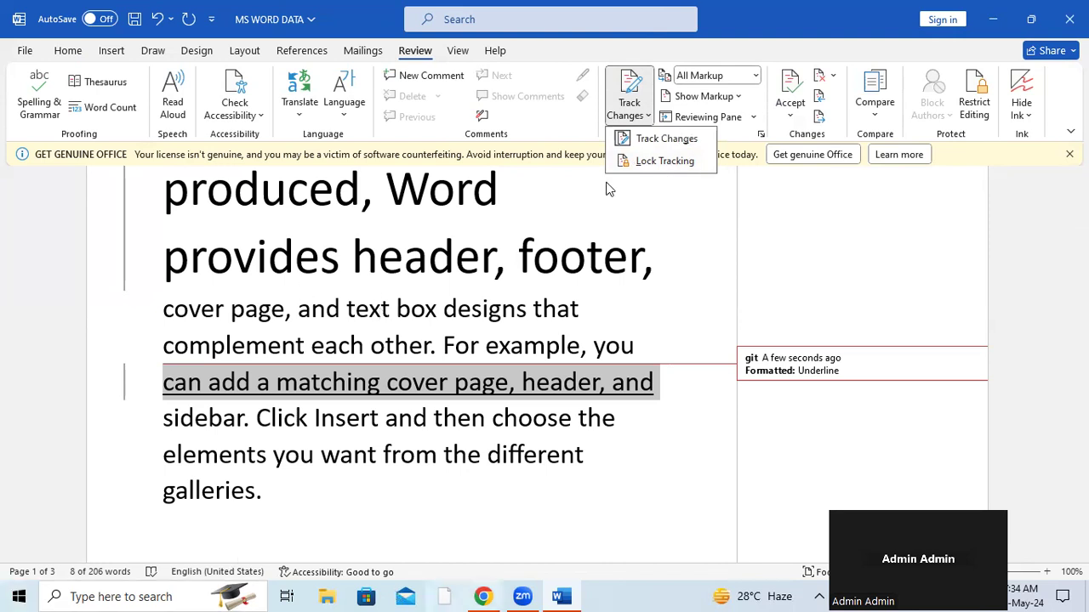
click(648, 161)
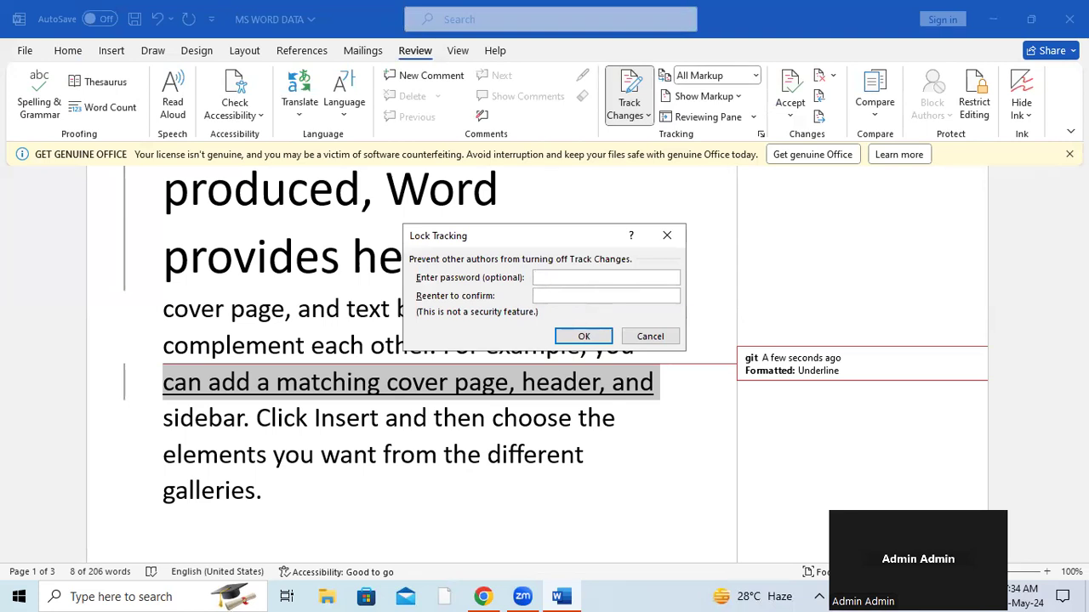
click(567, 296)
click(583, 337)
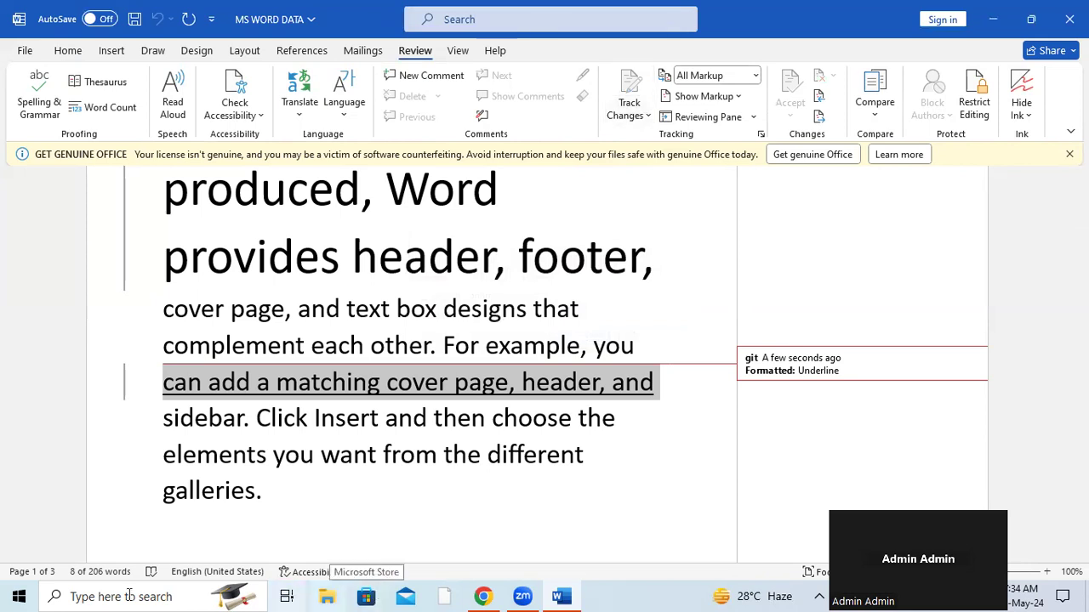
- Delete 'elements you want from the' and 'document lo' as tracked changes, then save
drag(161, 456, 465, 473)
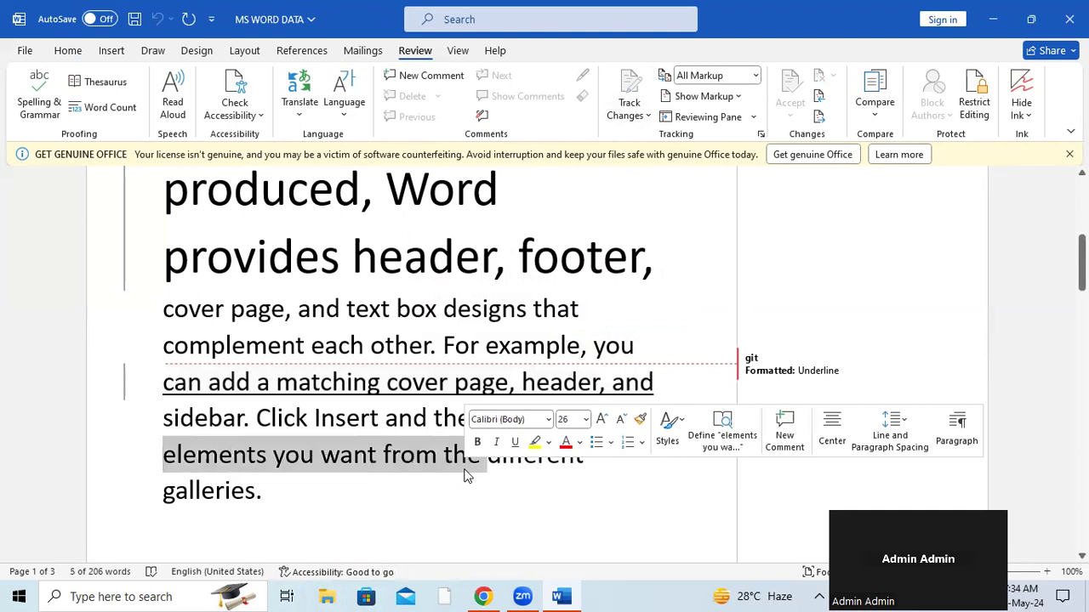
key(Delete)
scroll(465, 471, down, 1)
scroll(468, 472, up, 5)
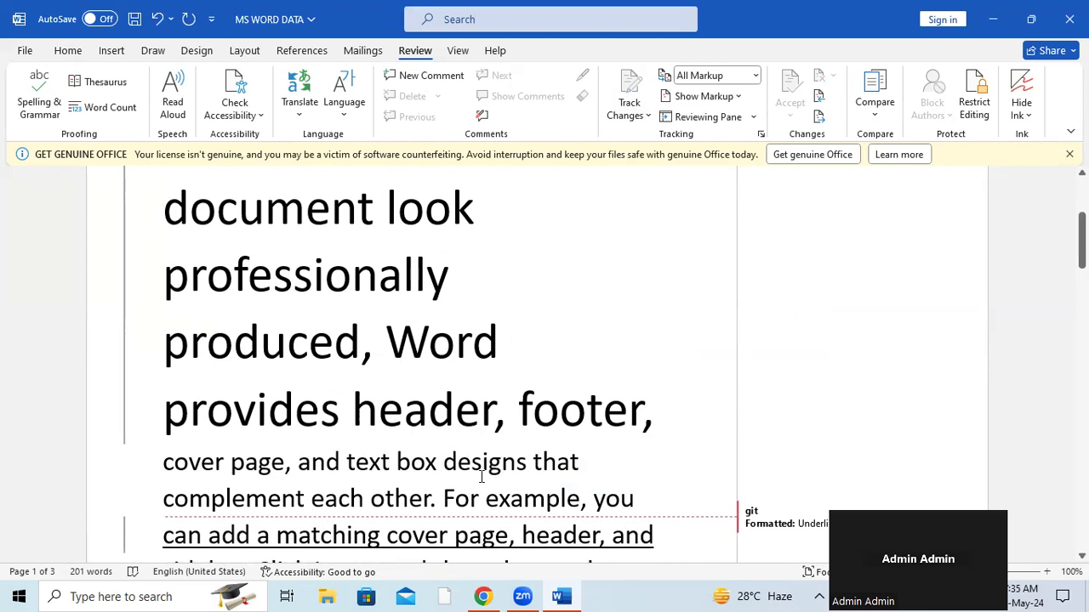
scroll(383, 484, up, 3)
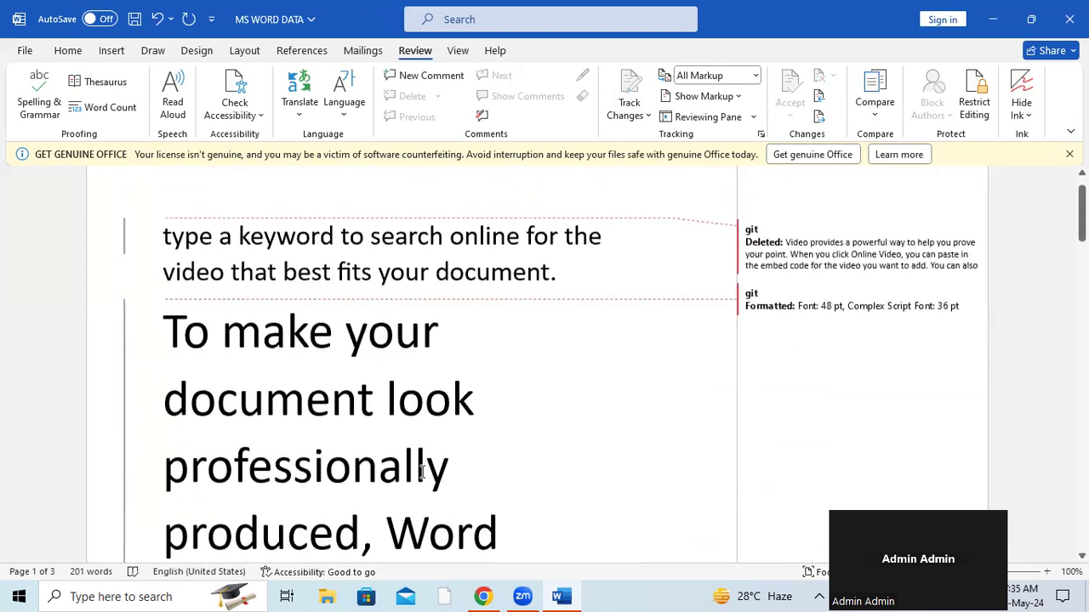
drag(245, 450, 429, 450)
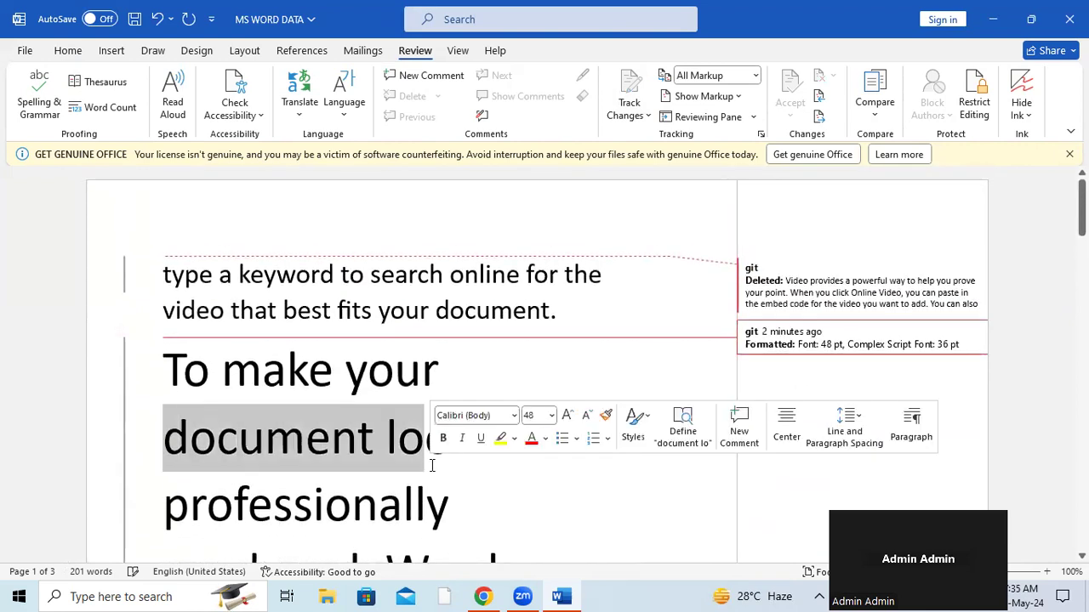
key(BackSpace)
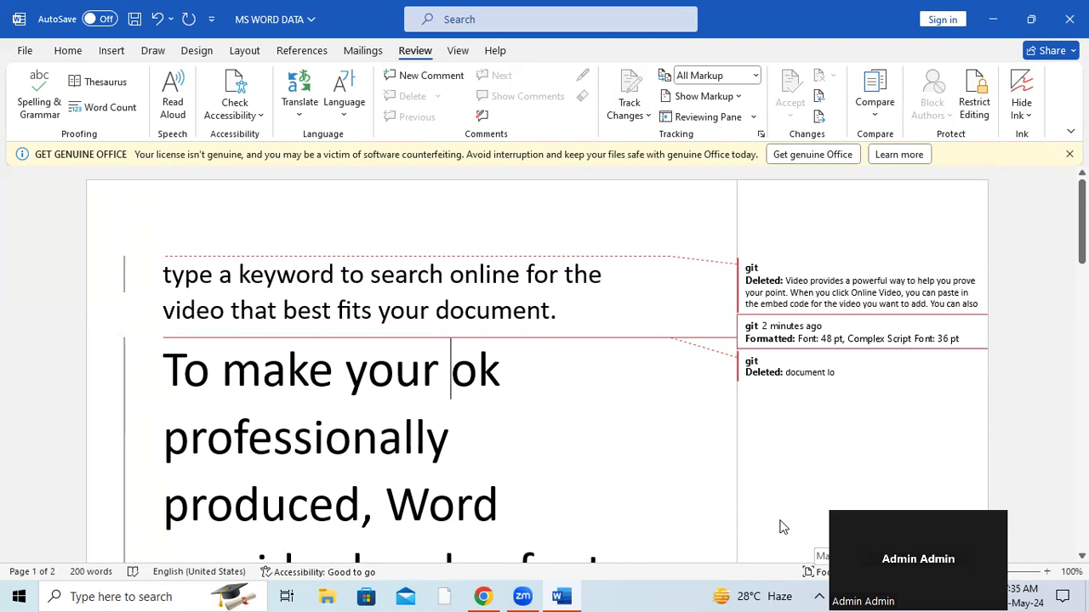
click(25, 53)
click(73, 270)
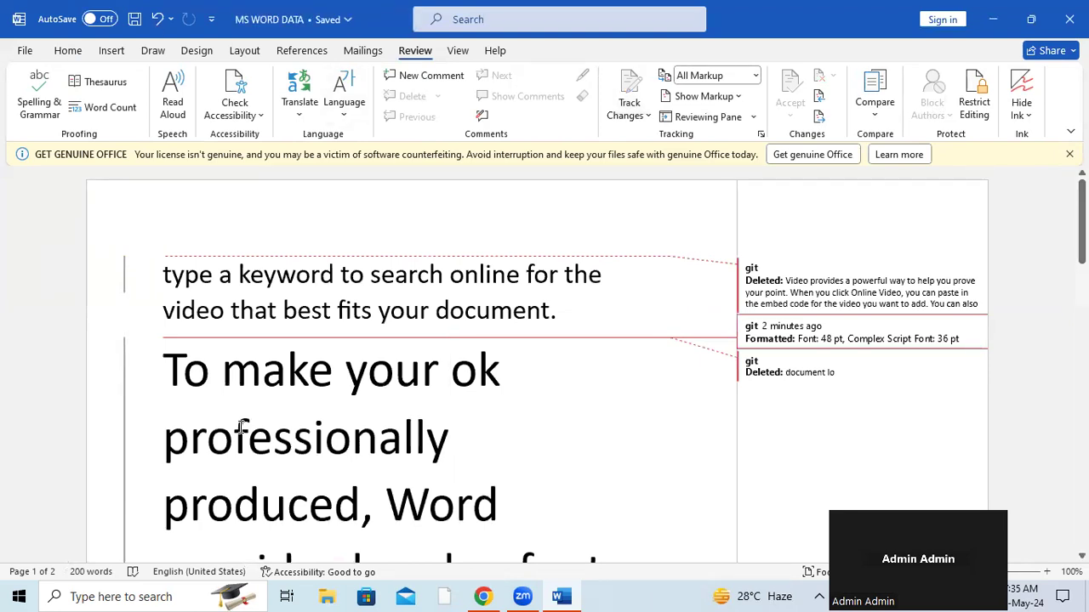
- Unlock change tracking by entering the tracking password in the Unlock Tracking dialog
click(639, 103)
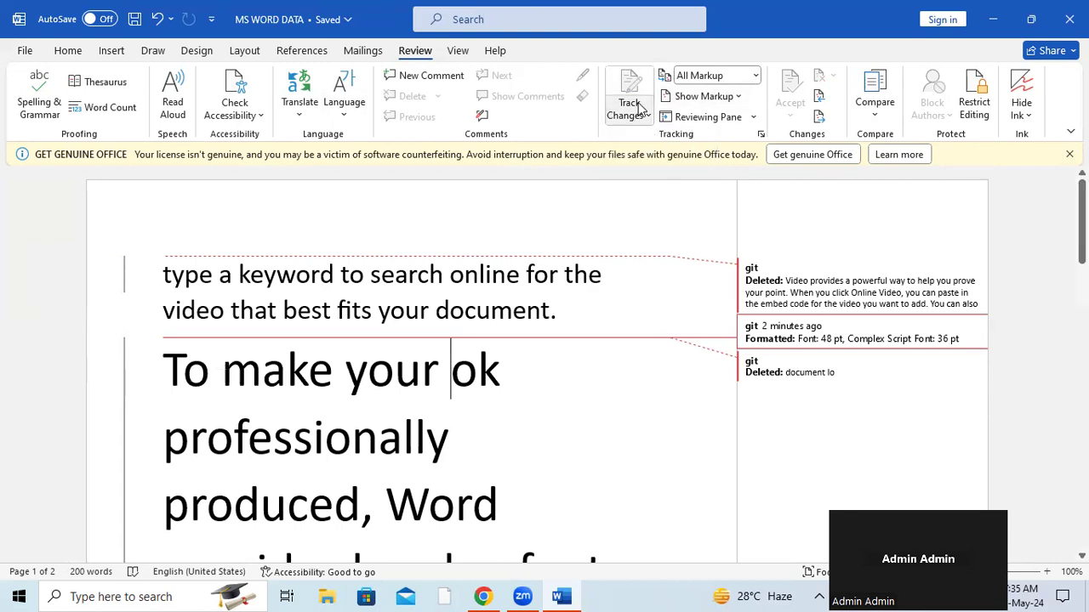
click(640, 114)
click(668, 166)
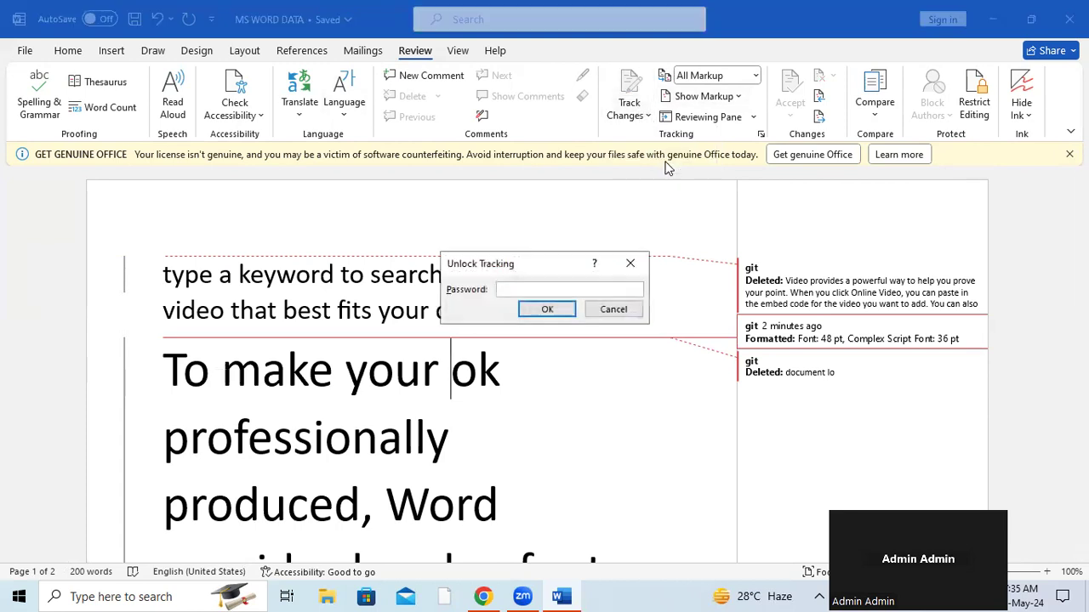
click(564, 313)
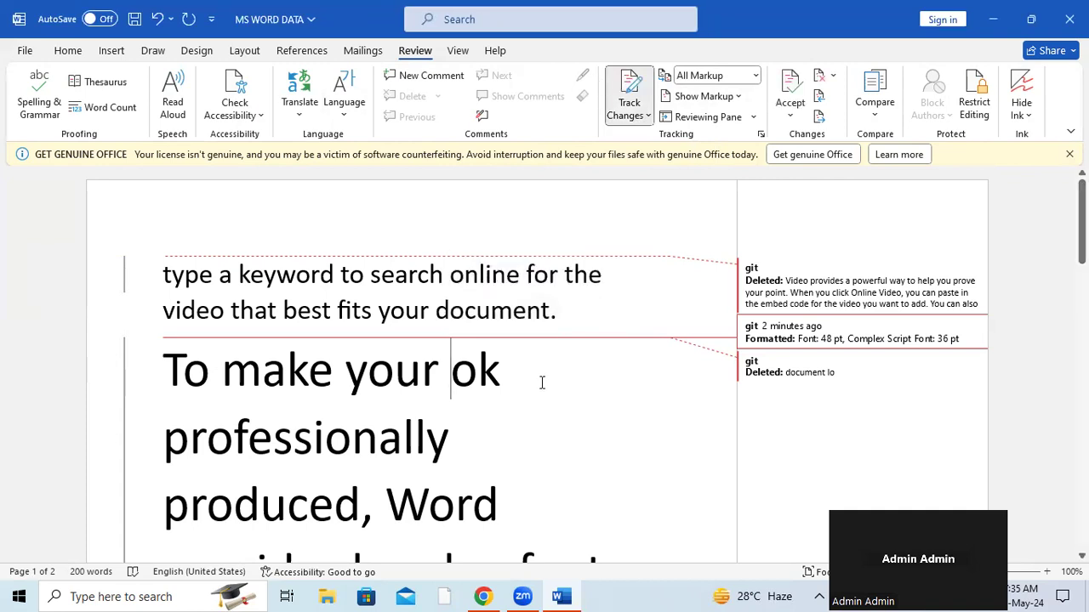
- Preview the document as Original, then as Simple Markup
click(756, 77)
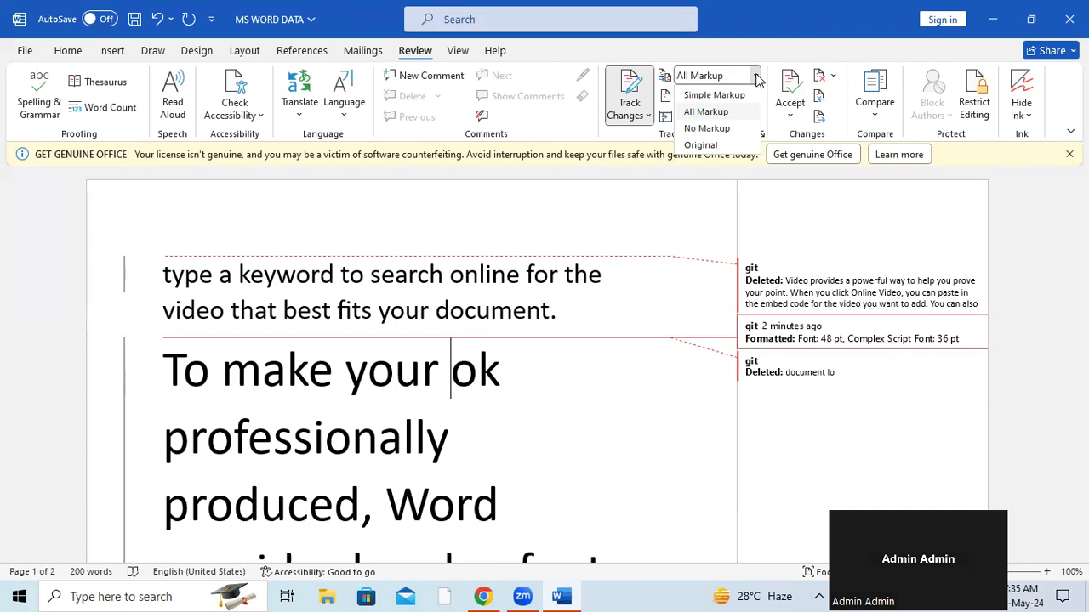
click(734, 145)
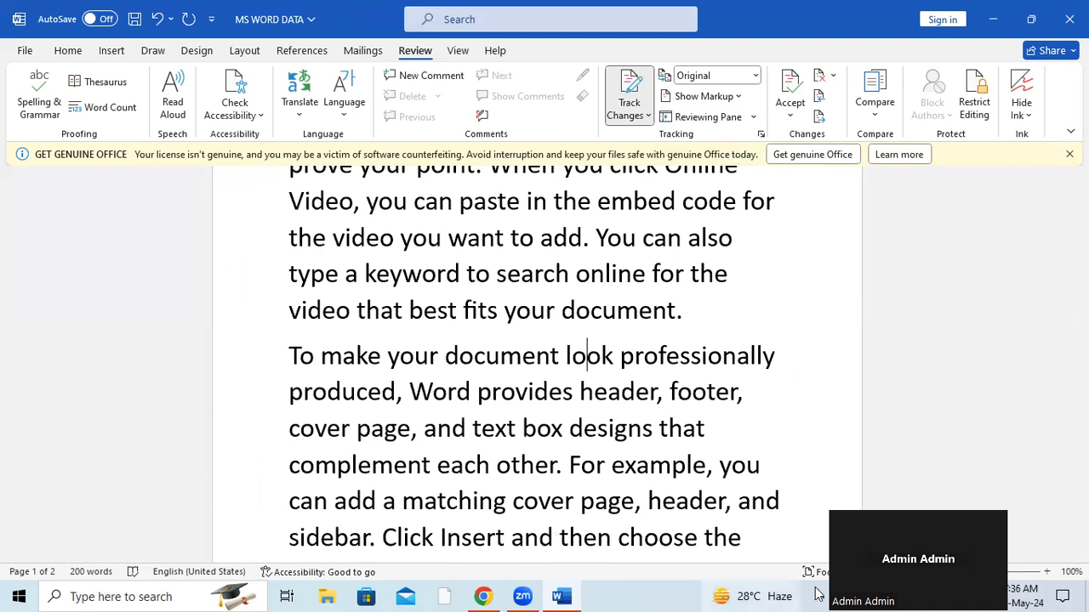
click(755, 76)
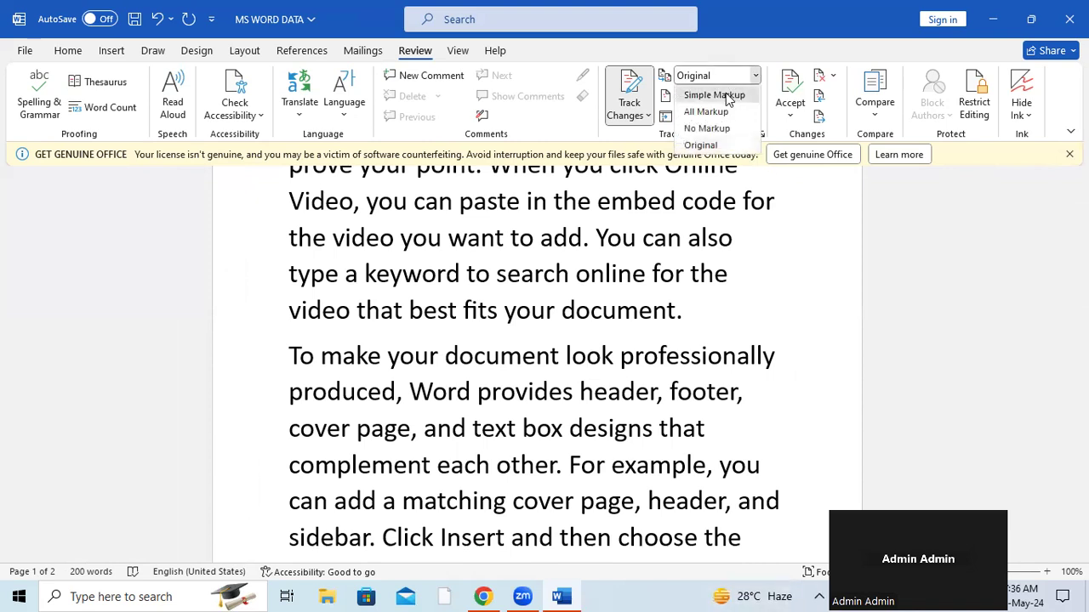
click(725, 96)
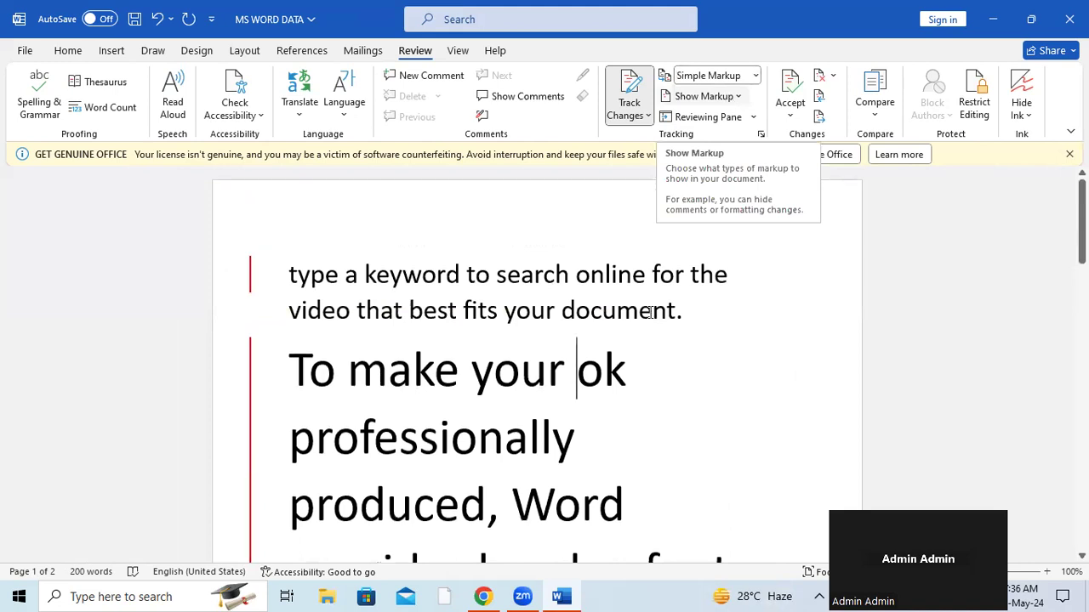
scroll(602, 442, down, 3)
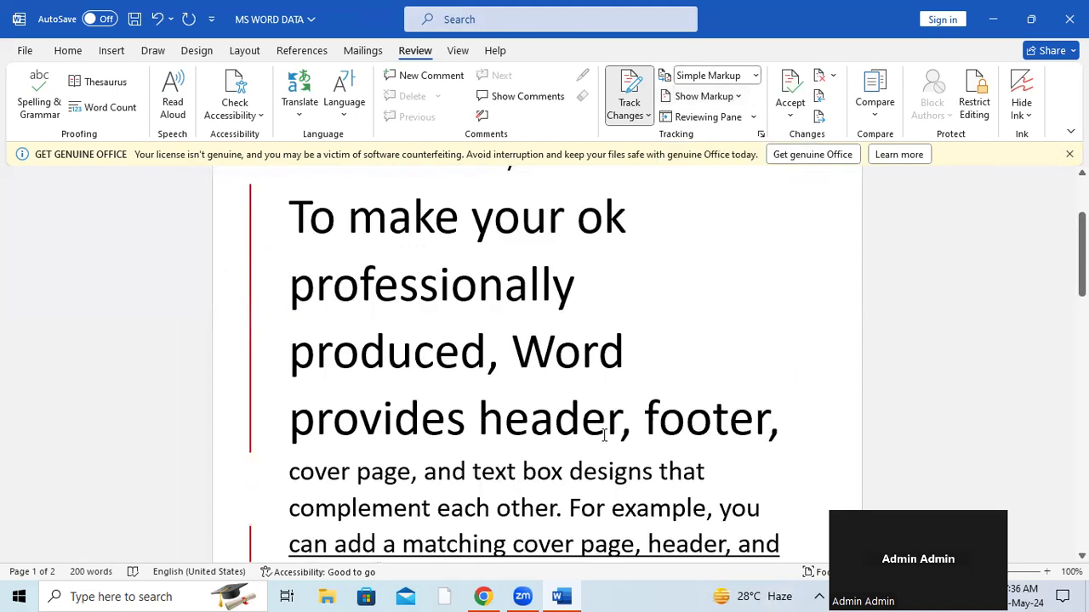
scroll(337, 365, up, 2)
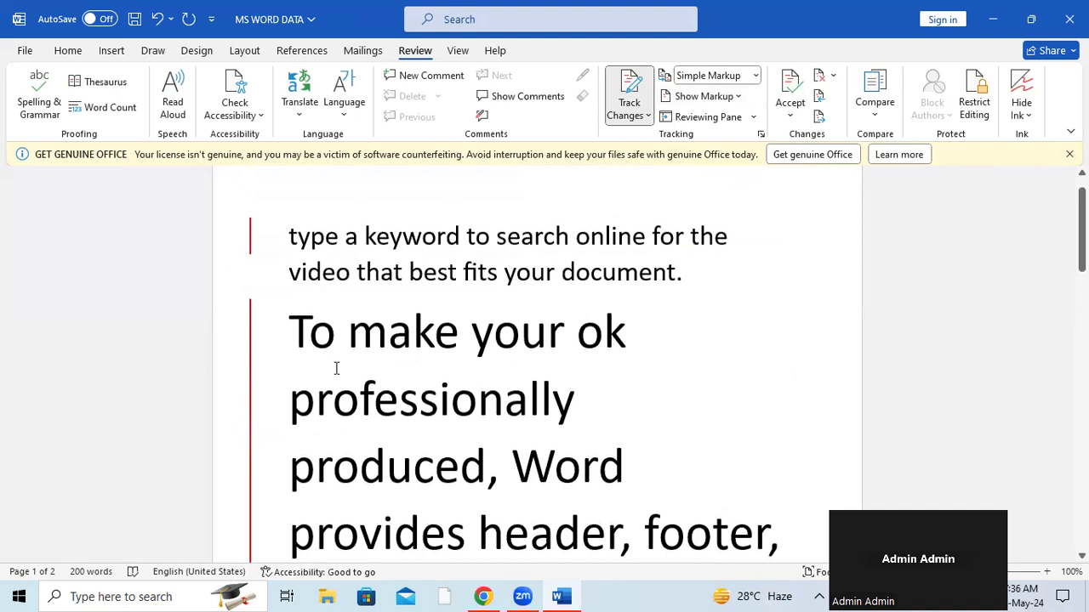
- Switch the review display to No Markup, then settle on All Markup
click(754, 75)
click(757, 73)
click(756, 76)
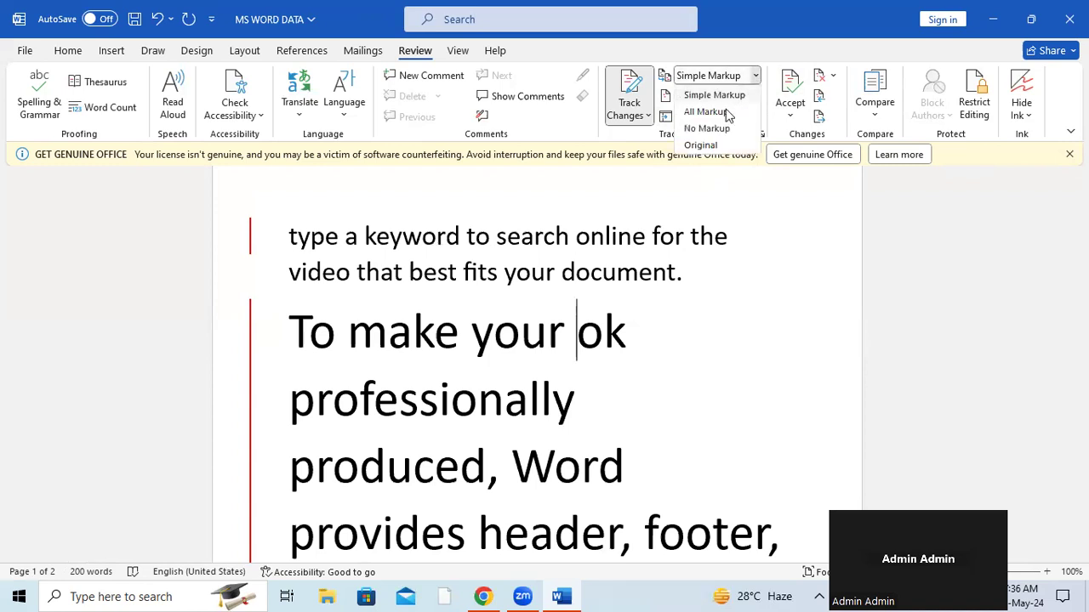
click(706, 129)
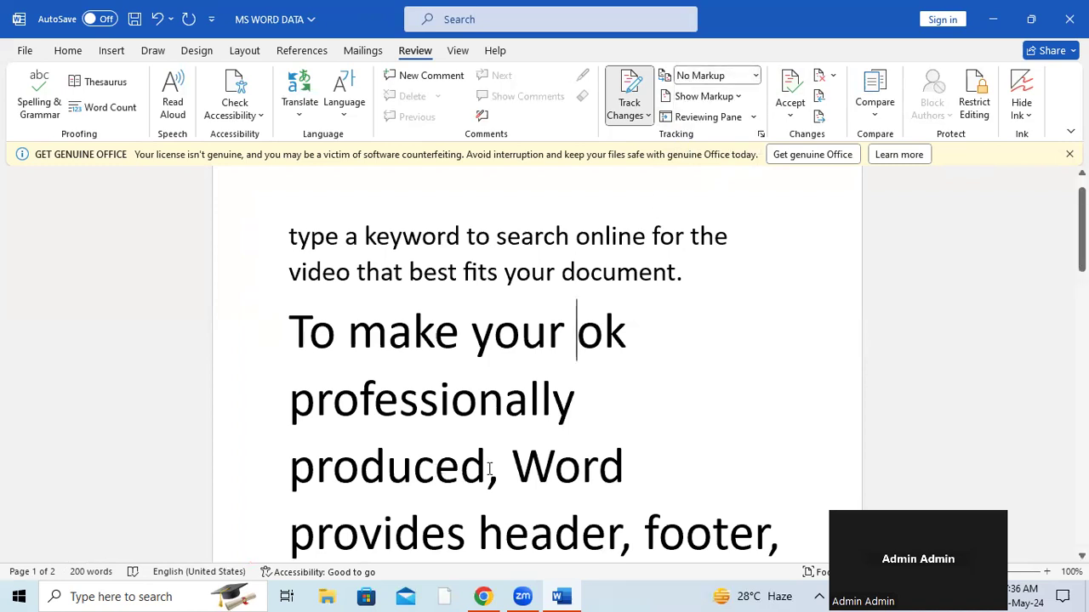
scroll(493, 462, down, 2)
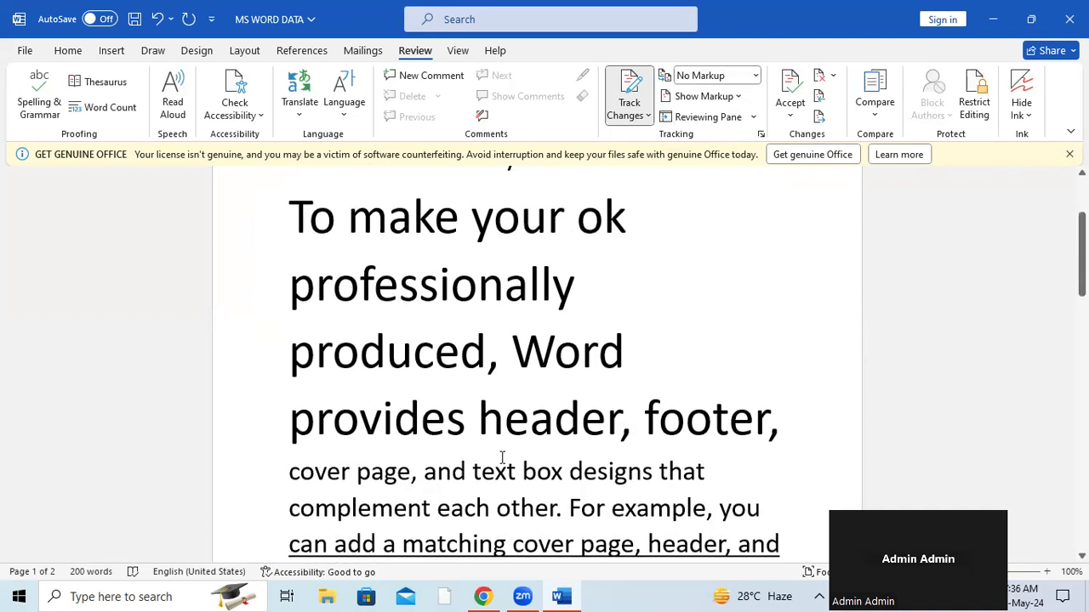
click(755, 75)
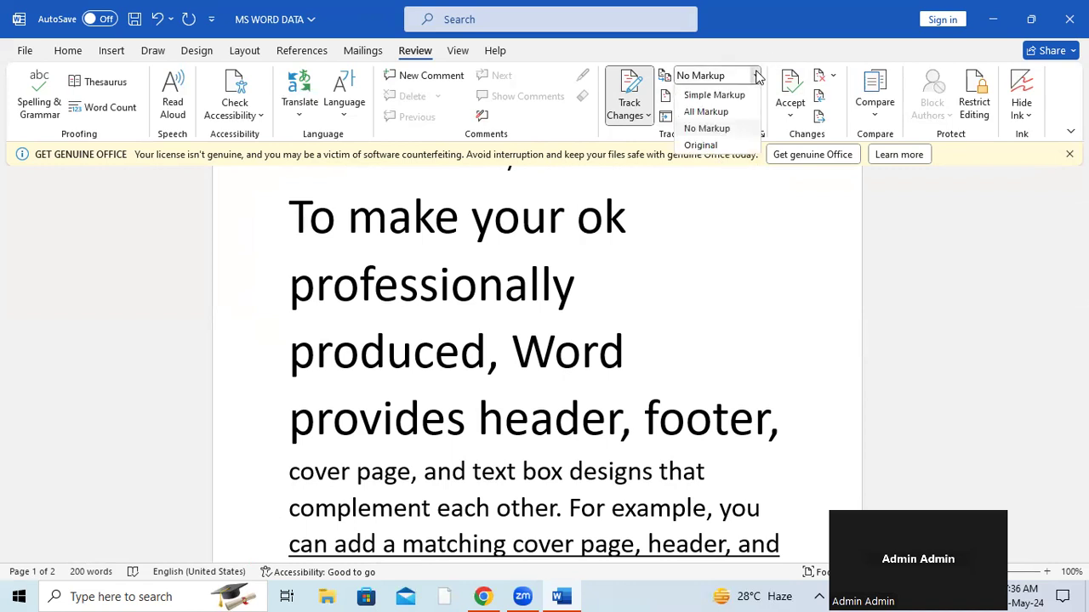
click(723, 112)
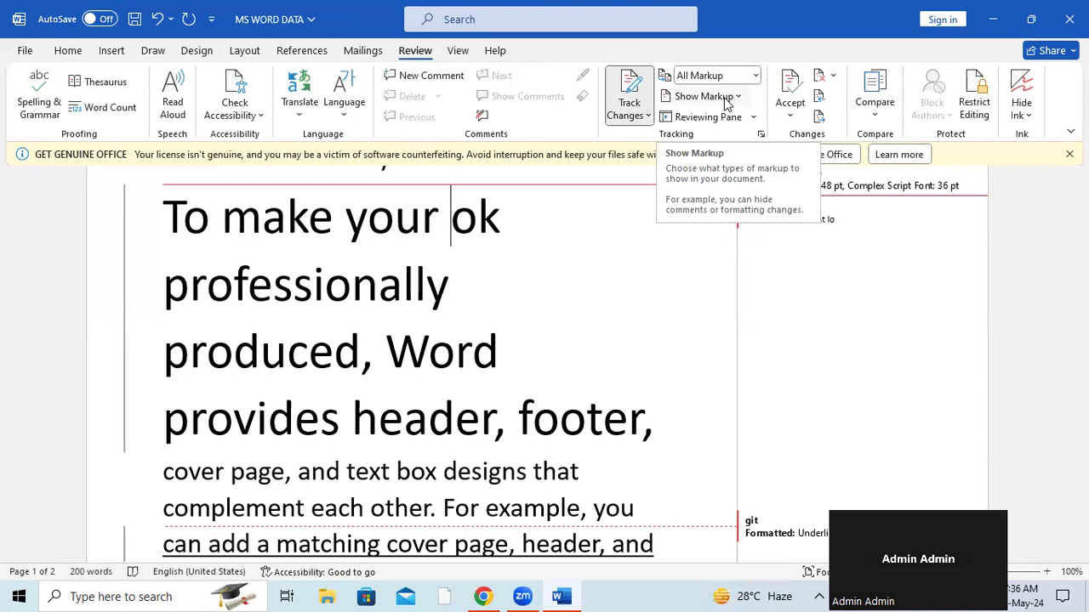
- Make 'box designs that' bold as a tracked formatting change
click(726, 101)
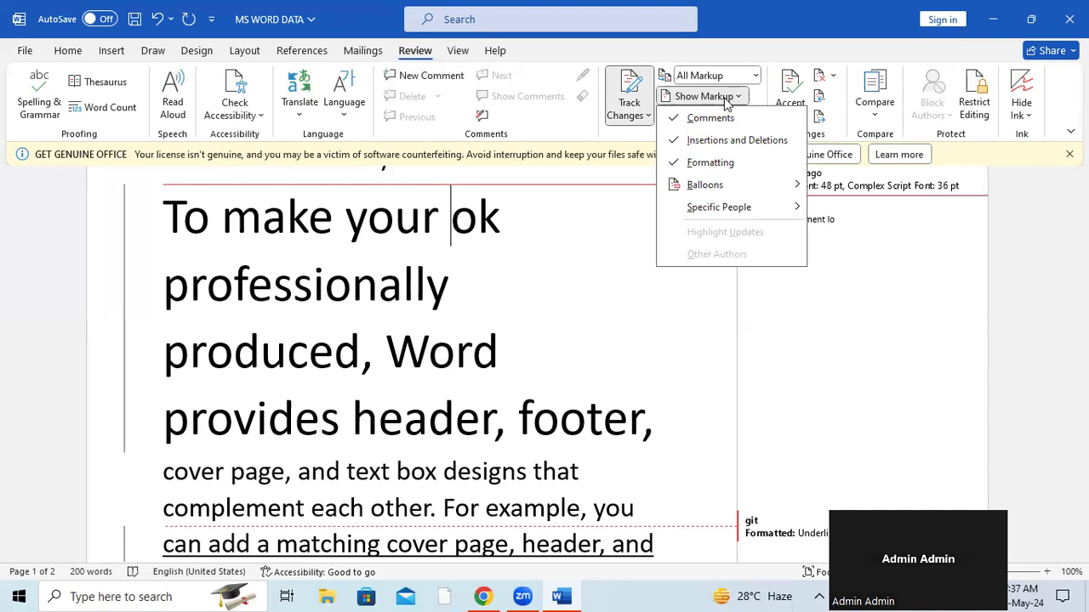
click(410, 466)
drag(400, 469, 598, 481)
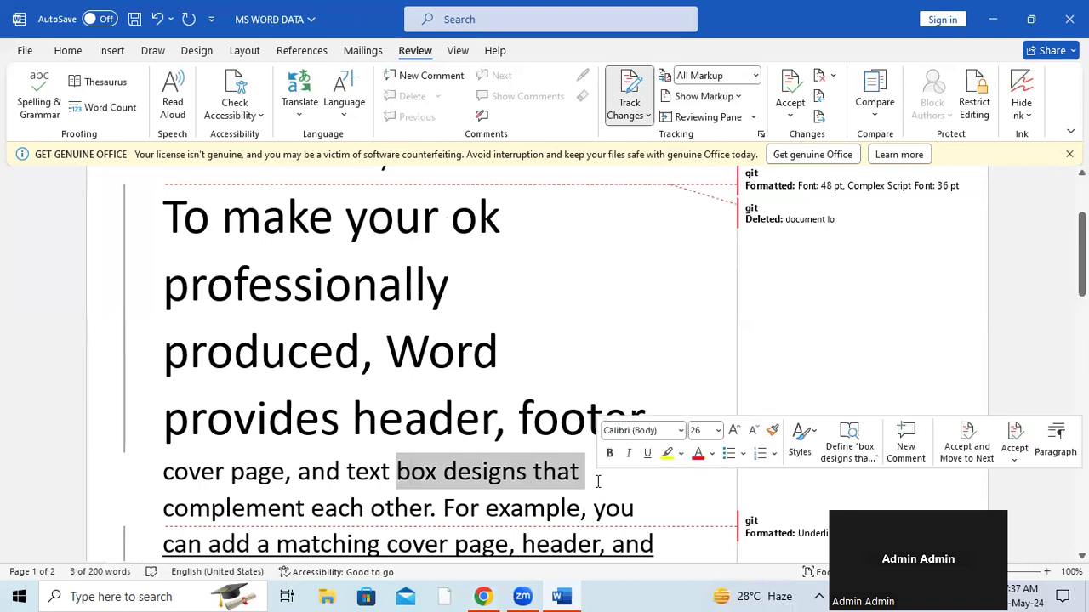
key(ctrl+b)
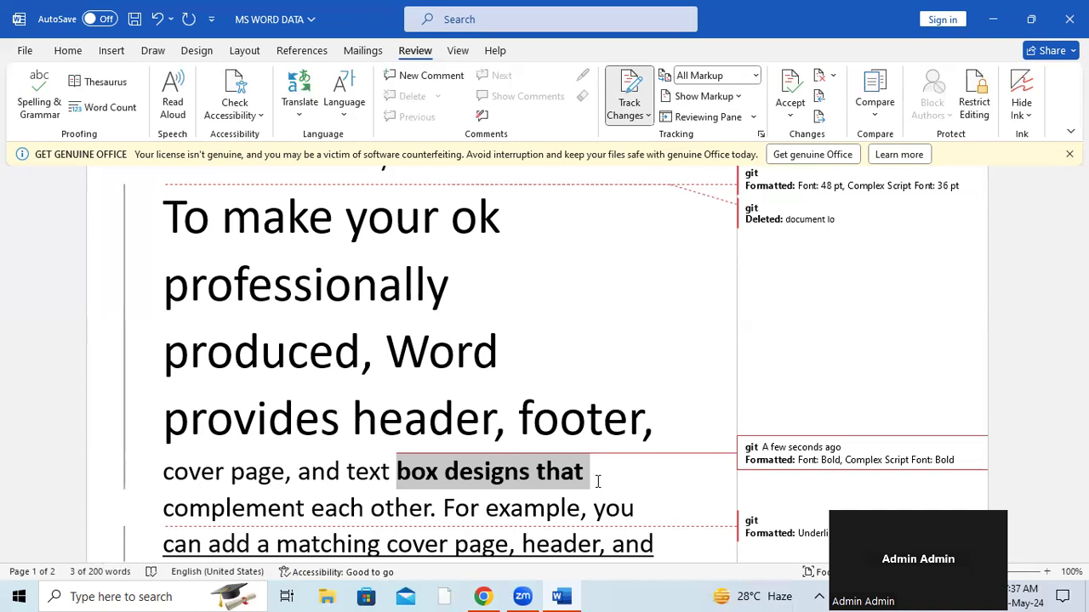
- Try comments-and-formatting balloons, then set Balloons to Show All Revisions Inline
click(728, 100)
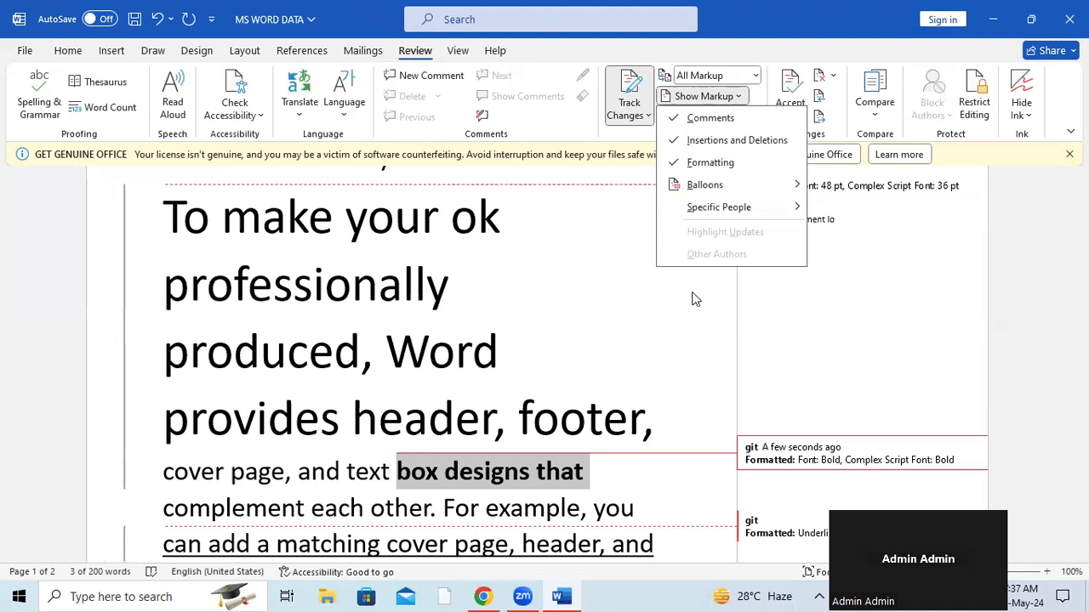
mouse_move(798, 186)
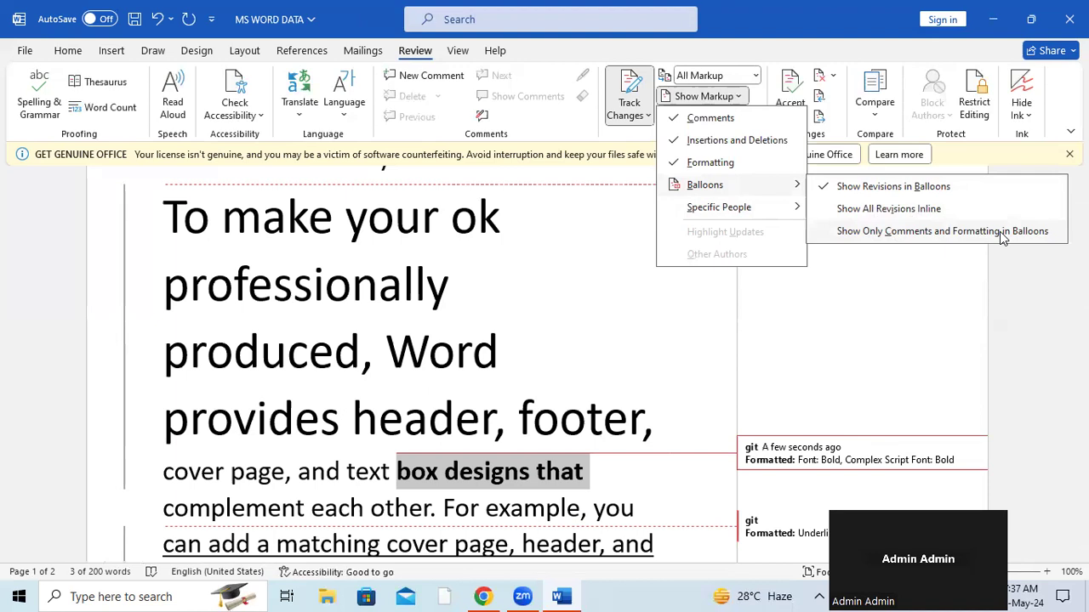
click(924, 232)
scroll(683, 396, up, 1)
scroll(699, 391, up, 2)
scroll(699, 390, down, 3)
scroll(699, 390, down, 3)
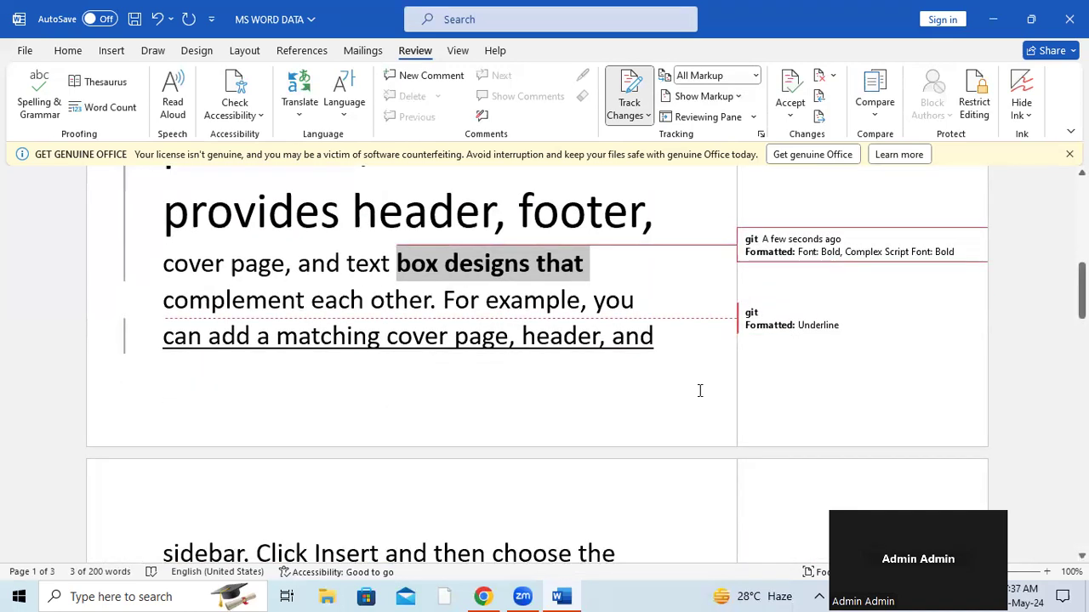
scroll(699, 390, up, 2)
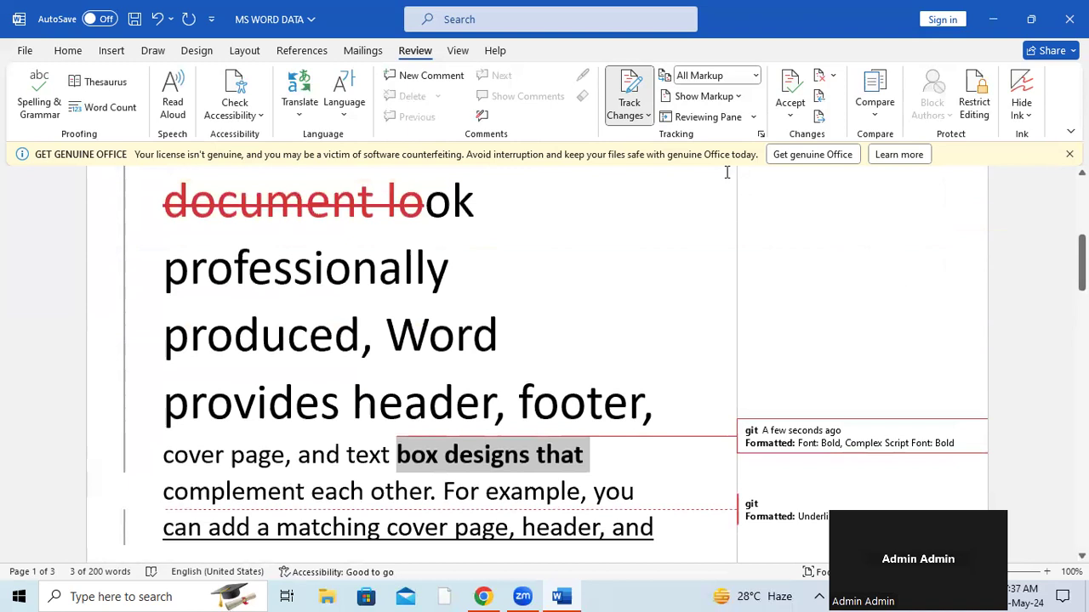
click(740, 102)
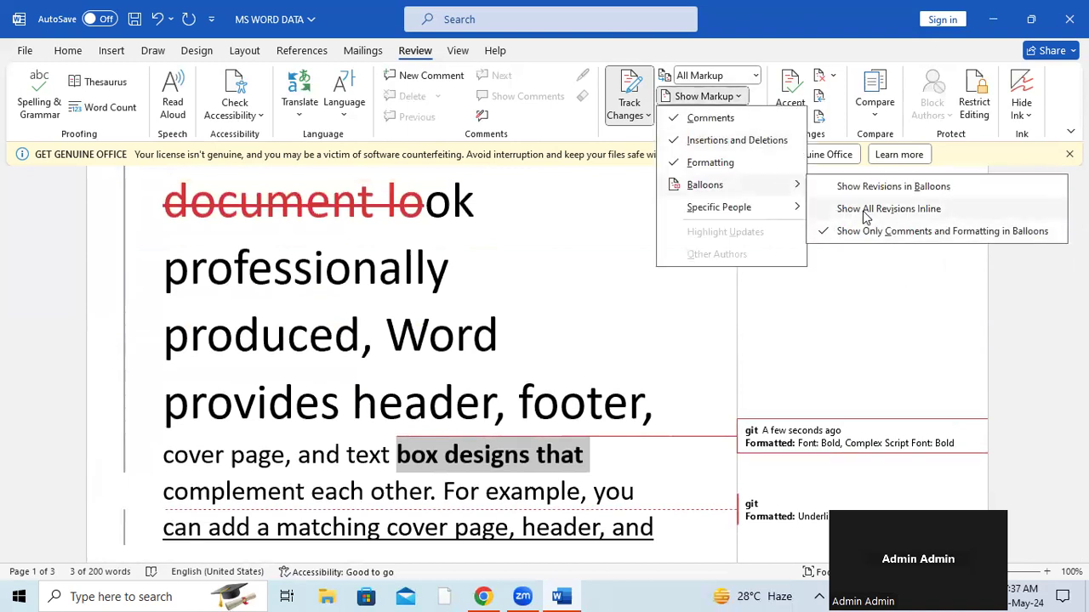
click(865, 217)
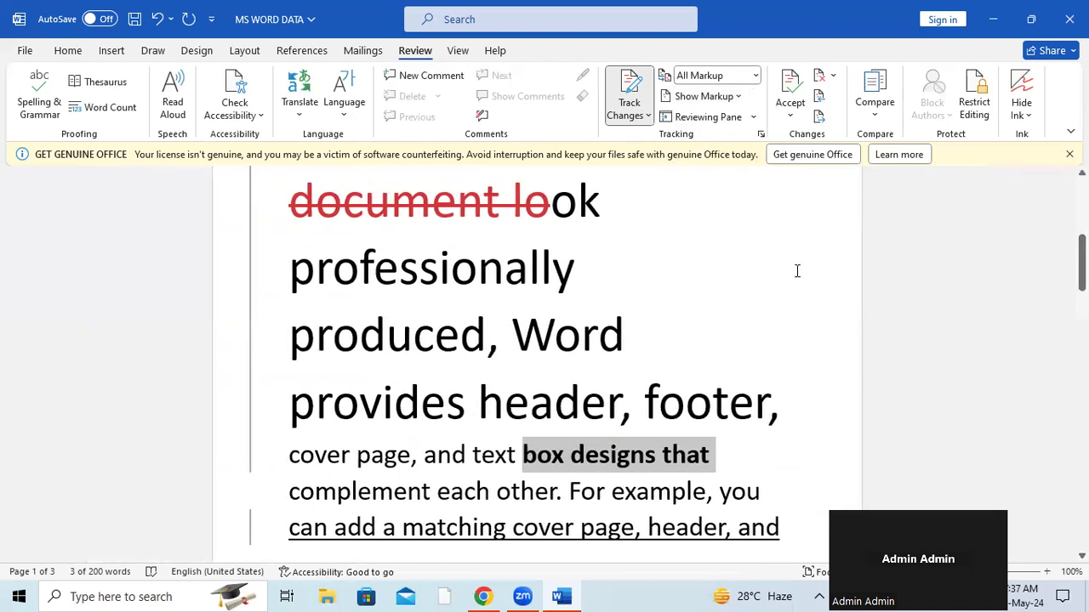
scroll(722, 308, up, 2)
scroll(723, 308, up, 1)
scroll(722, 308, up, 2)
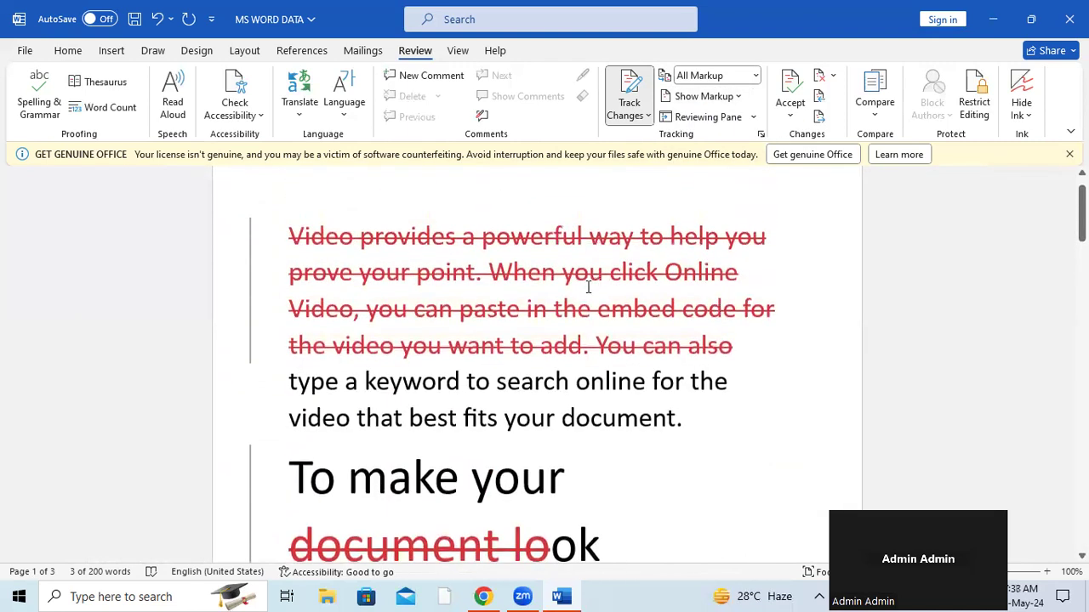
mouse_move(587, 286)
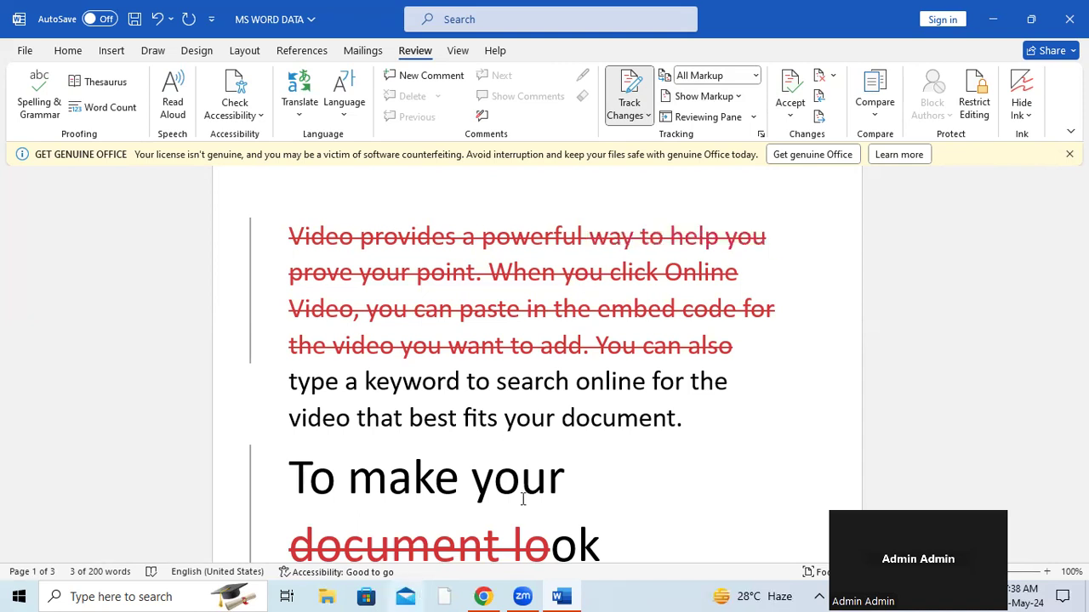
mouse_move(529, 477)
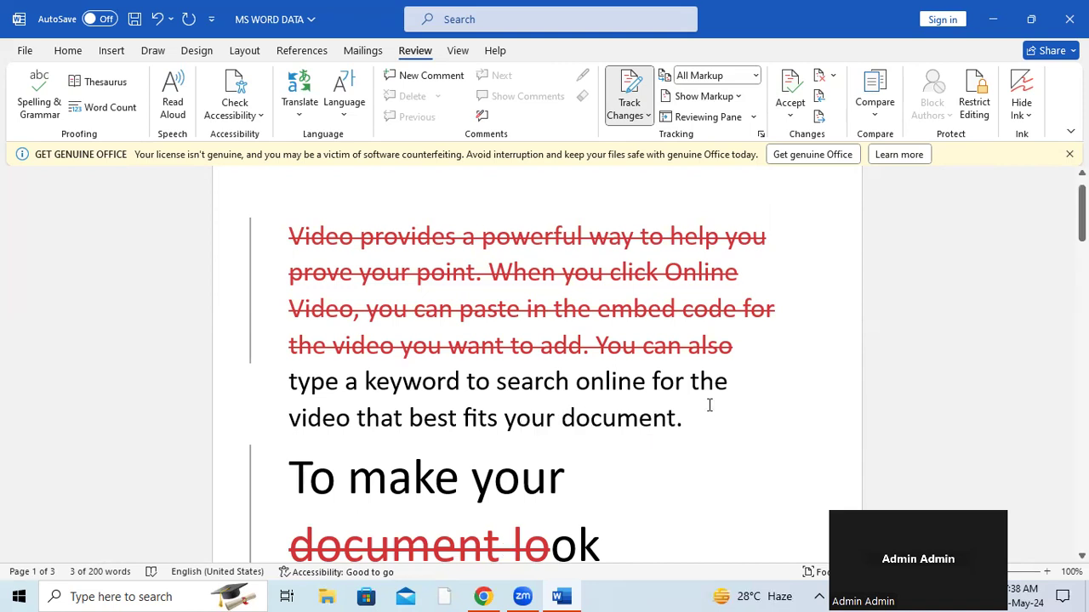
scroll(710, 406, down, 5)
scroll(664, 357, down, 2)
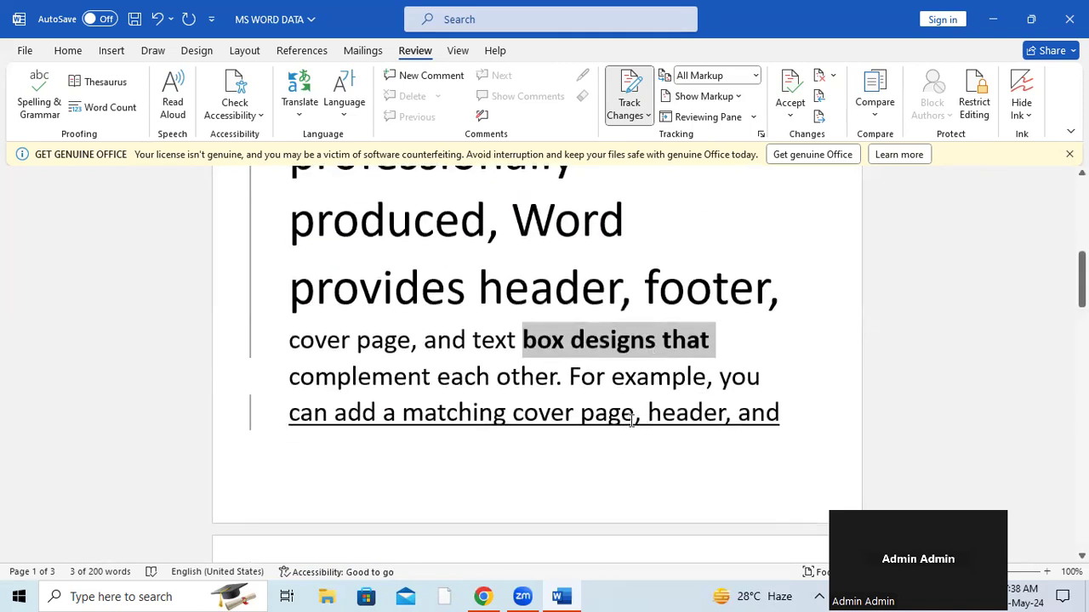
mouse_move(631, 420)
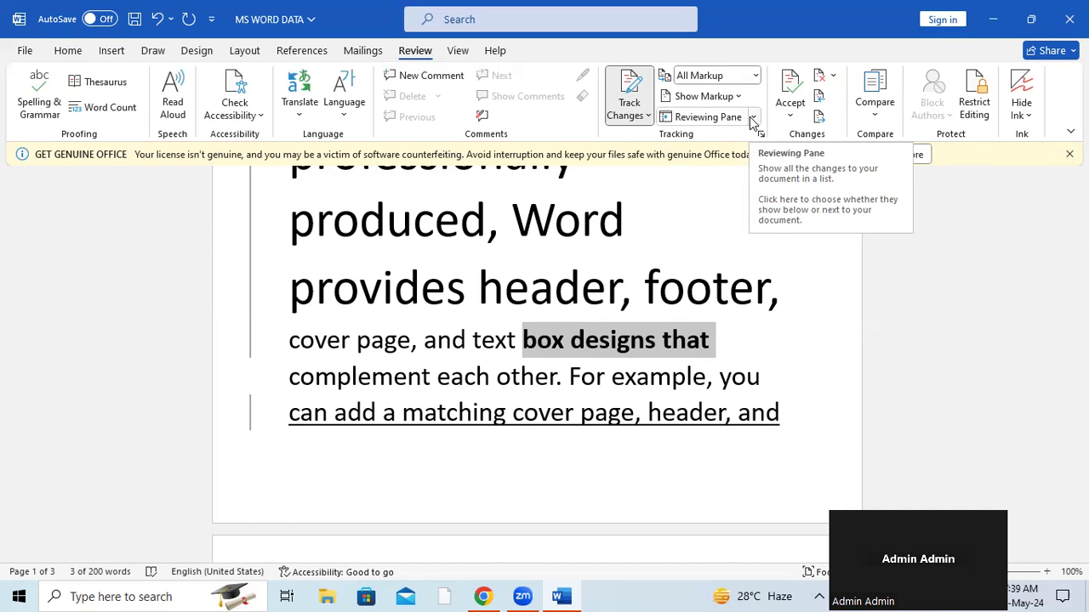
click(752, 118)
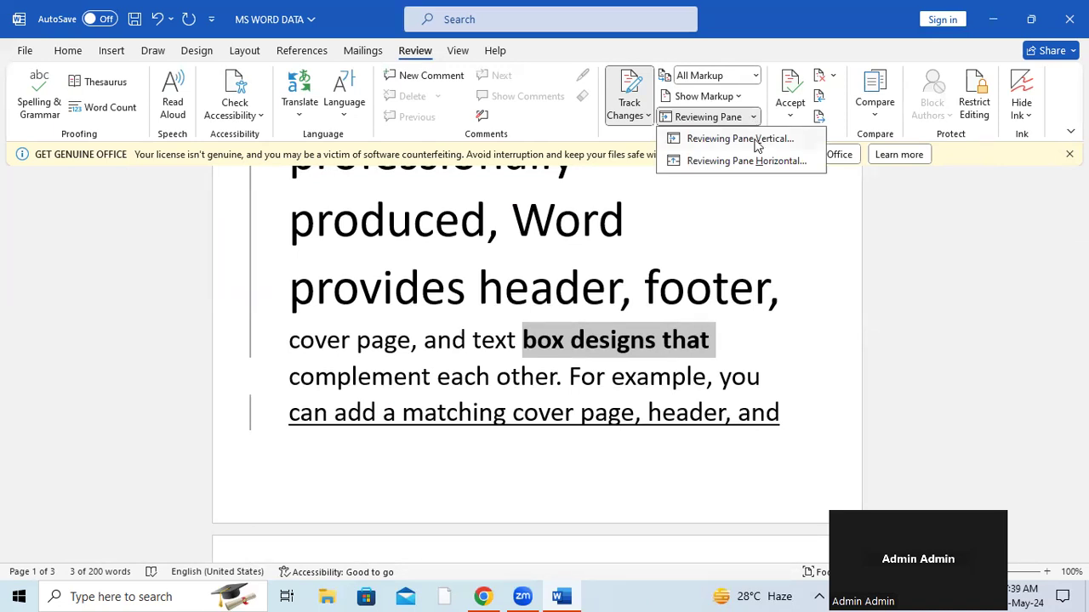
click(755, 142)
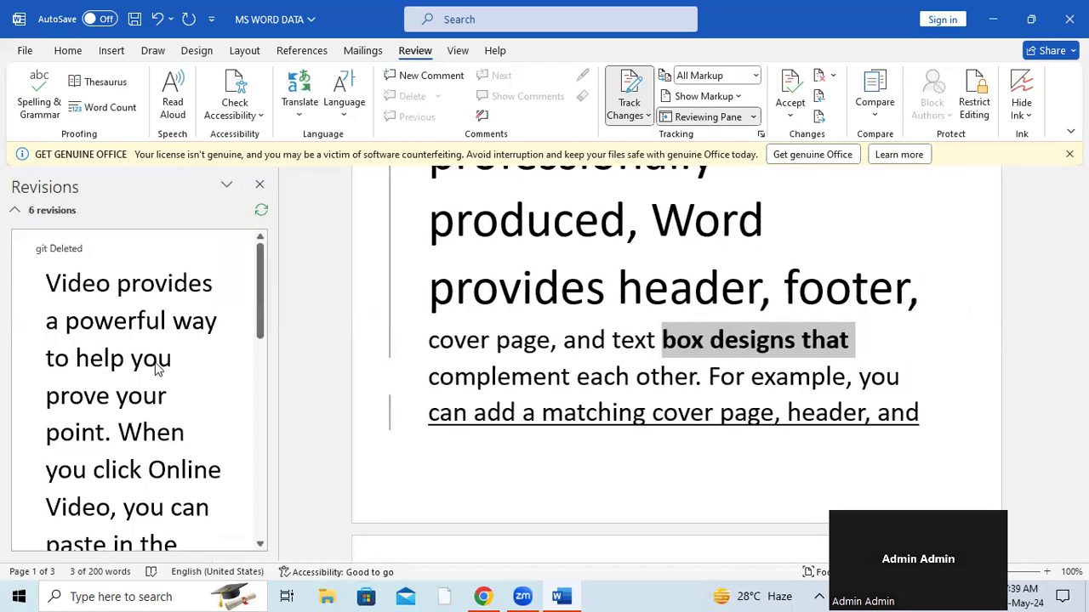
scroll(156, 369, down, 3)
scroll(156, 370, down, 3)
scroll(162, 367, down, 2)
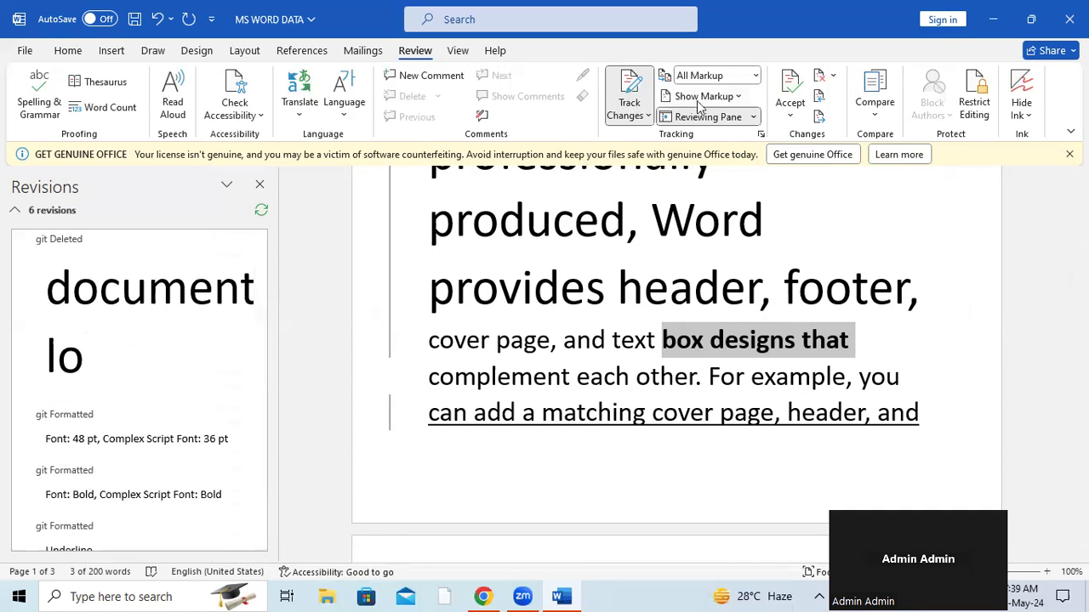
click(754, 118)
click(709, 161)
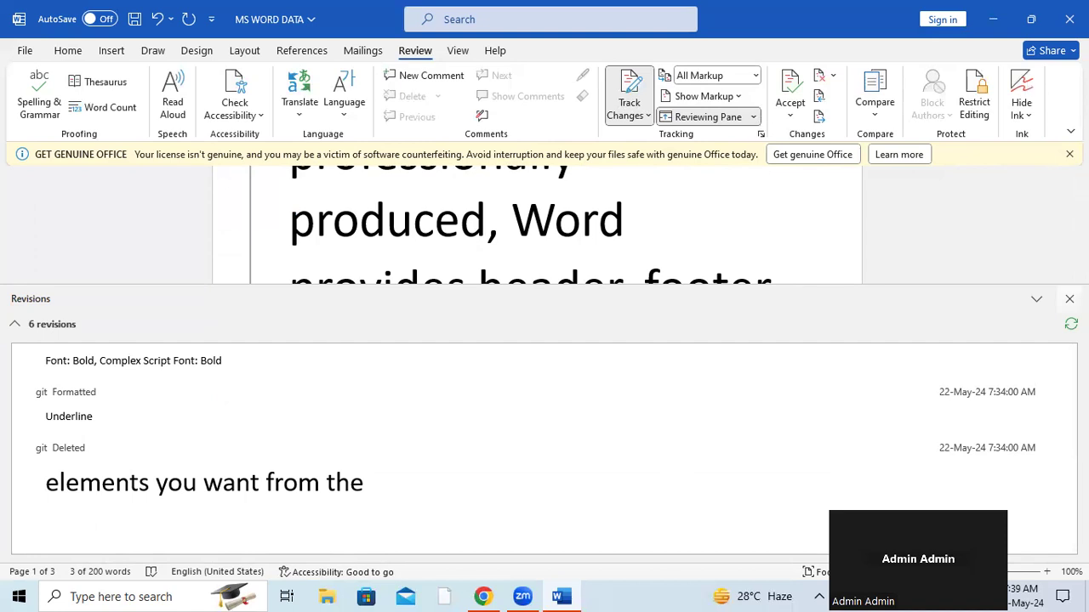
key(alt+shift+c)
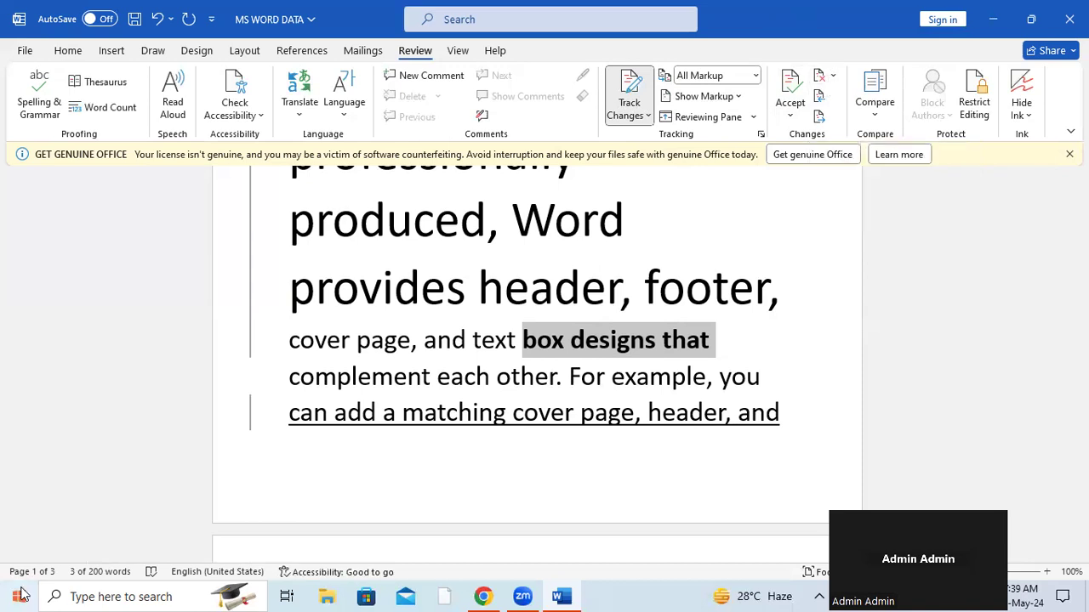
- Undo the recent edits and set Balloons back to Show Revisions in Balloons
key(ctrl+z)
key(ctrl+z)
key(ctrl+z)
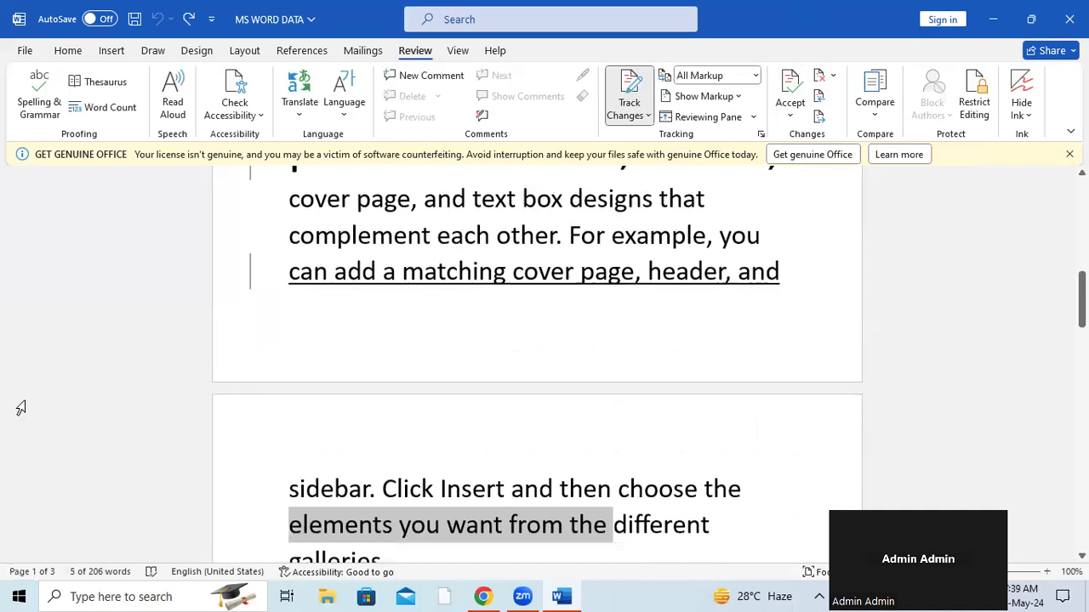
click(726, 100)
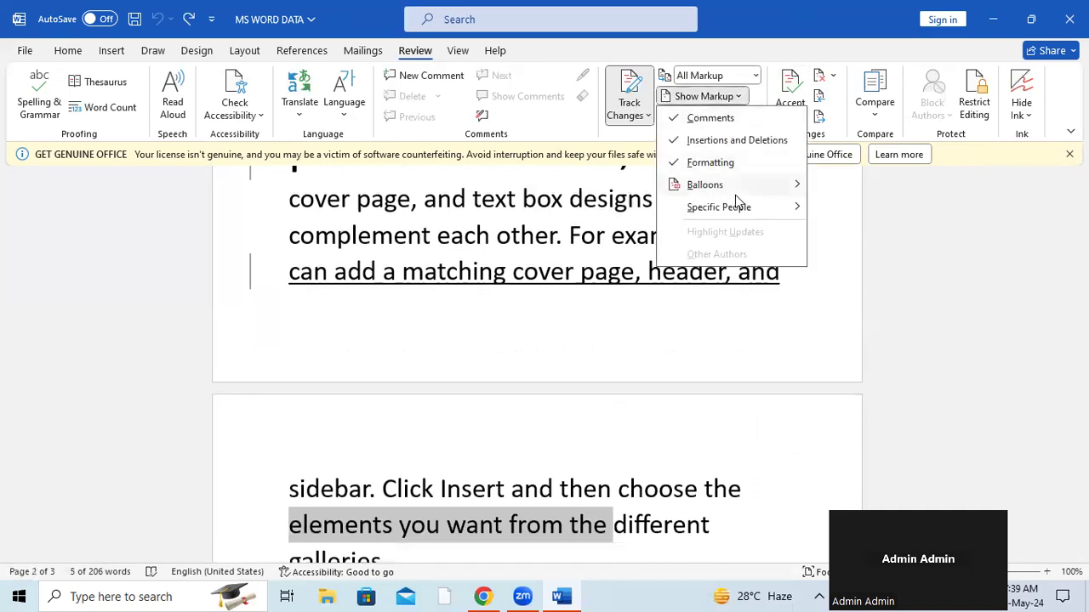
mouse_move(775, 188)
click(846, 187)
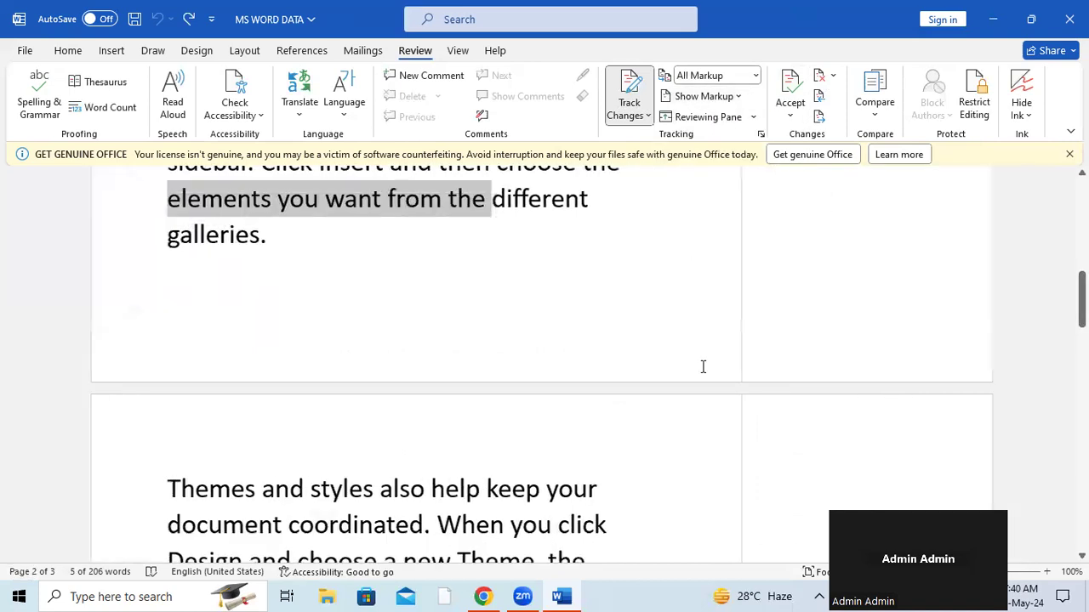
scroll(697, 400, up, 2)
scroll(695, 403, up, 3)
scroll(695, 404, up, 4)
scroll(695, 405, up, 1)
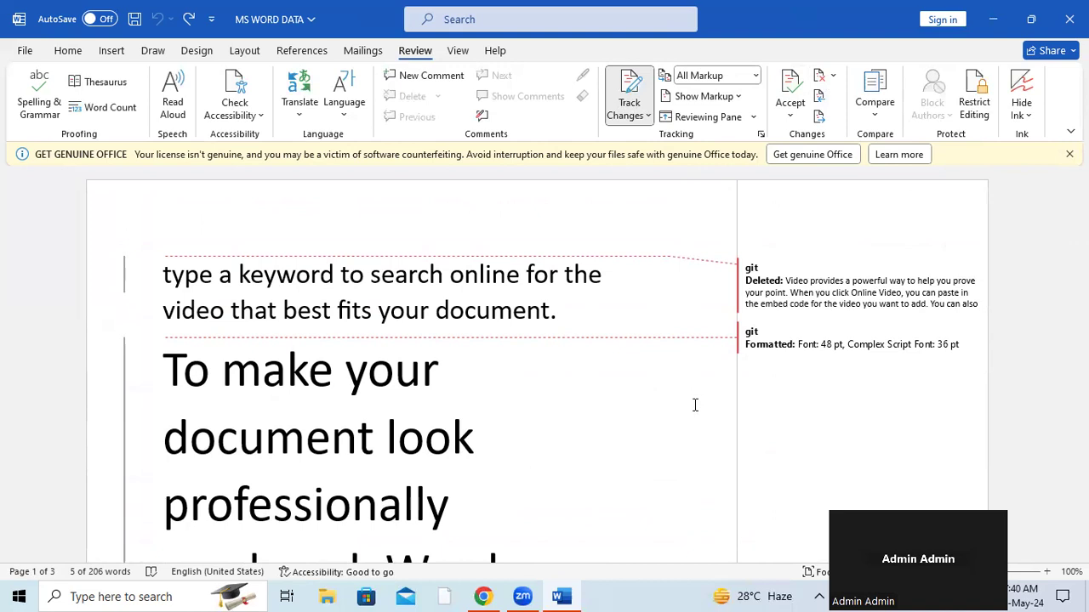
- Select the paragraph beginning 'type a keyword' and accept its change, moving to the next
key(ctrl+a)
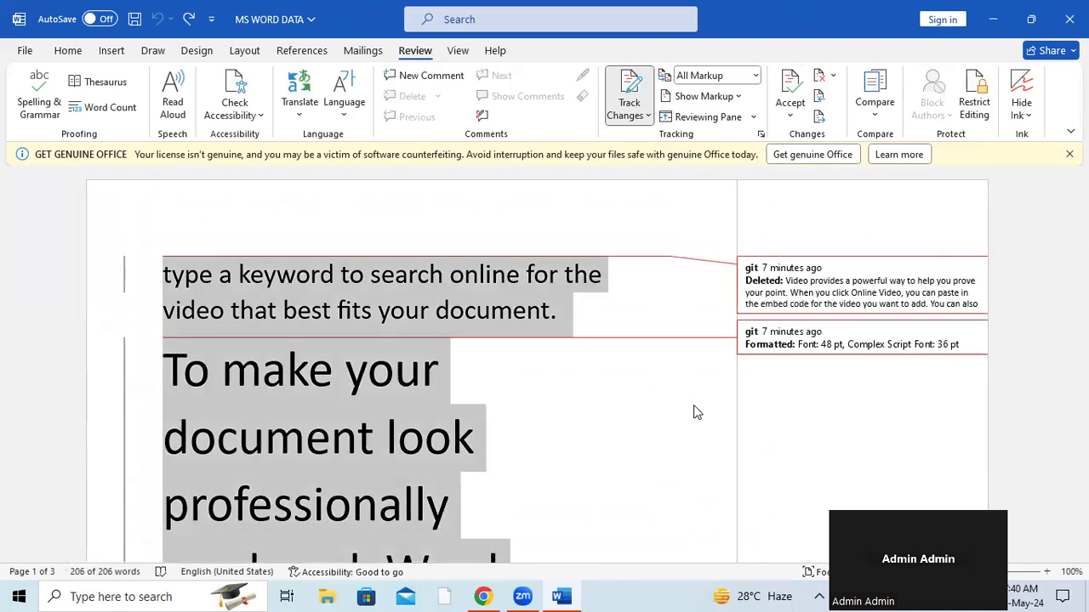
click(799, 124)
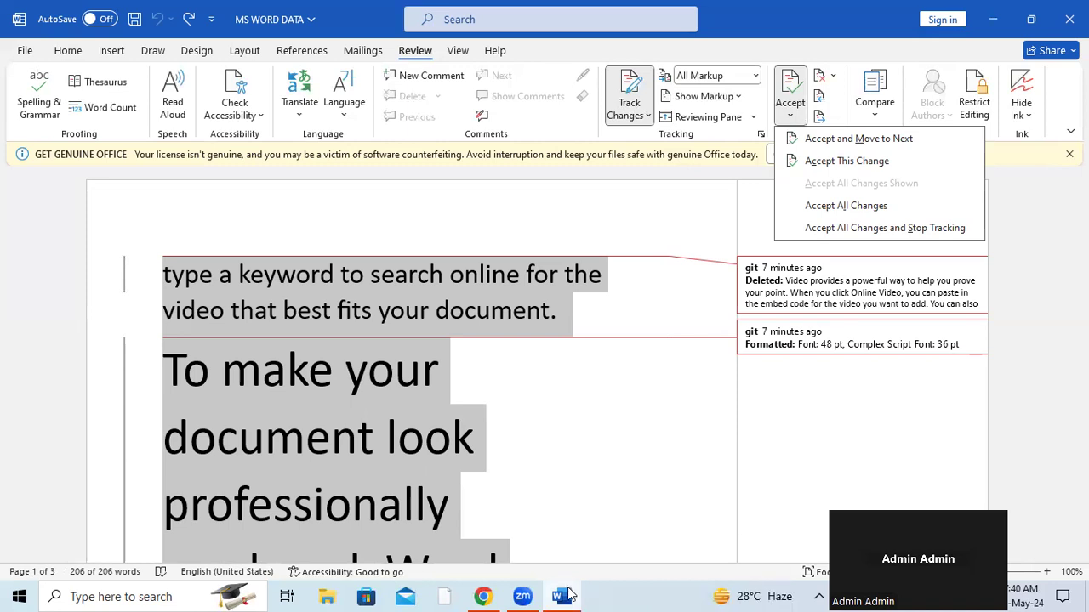
click(240, 172)
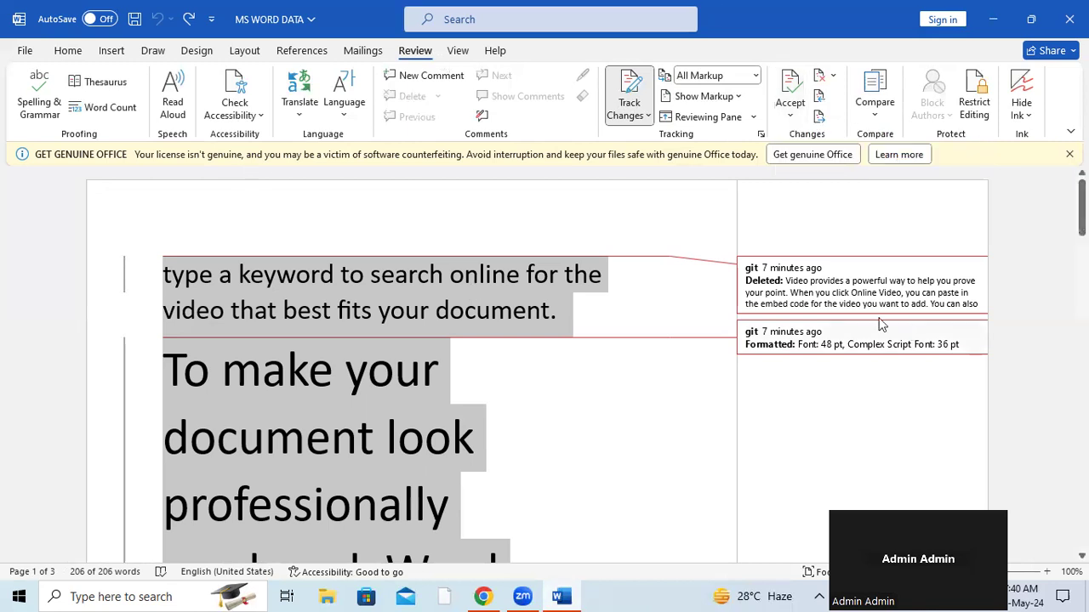
click(822, 278)
triple_click(582, 310)
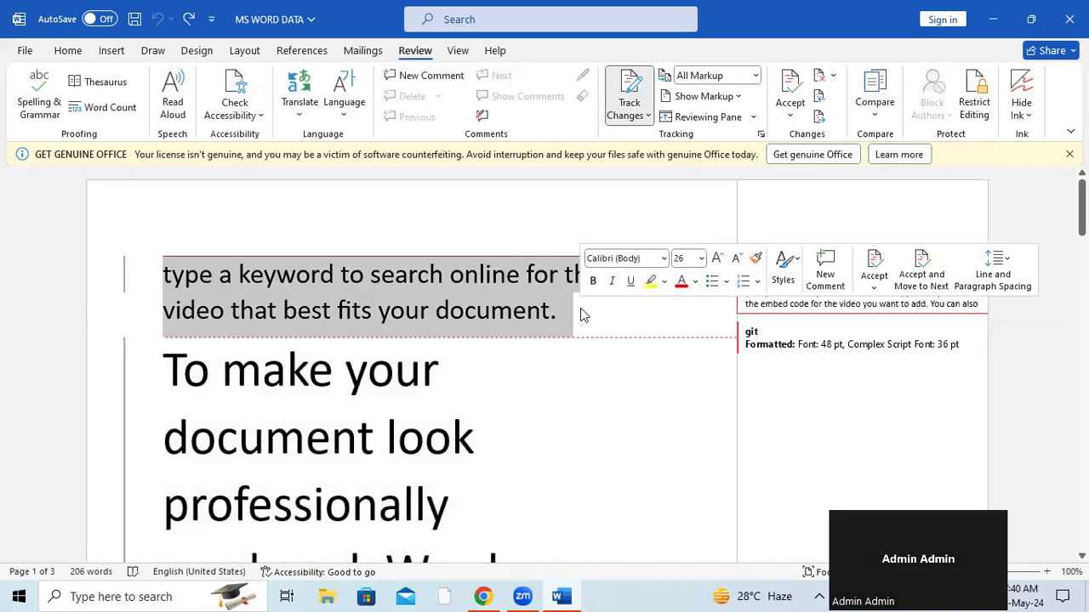
click(788, 100)
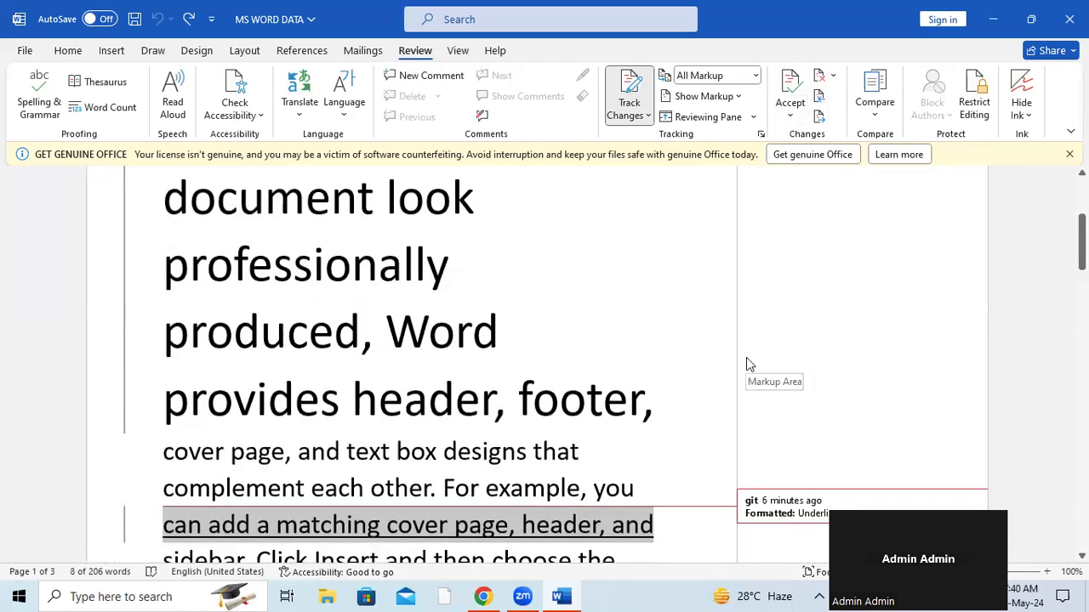
- Accept the 48 pt font-size and underline changes, leaving only the opening deletion
scroll(666, 369, up, 4)
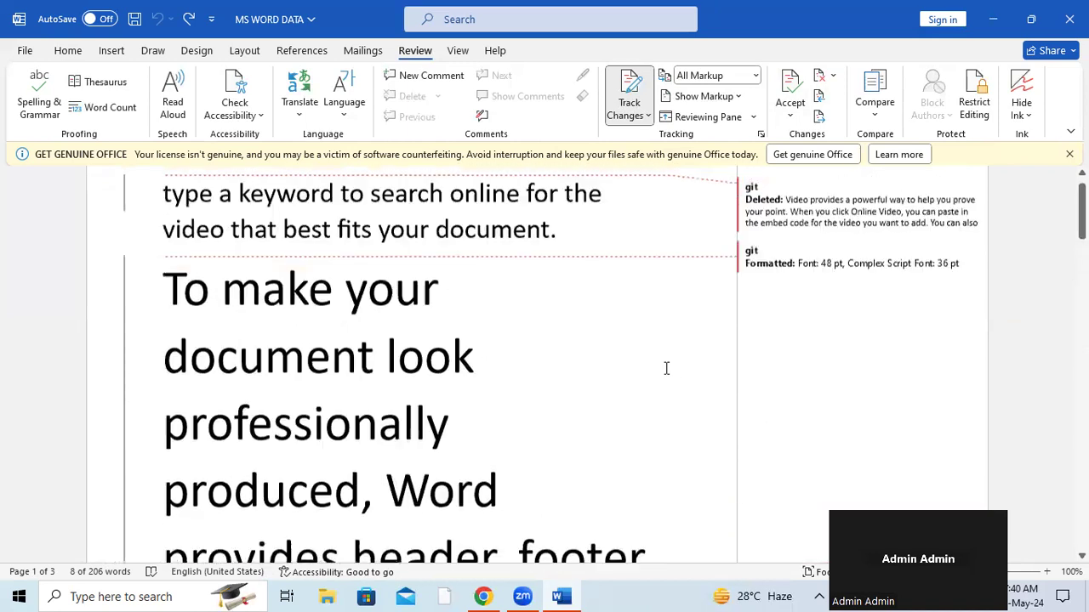
click(563, 309)
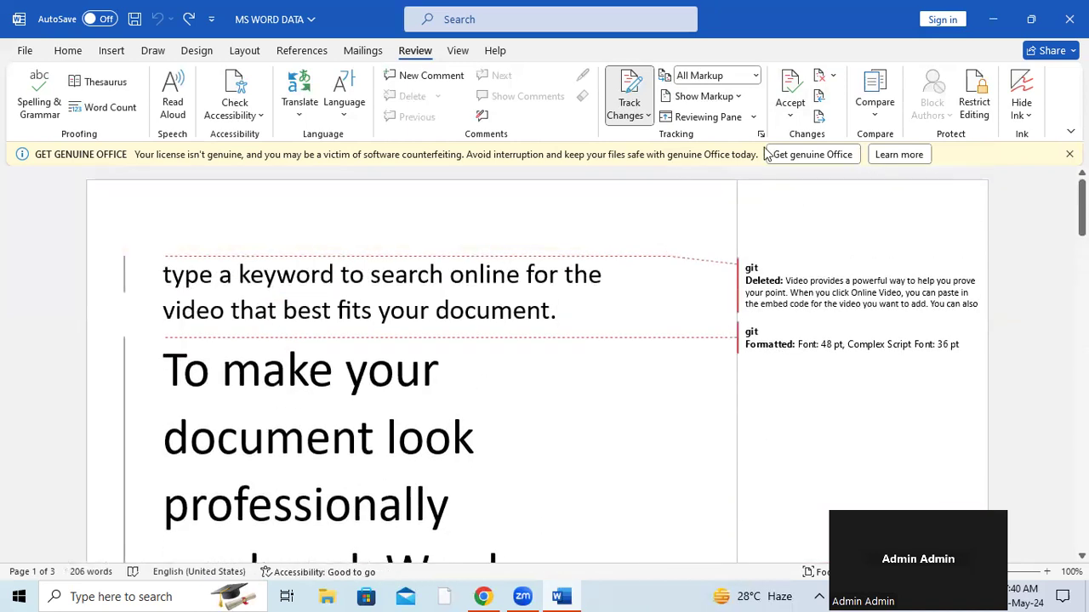
click(786, 116)
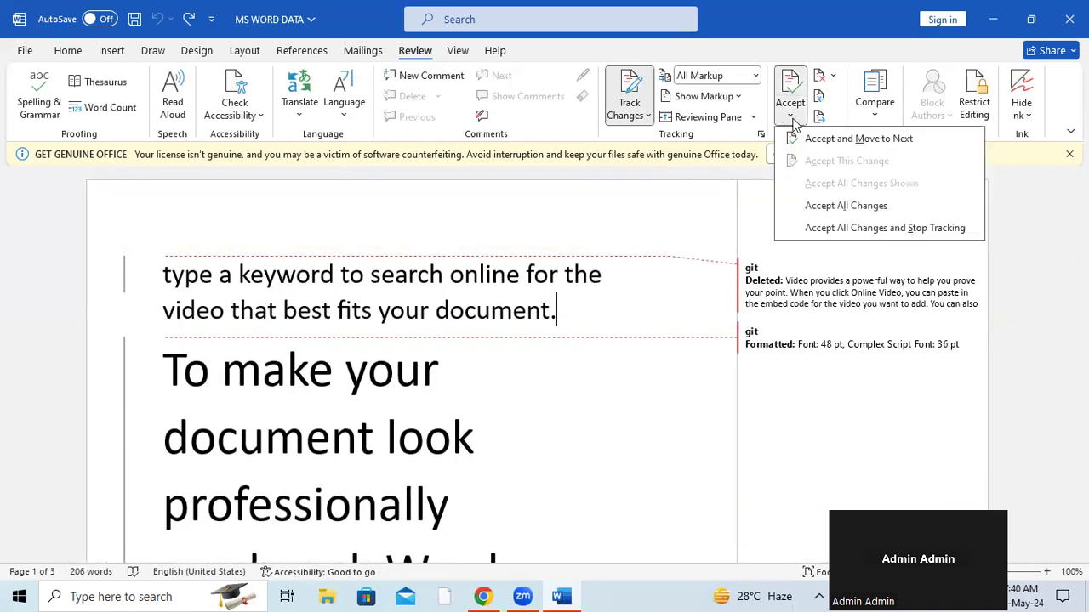
click(857, 137)
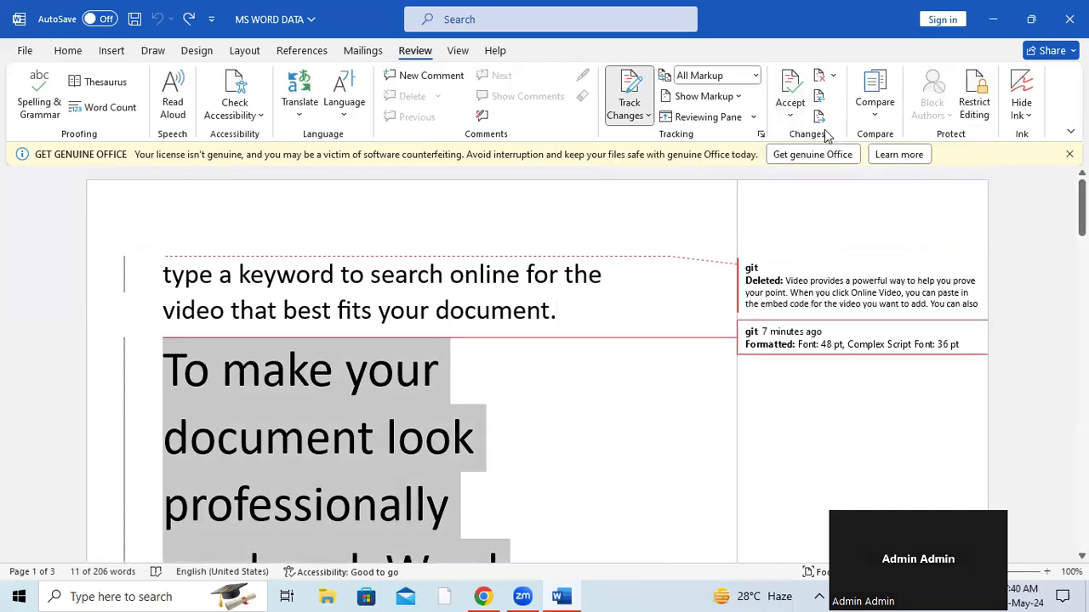
click(789, 121)
click(858, 138)
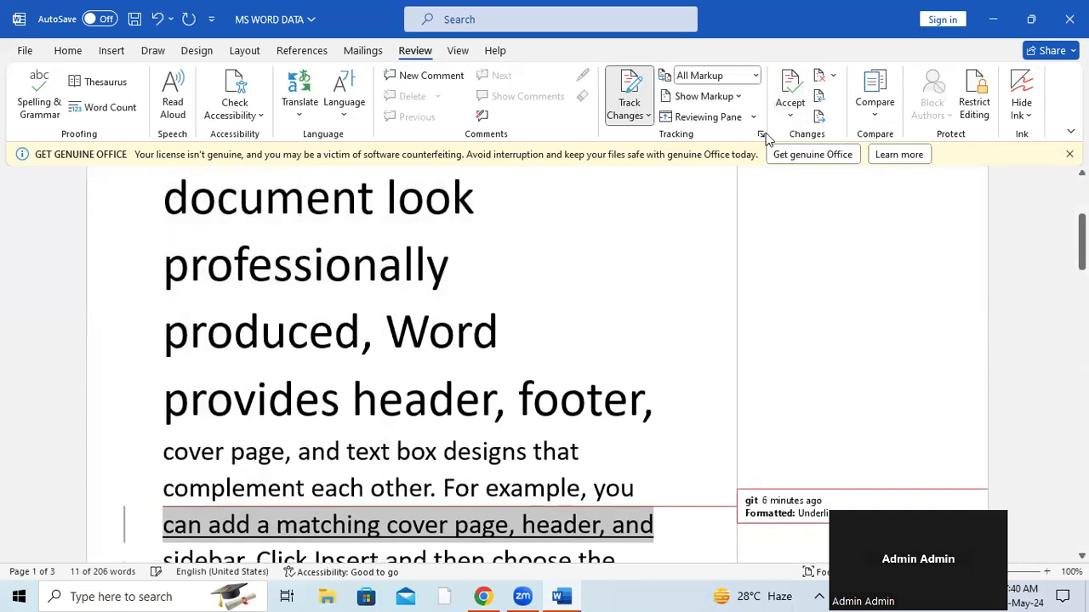
click(789, 115)
click(815, 139)
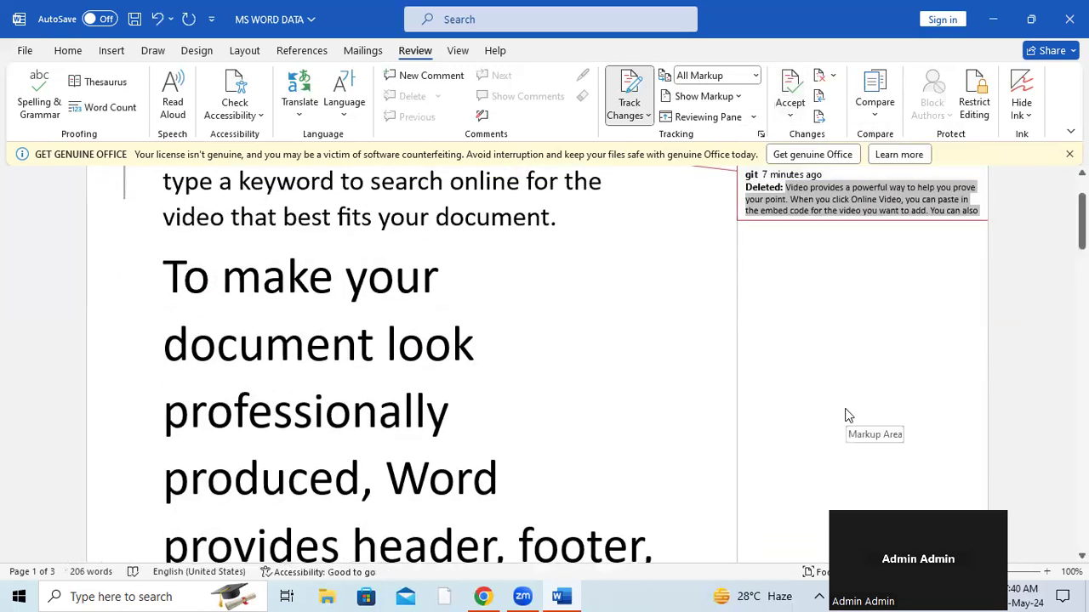
scroll(847, 415, up, 1)
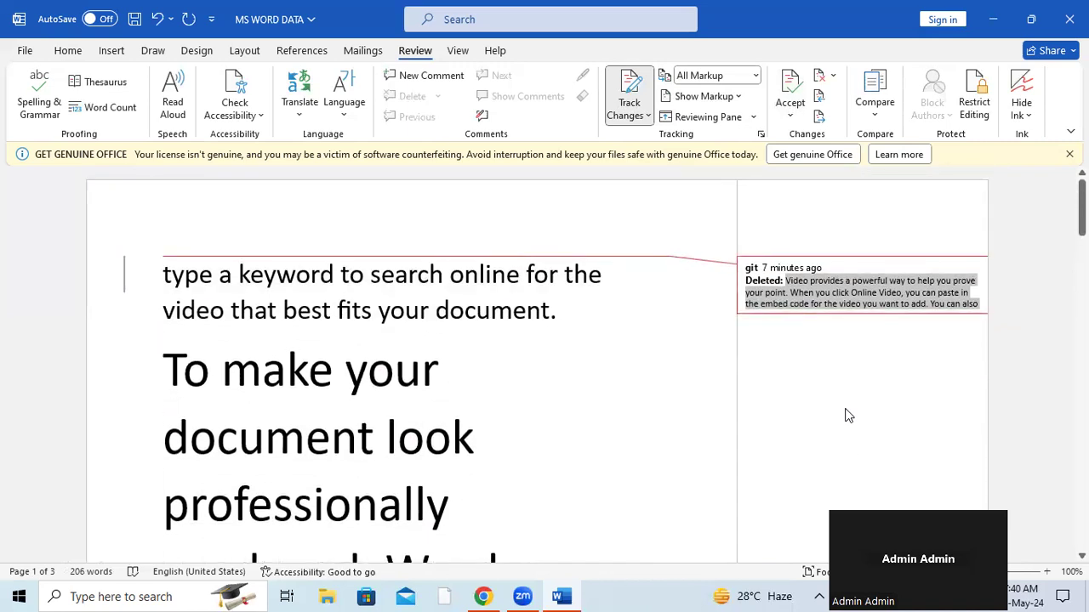
click(432, 387)
key(ctrl+a)
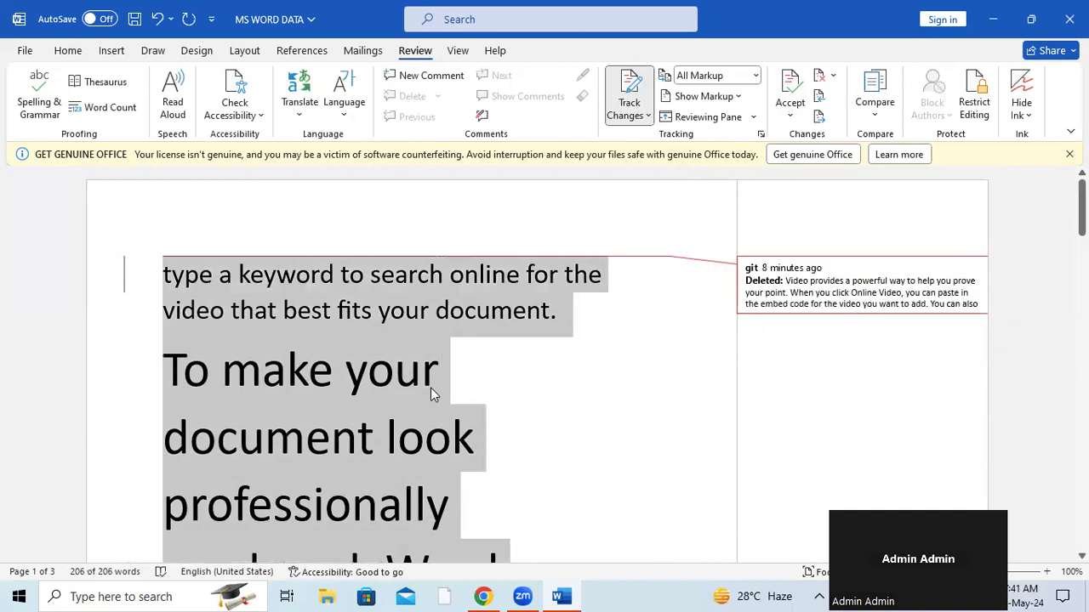
click(831, 77)
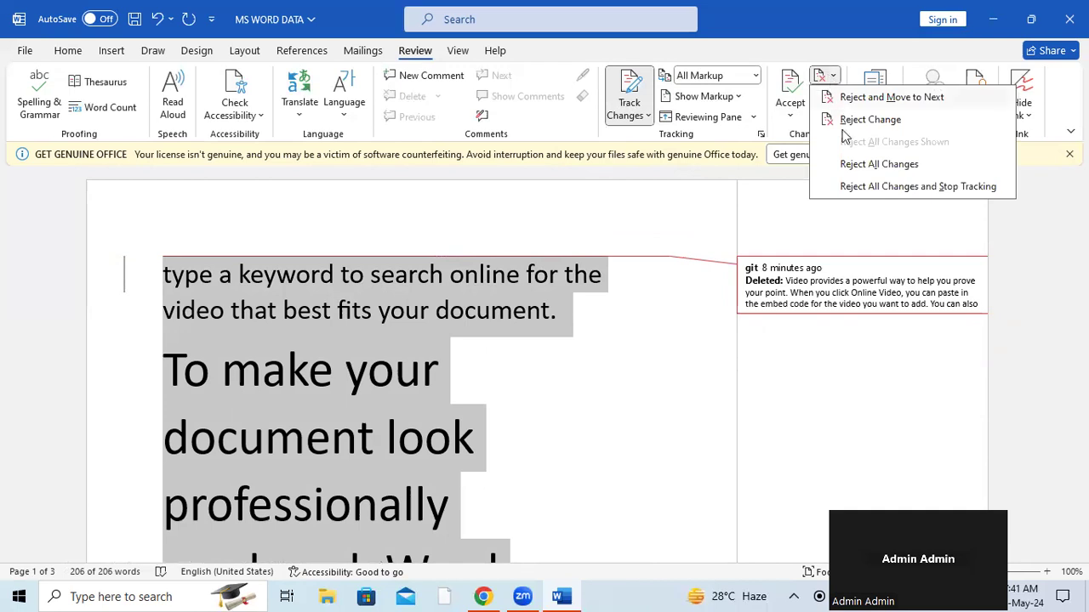
click(871, 164)
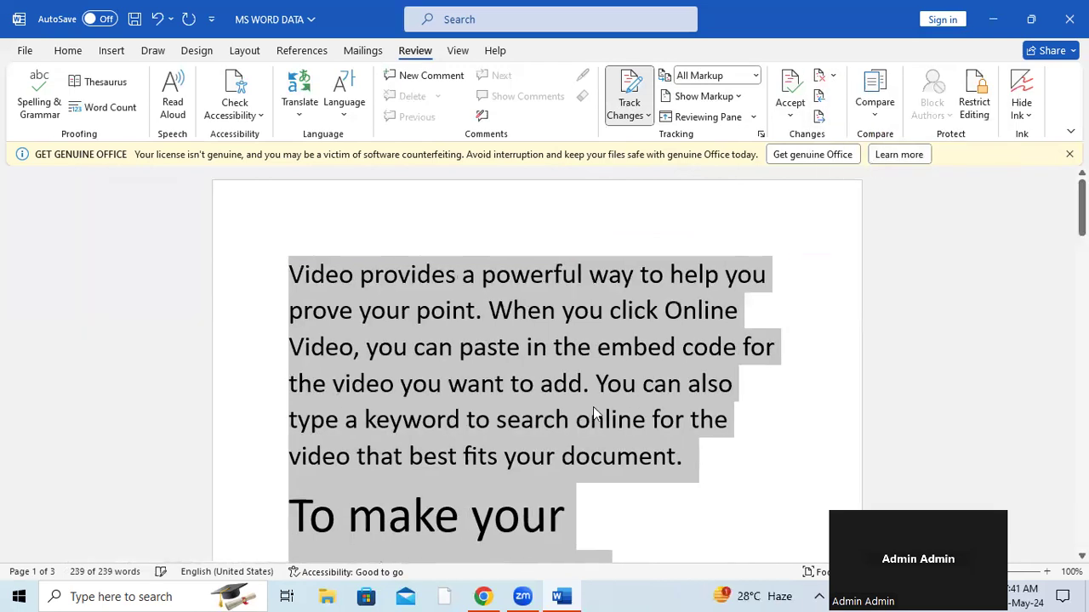
scroll(561, 444, down, 5)
scroll(569, 444, down, 1)
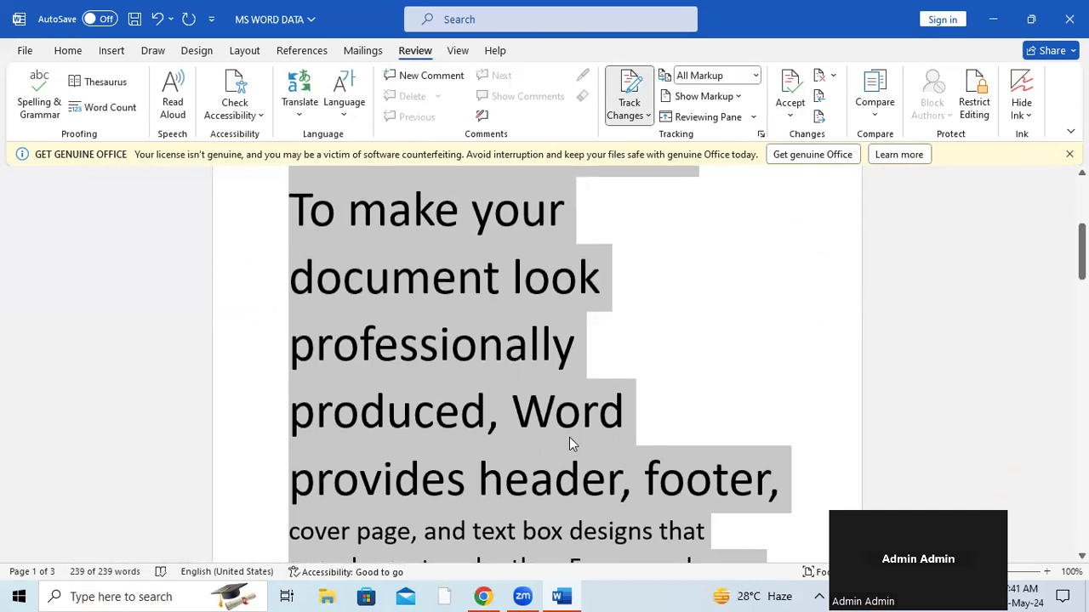
scroll(569, 443, down, 3)
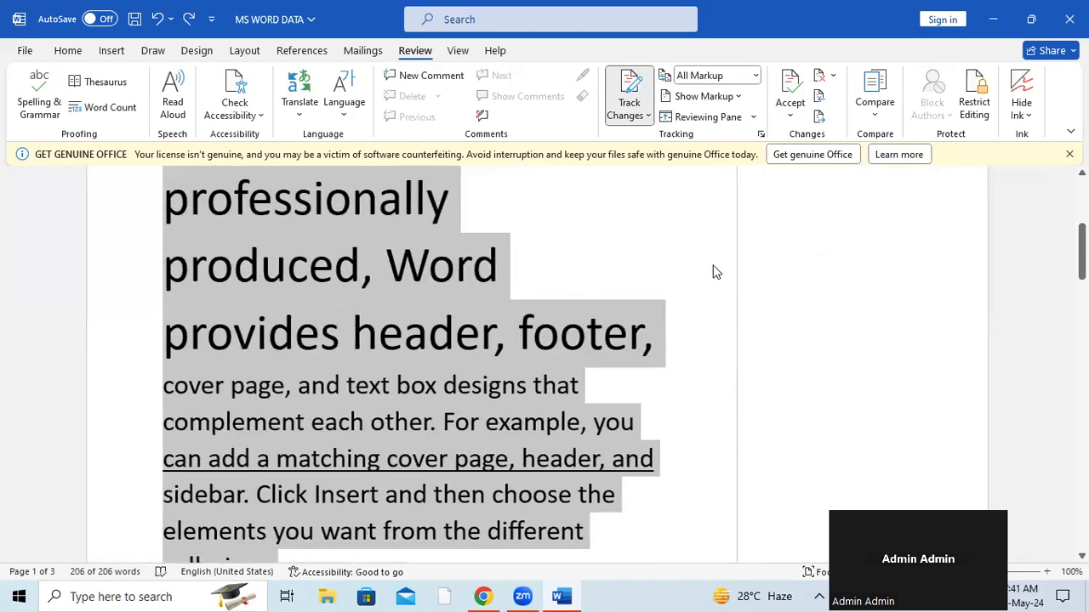
click(790, 116)
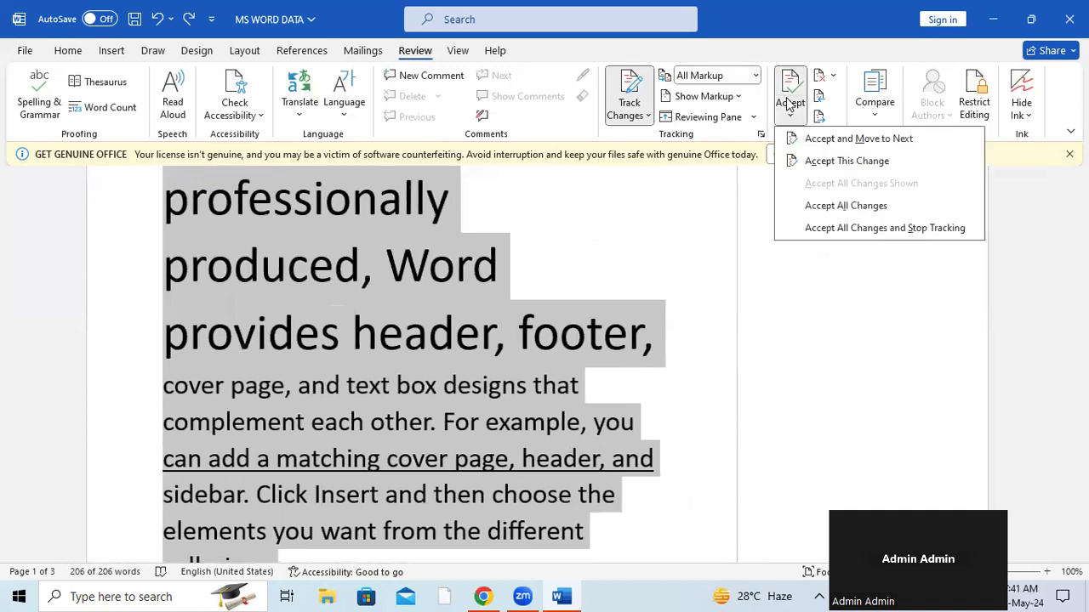
click(790, 115)
click(790, 115)
click(839, 162)
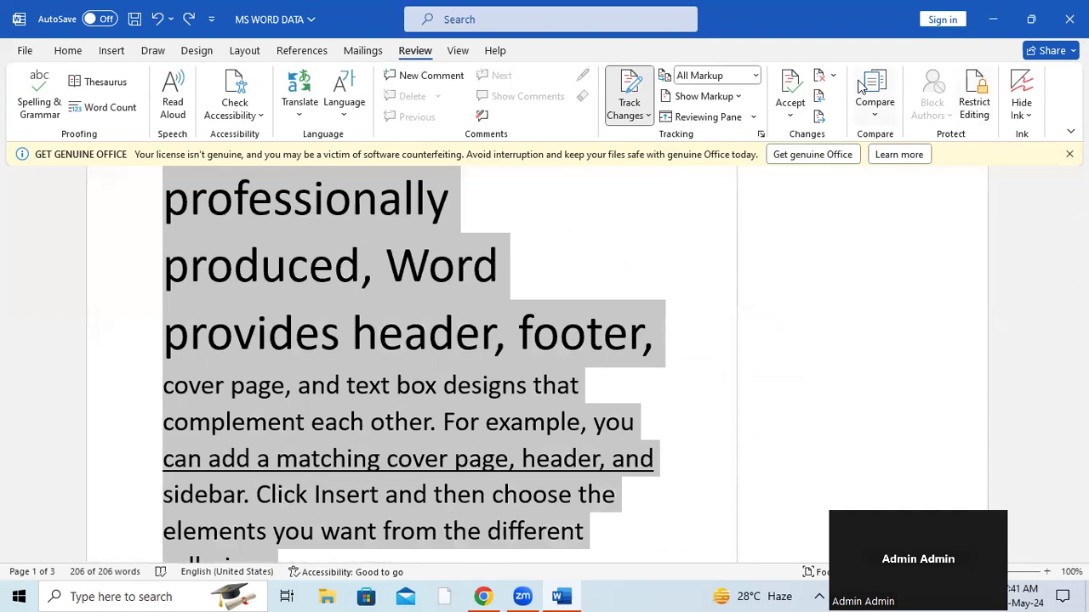
click(833, 76)
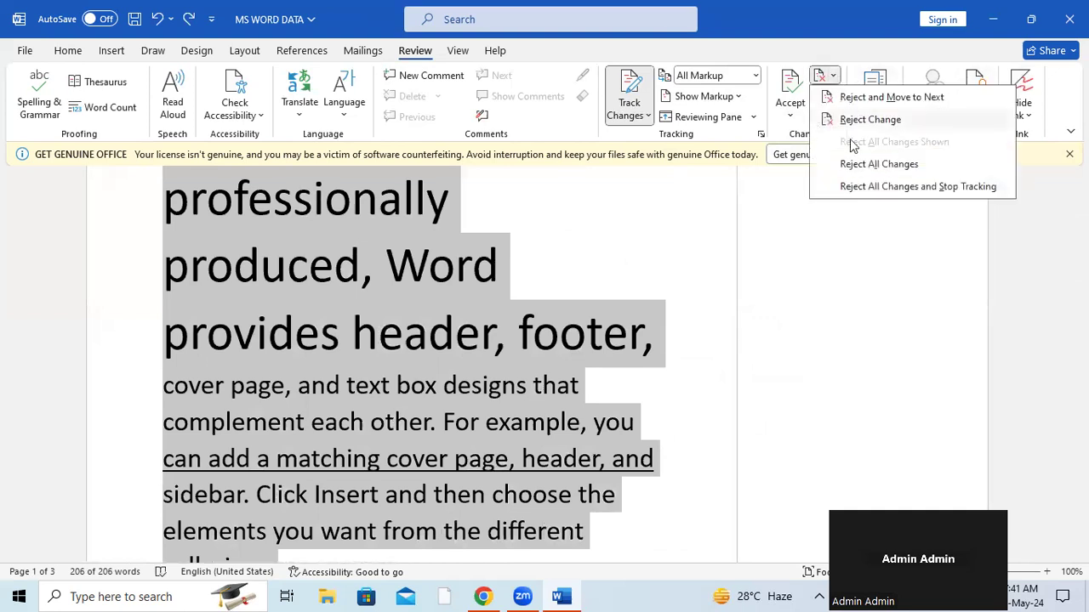
click(851, 164)
scroll(592, 355, down, 2)
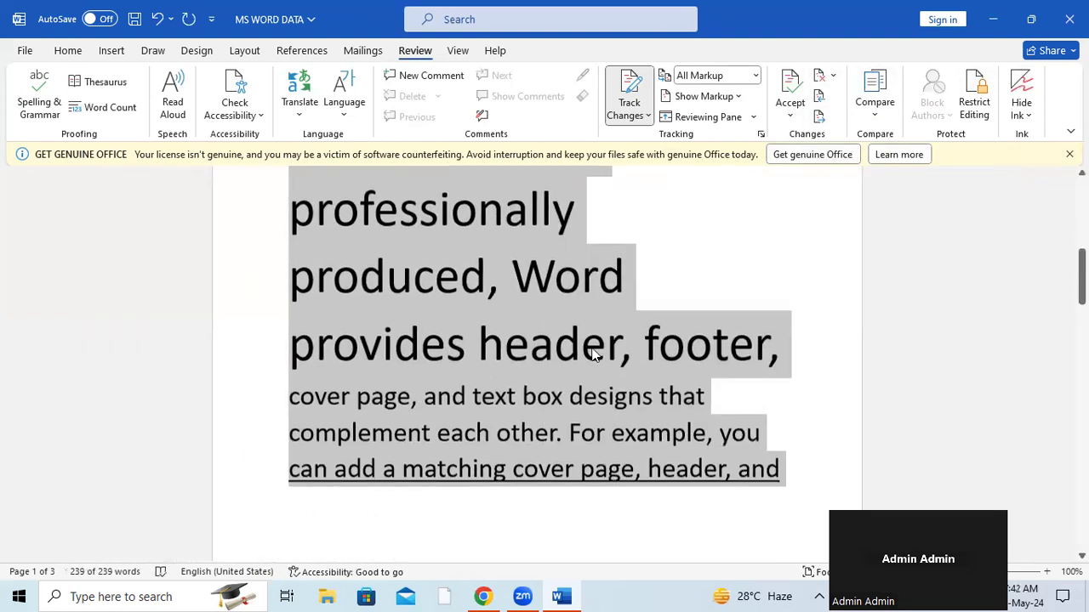
scroll(593, 355, up, 3)
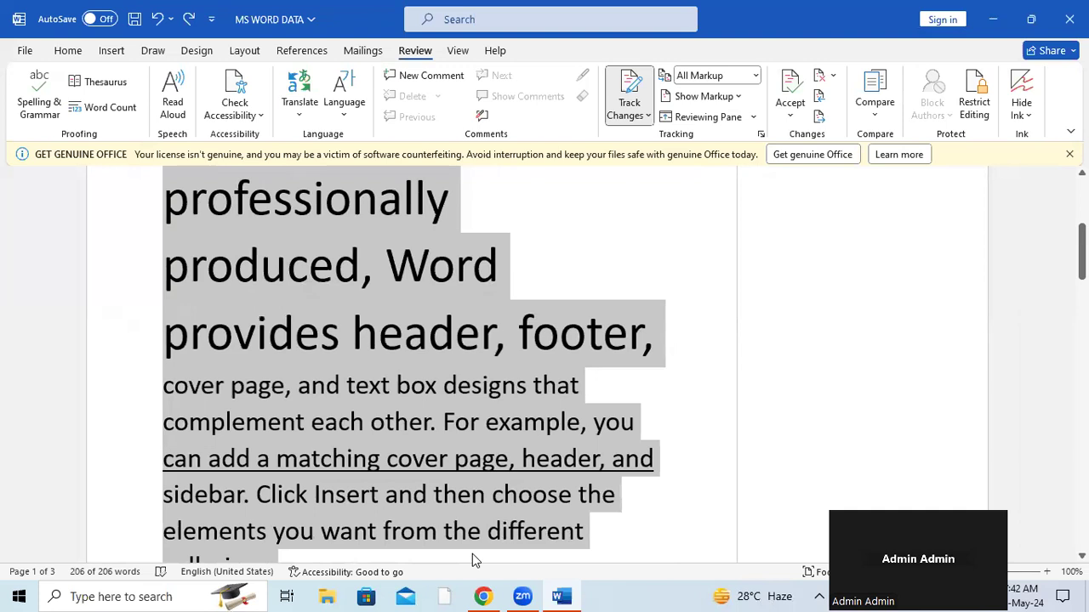
- Step back and forth through the tracked changes from the Deleted balloon using Previous and Next
scroll(853, 316, up, 3)
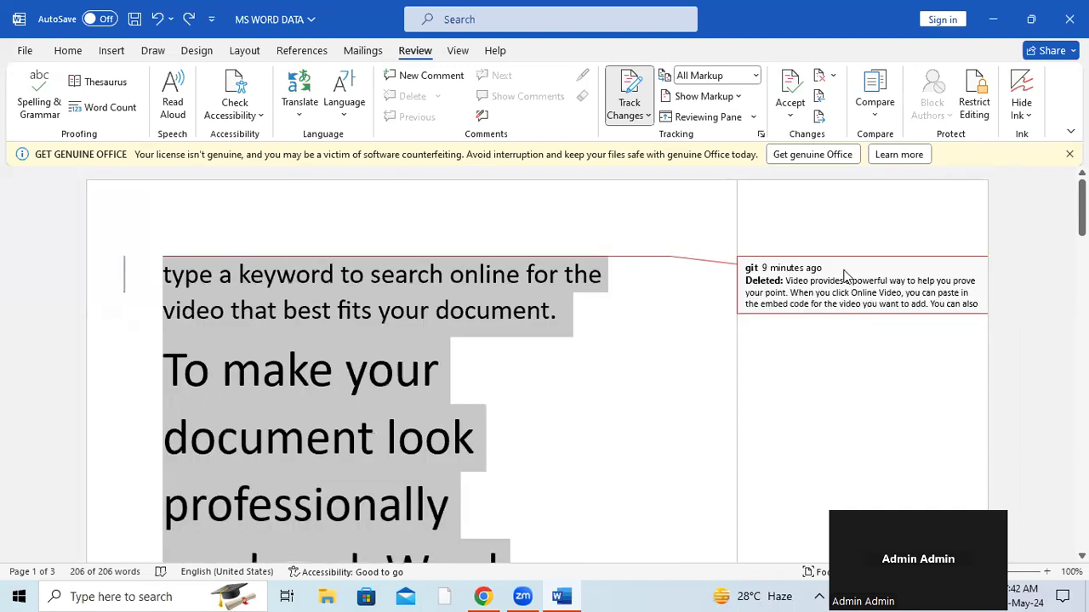
click(844, 276)
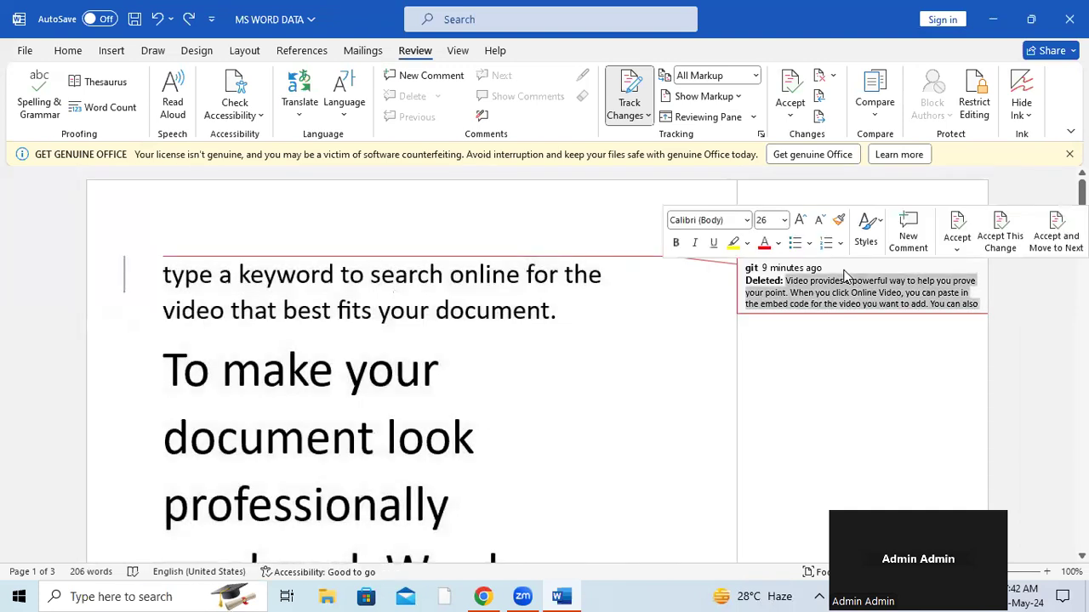
click(820, 122)
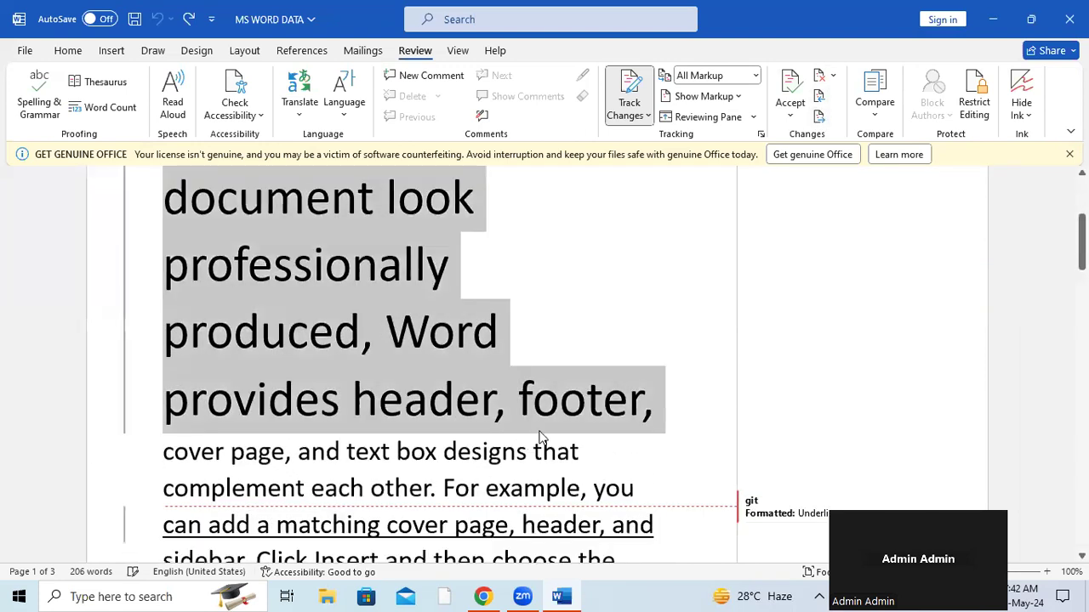
scroll(684, 371, up, 3)
click(849, 292)
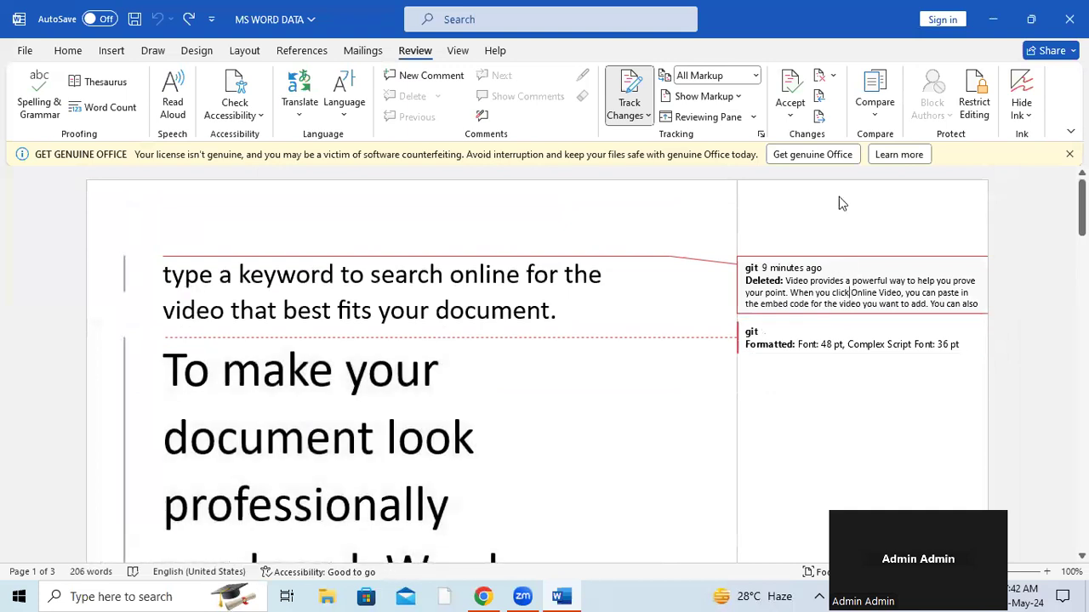
click(824, 119)
click(824, 120)
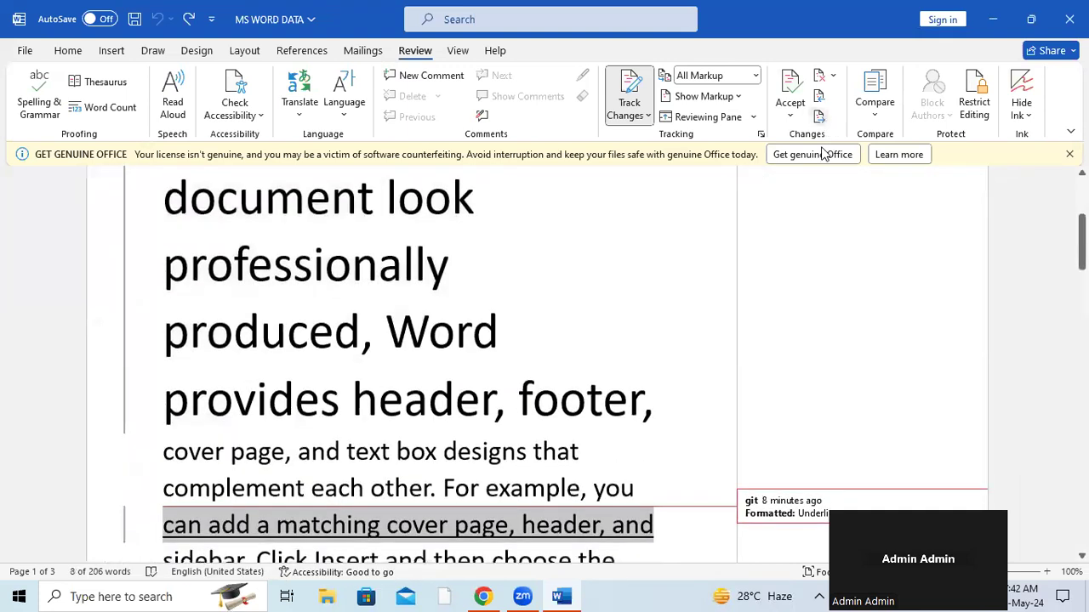
click(816, 99)
click(816, 98)
scroll(819, 361, up, 3)
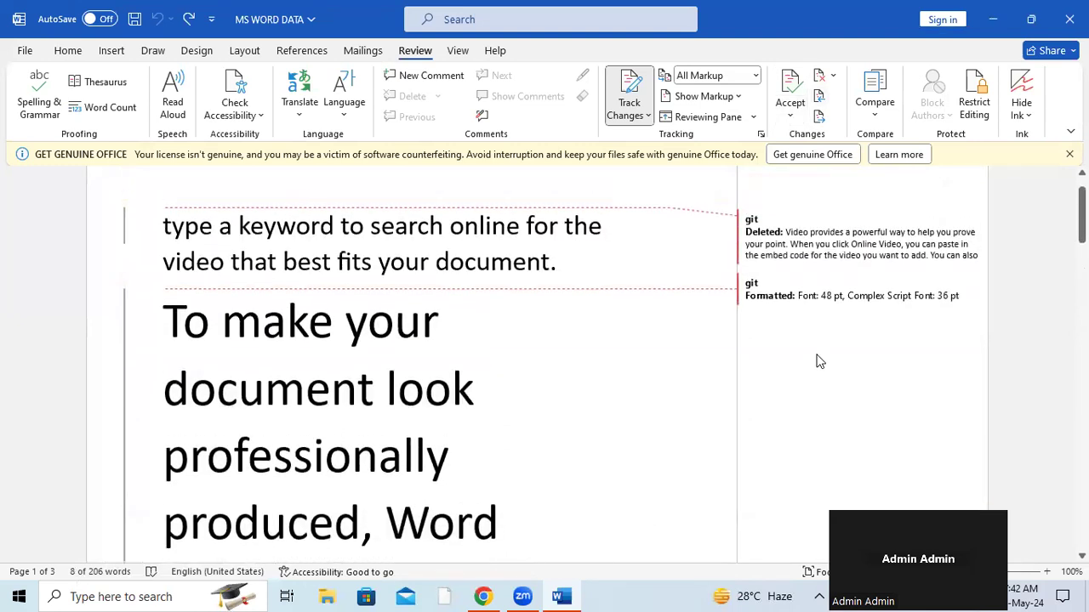
mouse_move(864, 260)
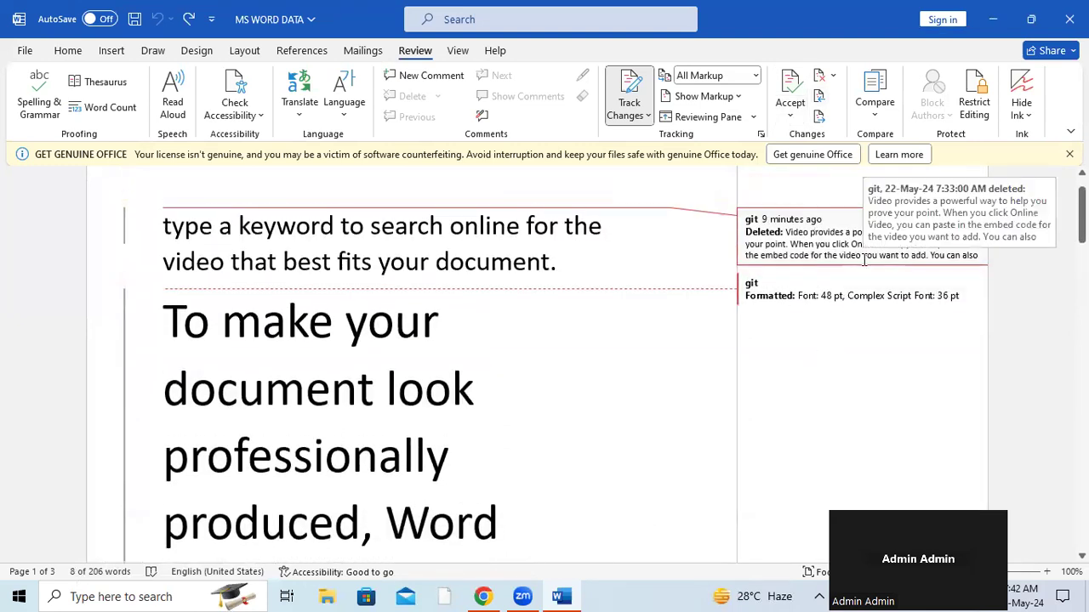
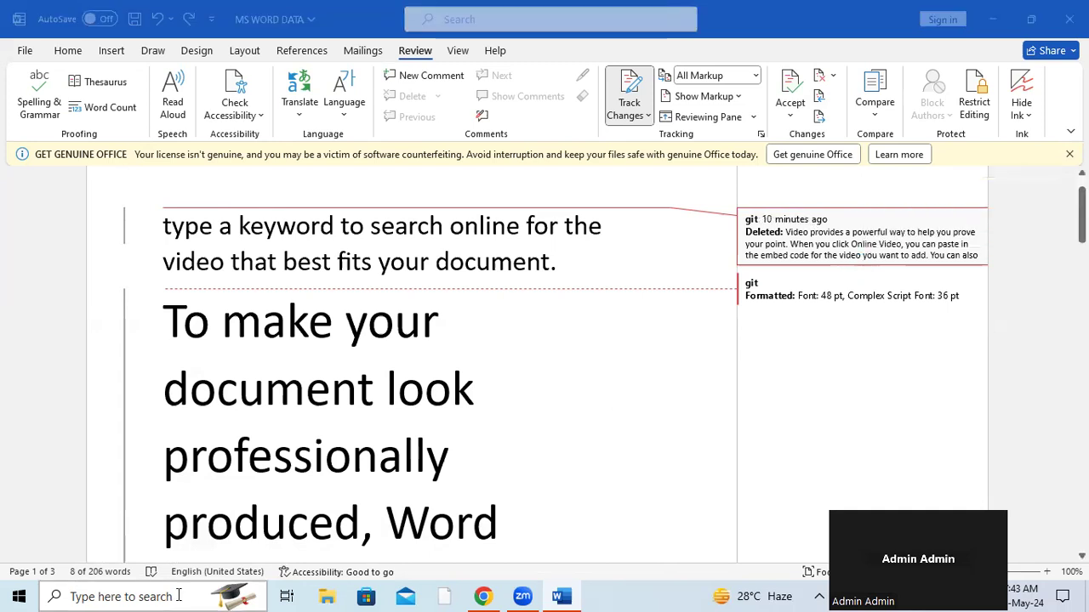
- Start a Review comparison, browse toward FOOTNOTE, then cancel the Open and Compare dialogs
click(417, 51)
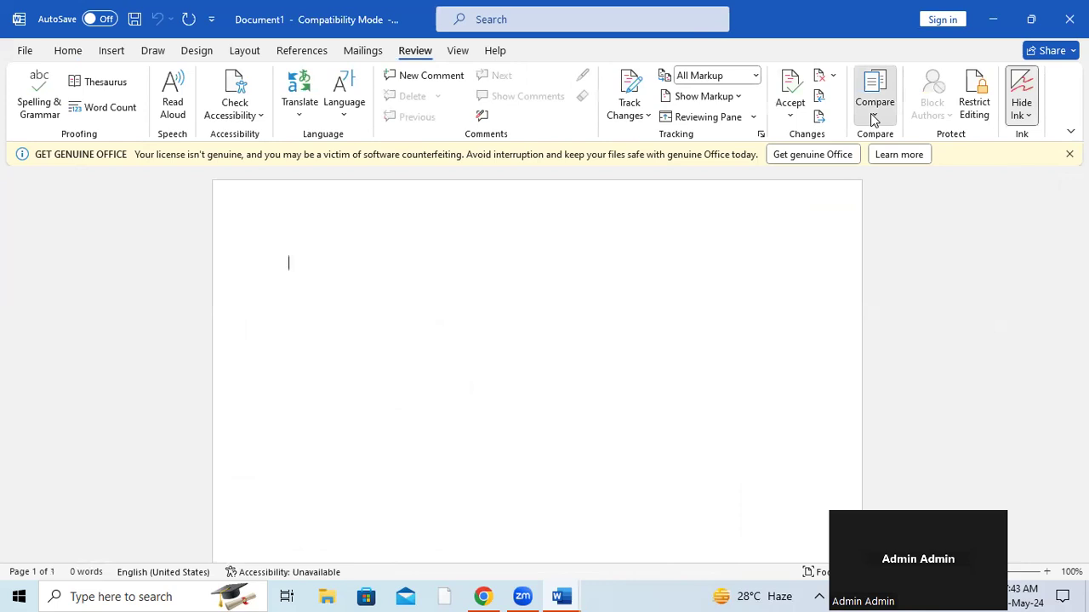
click(873, 120)
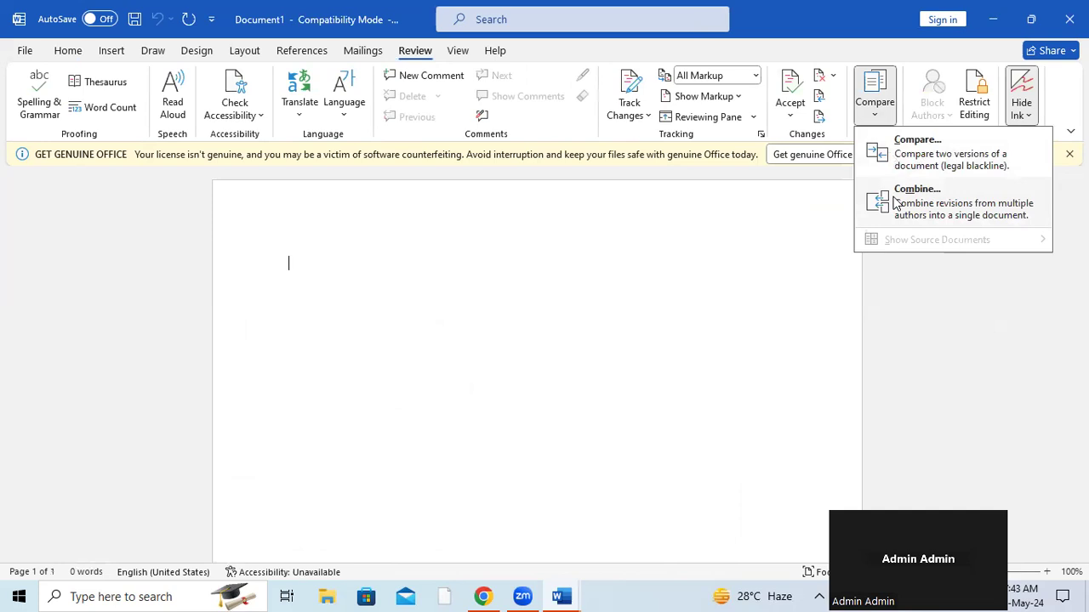
click(915, 159)
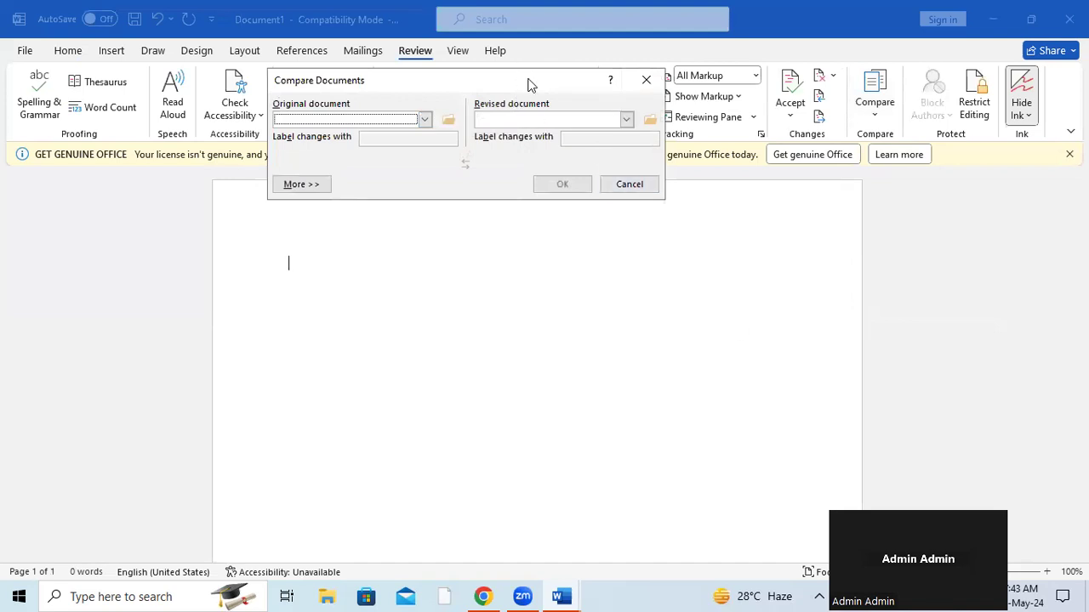
drag(527, 83, 512, 192)
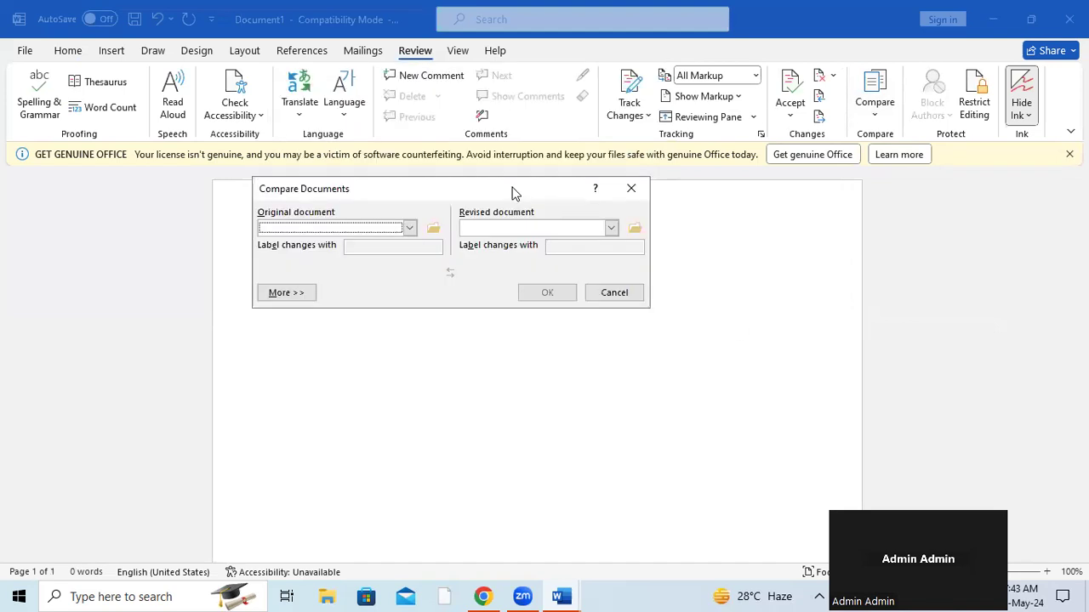
click(433, 228)
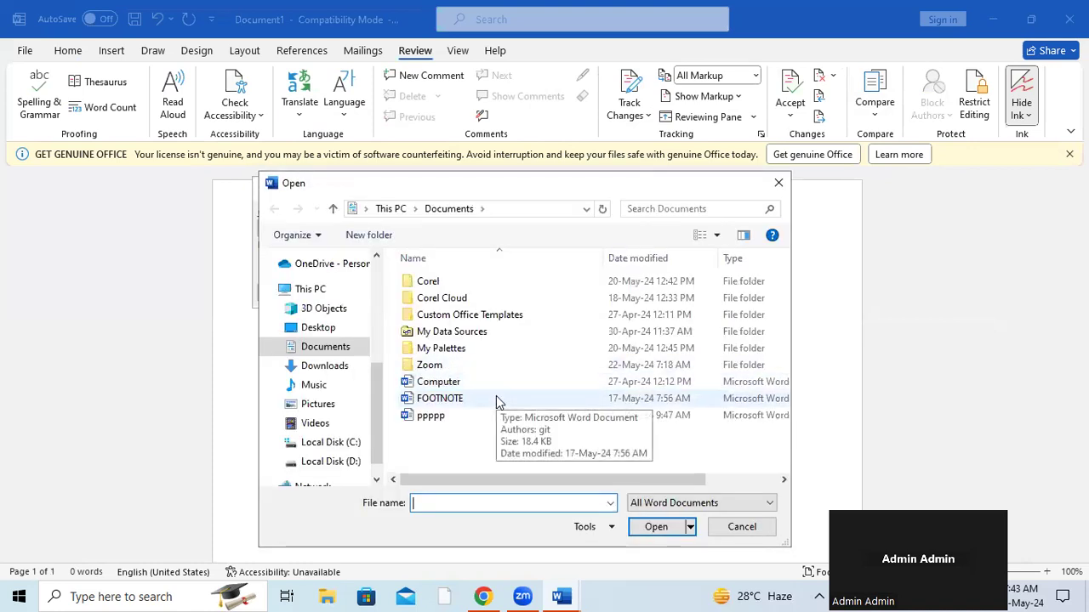
click(460, 401)
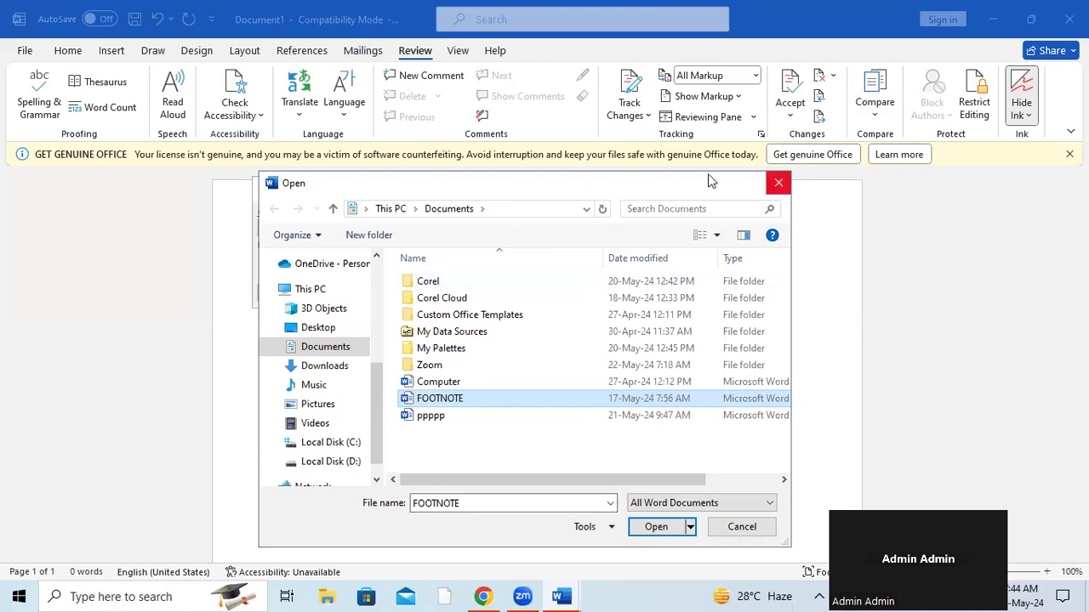
click(778, 183)
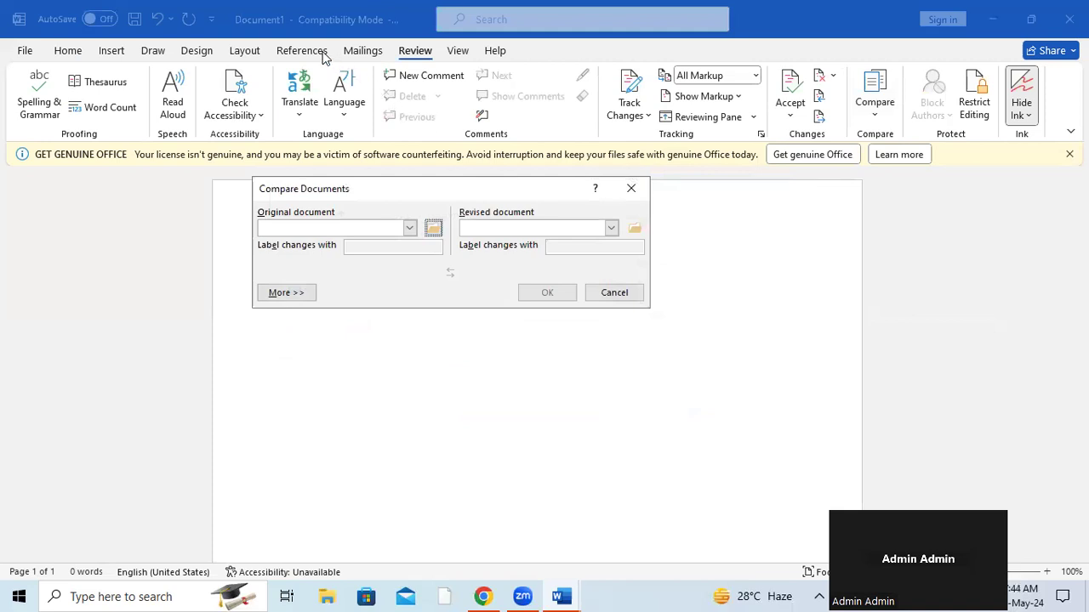
click(630, 188)
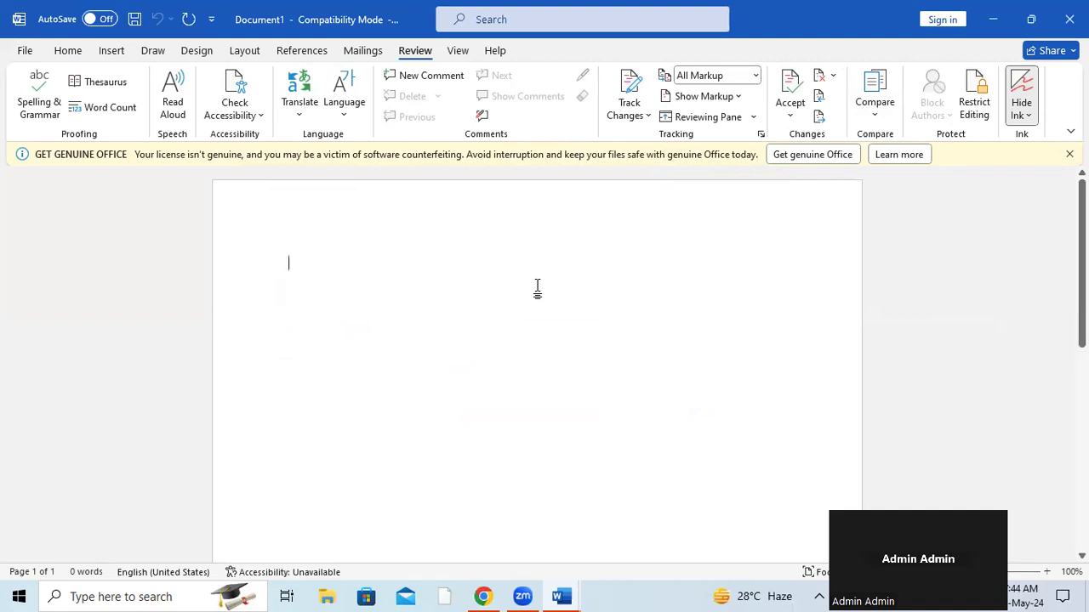
- Compare FOOTNOTE.docx as the original against Computer.docx as the revised document
click(306, 53)
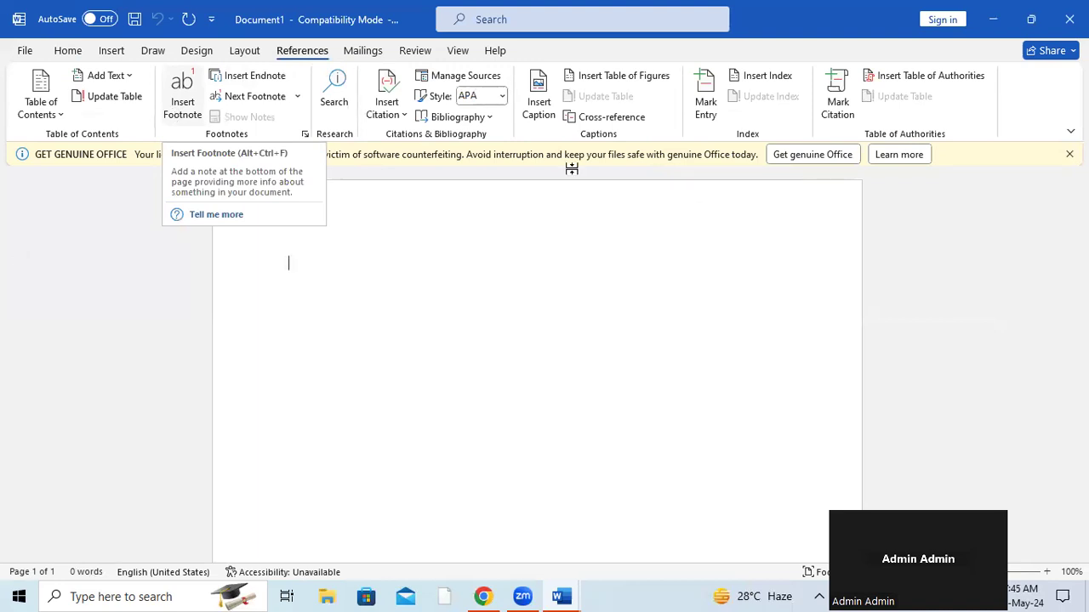
click(409, 53)
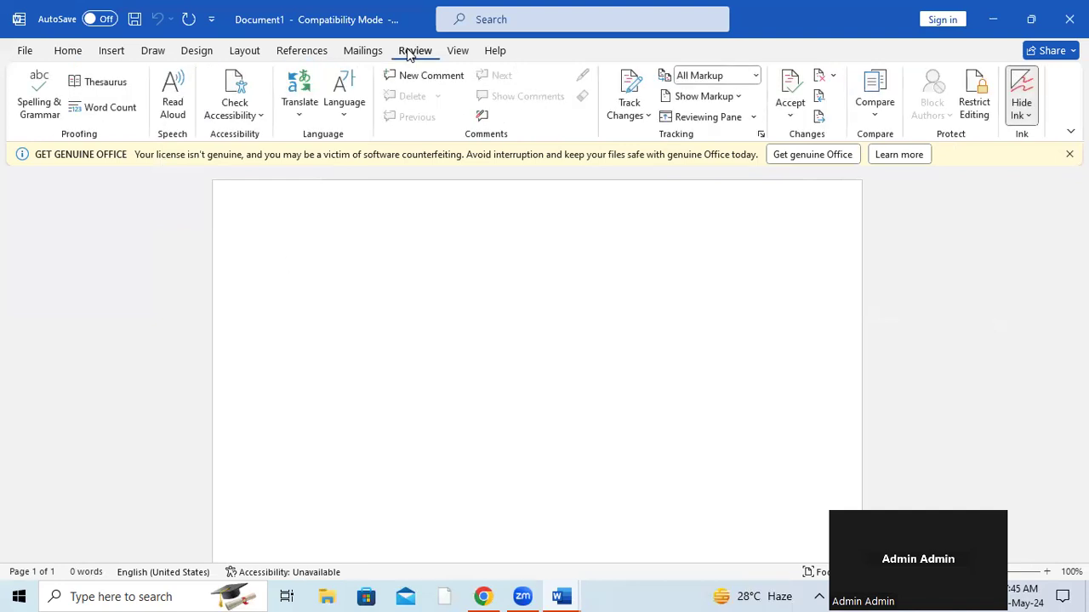
click(886, 103)
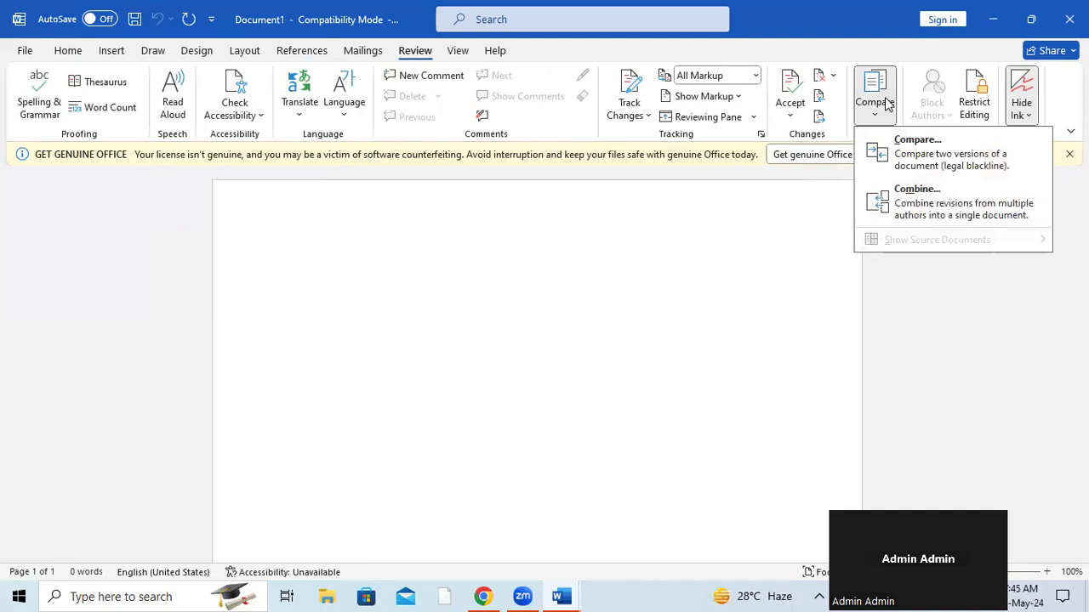
click(944, 141)
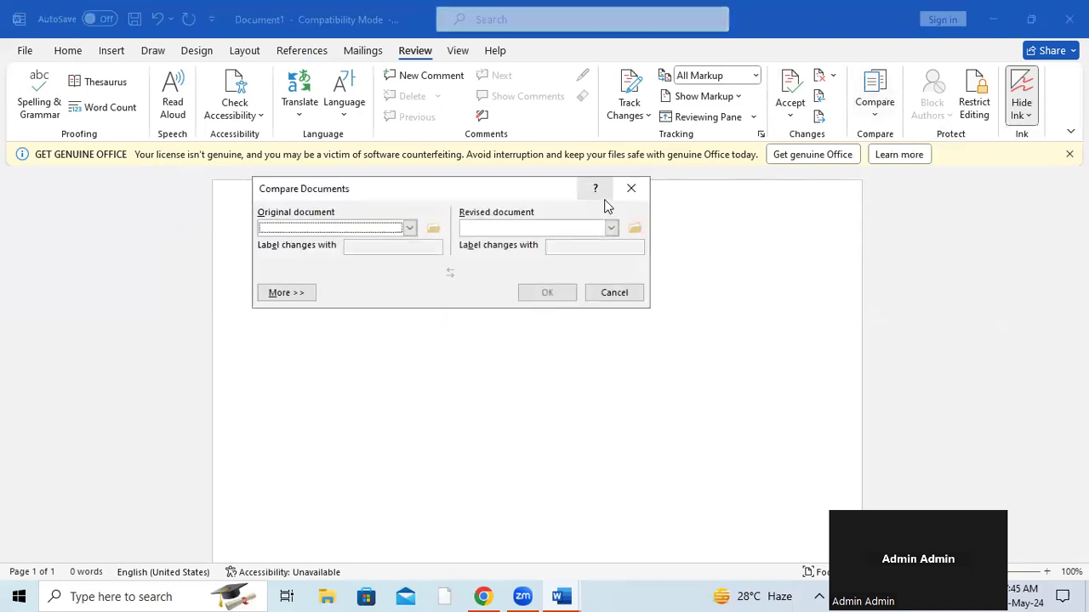
click(433, 228)
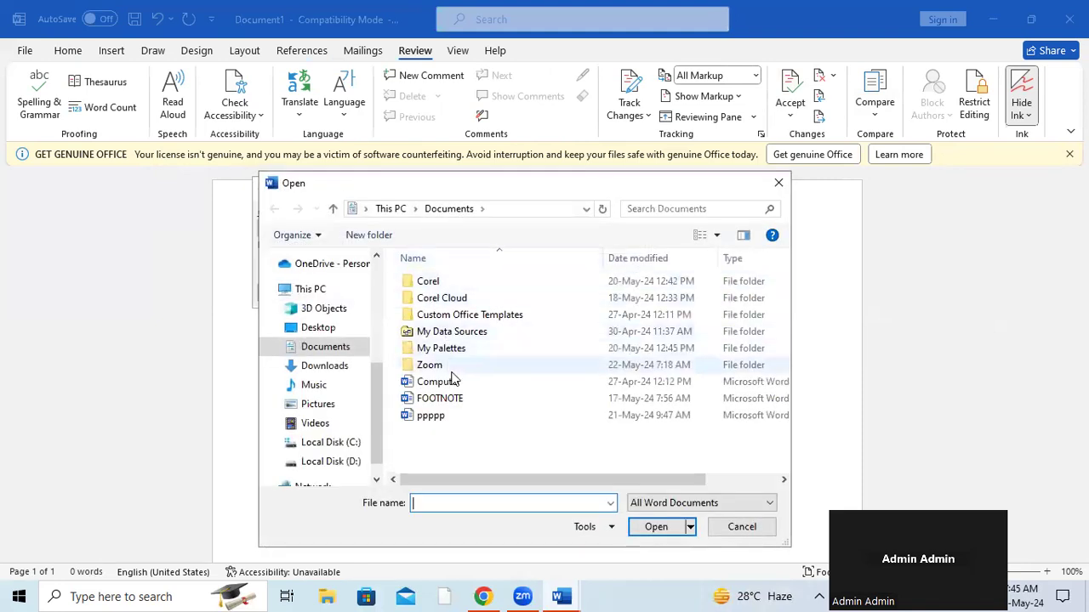
click(449, 398)
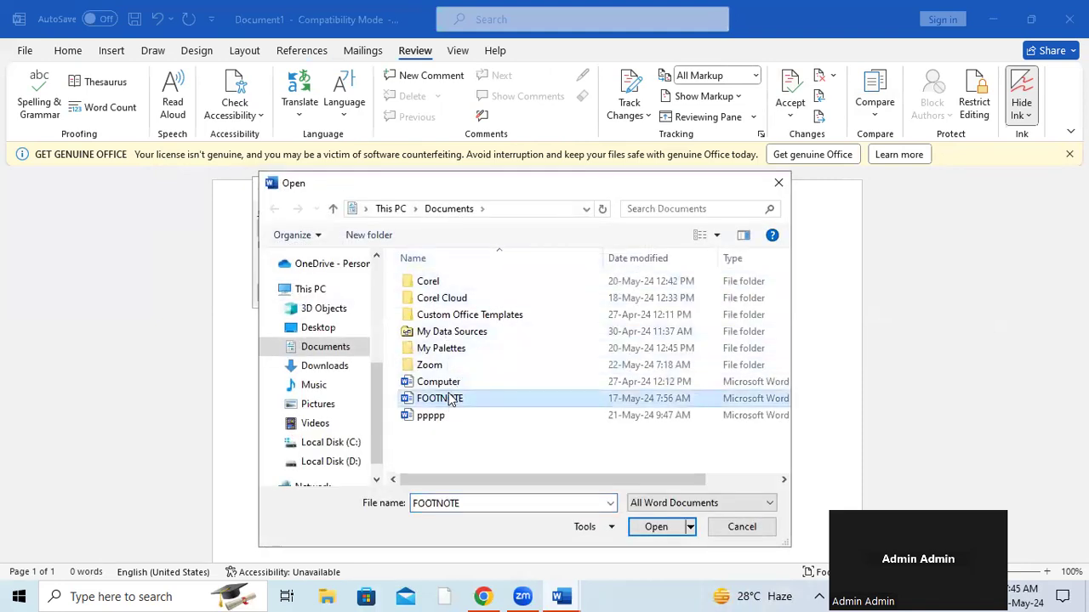
click(656, 526)
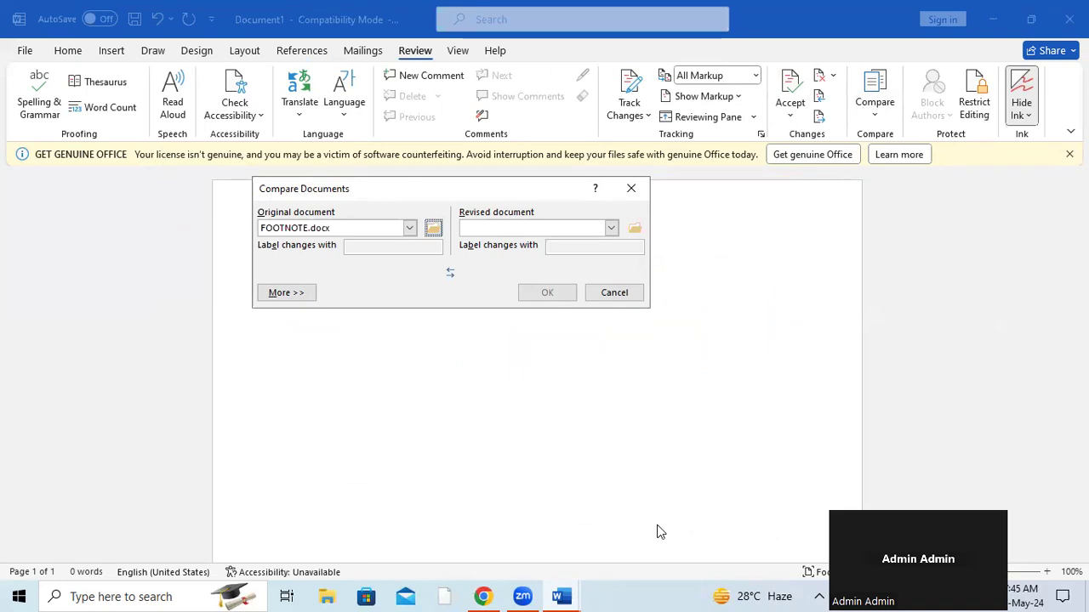
click(635, 227)
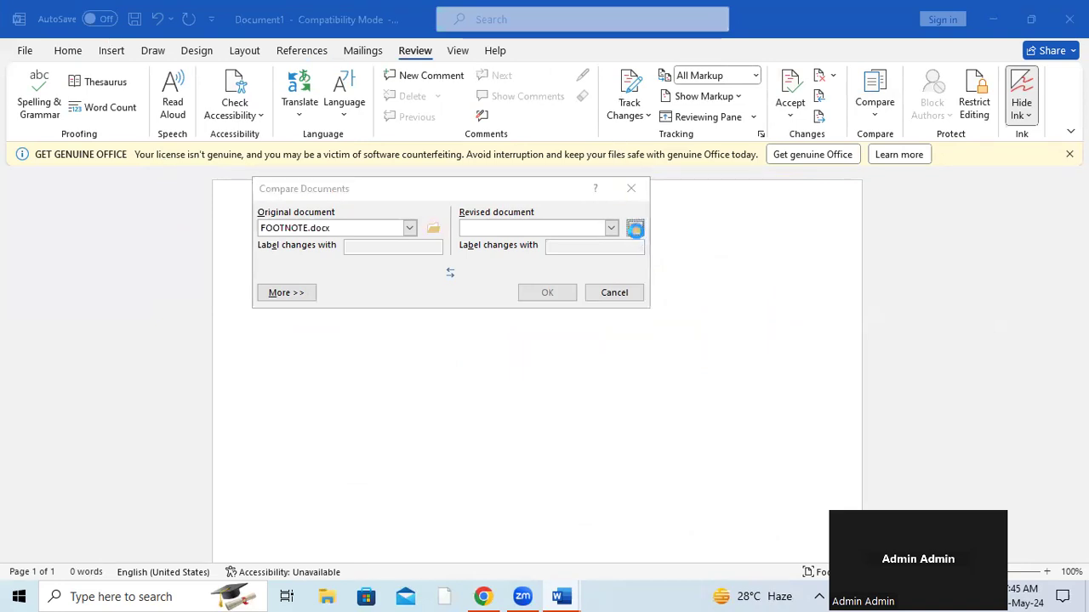
click(464, 383)
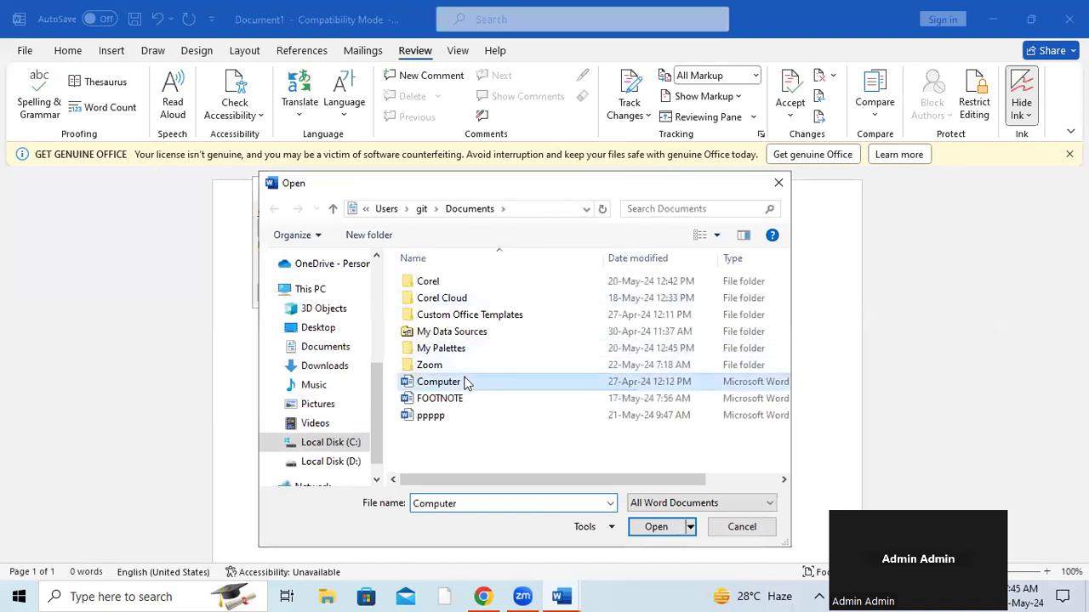
click(671, 530)
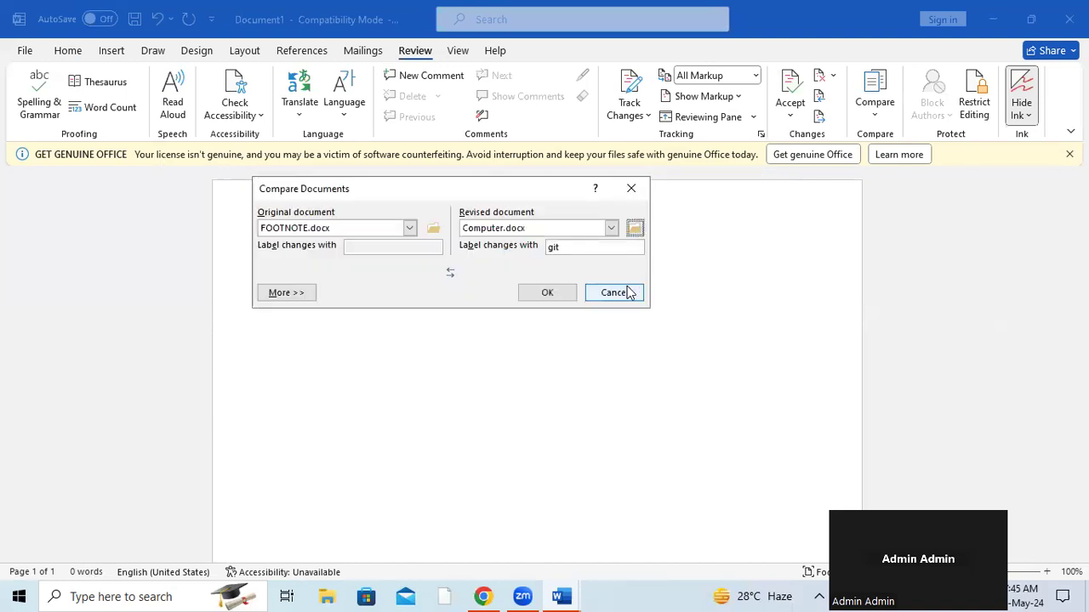
click(544, 293)
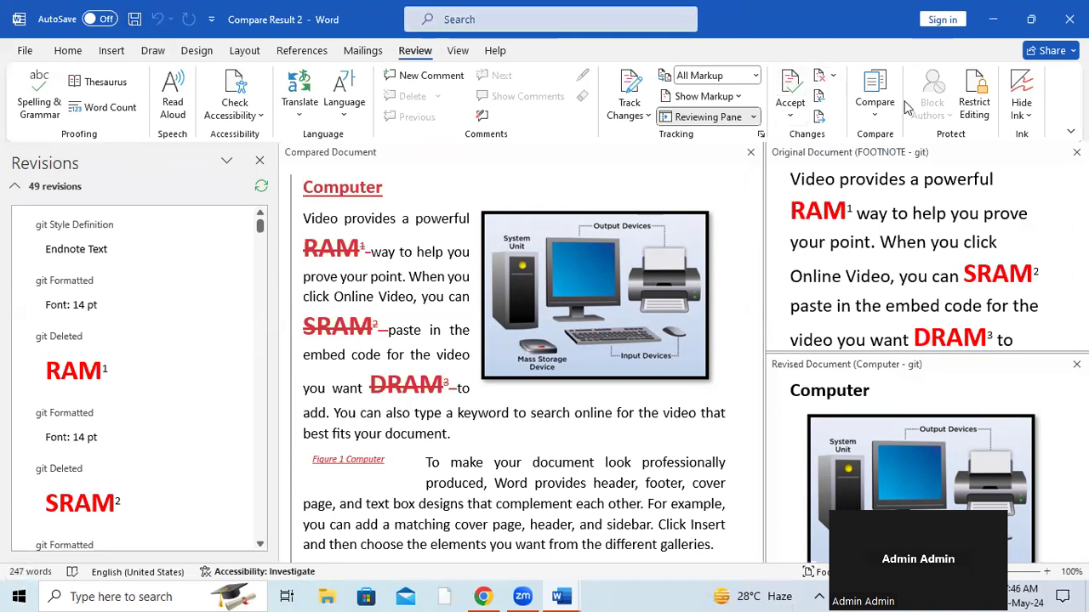
- Hide the source documents so only the Compare Result 2 markup fills the window
click(884, 109)
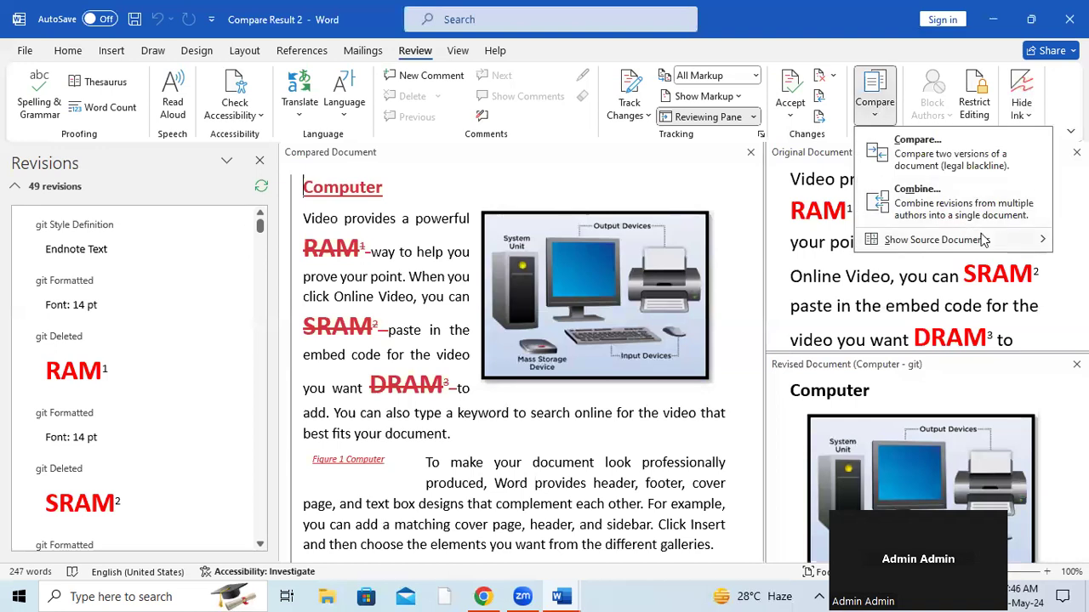
mouse_move(979, 239)
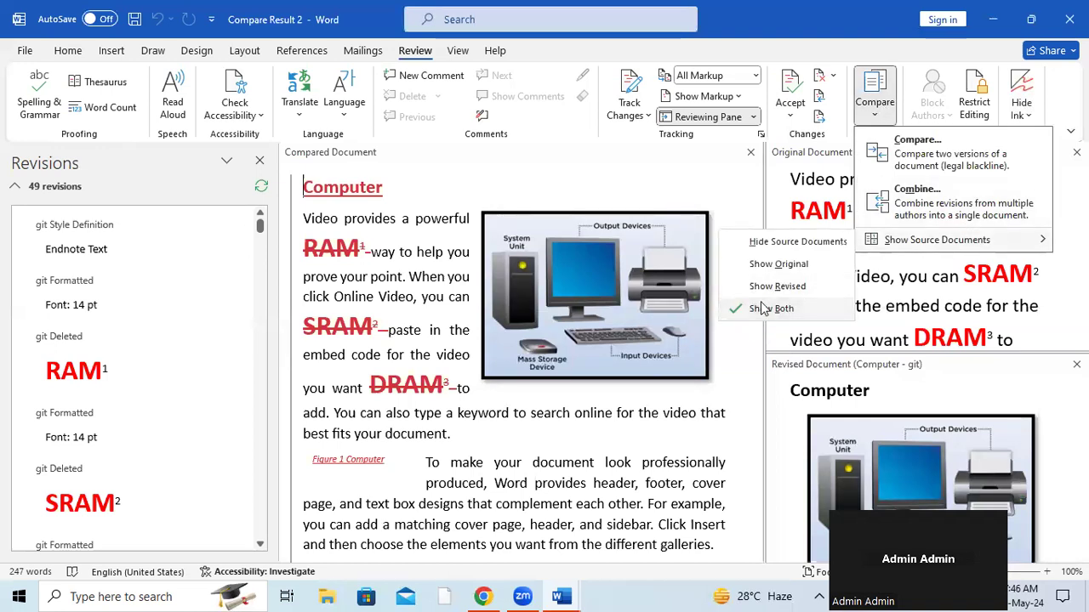
click(782, 244)
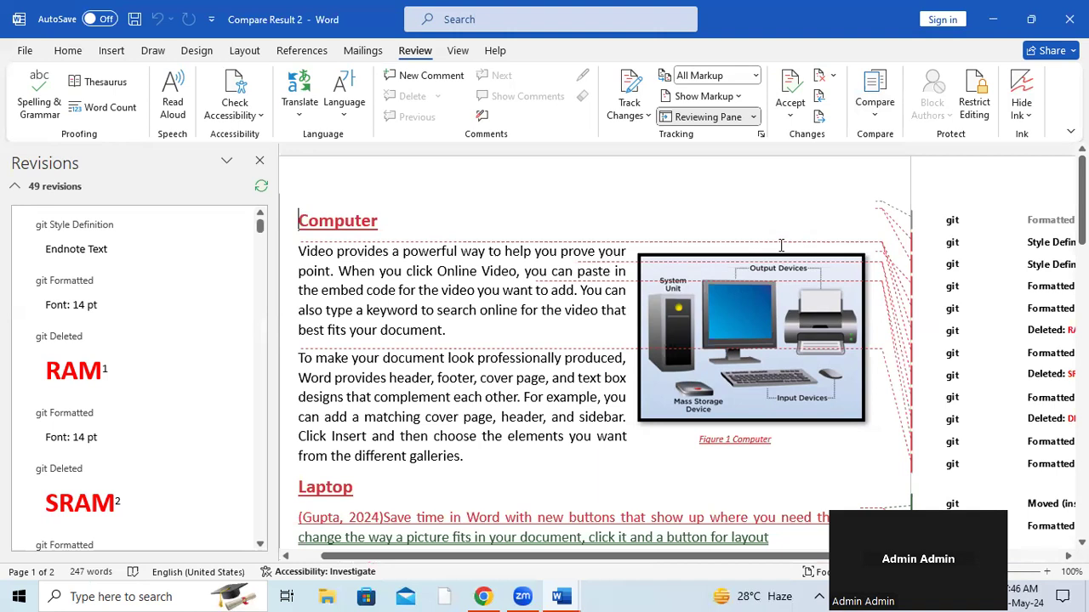
click(883, 123)
mouse_move(920, 243)
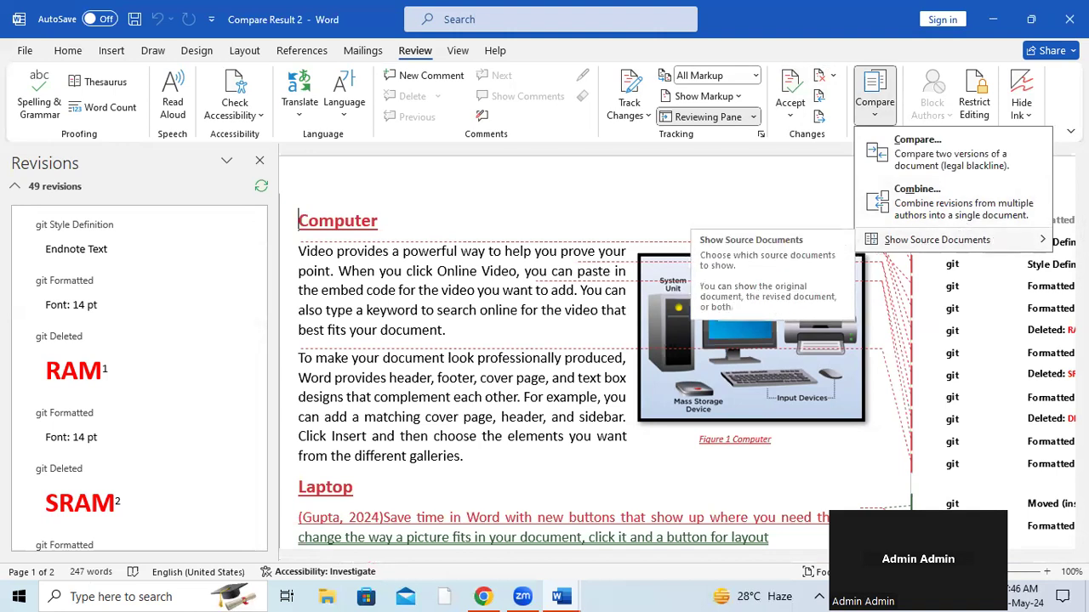
mouse_move(1025, 248)
click(663, 417)
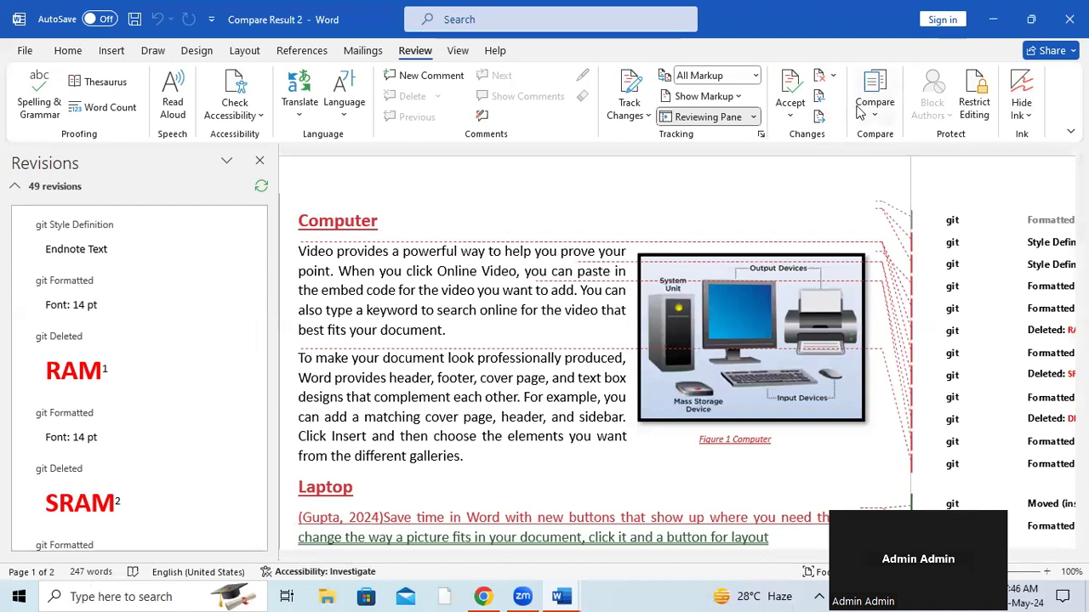
- Switch the source panes between both documents and revised only, then back to both
click(876, 111)
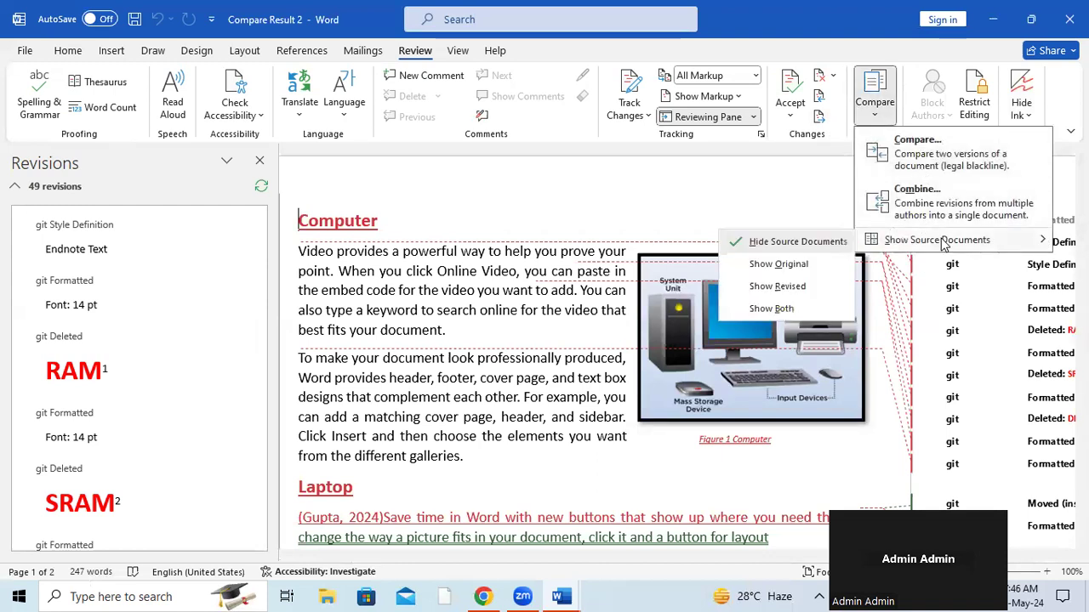
click(768, 310)
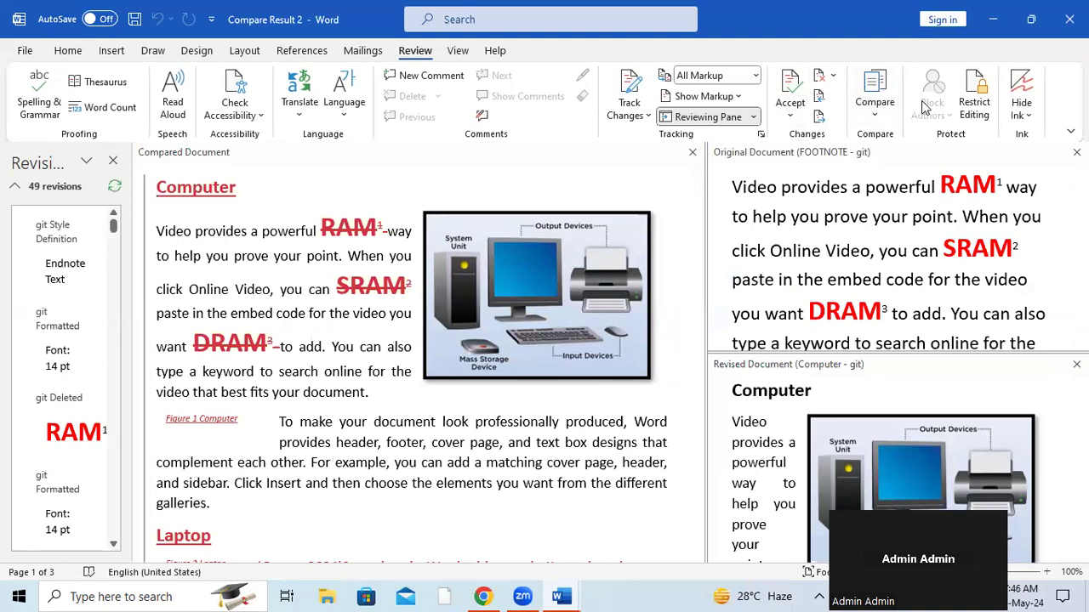
click(874, 109)
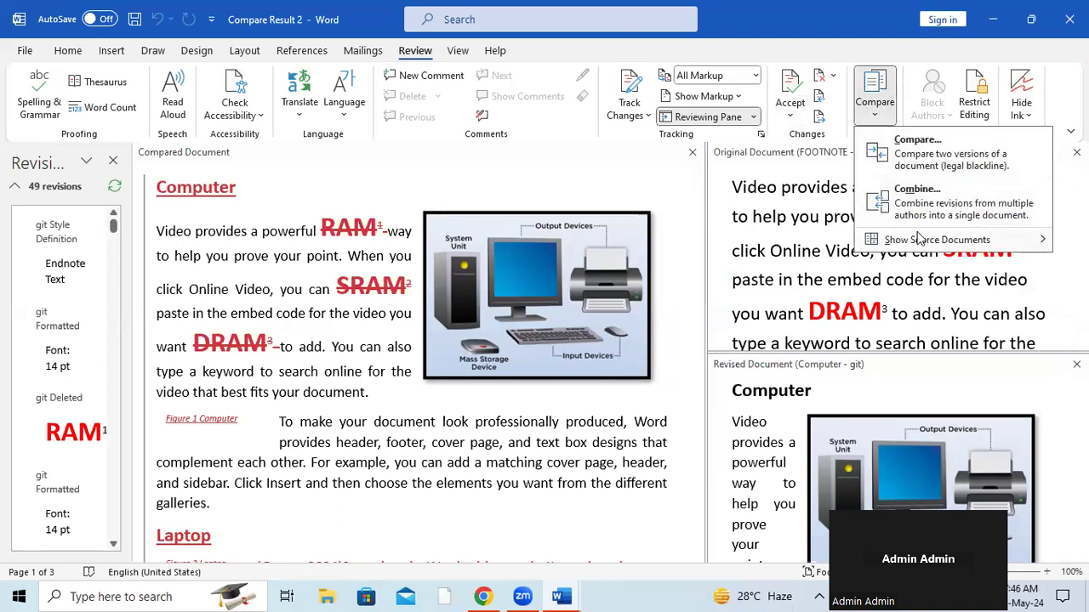
mouse_move(914, 239)
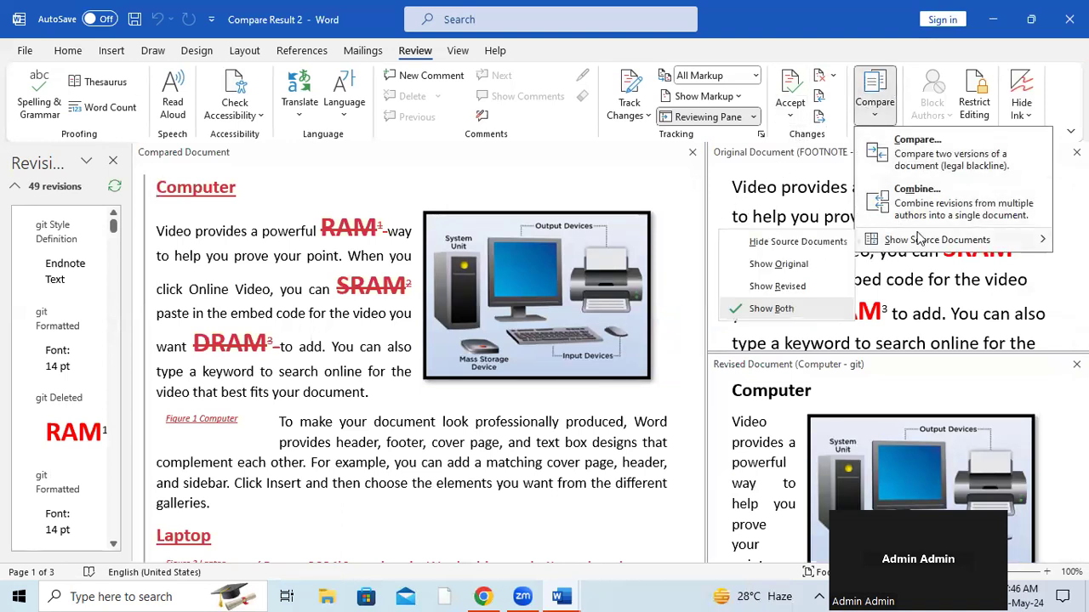
click(795, 288)
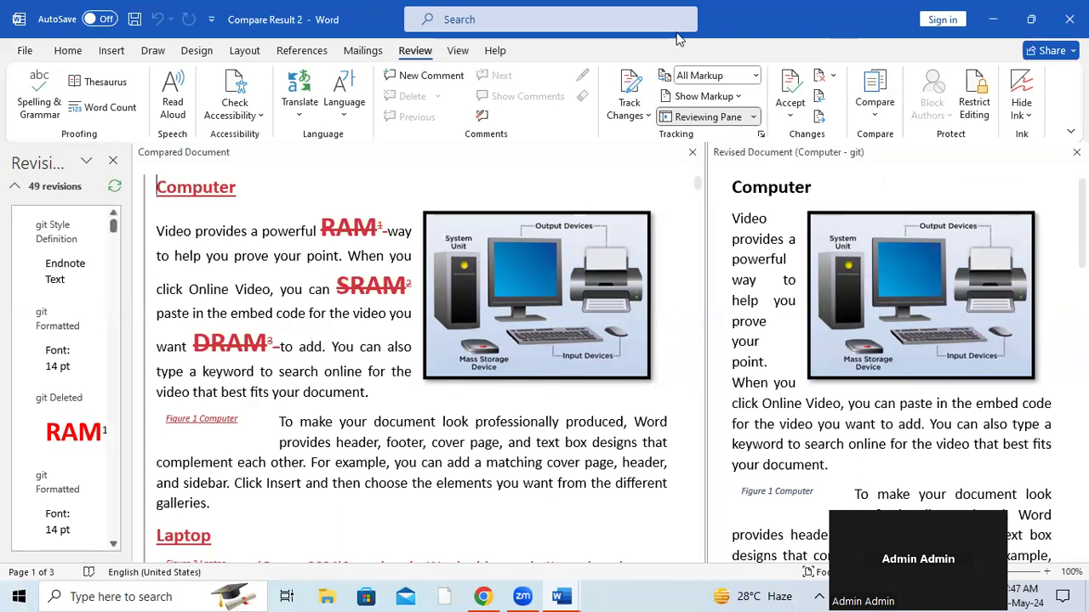
click(875, 95)
mouse_move(914, 241)
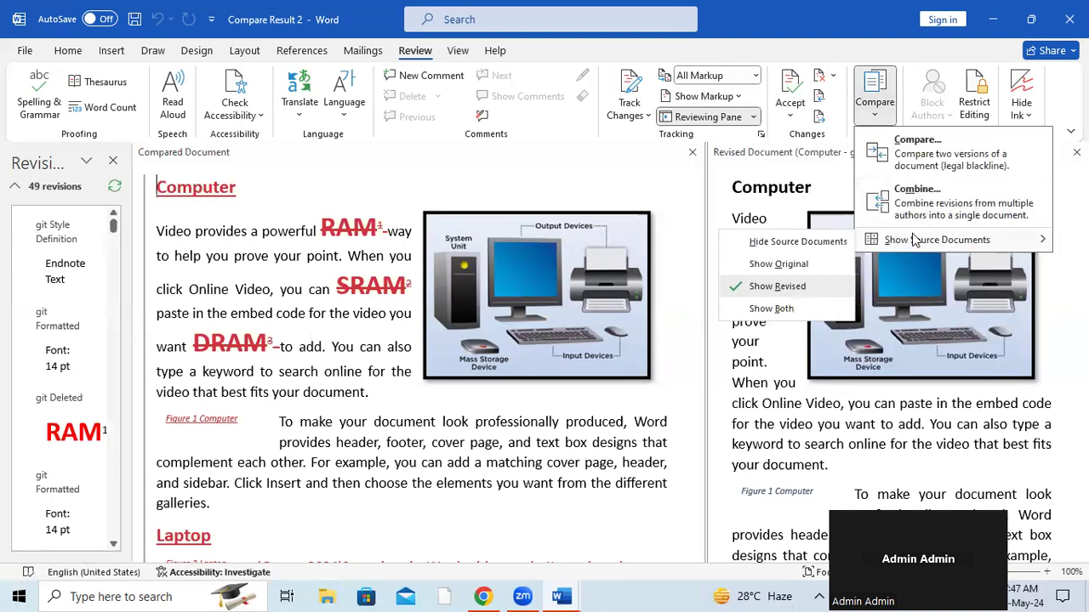
click(770, 309)
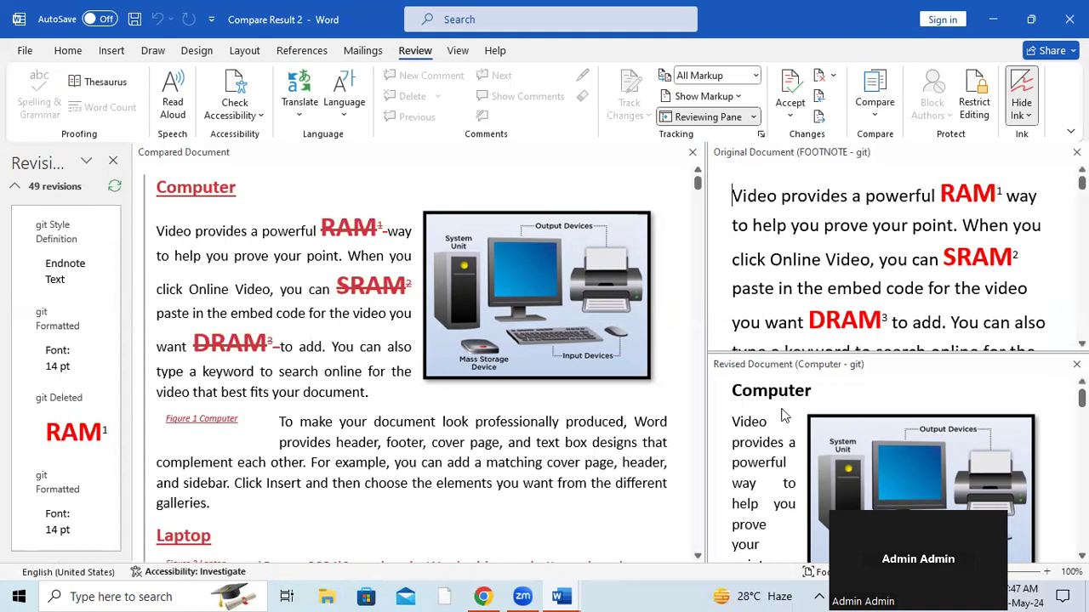
scroll(784, 437, down, 5)
scroll(783, 440, up, 3)
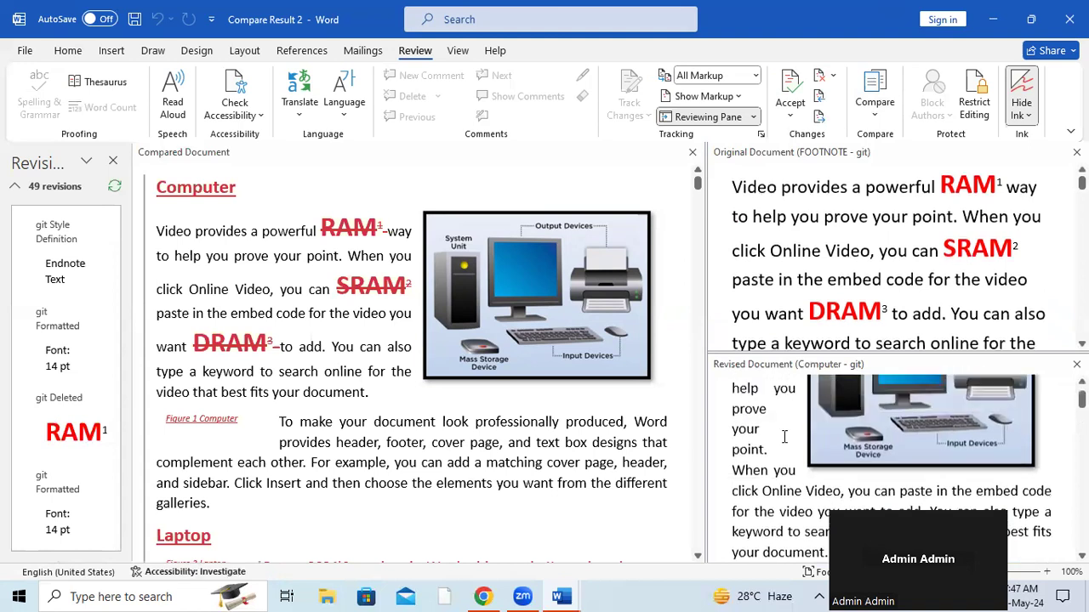
scroll(791, 426, up, 3)
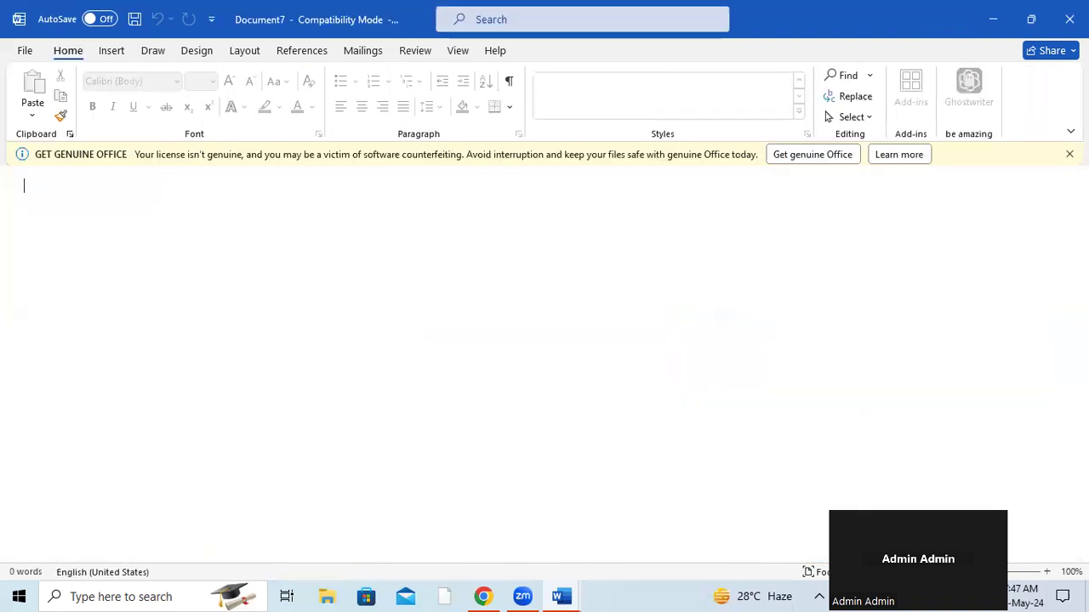
- Start a Combine and pick MS WORD DATA from the Desktop as the original document
click(421, 54)
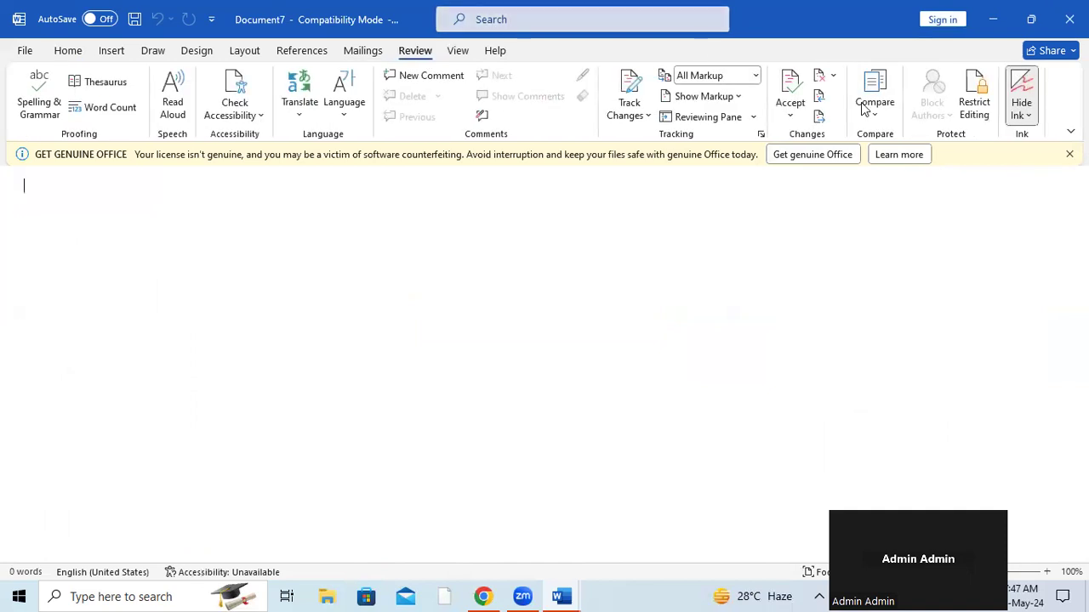
click(890, 100)
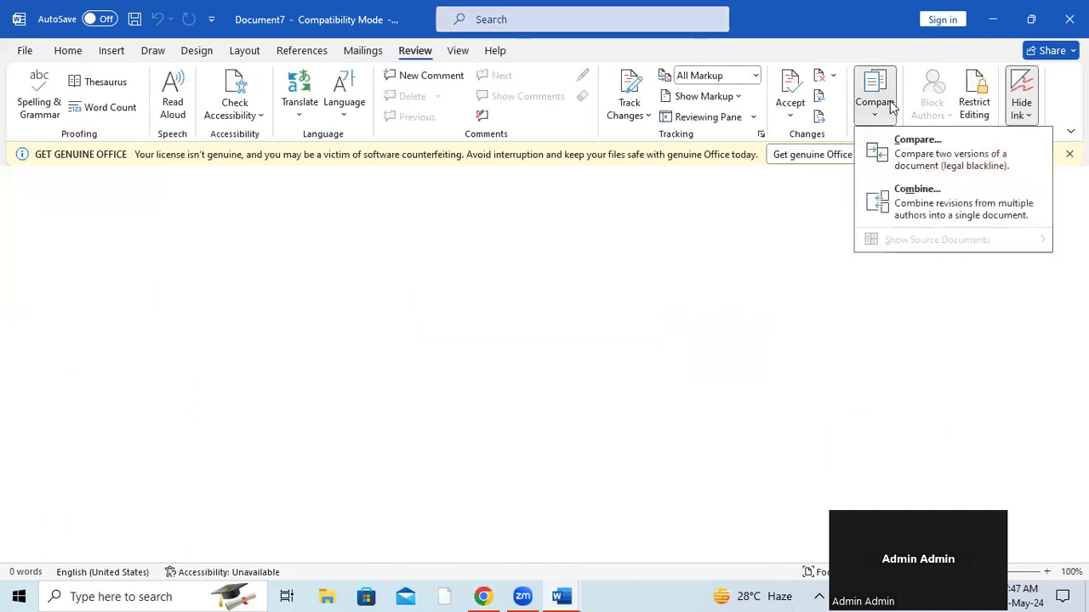
click(916, 205)
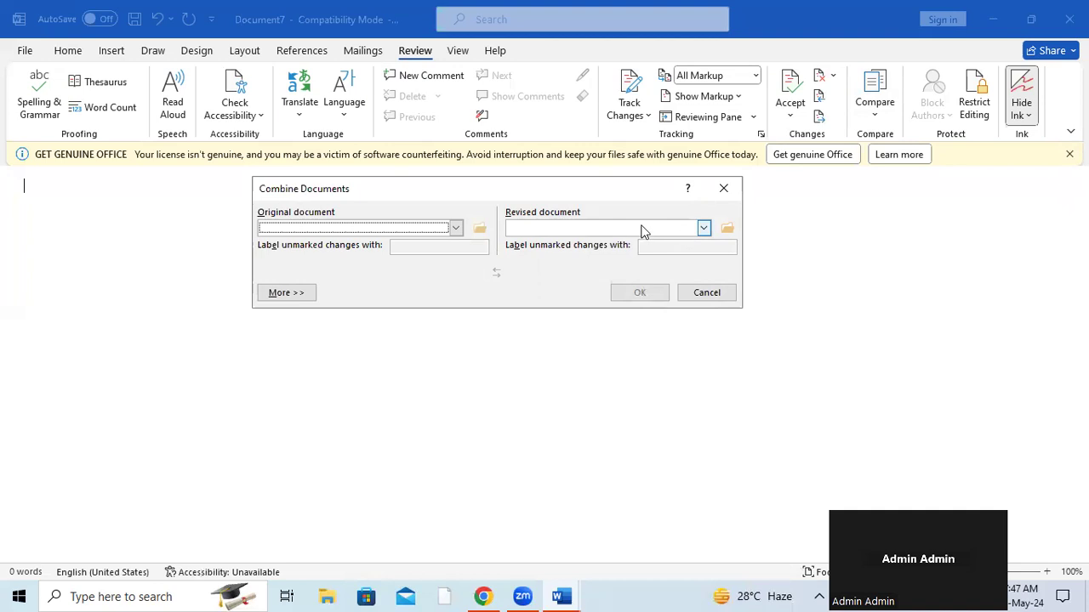
click(480, 230)
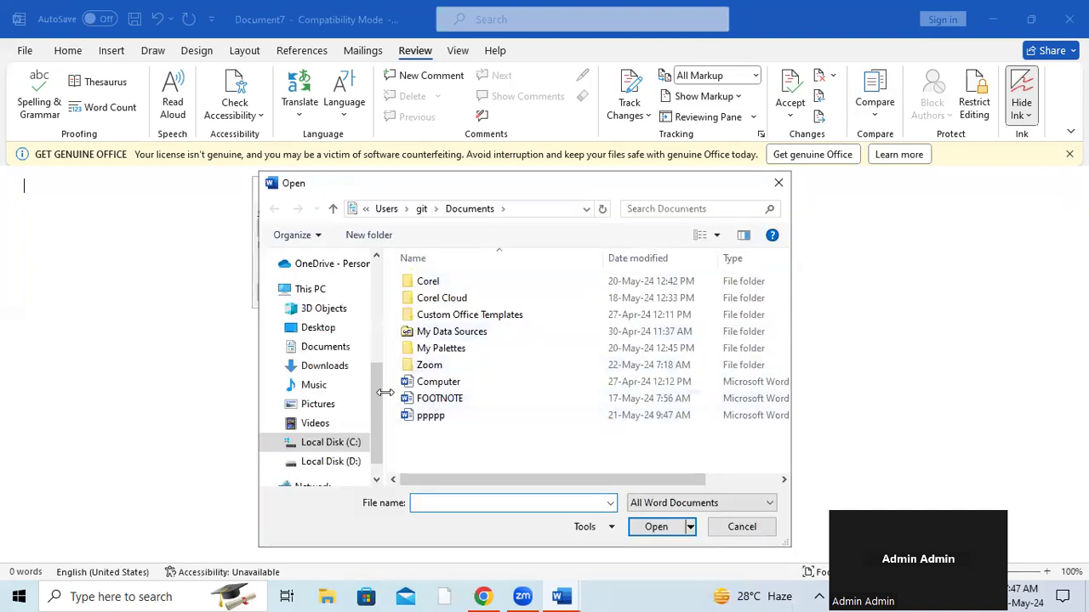
click(344, 412)
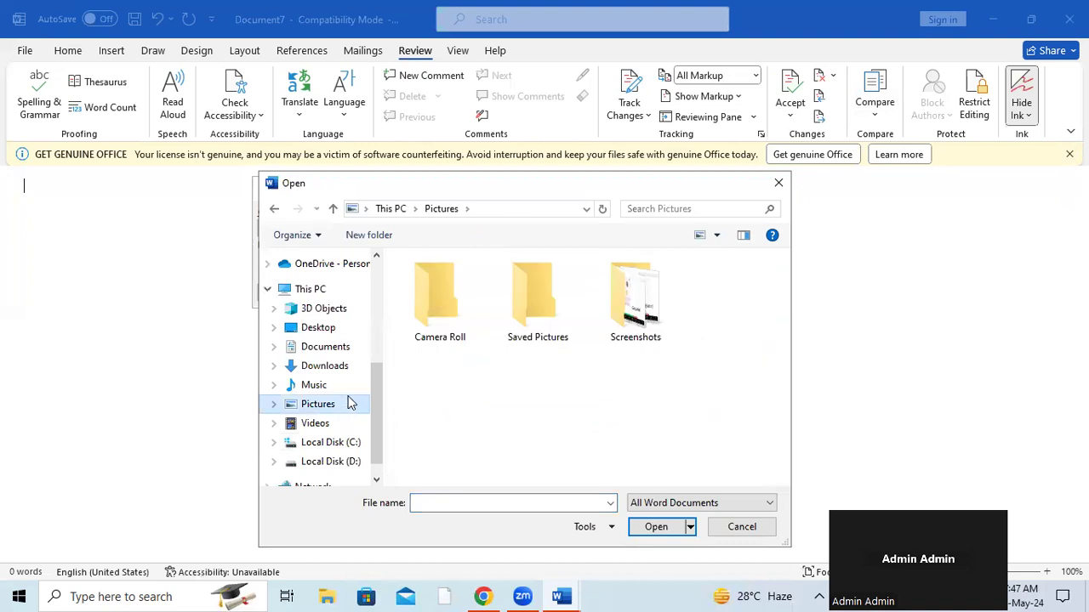
click(347, 391)
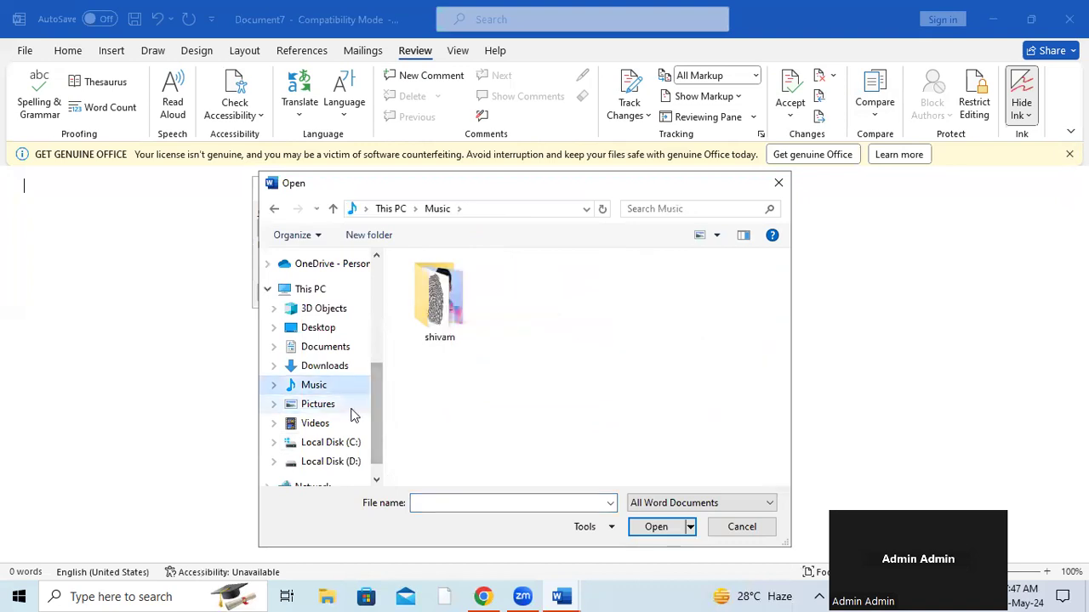
click(353, 406)
scroll(354, 414, up, 2)
scroll(354, 414, up, 2)
scroll(351, 395, up, 2)
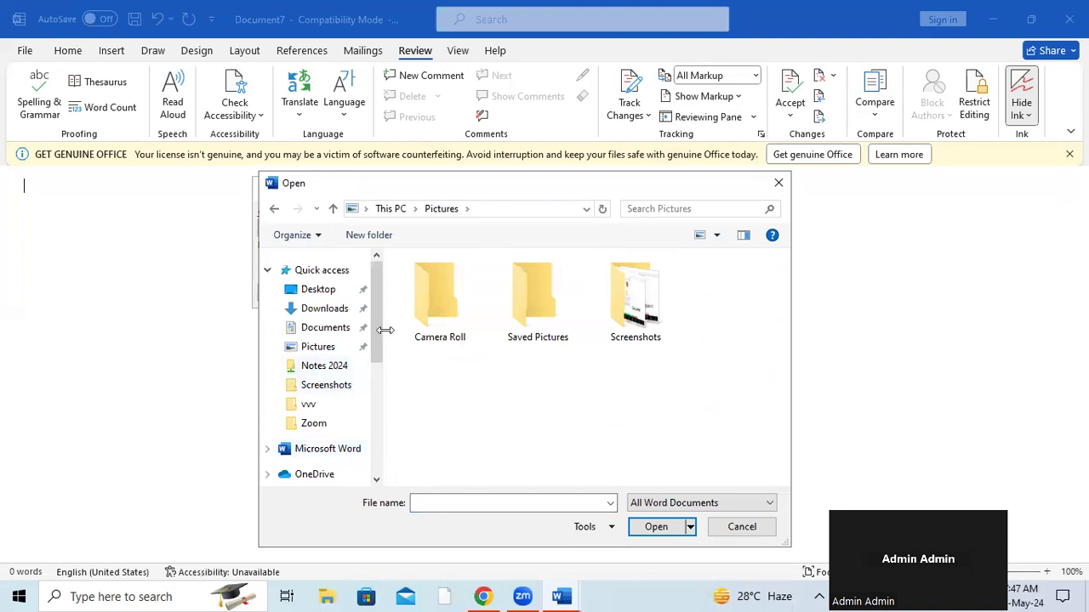
click(336, 330)
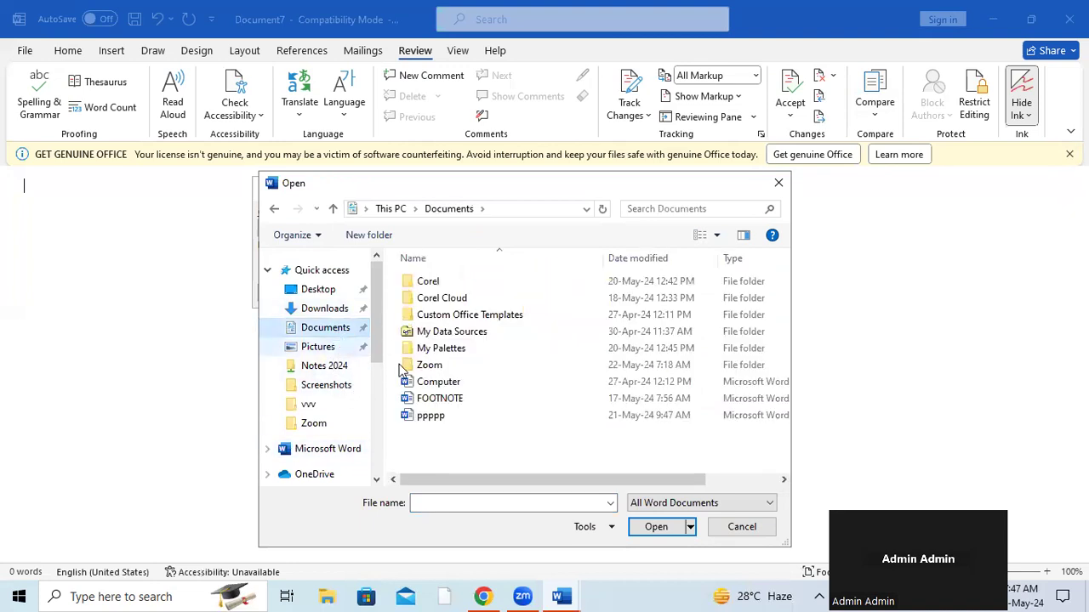
click(346, 293)
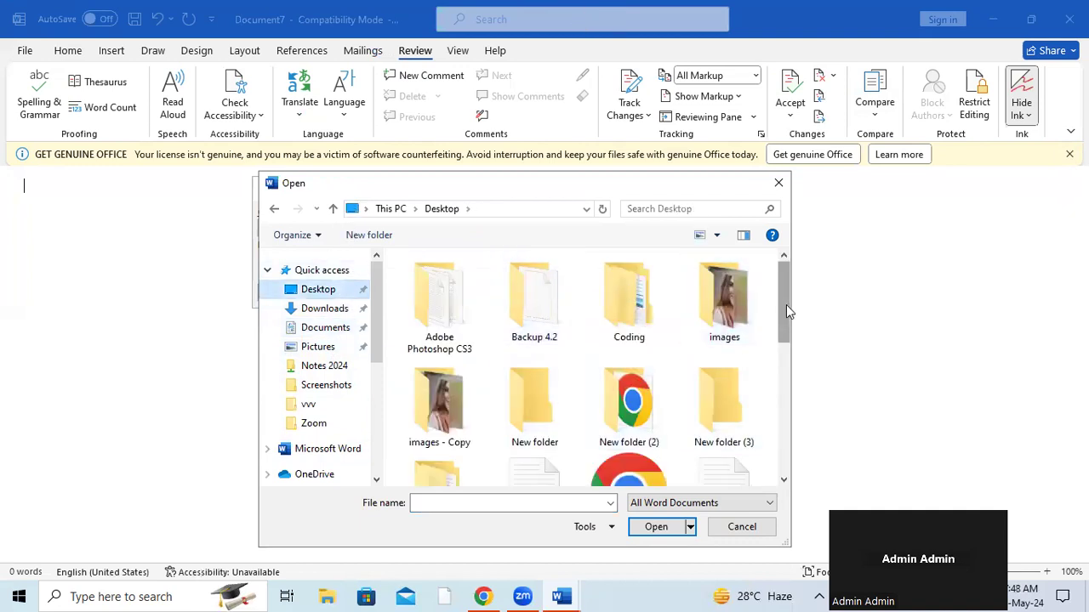
drag(786, 304, 783, 399)
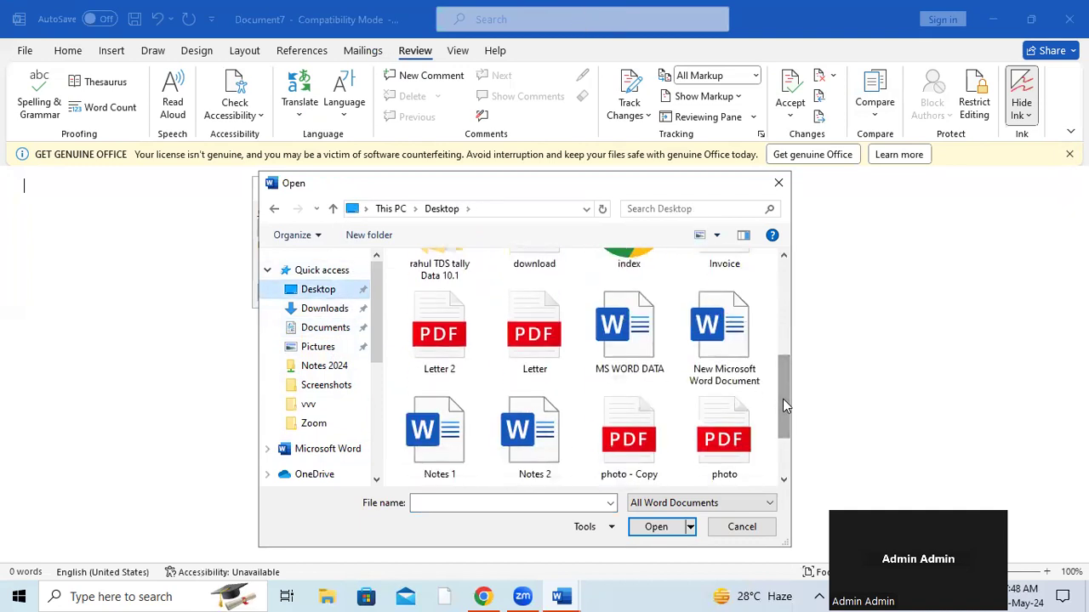
click(640, 358)
click(664, 528)
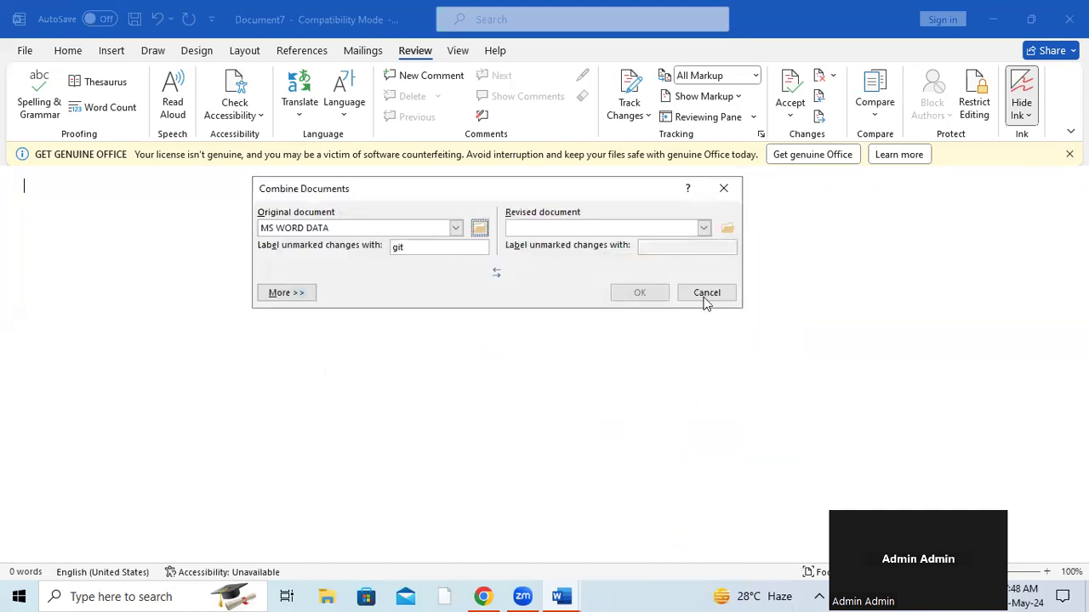
- Use WWWWWWWWWWWW as the revised document, run the combine, and dismiss Word's message
click(727, 228)
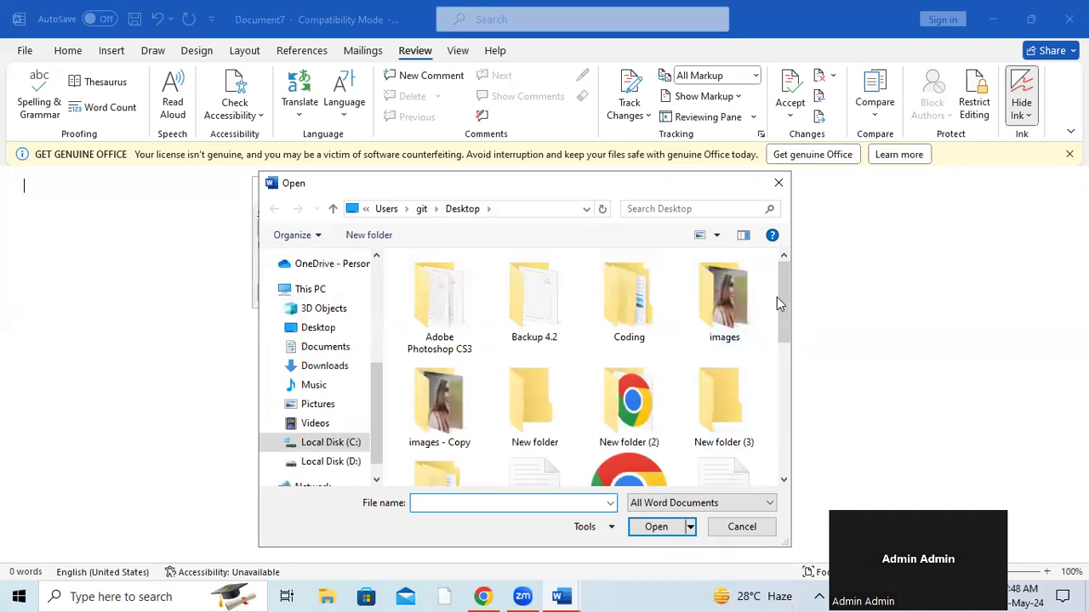
drag(778, 306, 779, 325)
drag(787, 372, 787, 440)
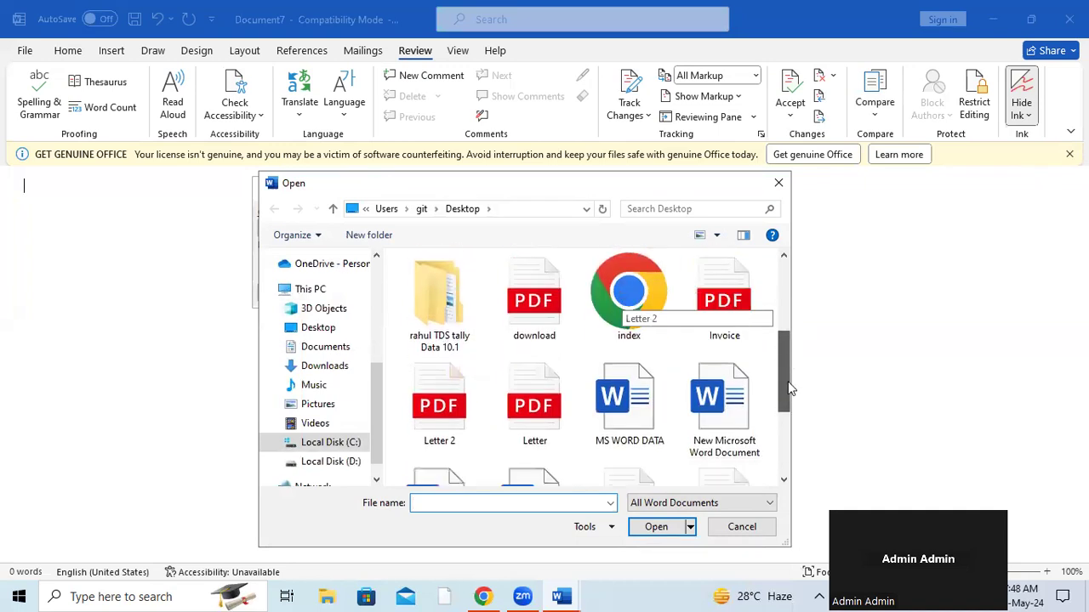
click(605, 438)
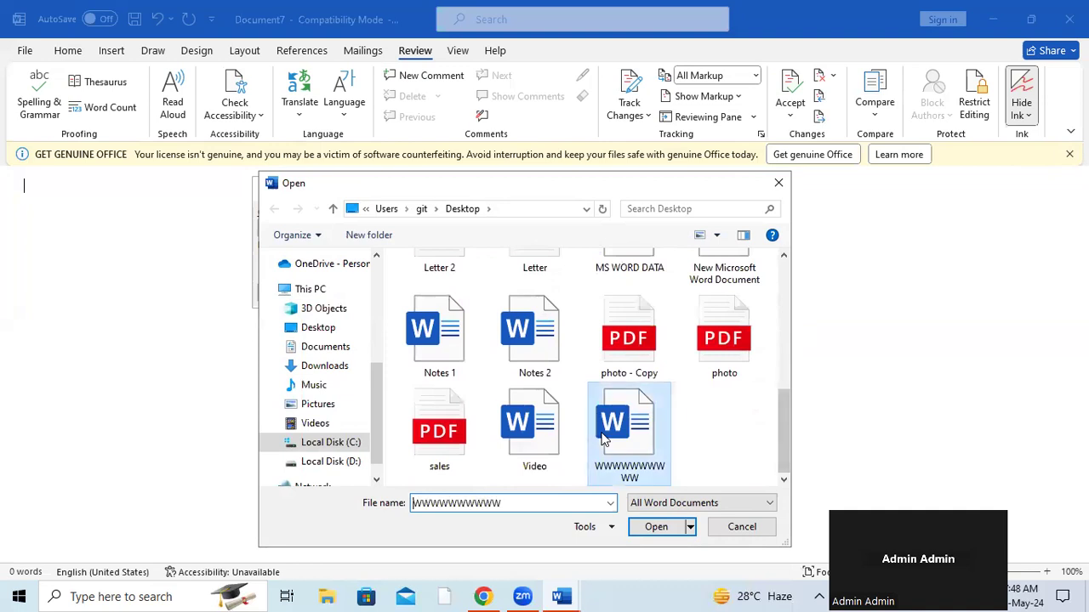
click(656, 531)
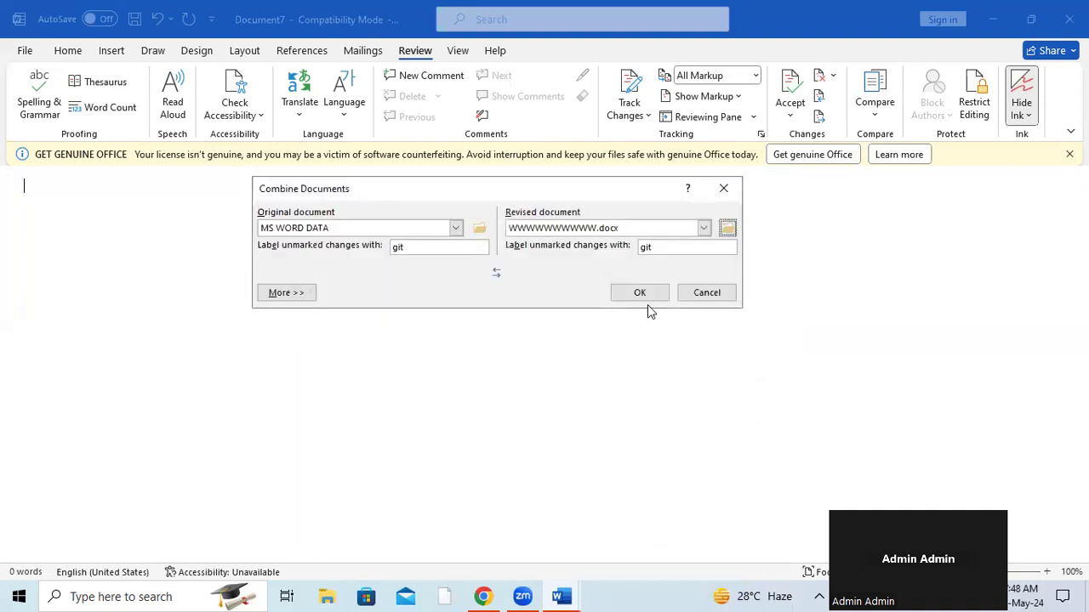
click(656, 295)
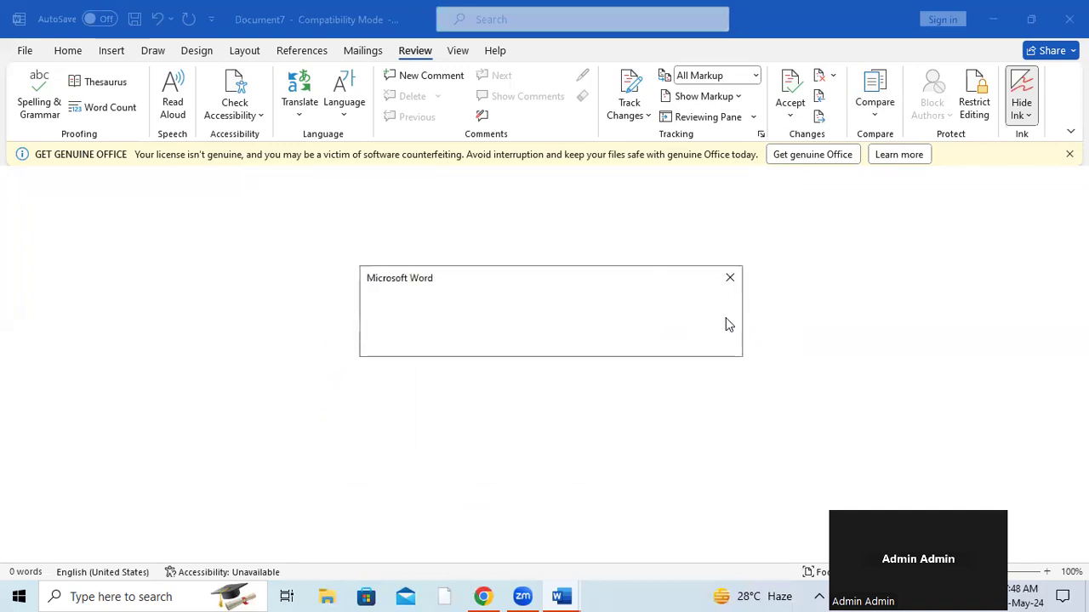
click(730, 278)
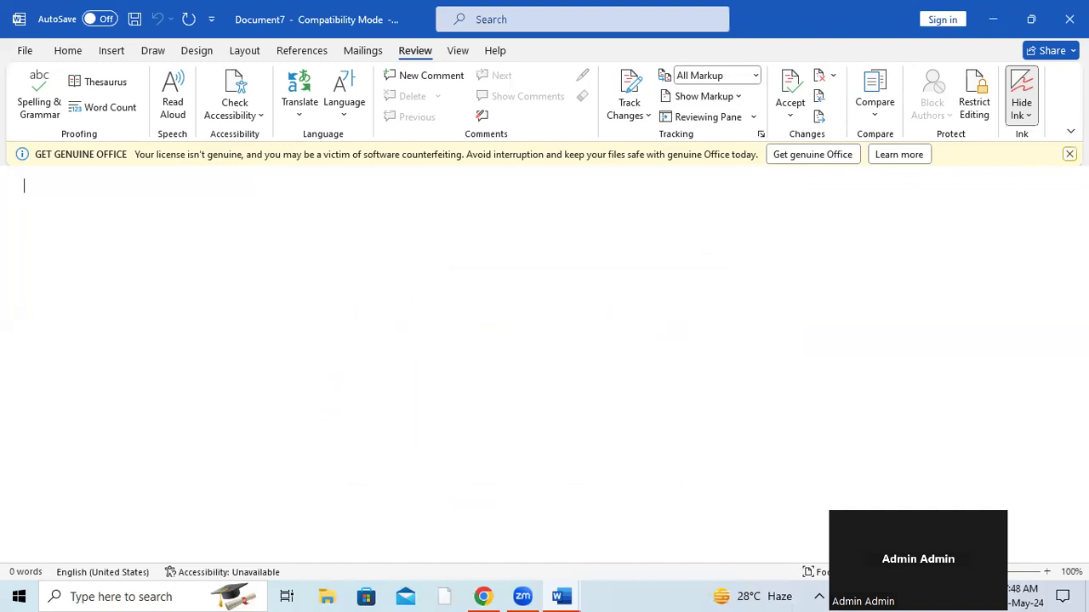
- Combine again with FOOTNOTE as the original and Computer as the revised document
click(876, 104)
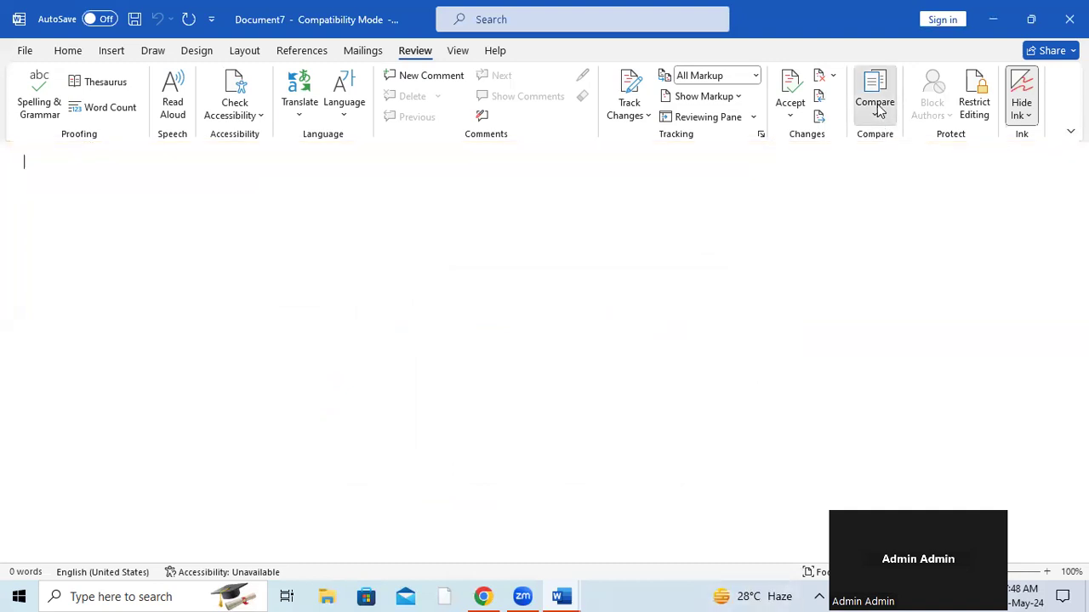
click(885, 210)
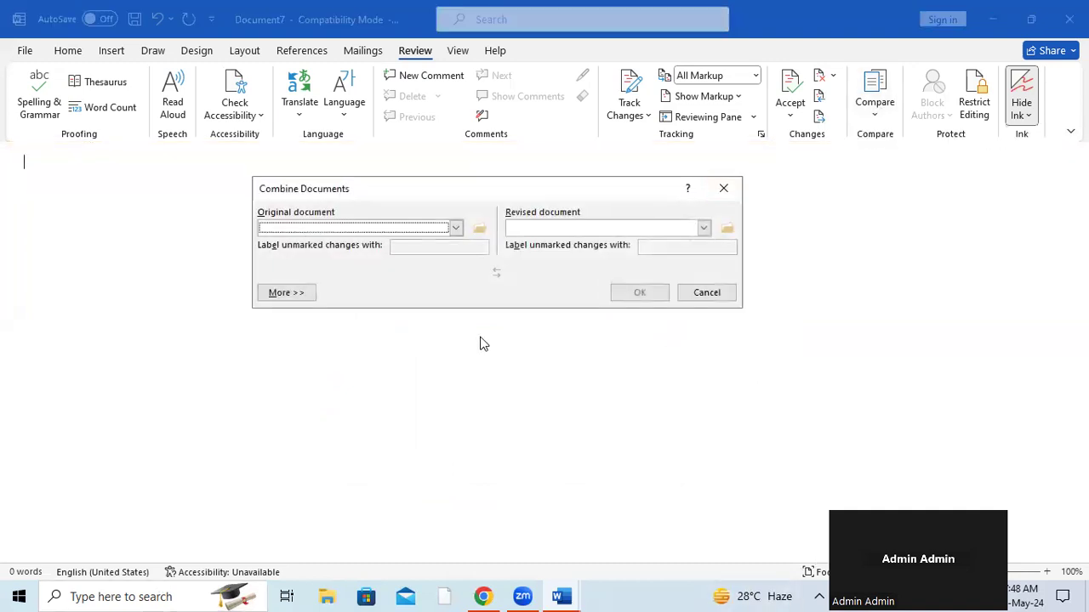
click(482, 230)
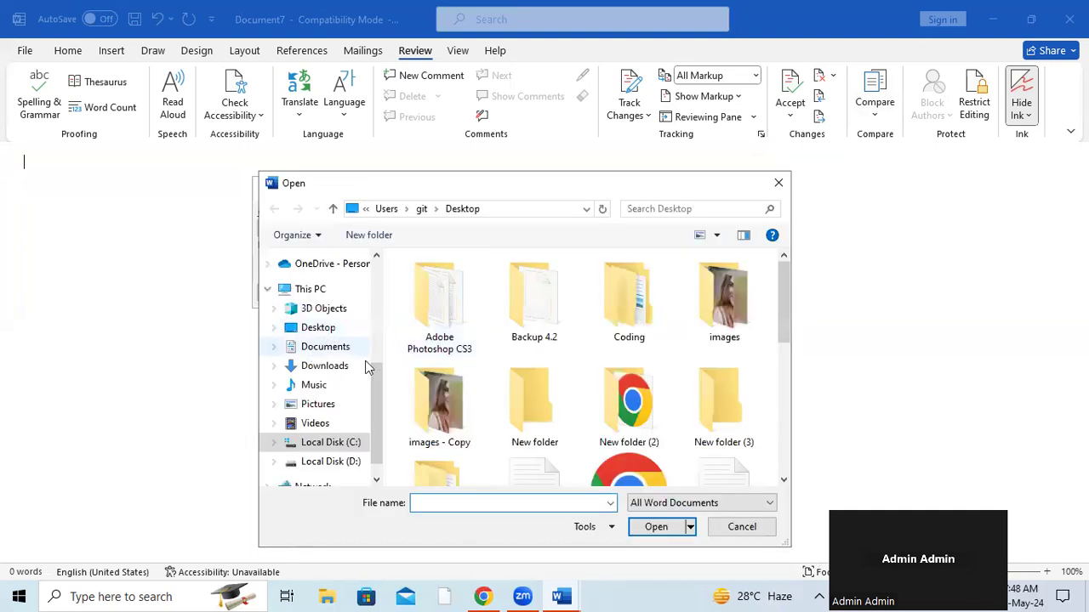
scroll(356, 400, down, 1)
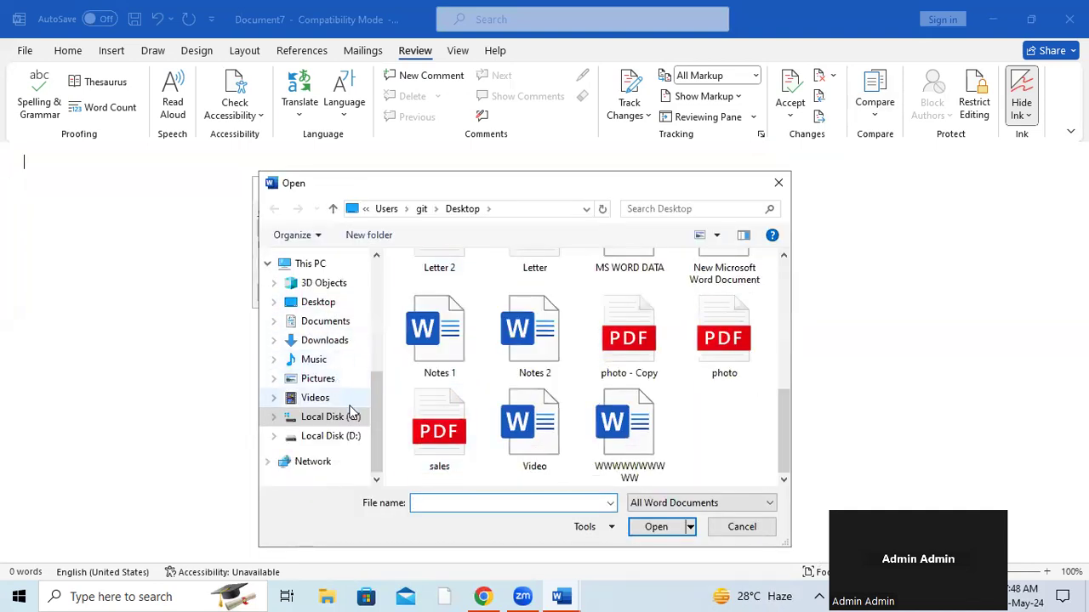
click(340, 322)
click(434, 416)
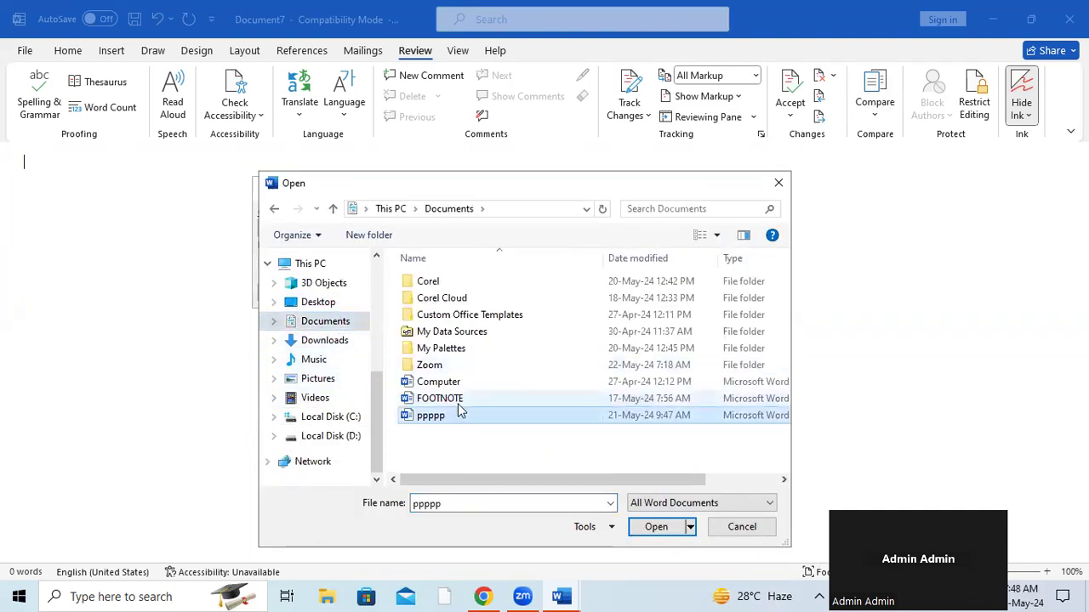
click(451, 398)
click(656, 526)
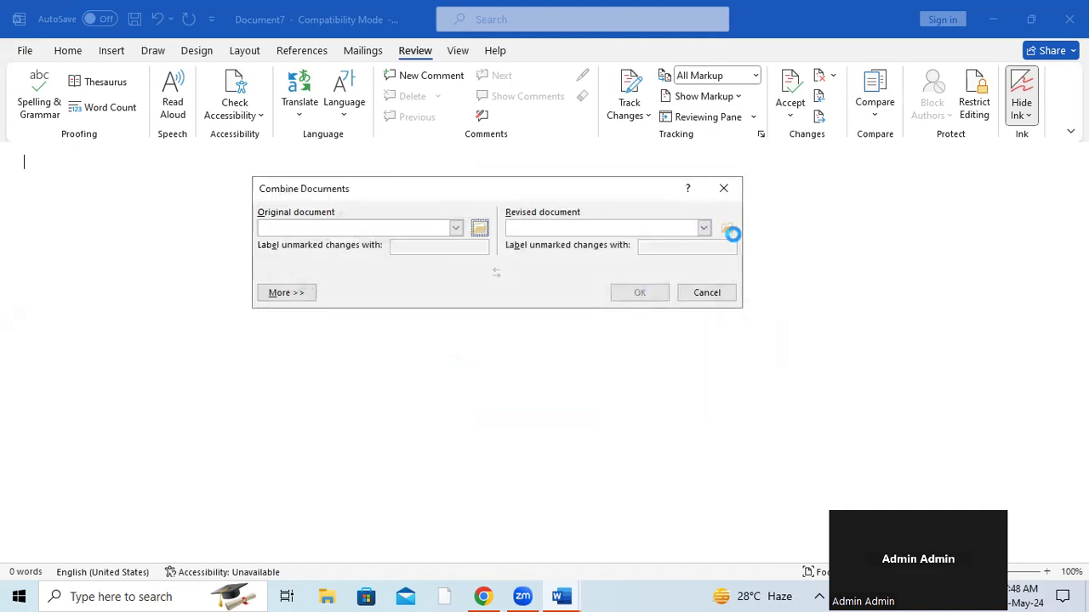
click(728, 231)
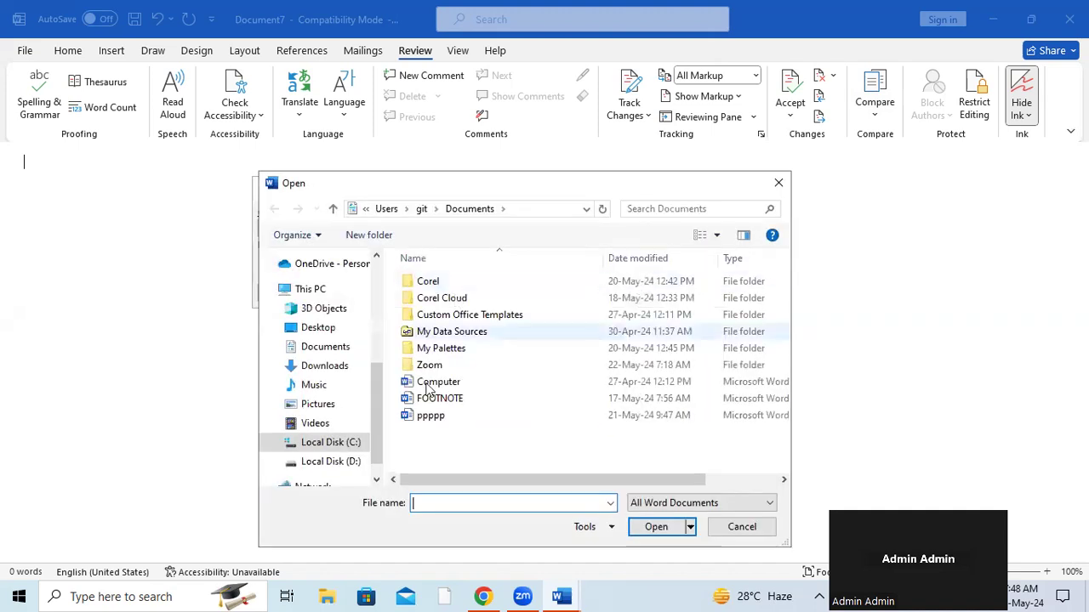
click(446, 382)
click(655, 527)
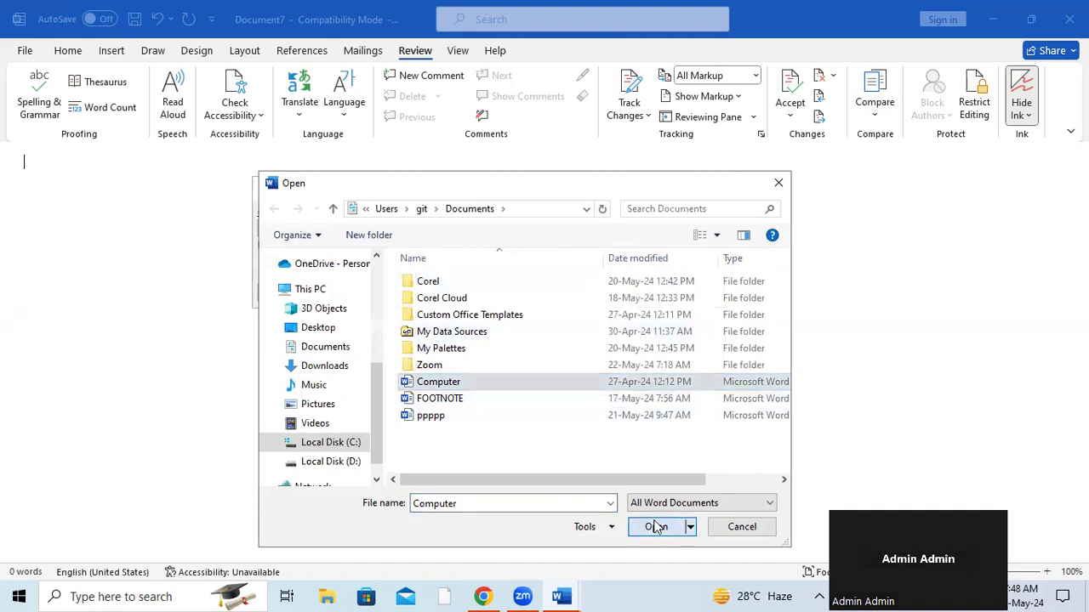
click(647, 297)
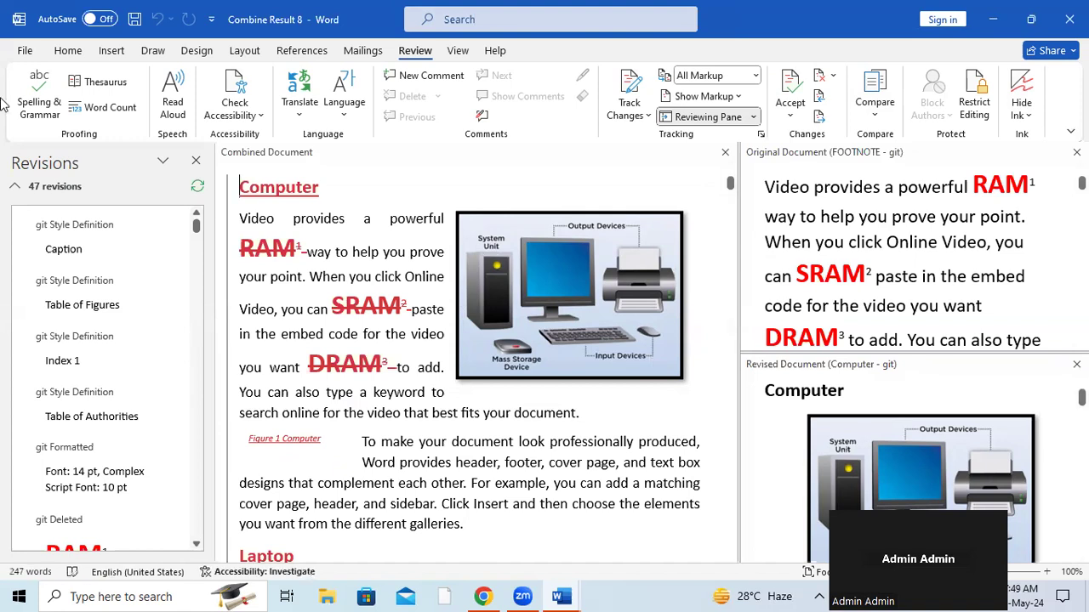
- Close Combine Result 8, Document7 and Compare Result 2, choosing Don't Save for both results
click(1069, 19)
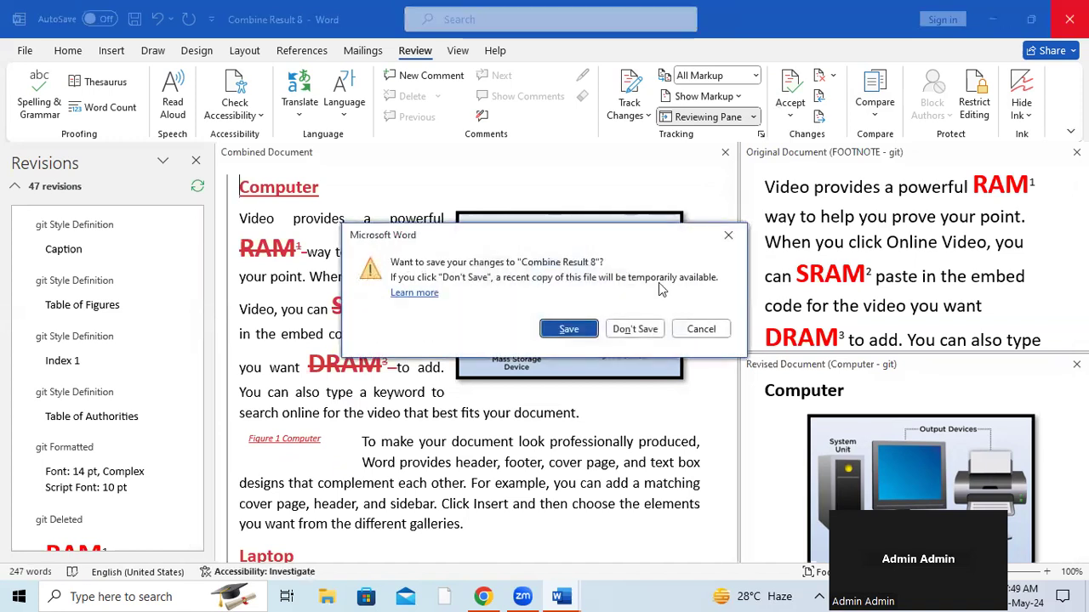
click(635, 329)
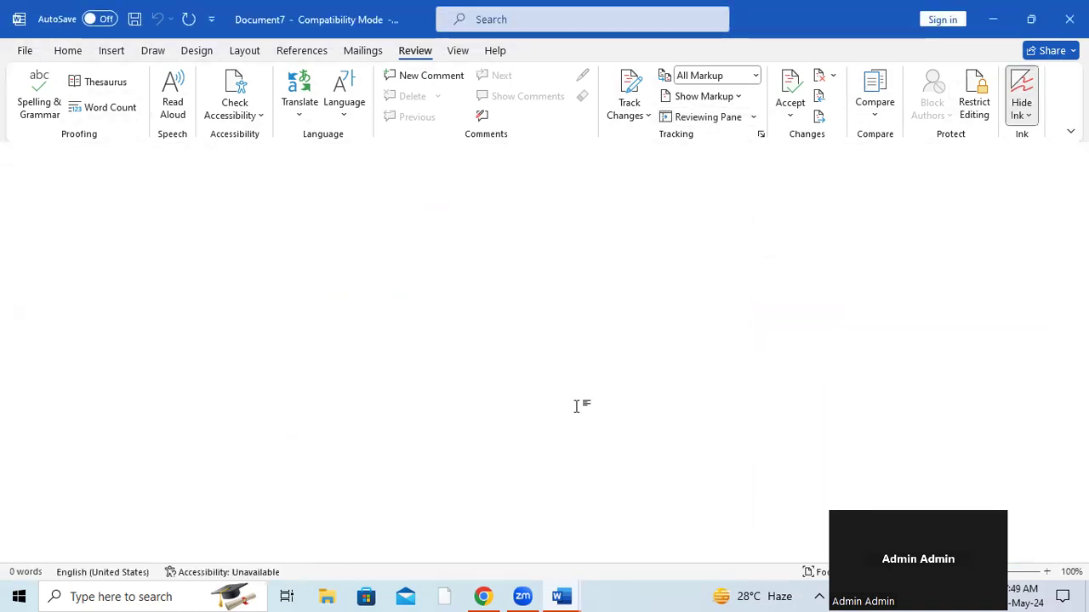
click(1069, 19)
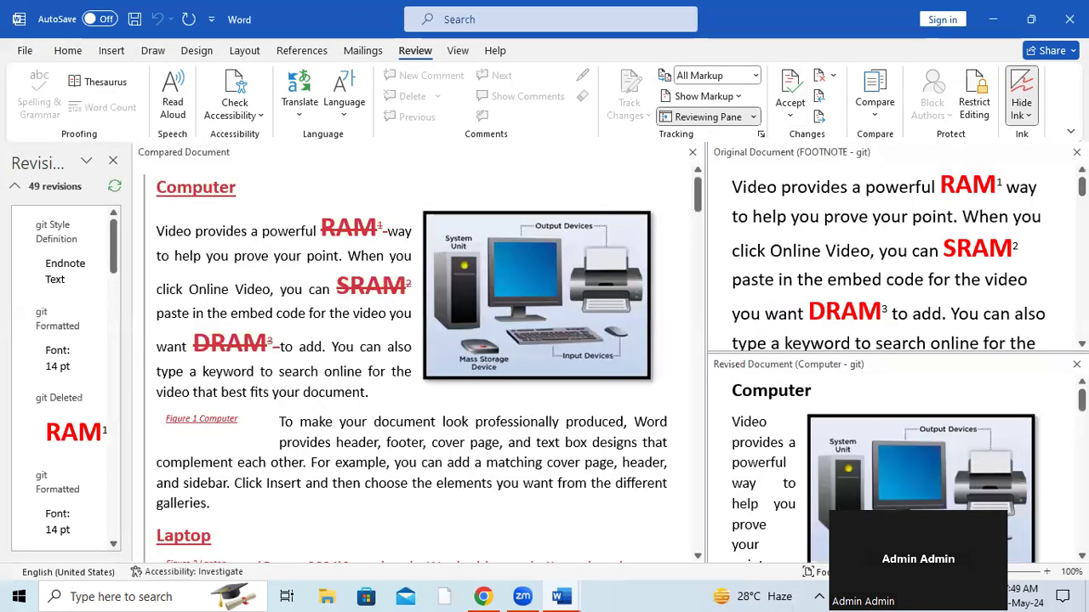
click(1069, 18)
click(640, 329)
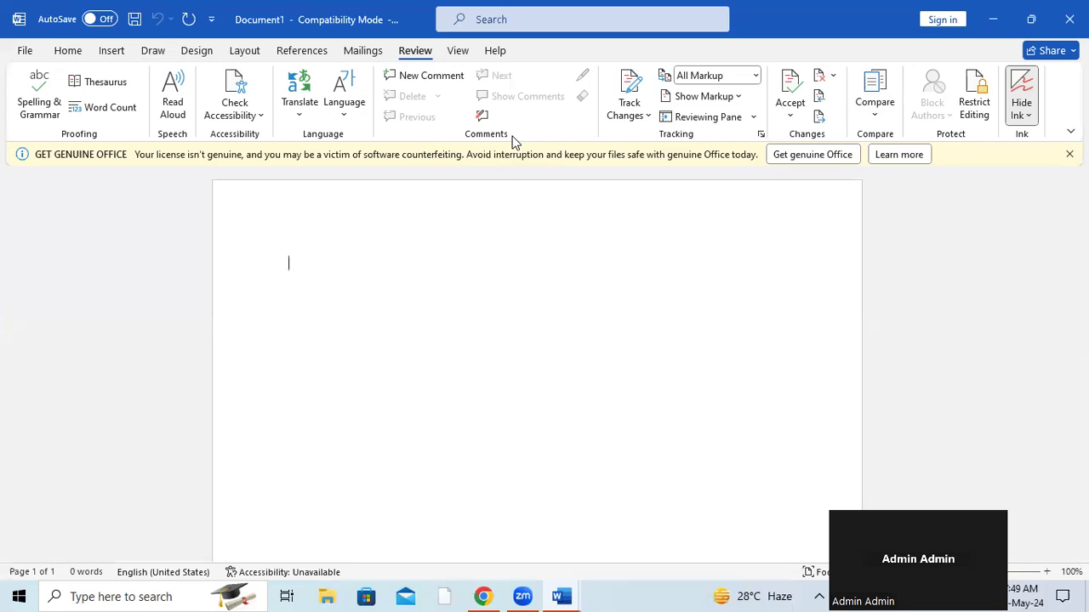
- Generate five sample paragraphs by entering =RAND() in the blank document
click(68, 51)
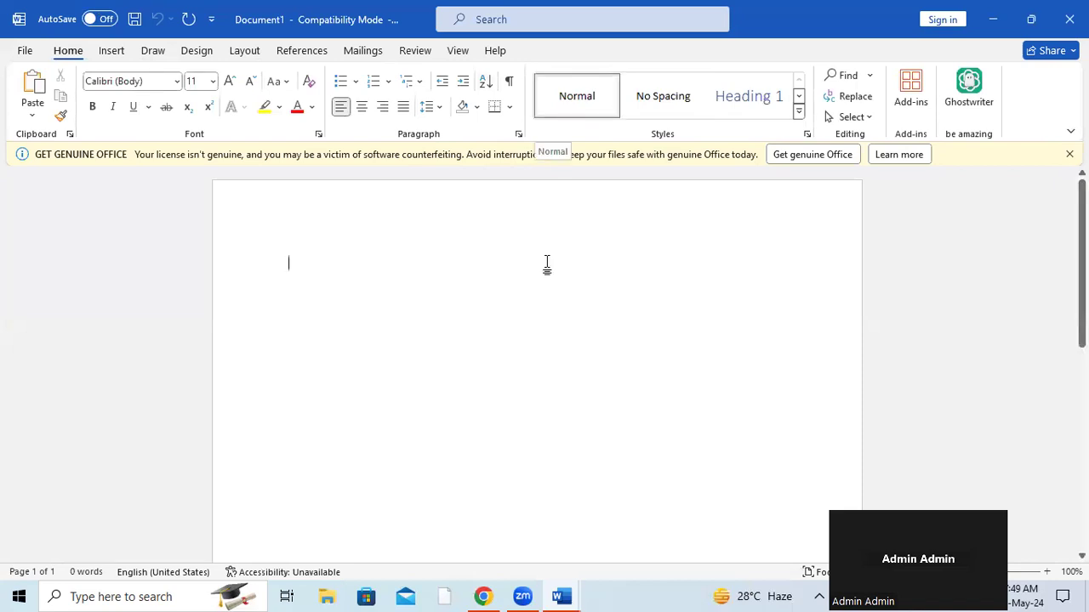
text(=RAND())
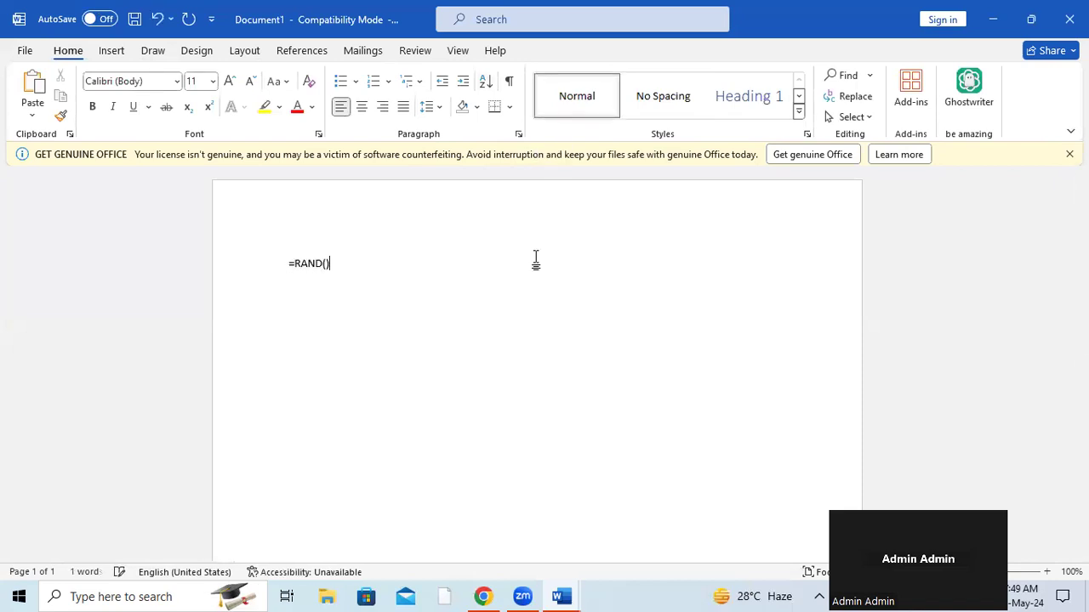
key(Return)
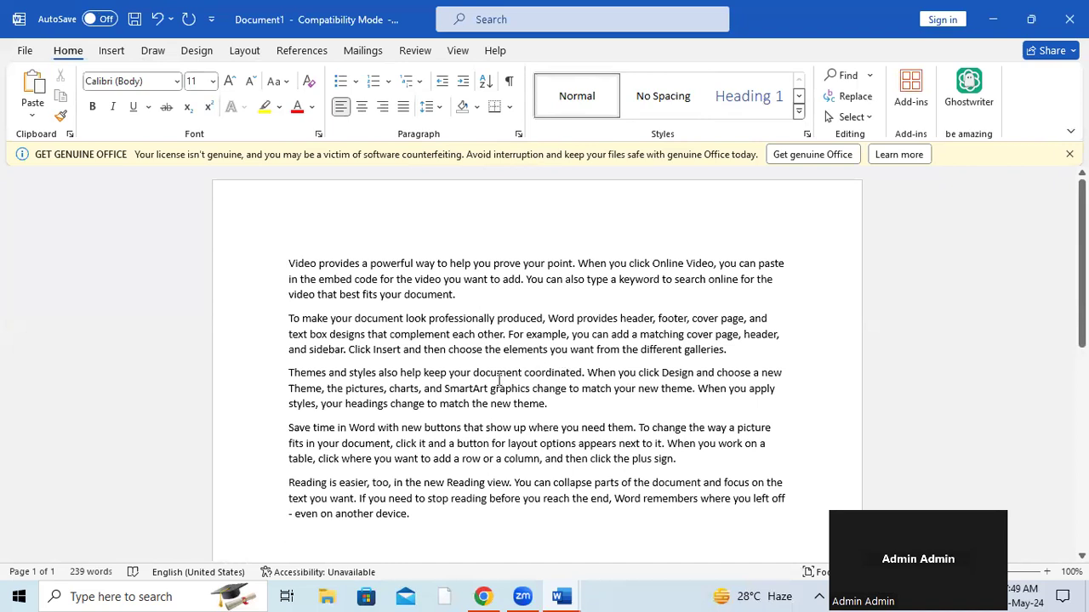
click(417, 52)
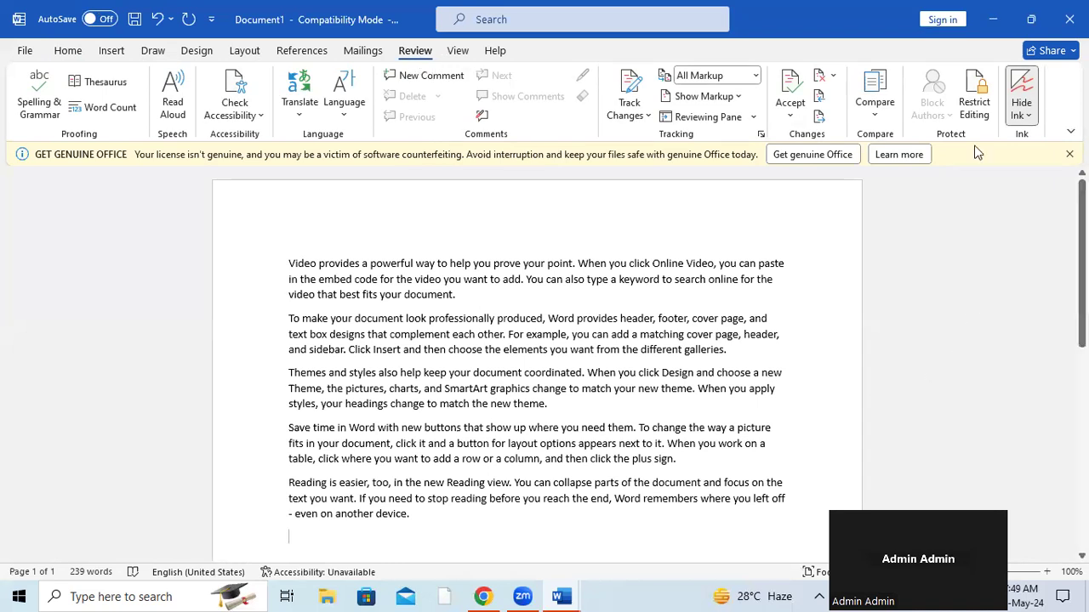
- Restrict editing to No changes (Read only) and enforce it with a password
click(974, 93)
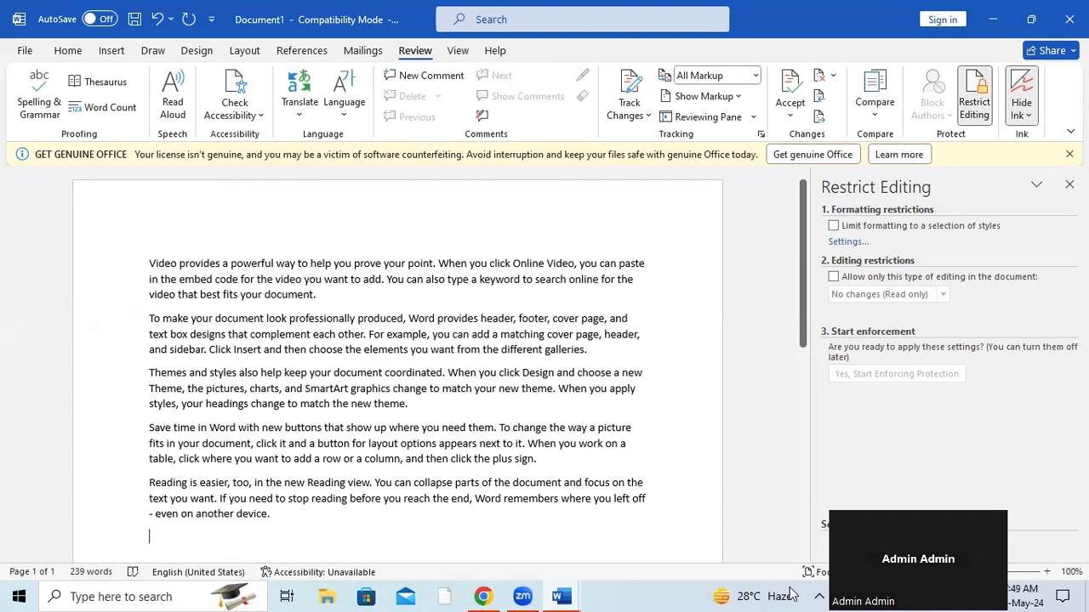
click(842, 280)
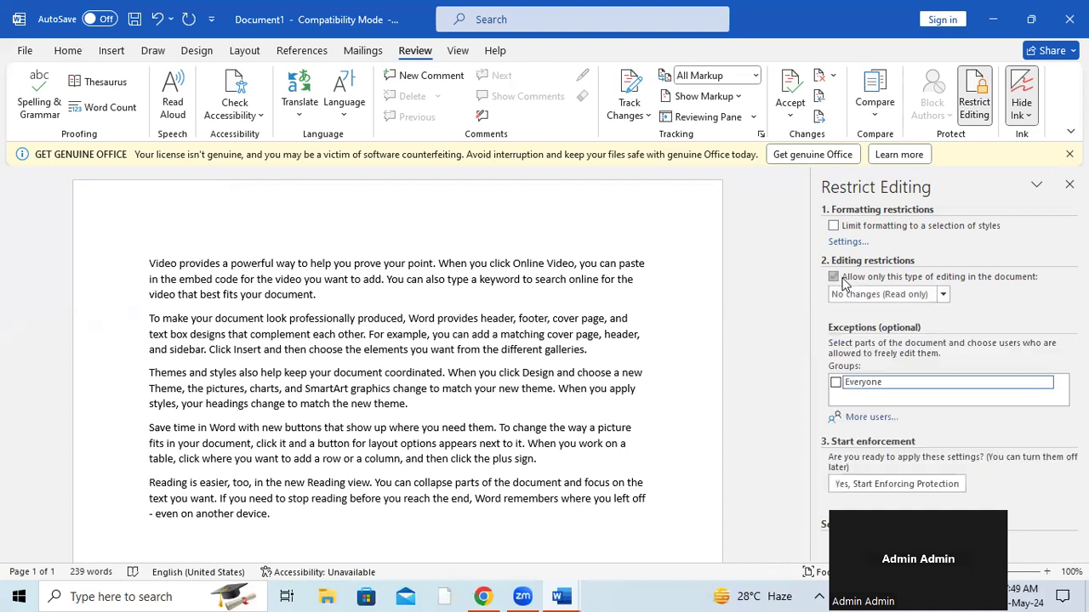
click(943, 296)
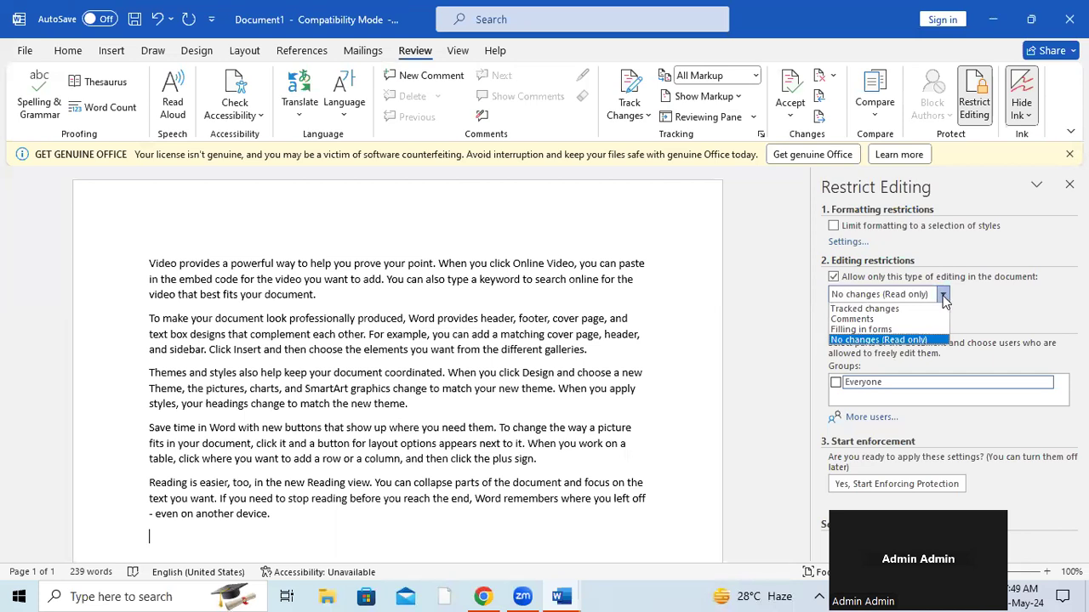
click(873, 340)
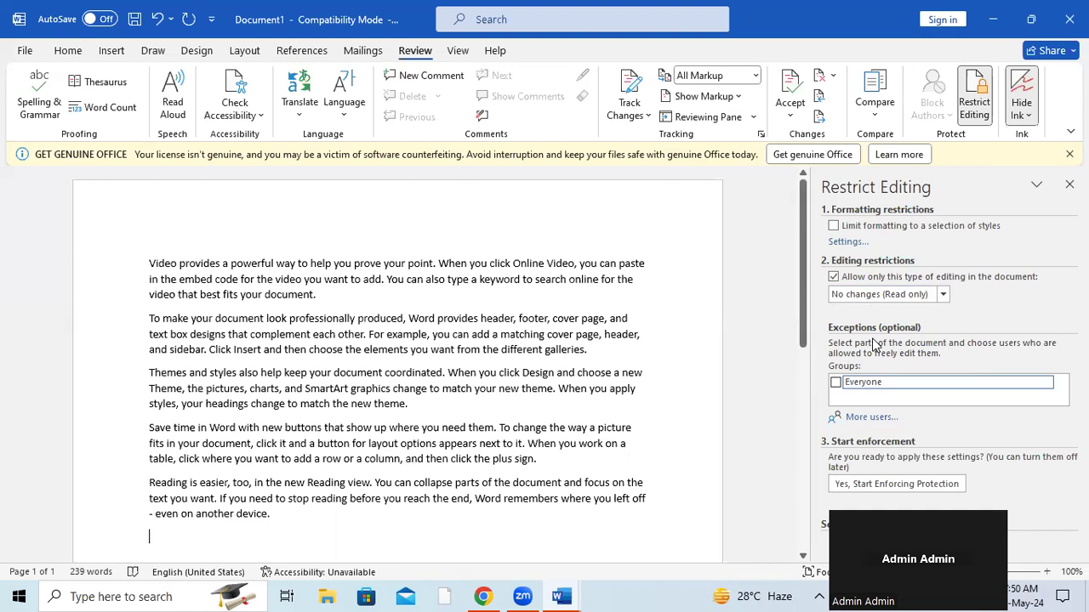
click(901, 486)
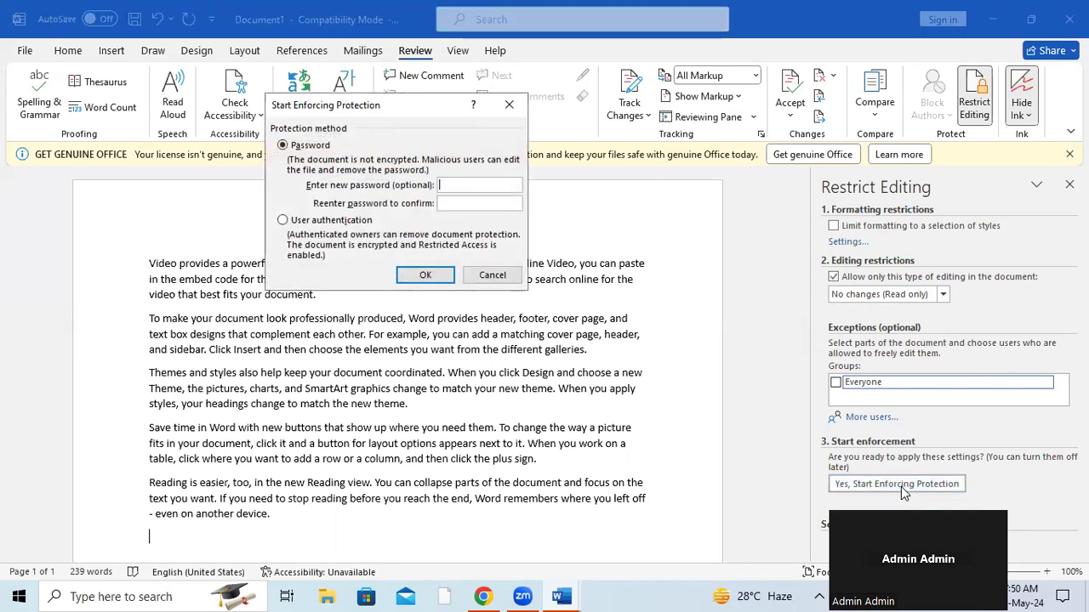
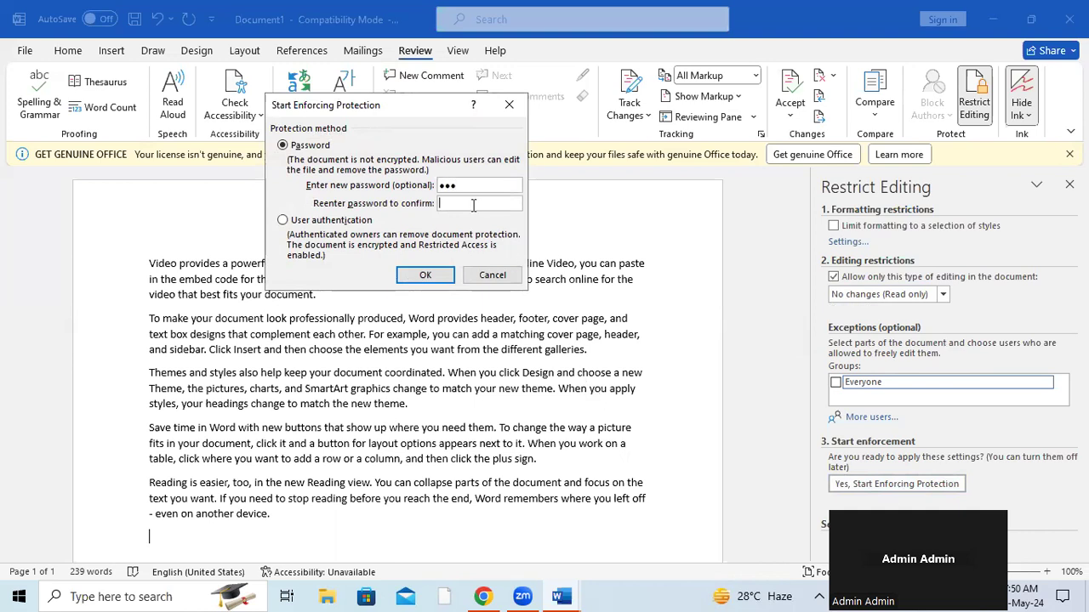
click(438, 276)
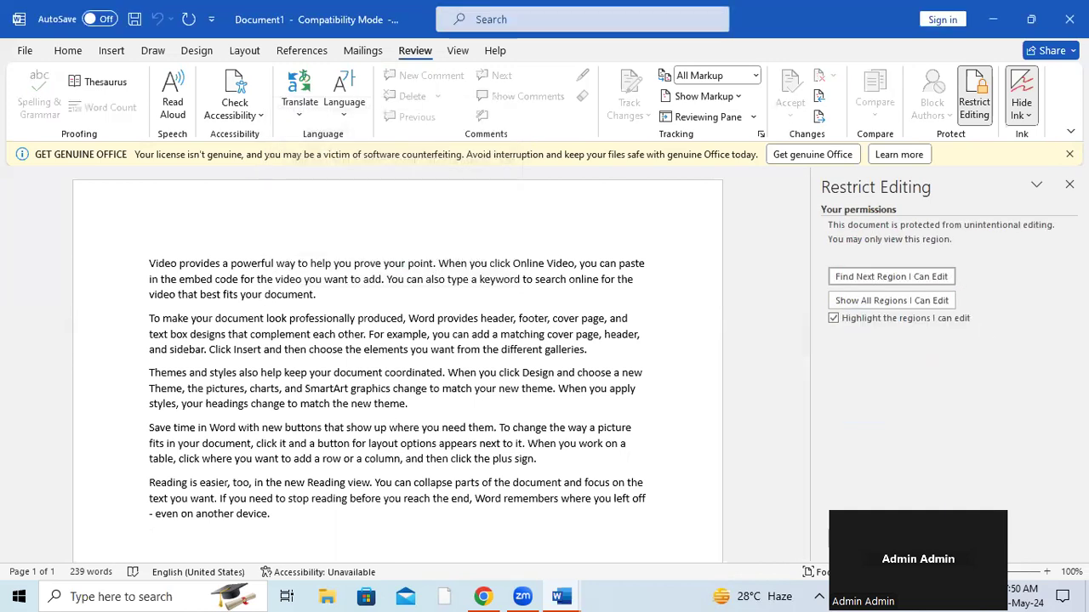
click(1069, 154)
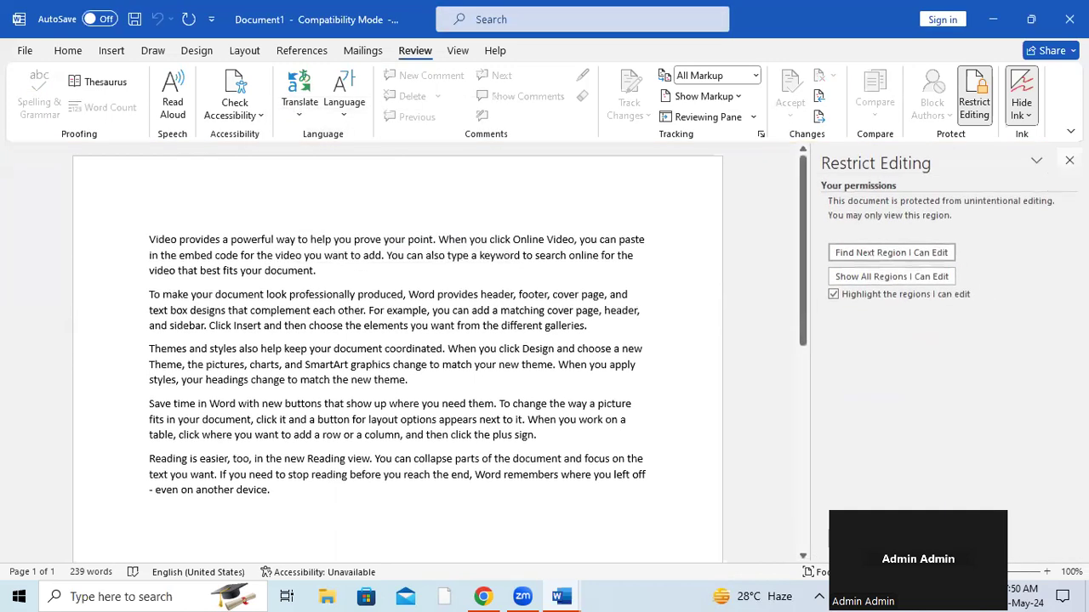
click(1069, 160)
click(69, 51)
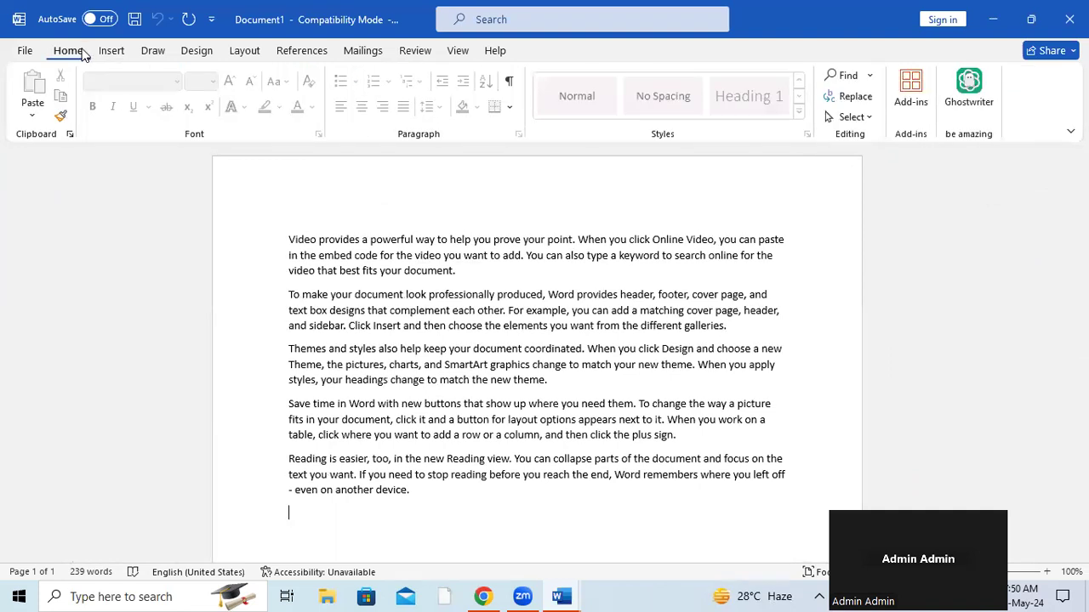
- Try deleting the first three paragraphs to confirm the text is locked against changes
mouse_move(289, 240)
mouse_down()
mouse_move(460, 340)
mouse_move(599, 400)
mouse_up()
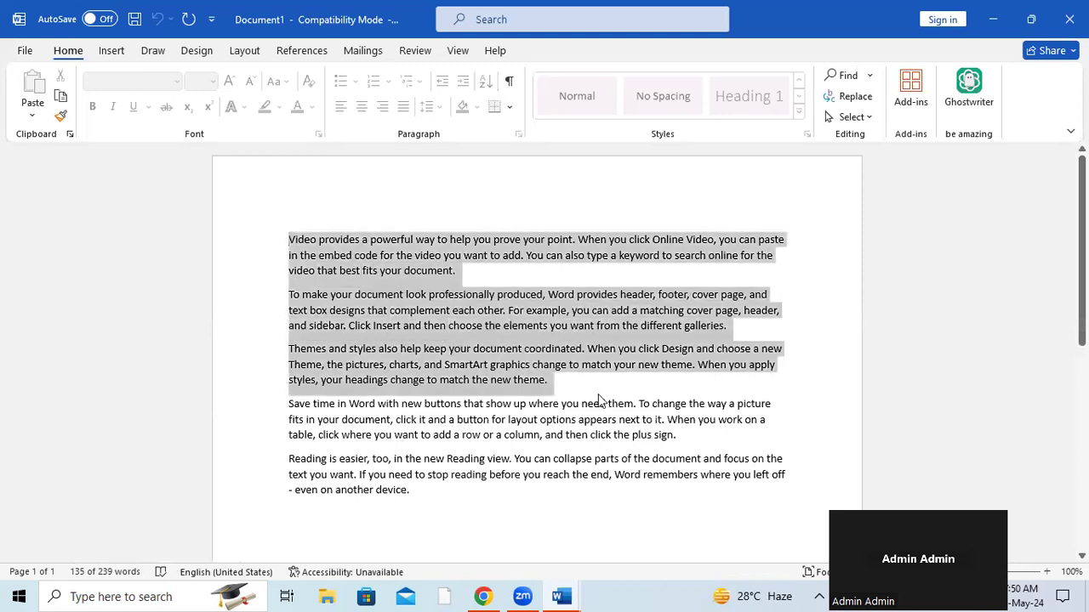
key(Delete)
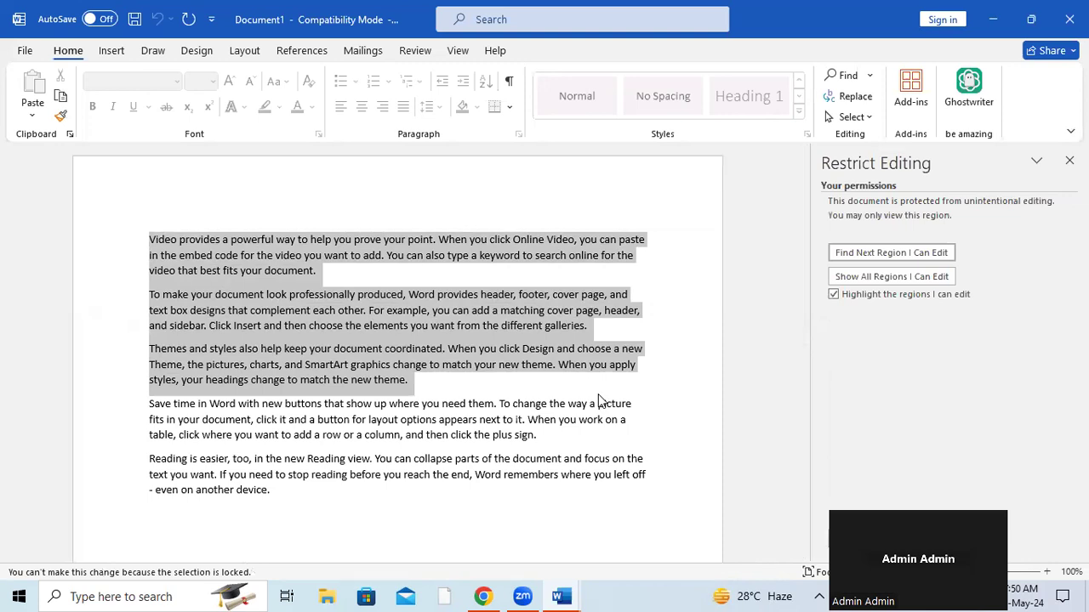
click(1069, 160)
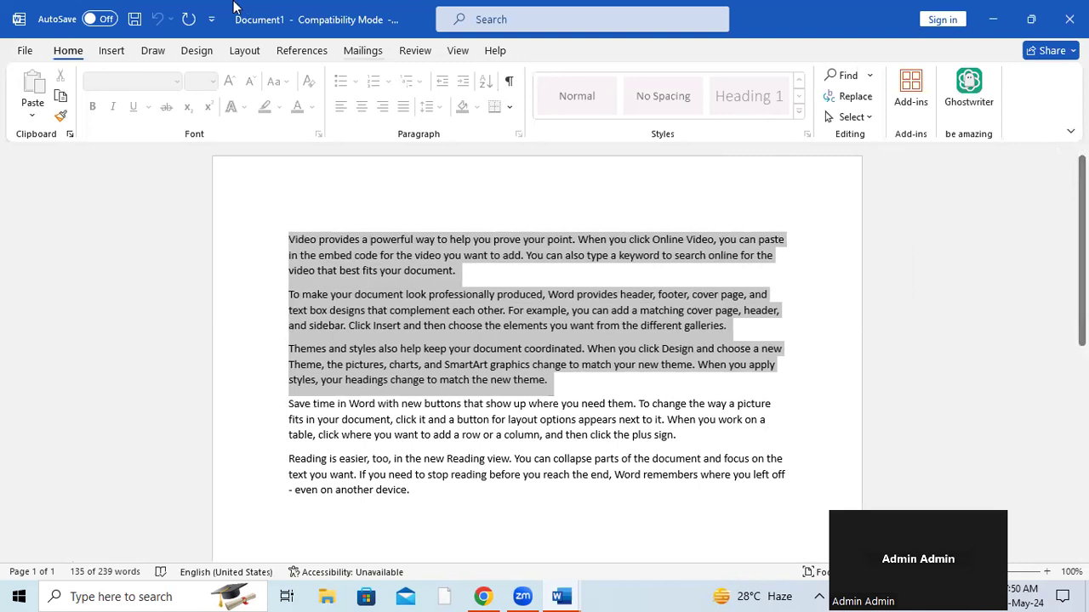
click(28, 51)
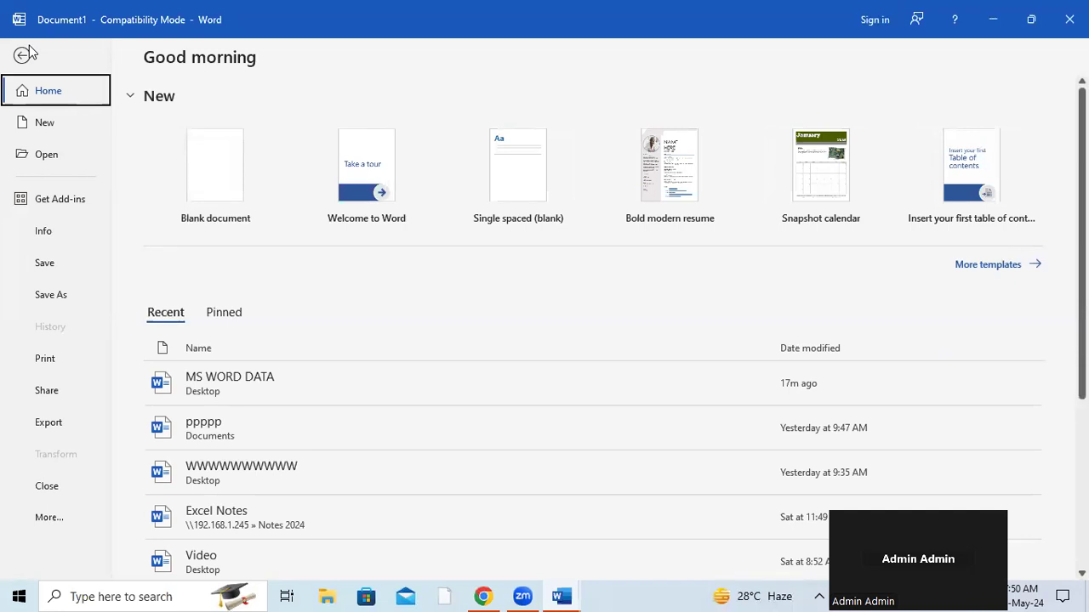
- Save the document to the Desktop as RESTRICT in the newest format, then close it
click(51, 266)
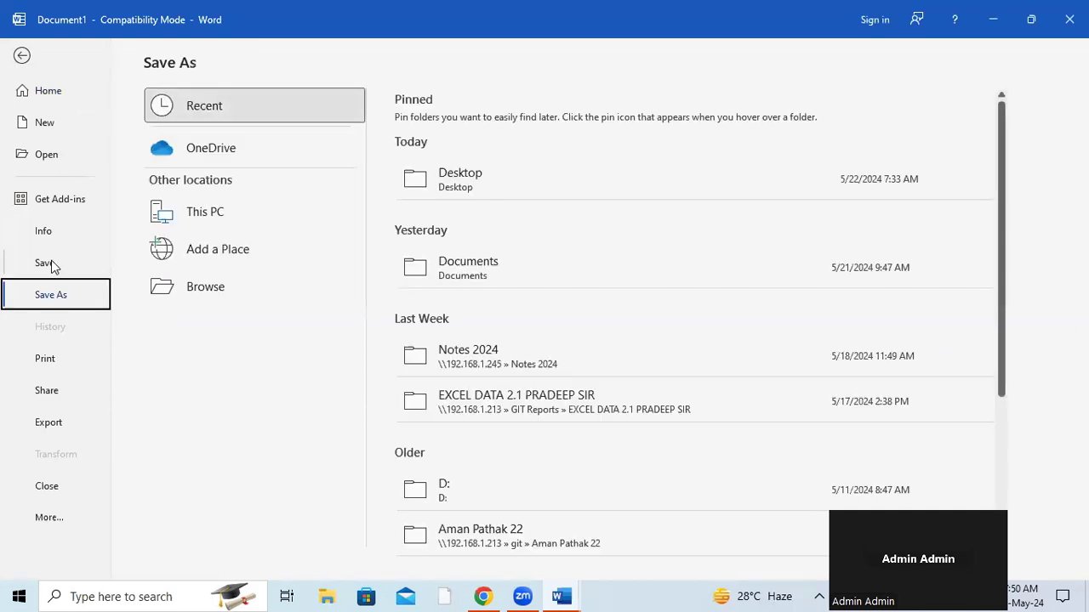
click(244, 298)
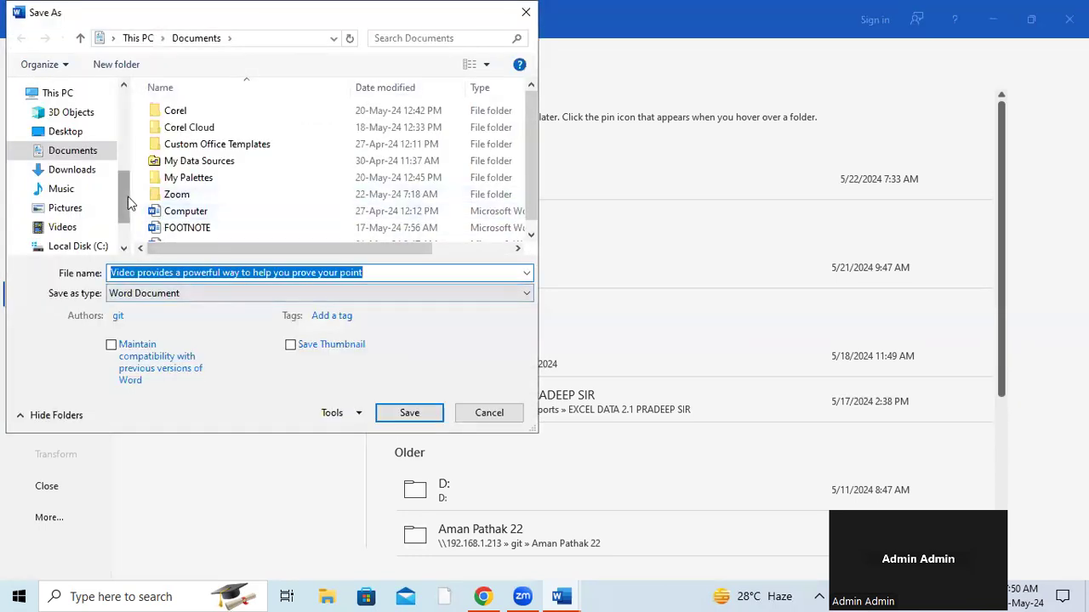
drag(128, 179, 132, 134)
scroll(132, 135, up, 1)
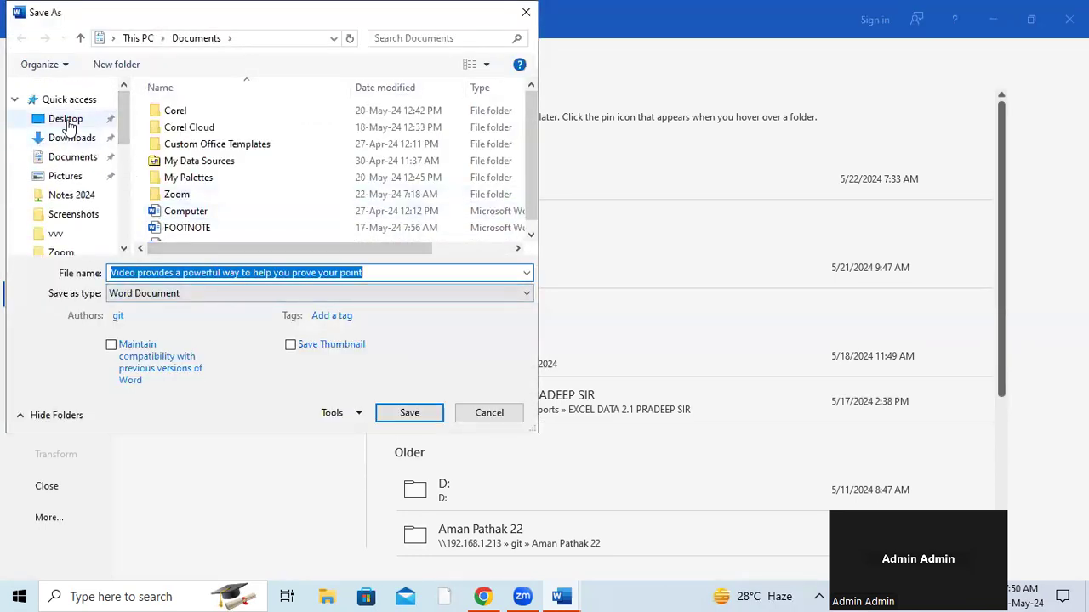
click(65, 118)
click(382, 273)
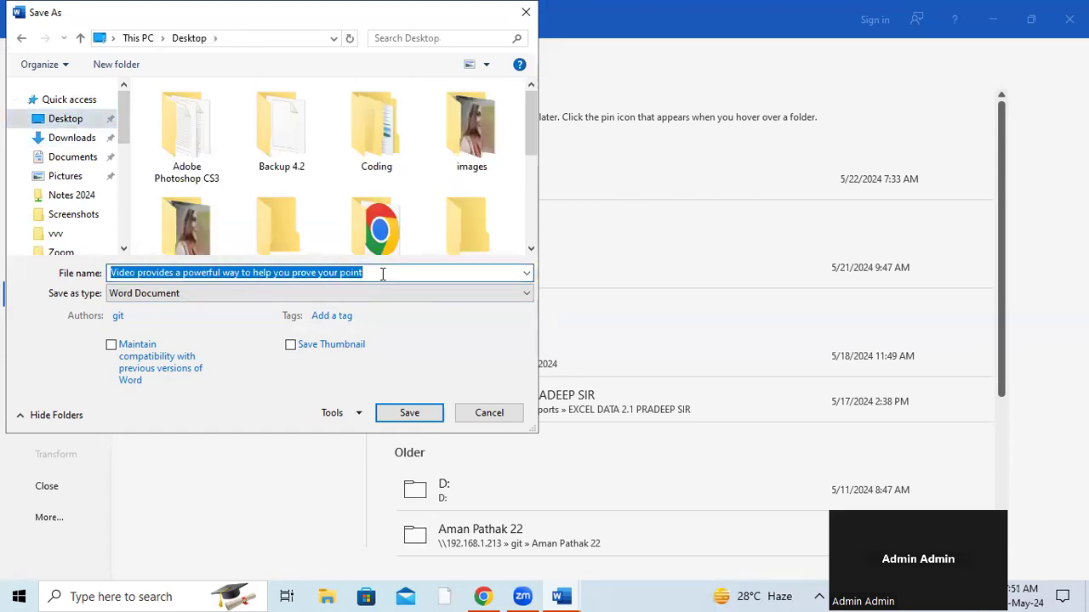
text(RESTRICT)
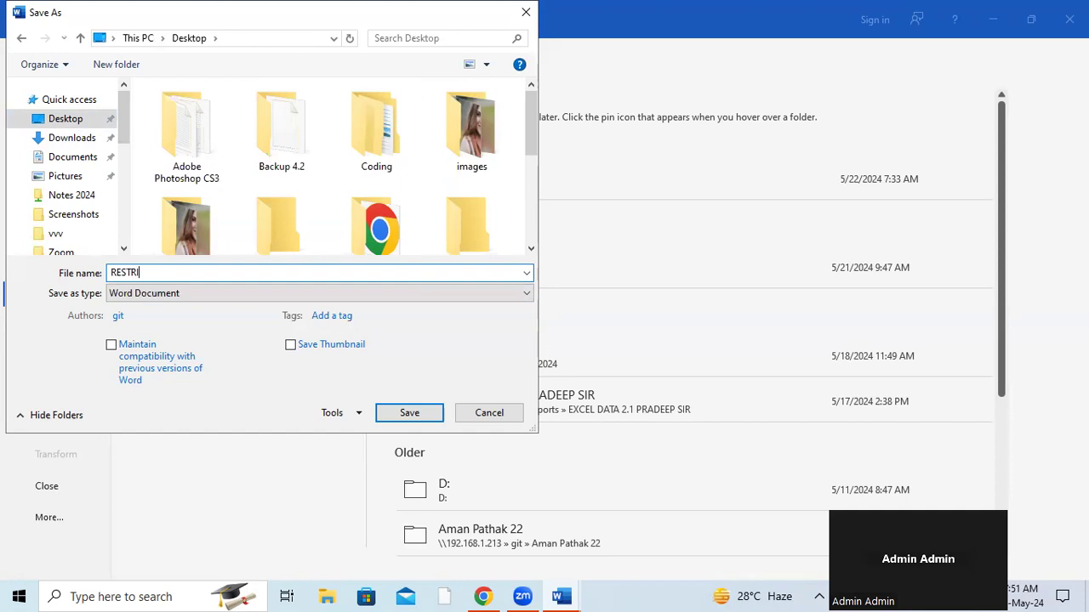
click(419, 413)
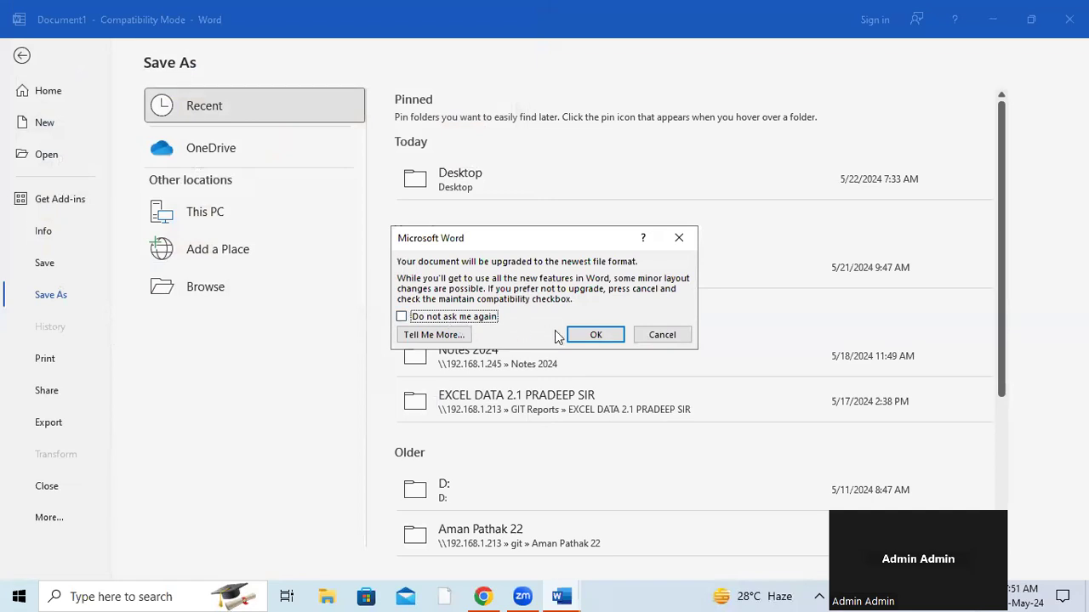
click(587, 338)
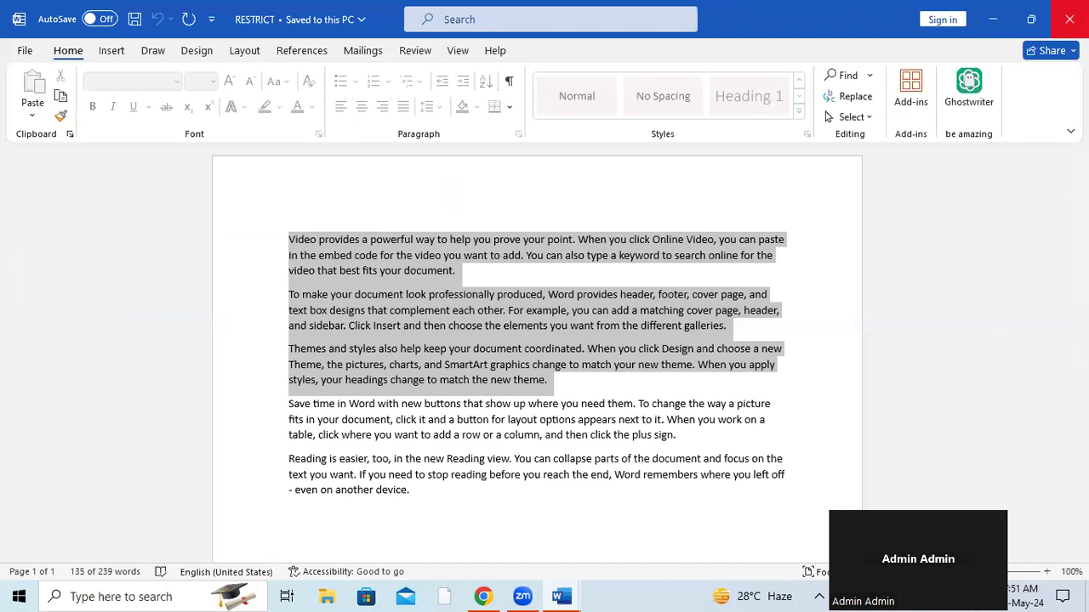
click(1069, 19)
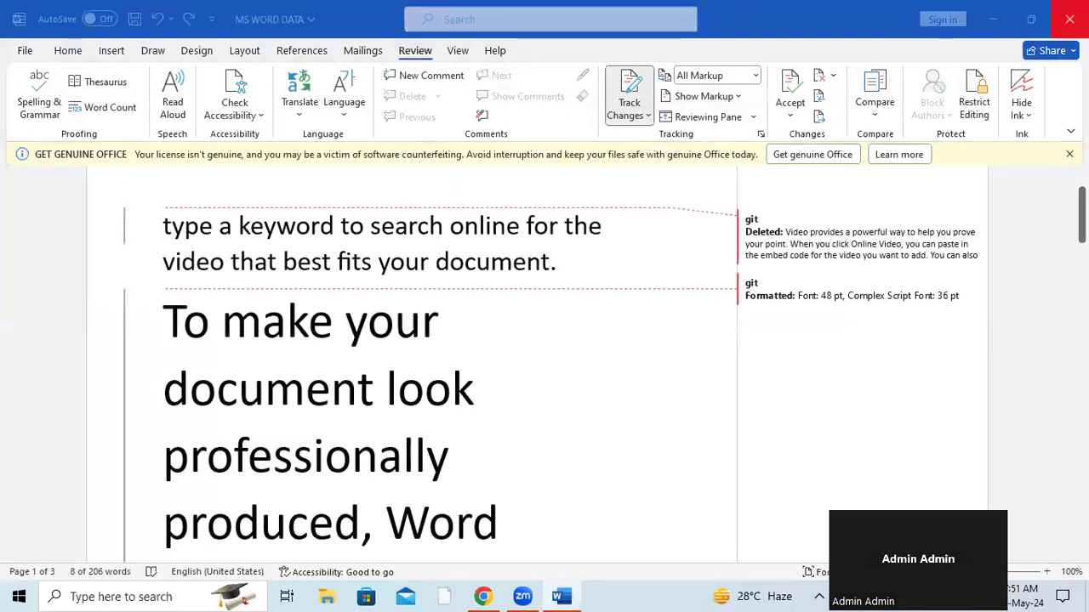
- Close MS WORD DATA without saving changes and reopen RESTRICT from the desktop
click(1069, 19)
click(633, 332)
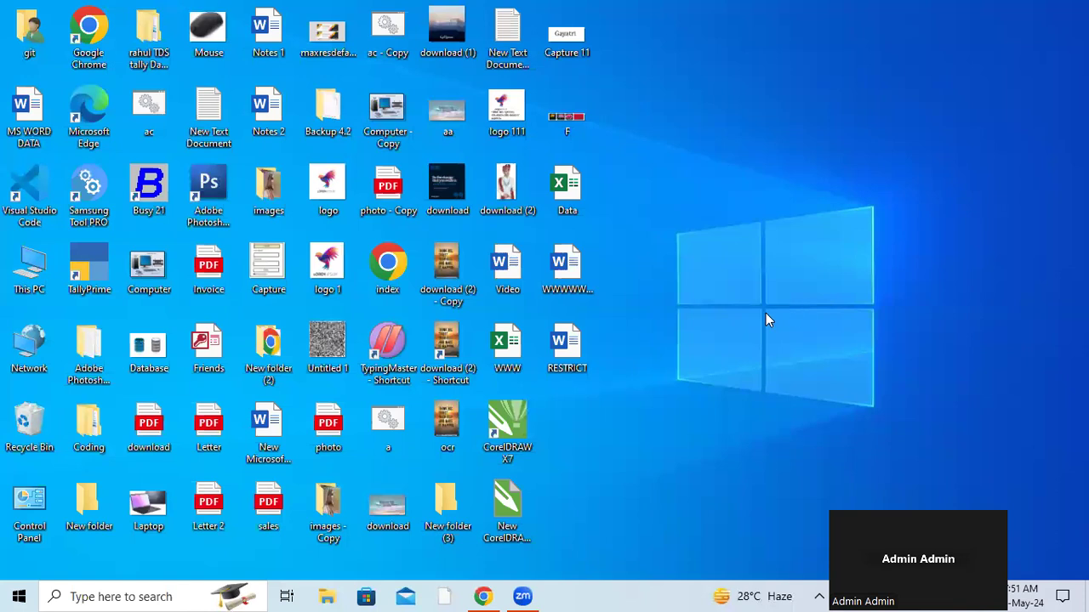
double_click(574, 350)
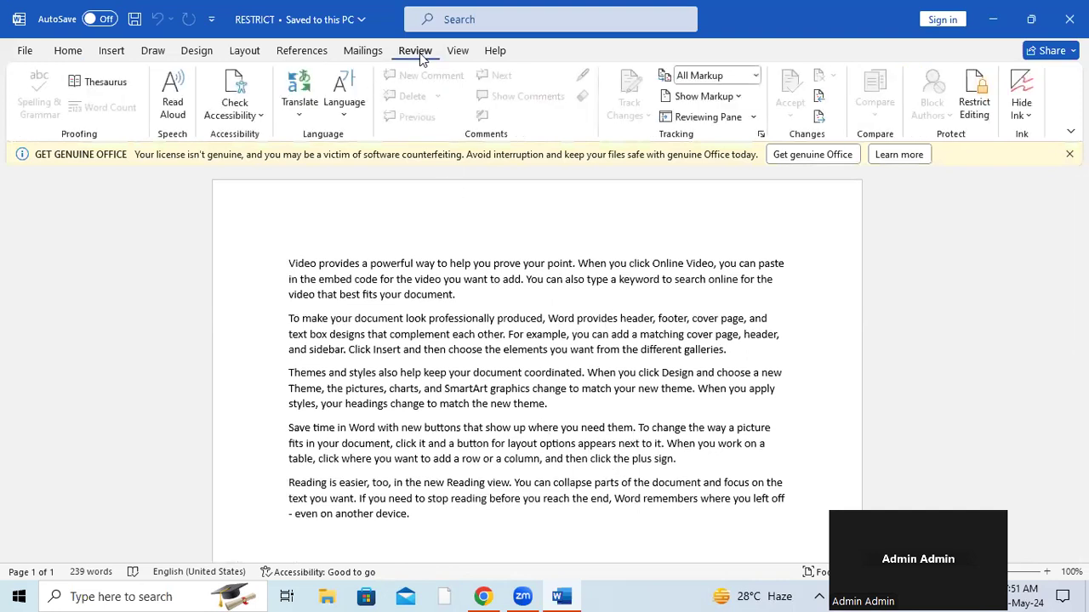
- Stop protection on RESTRICT with its document password so the paragraphs are editable again, then return to Home
click(972, 106)
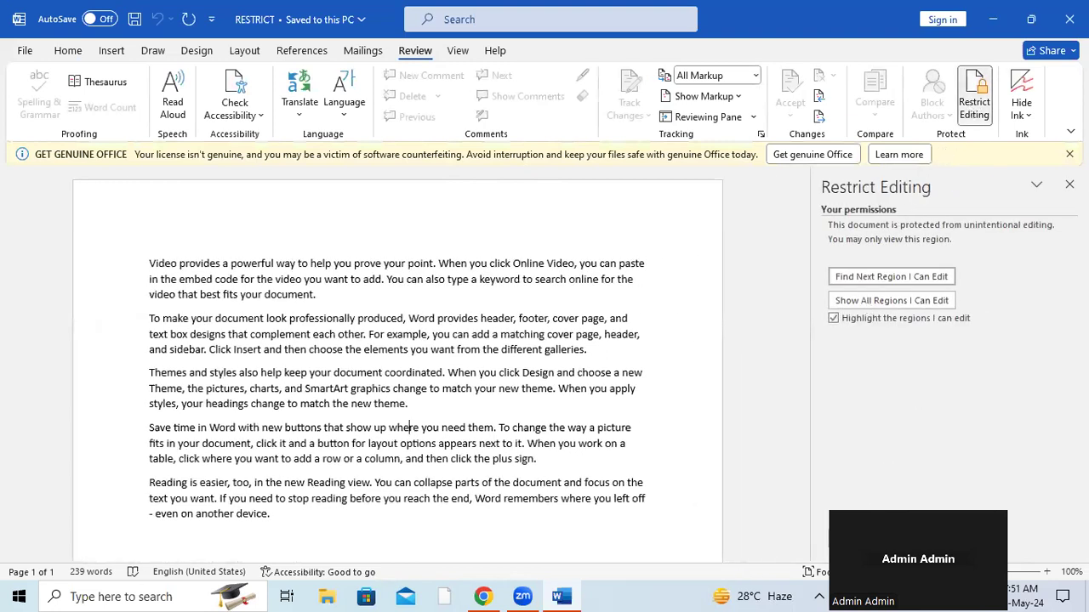
click(859, 539)
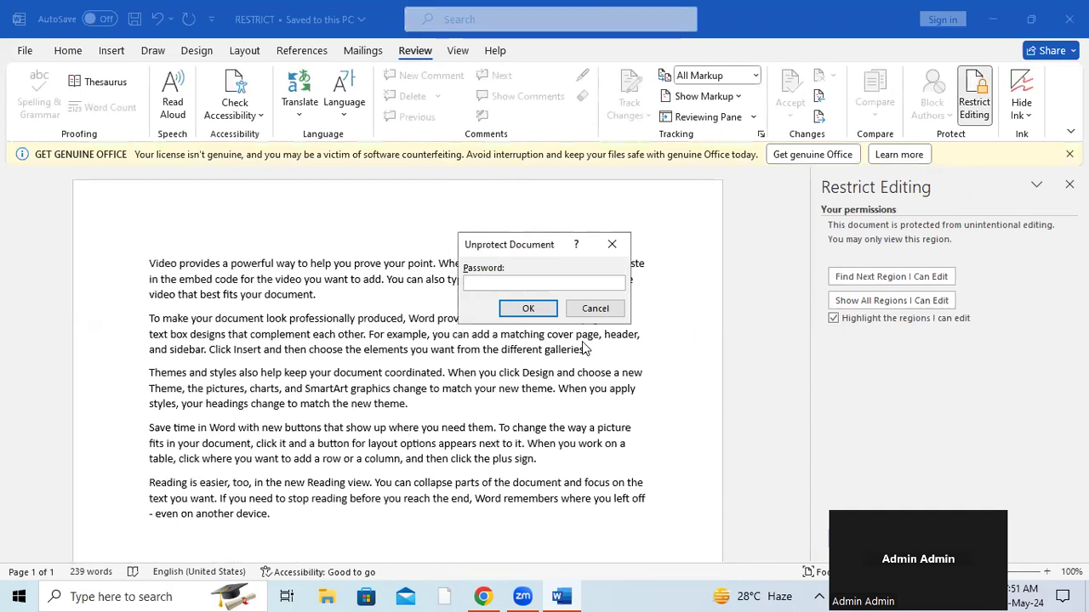
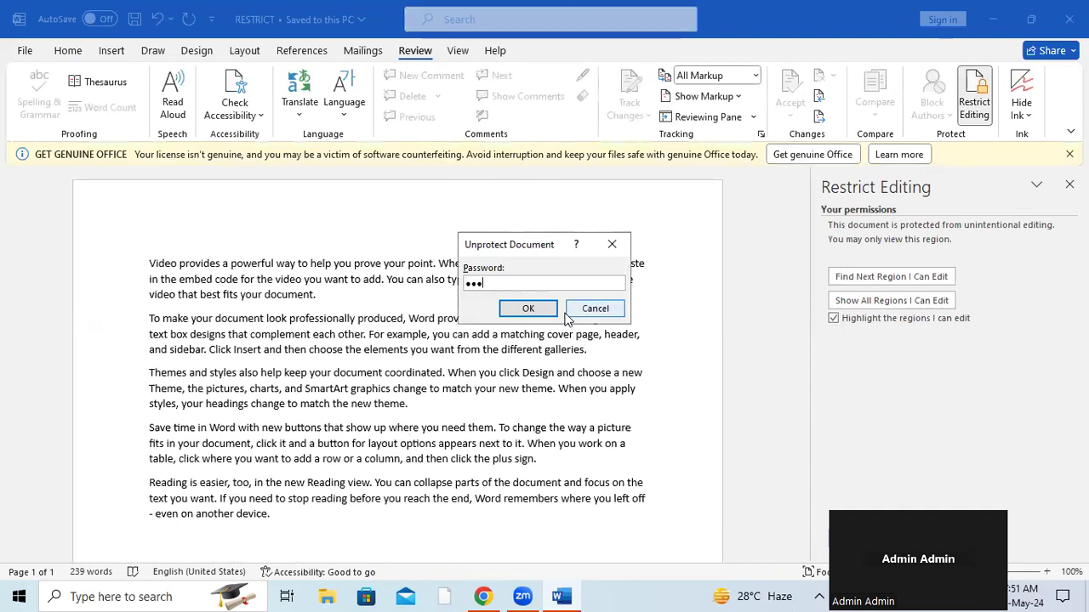
click(549, 311)
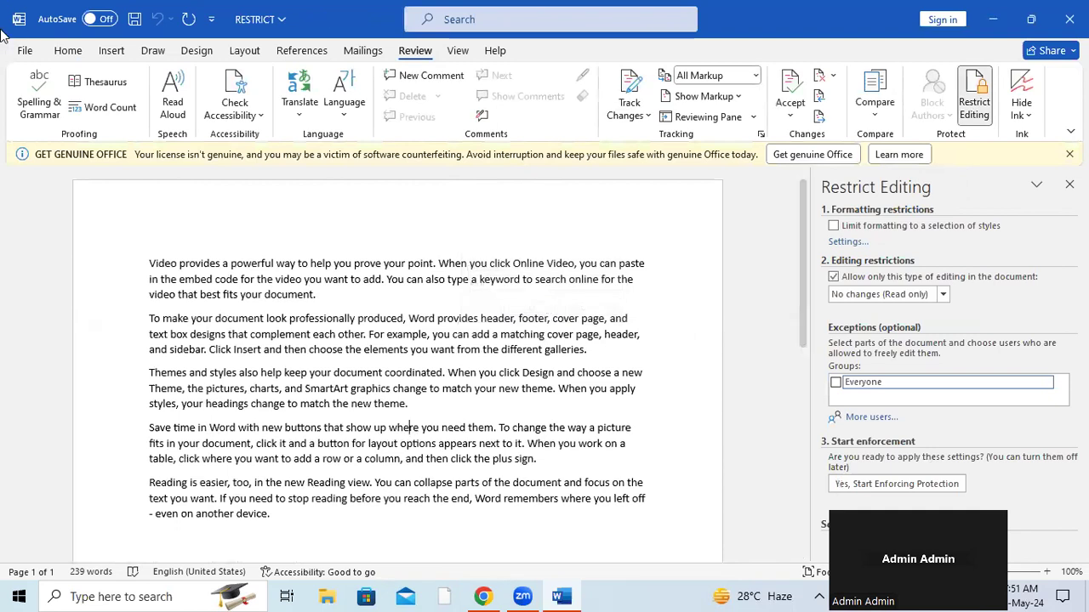
click(68, 52)
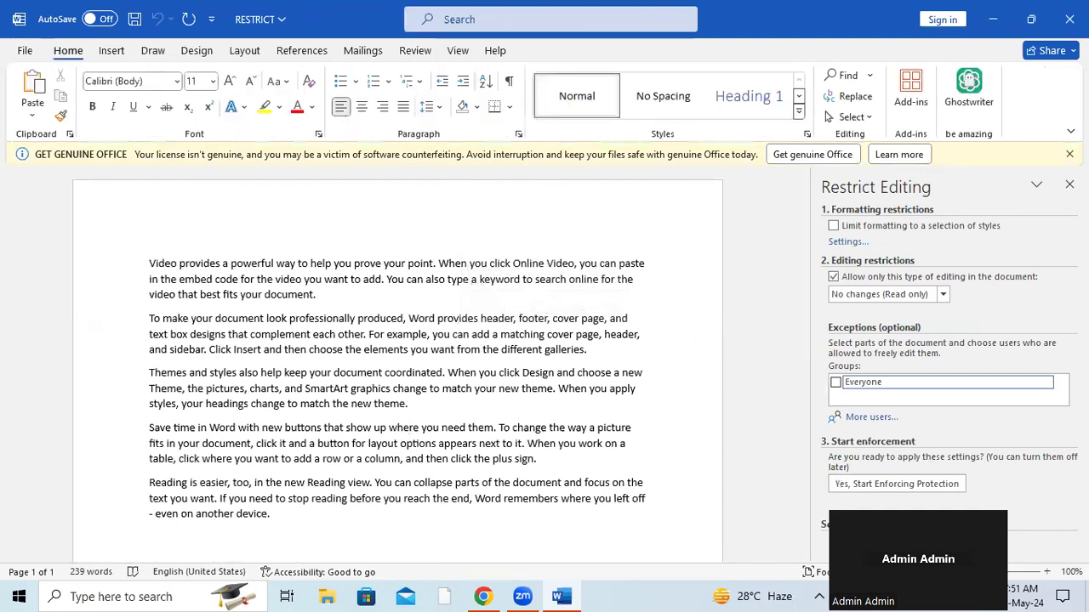